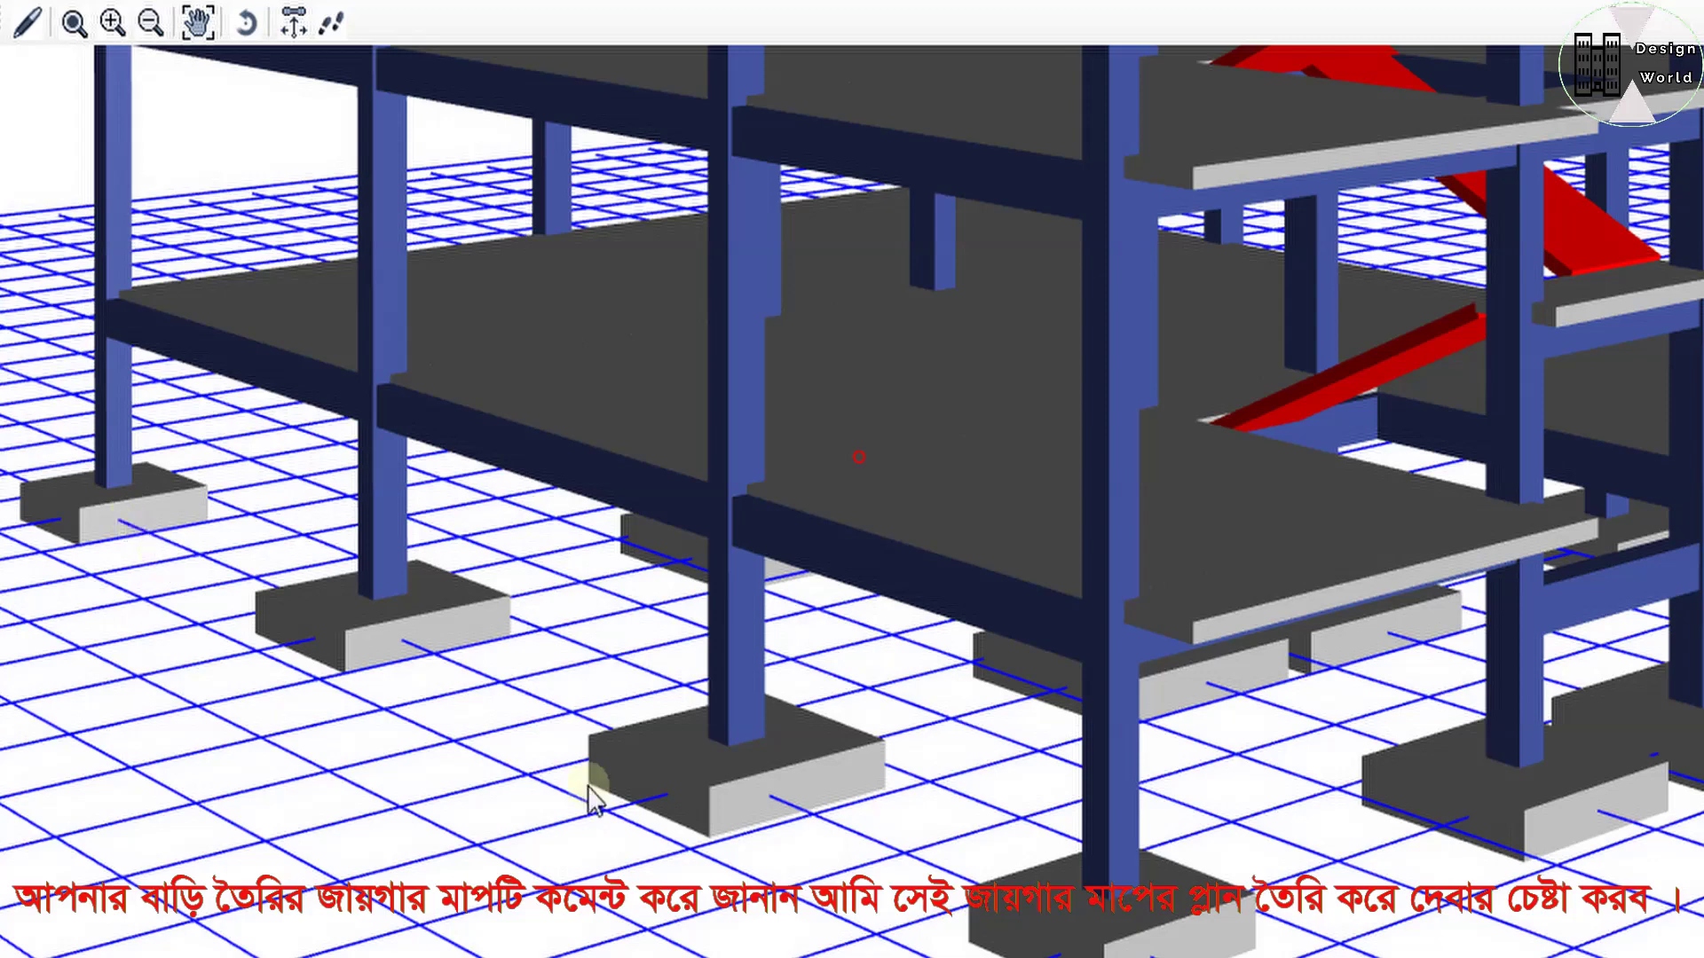
scroll(1021, 861, "up", 1)
scroll(1021, 861, "up", 2)
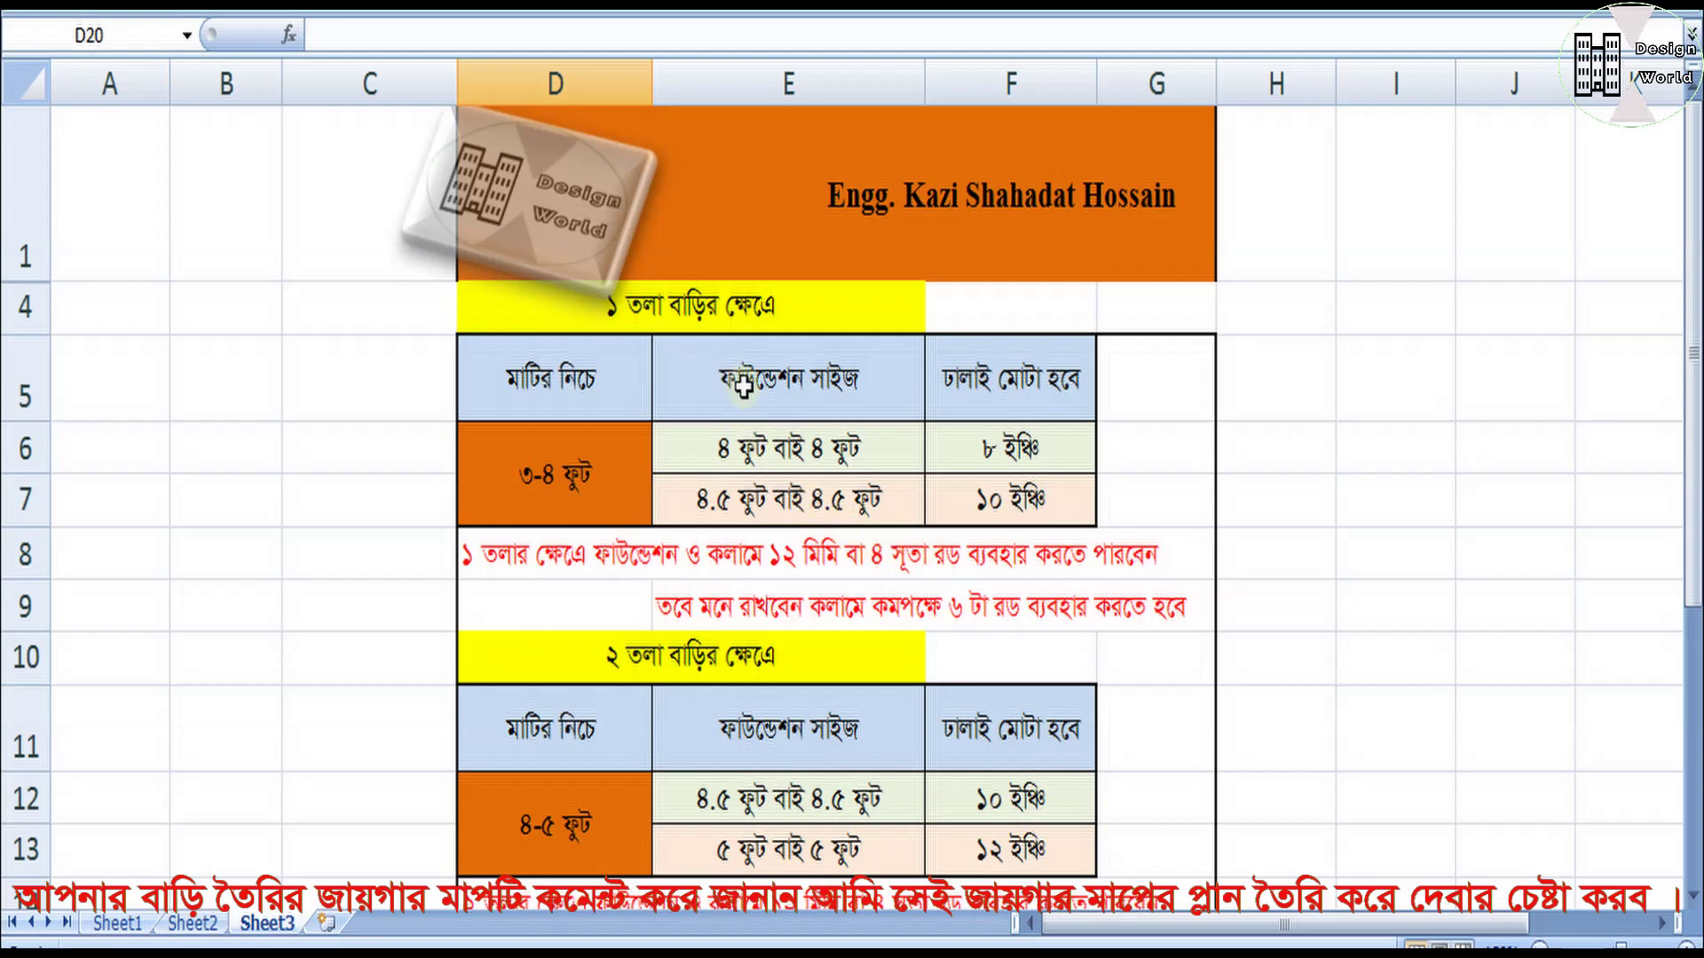
Step: Look over the foundation-size tables for one-, two- and three-storey houses on Sheet3
scroll(803, 427, "down", 1)
scroll(803, 427, "down", 3)
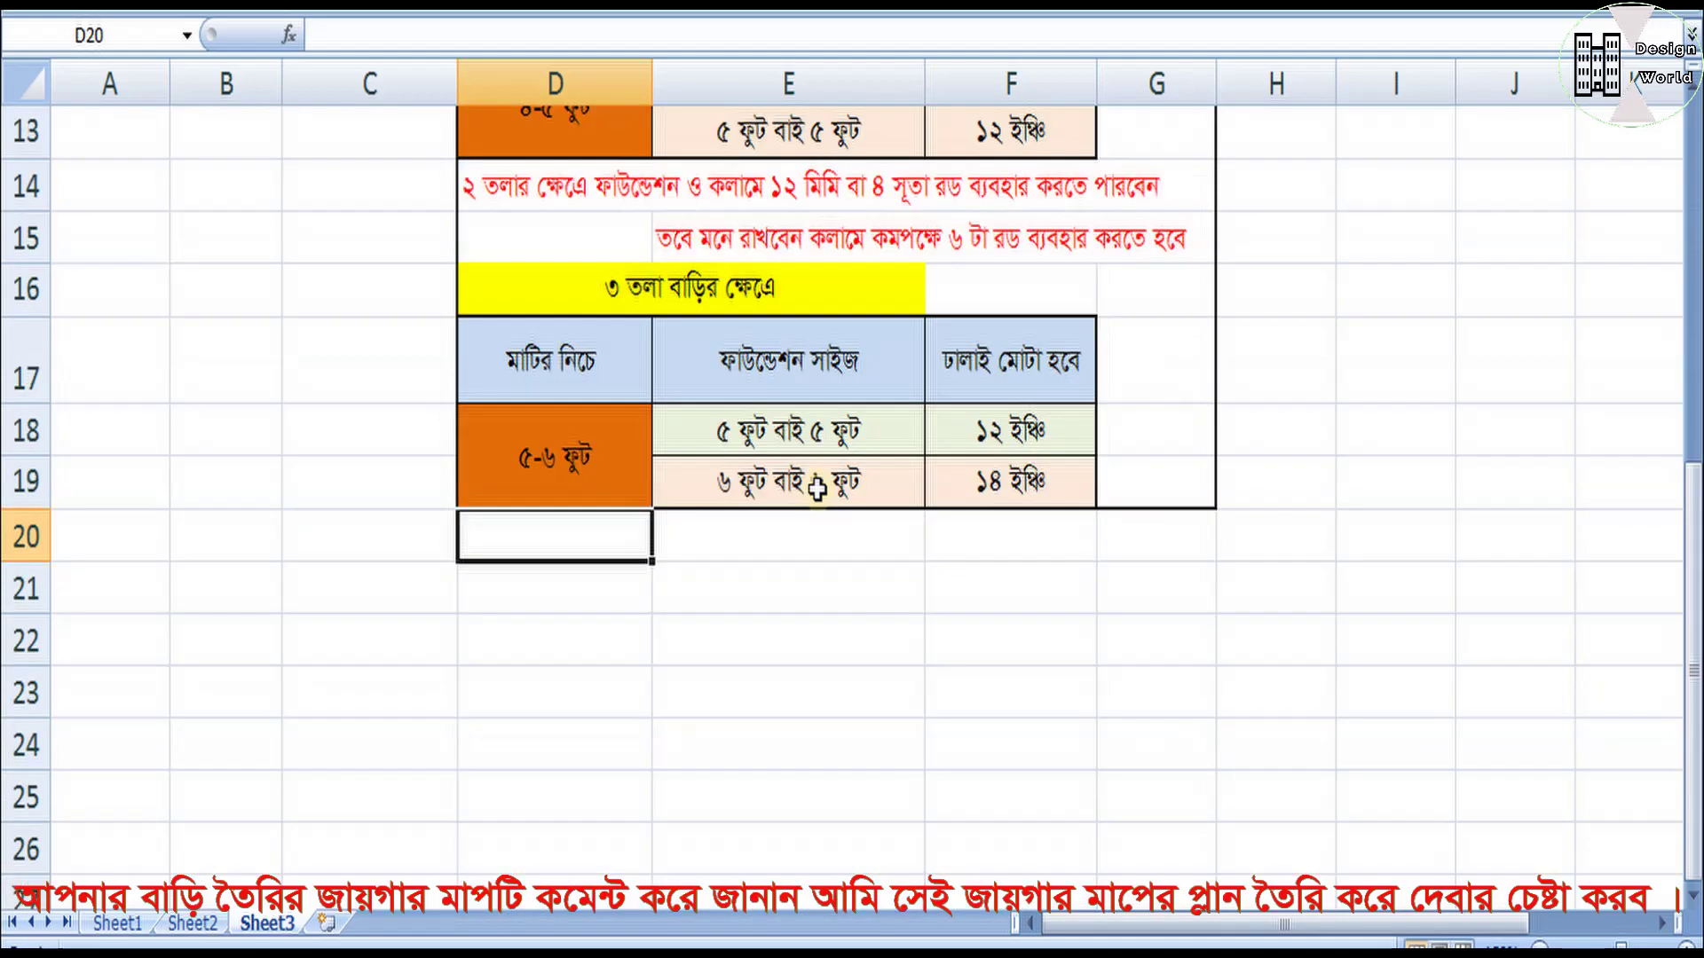
scroll(812, 488, "up", 4)
left_click(1333, 501)
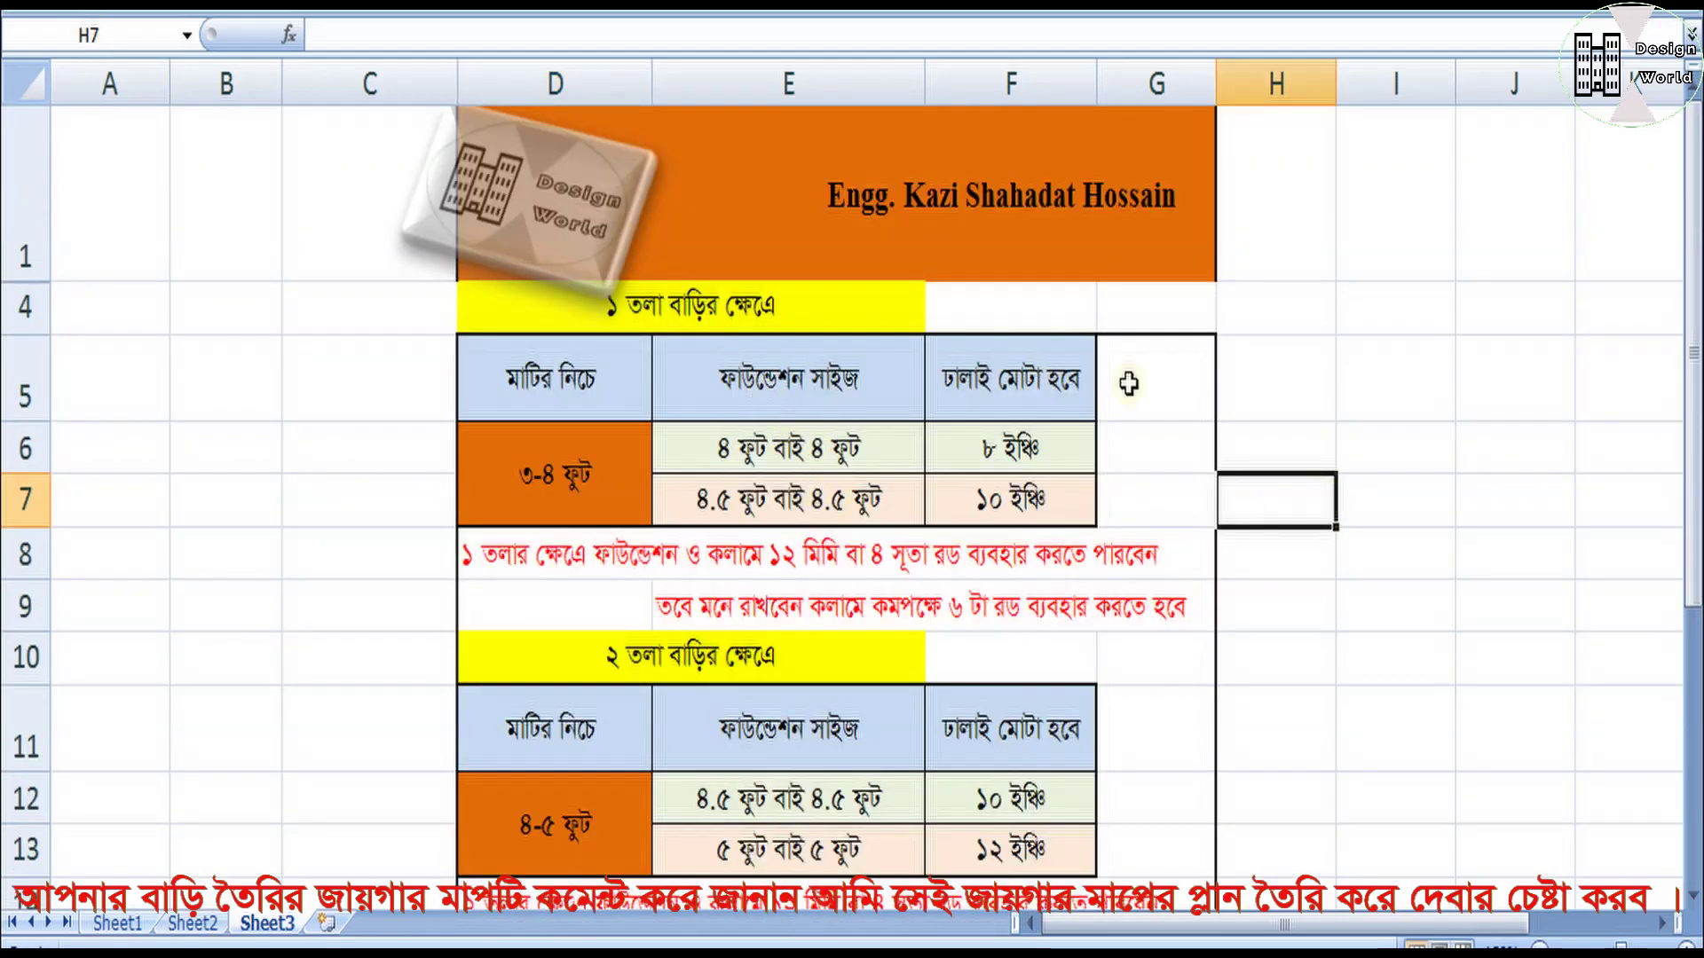
left_click(1260, 371)
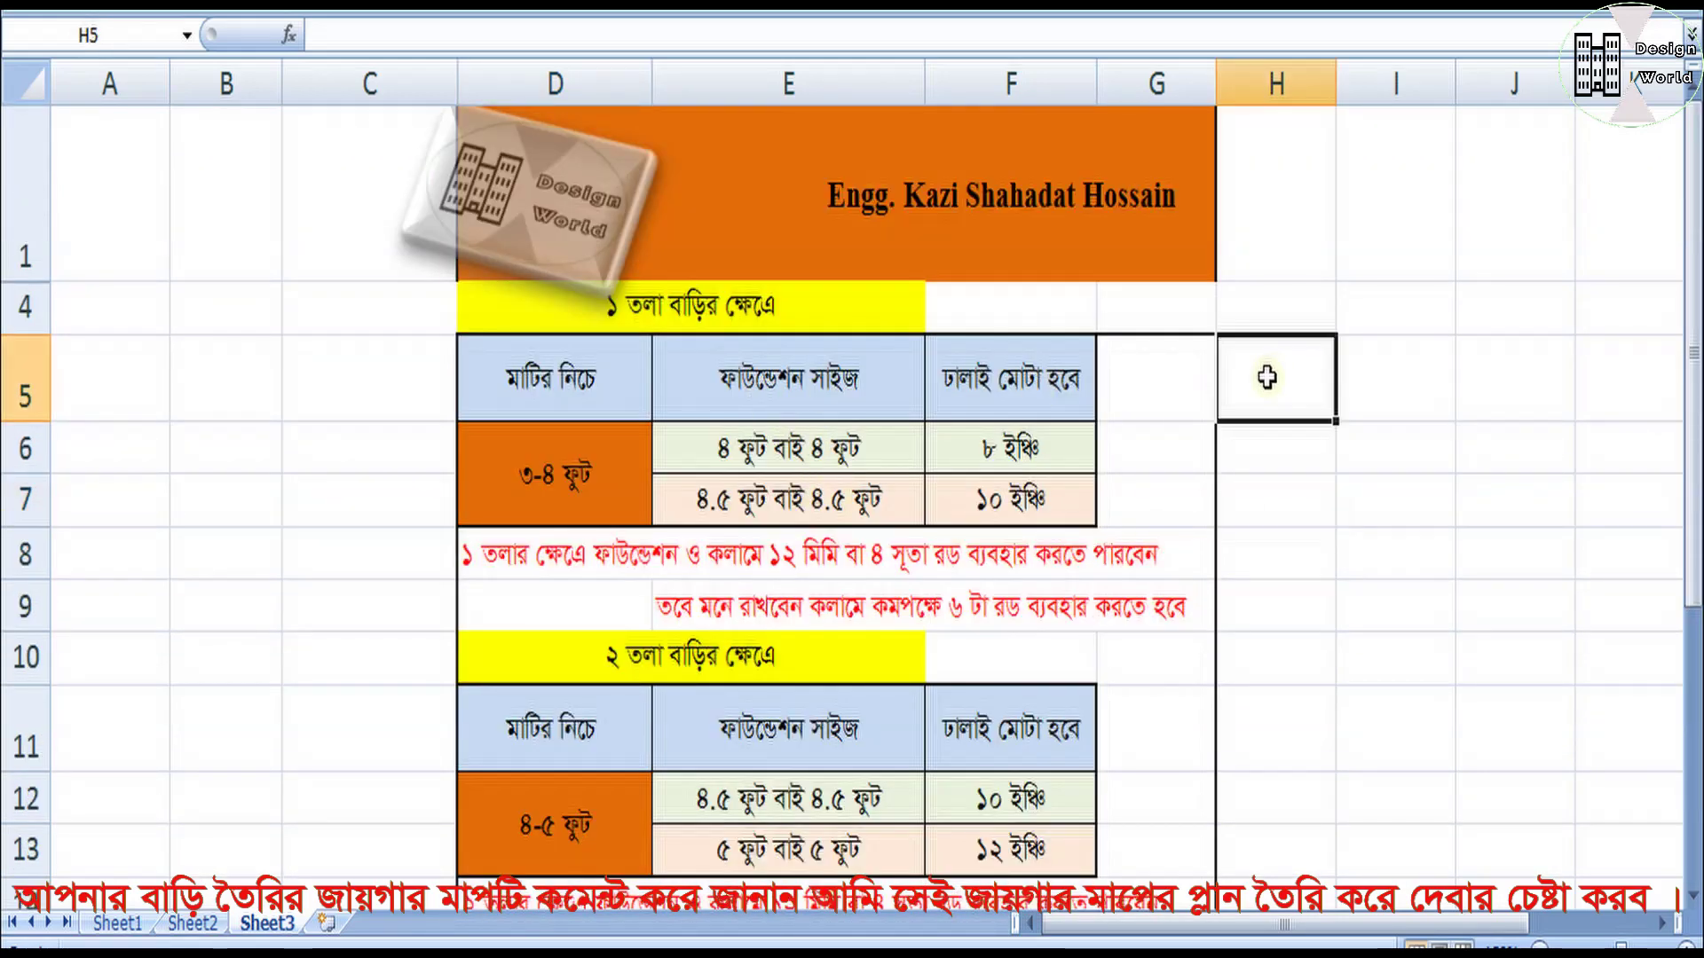
Step: Examine the one-storey table's title and its column headings for depth below ground, foundation size and casting thickness
left_click(651, 304)
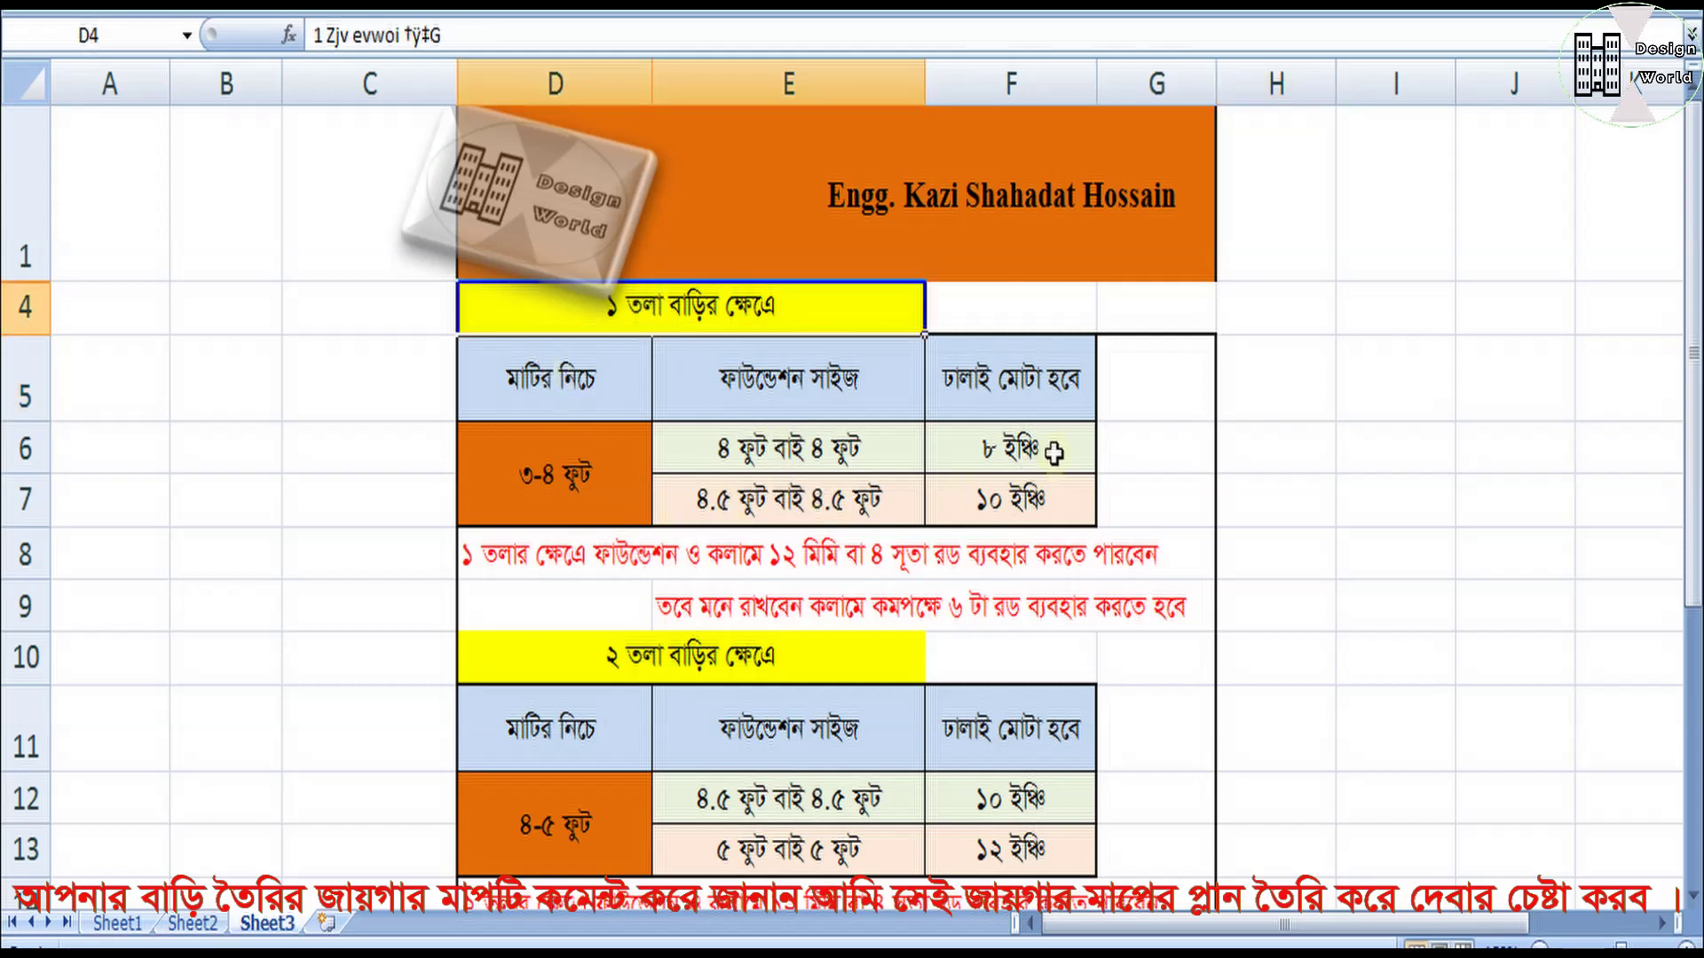
left_click(1267, 442)
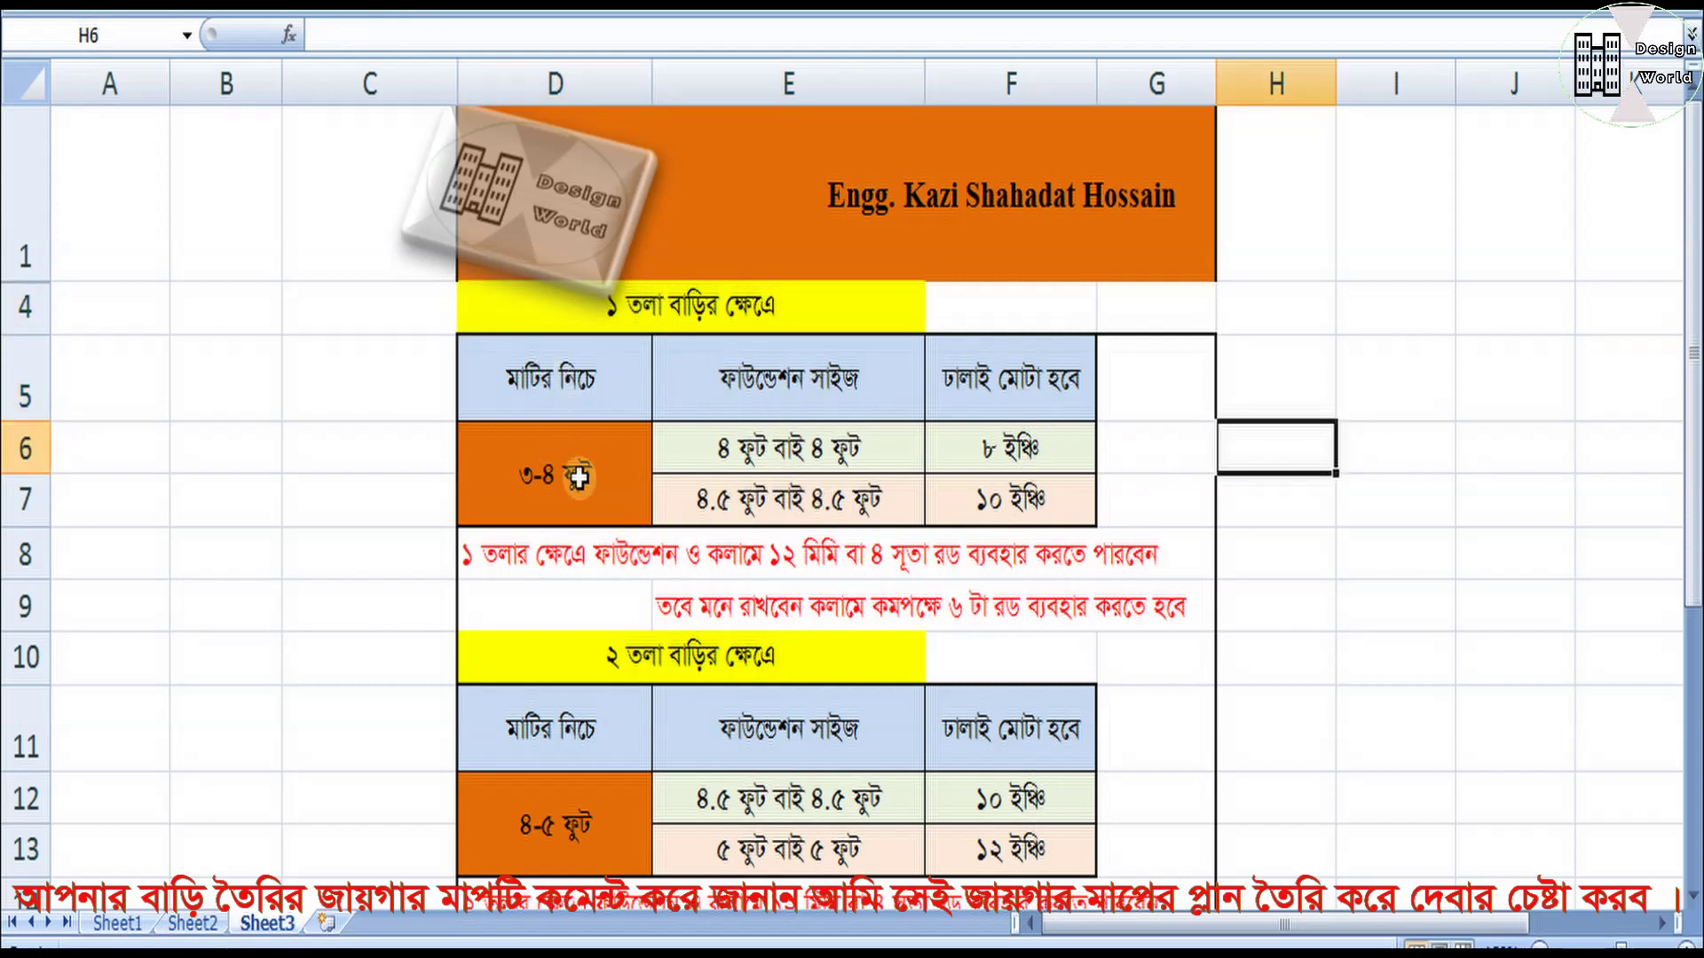
left_click(566, 412)
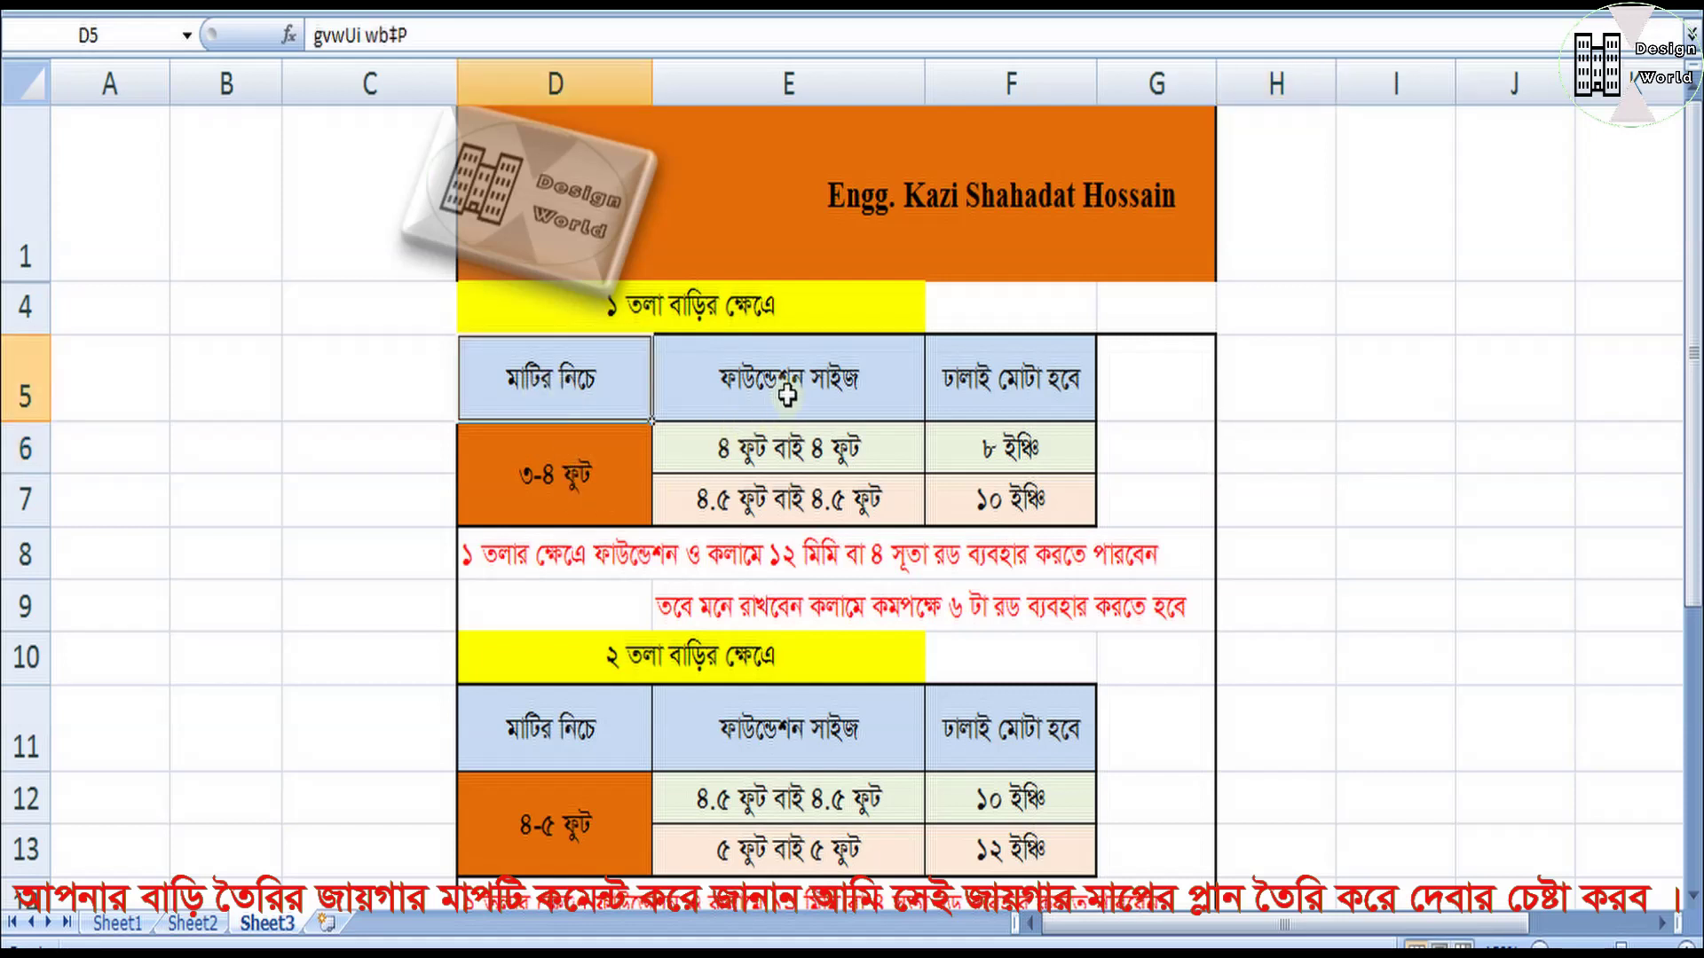
left_click(788, 390)
left_click(981, 395)
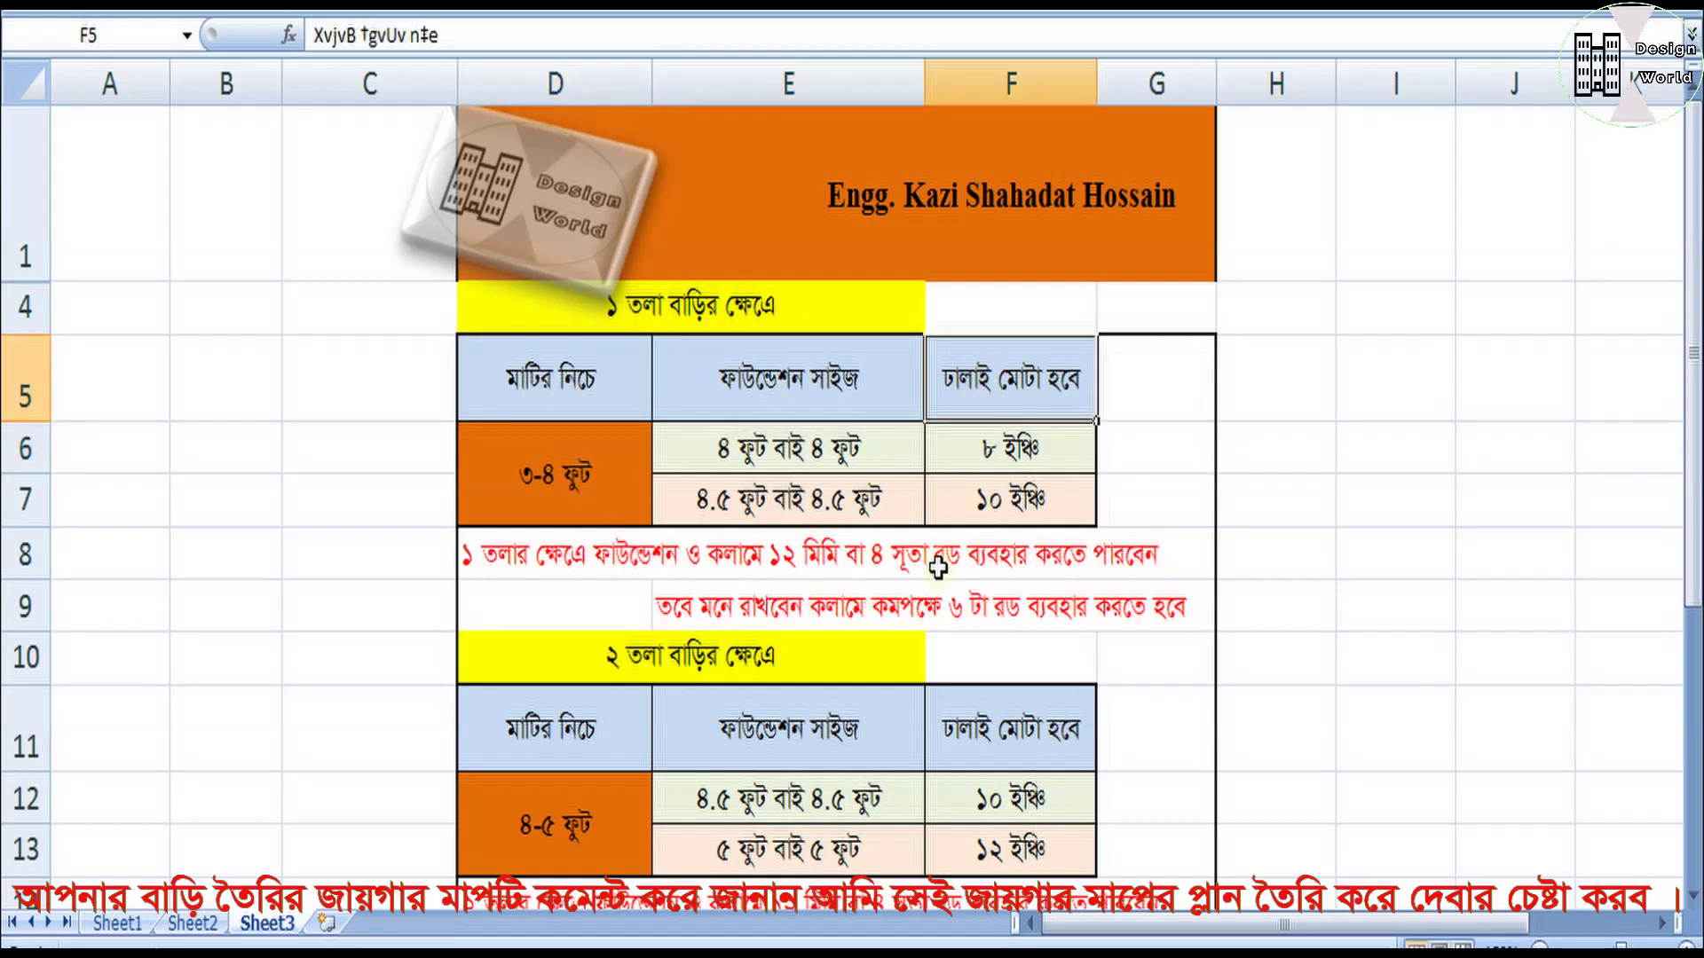
Step: Examine the required depth below ground for a one-storey house's foundation
left_click(590, 488)
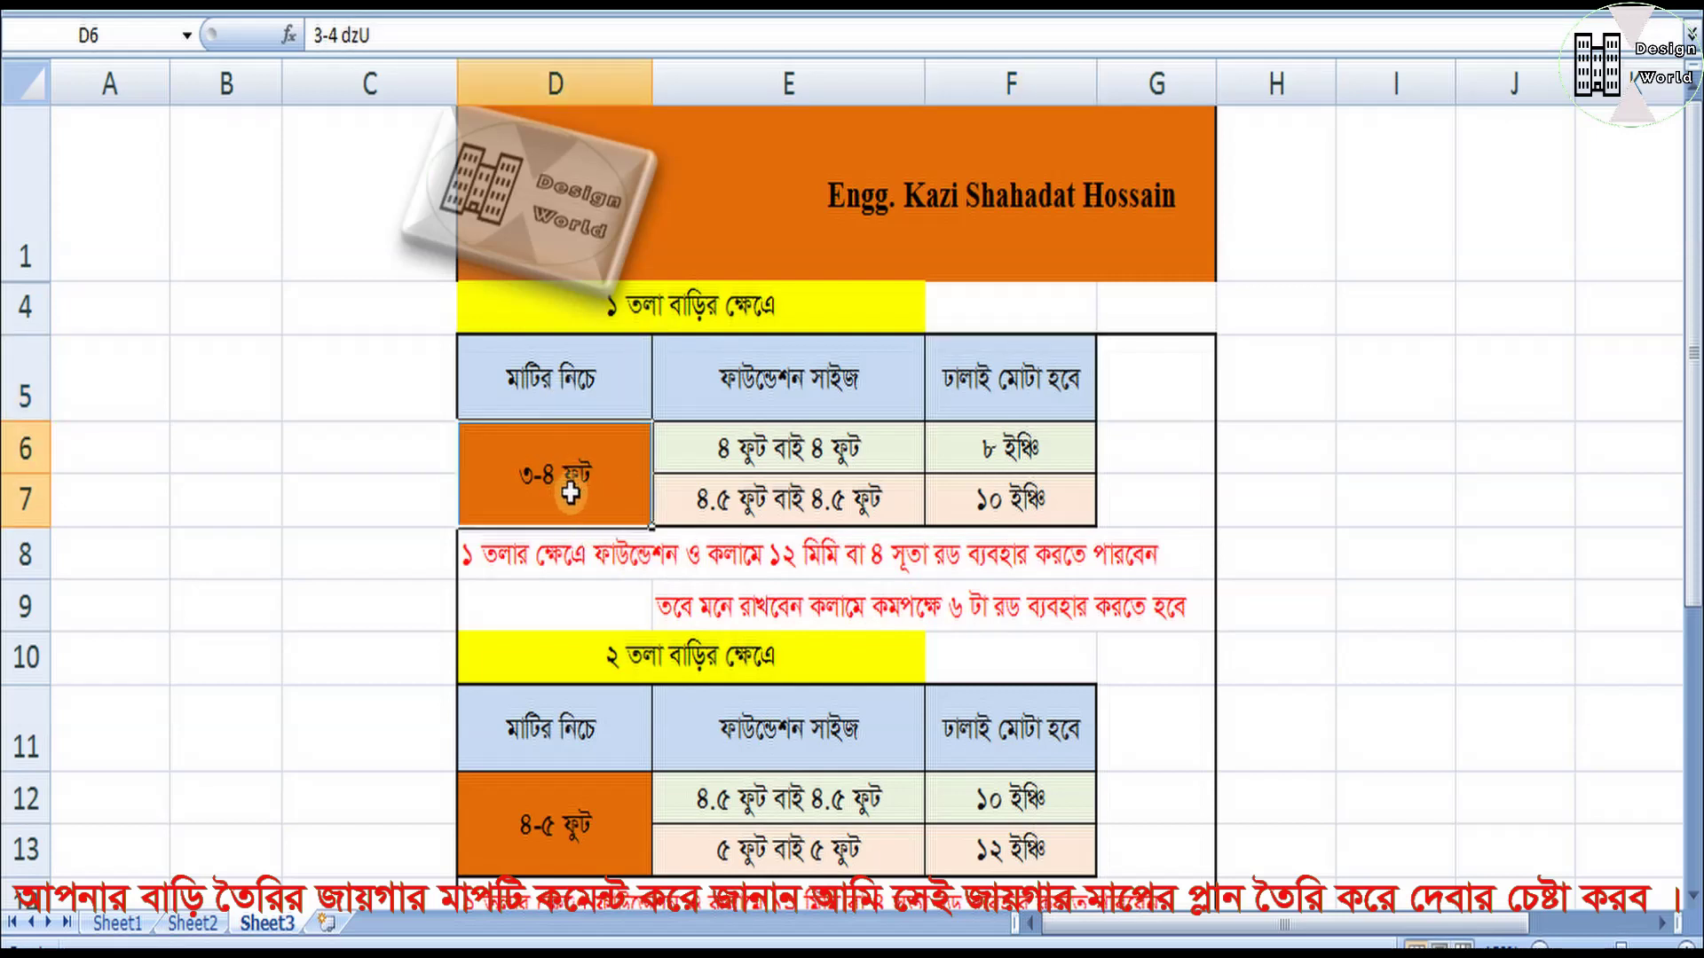
left_click(392, 452)
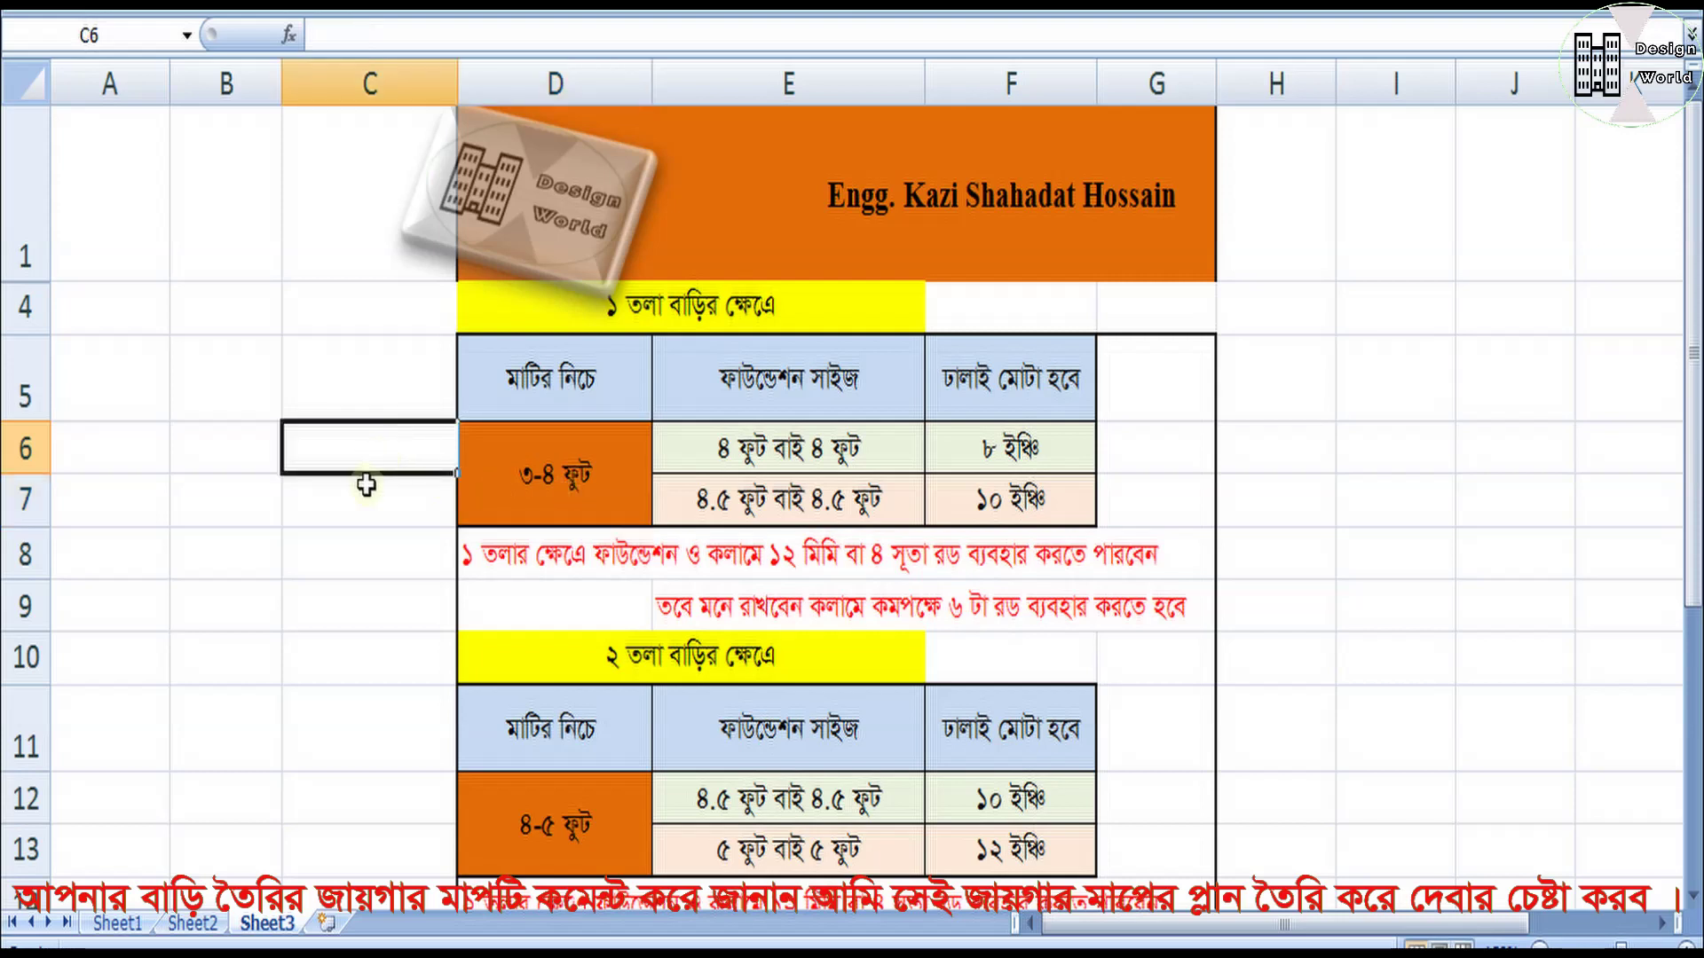
left_click(366, 542)
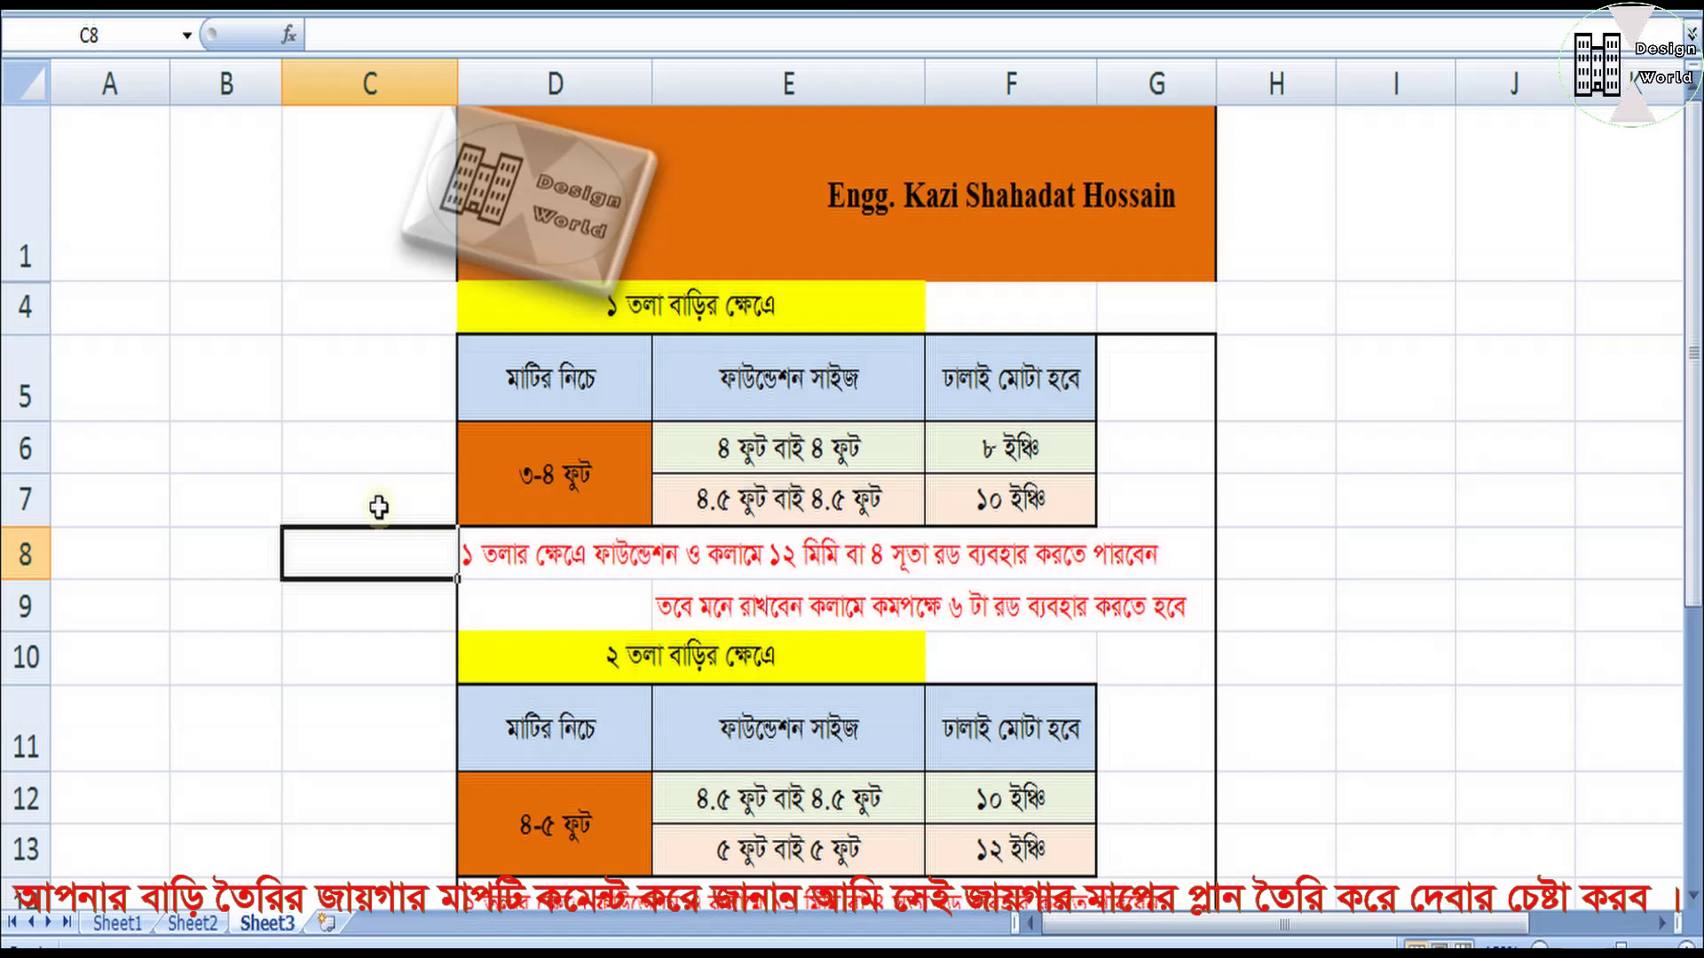
left_click(379, 508)
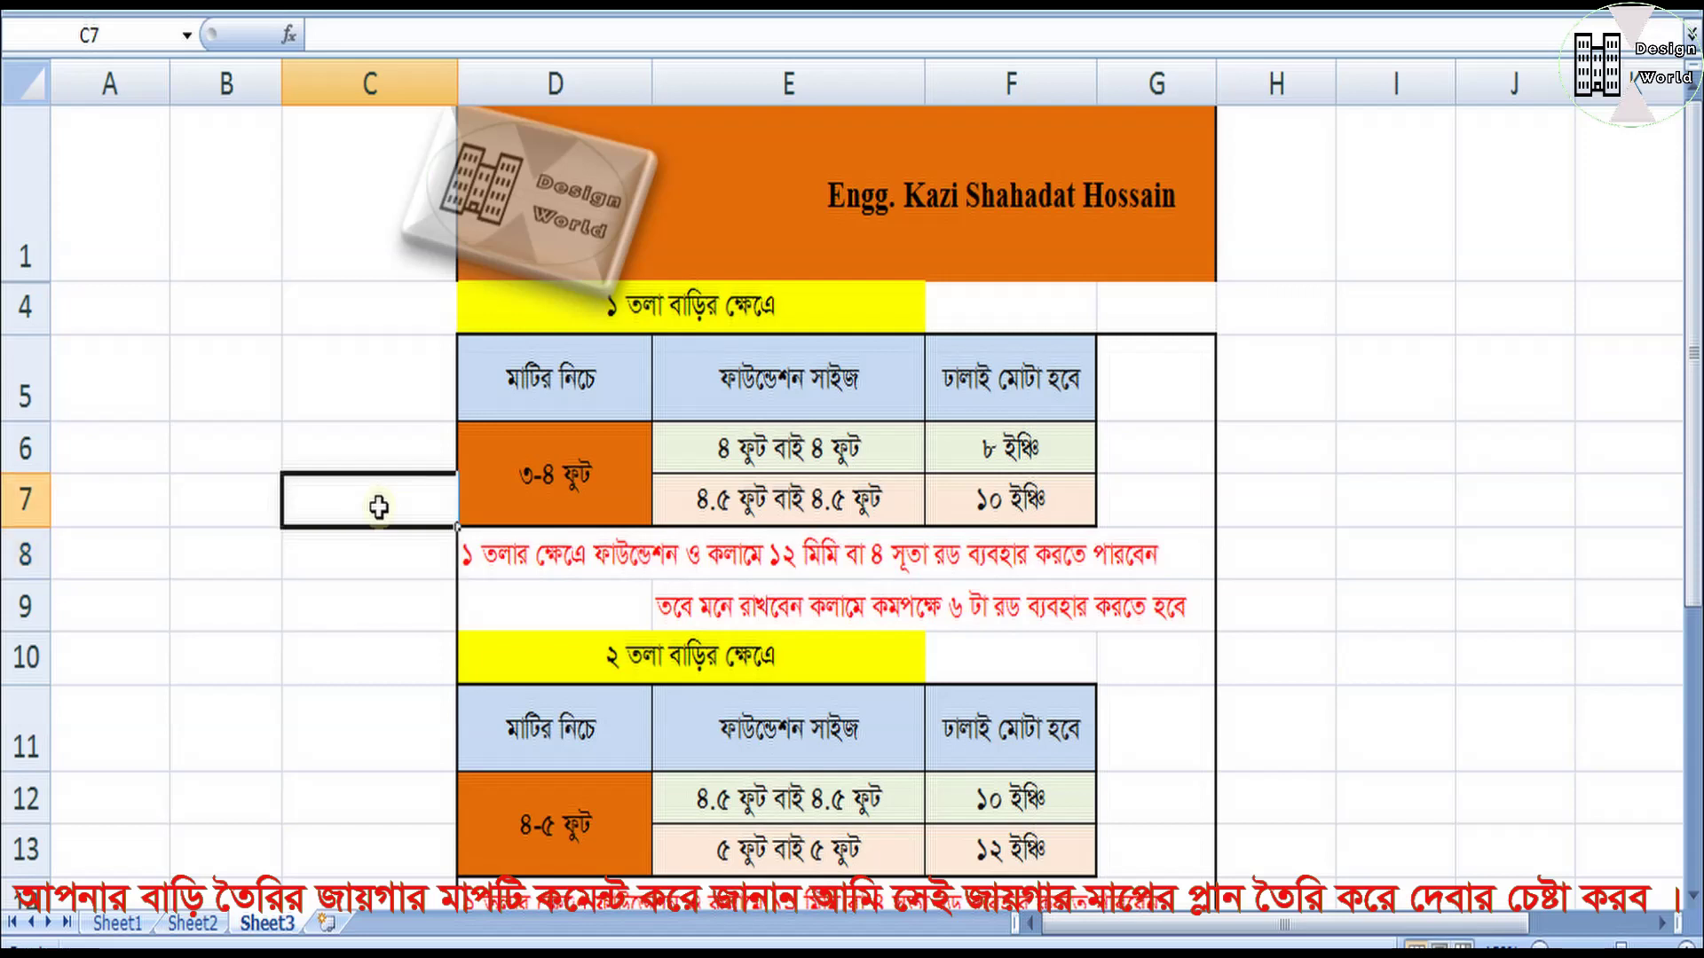
left_click(385, 590)
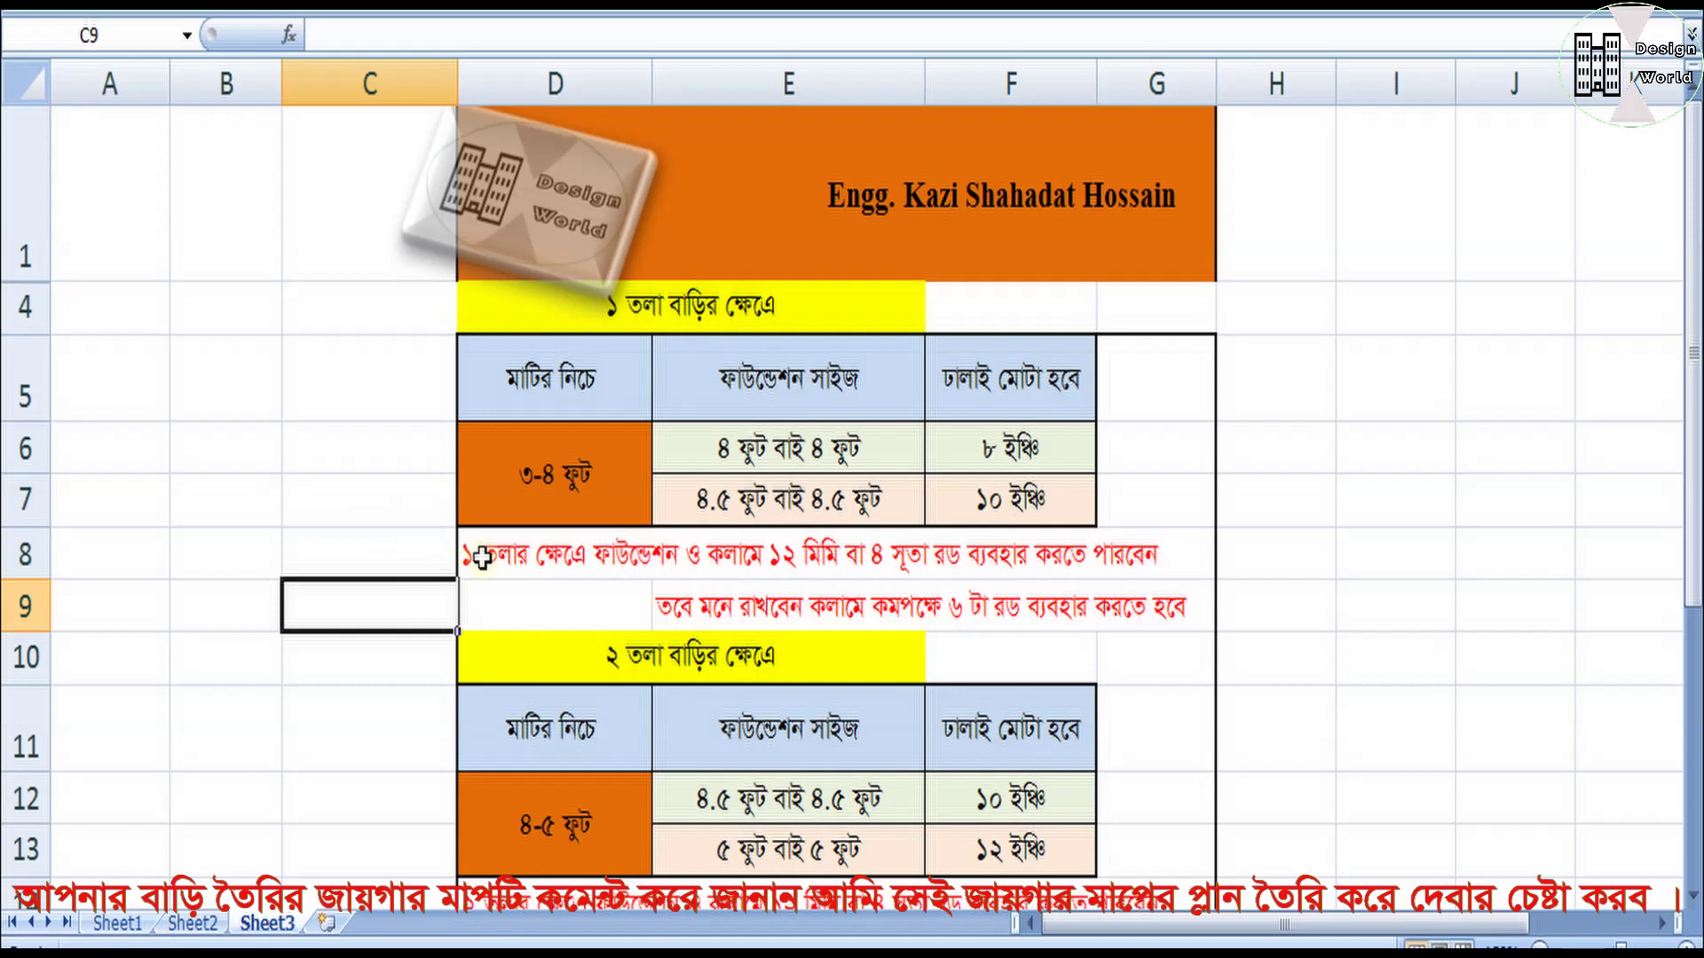
left_click(536, 497)
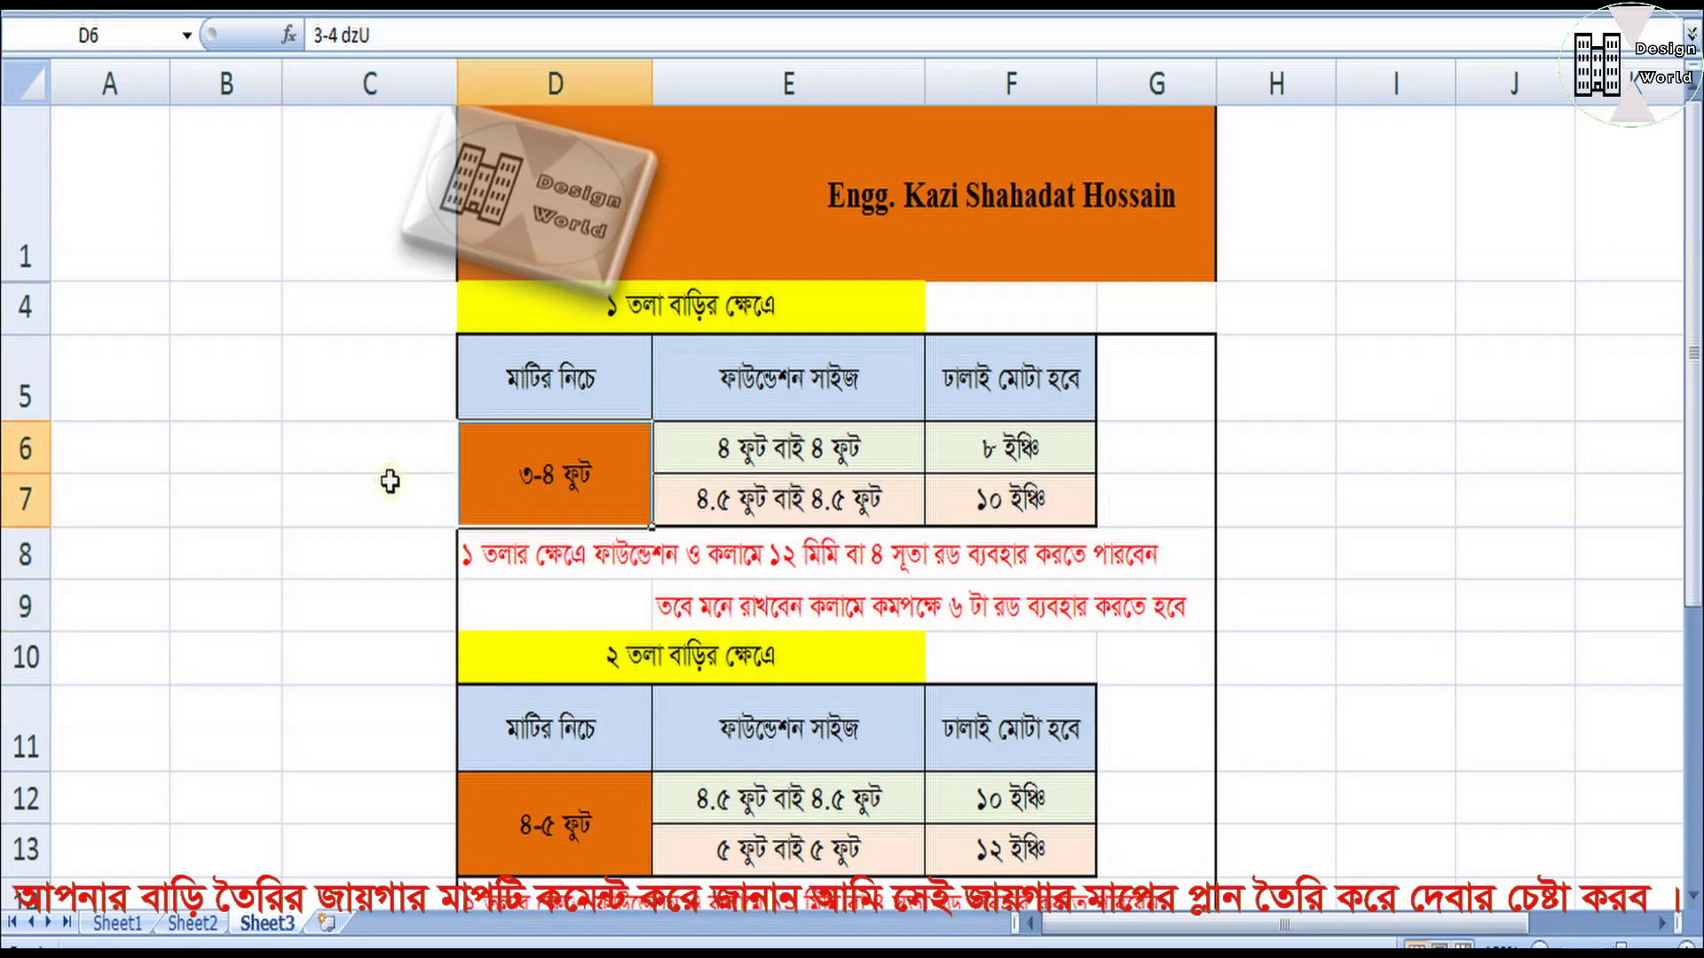
Step: Compare the two foundation sizes for a one-storey house and the casting thickness that goes with each
left_click(750, 448)
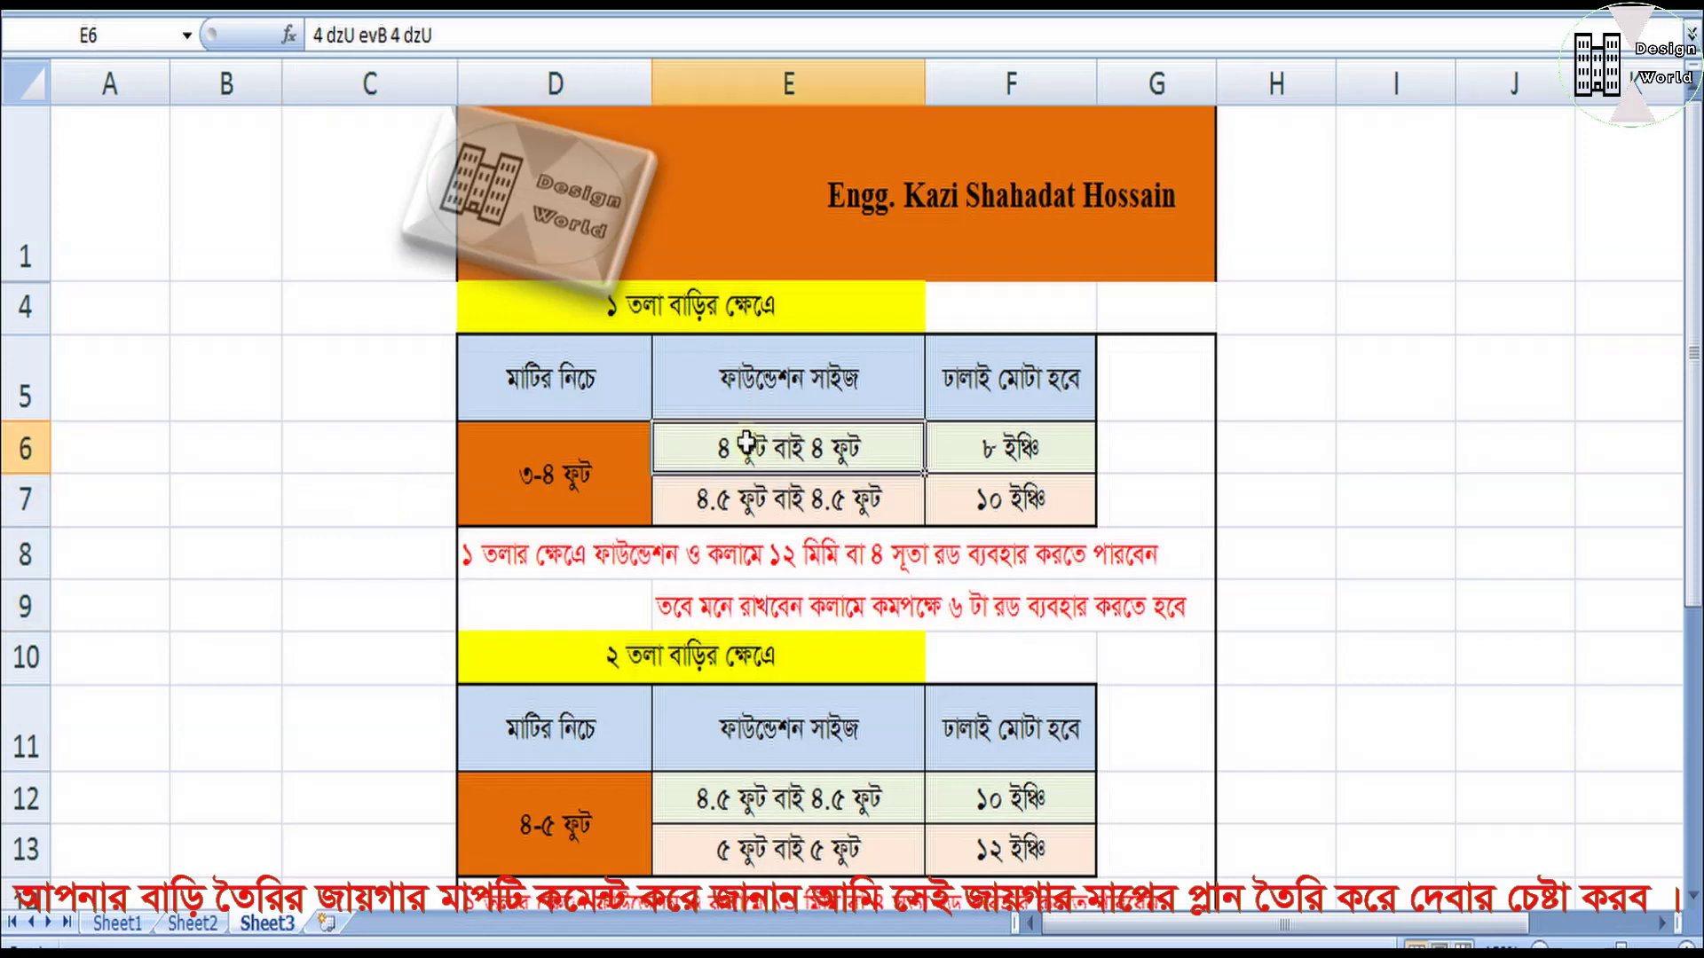
left_click(770, 493)
left_click(769, 454)
left_click(756, 510)
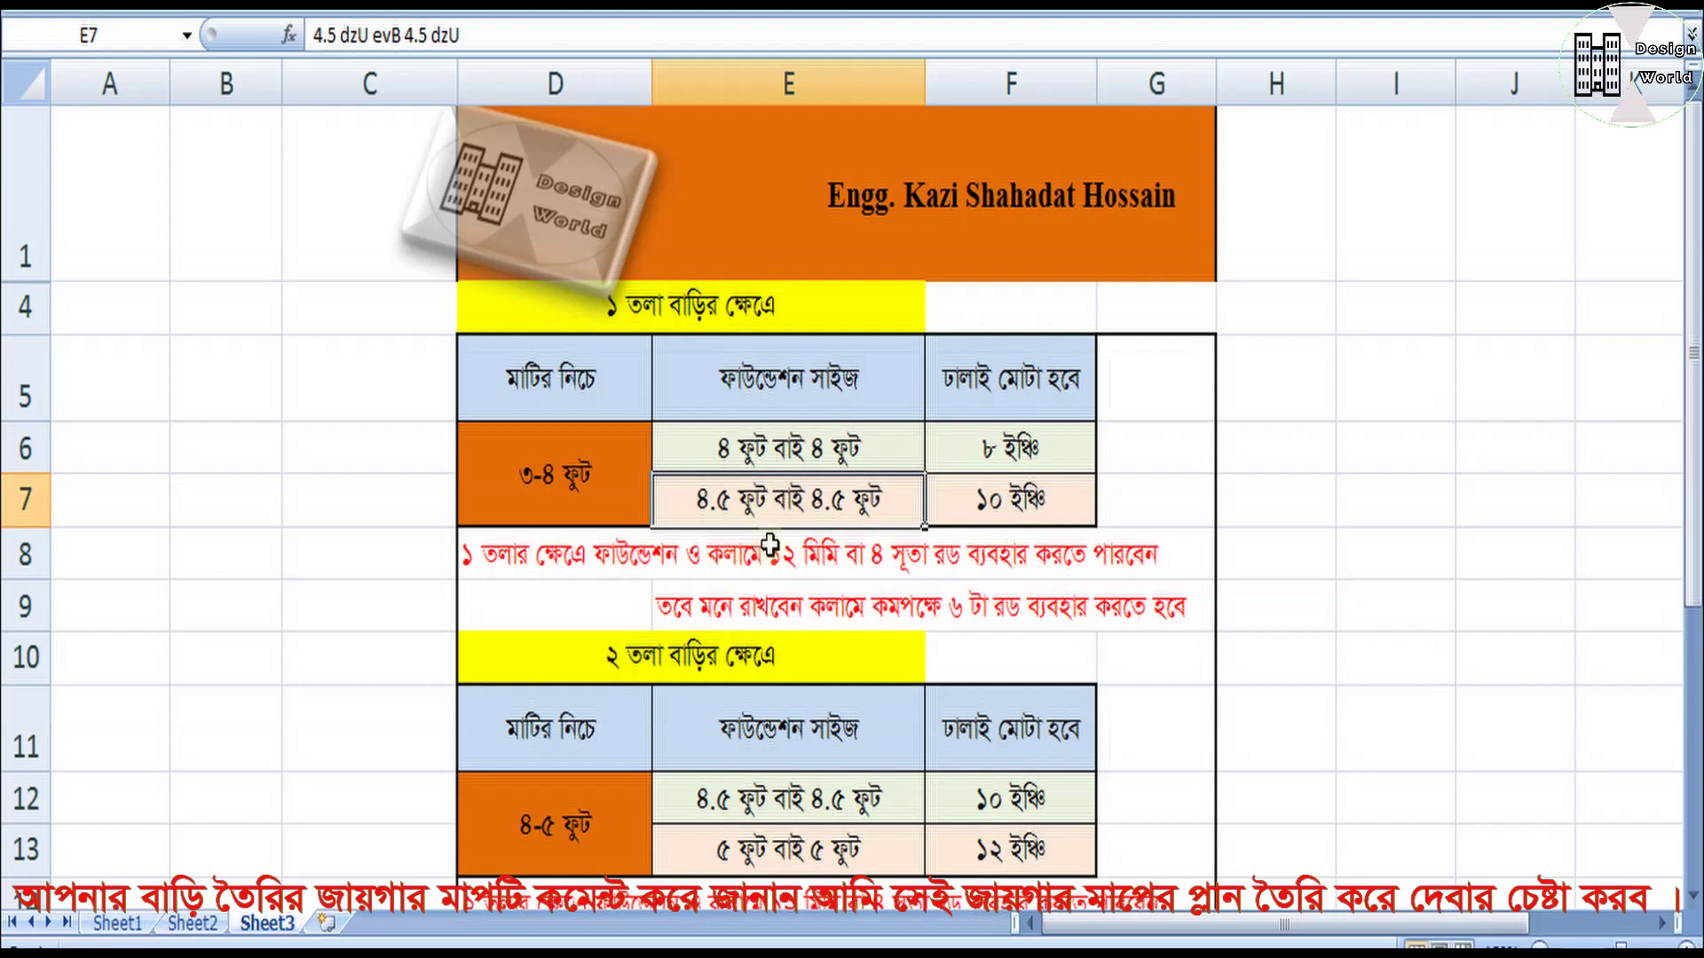
left_click(788, 448)
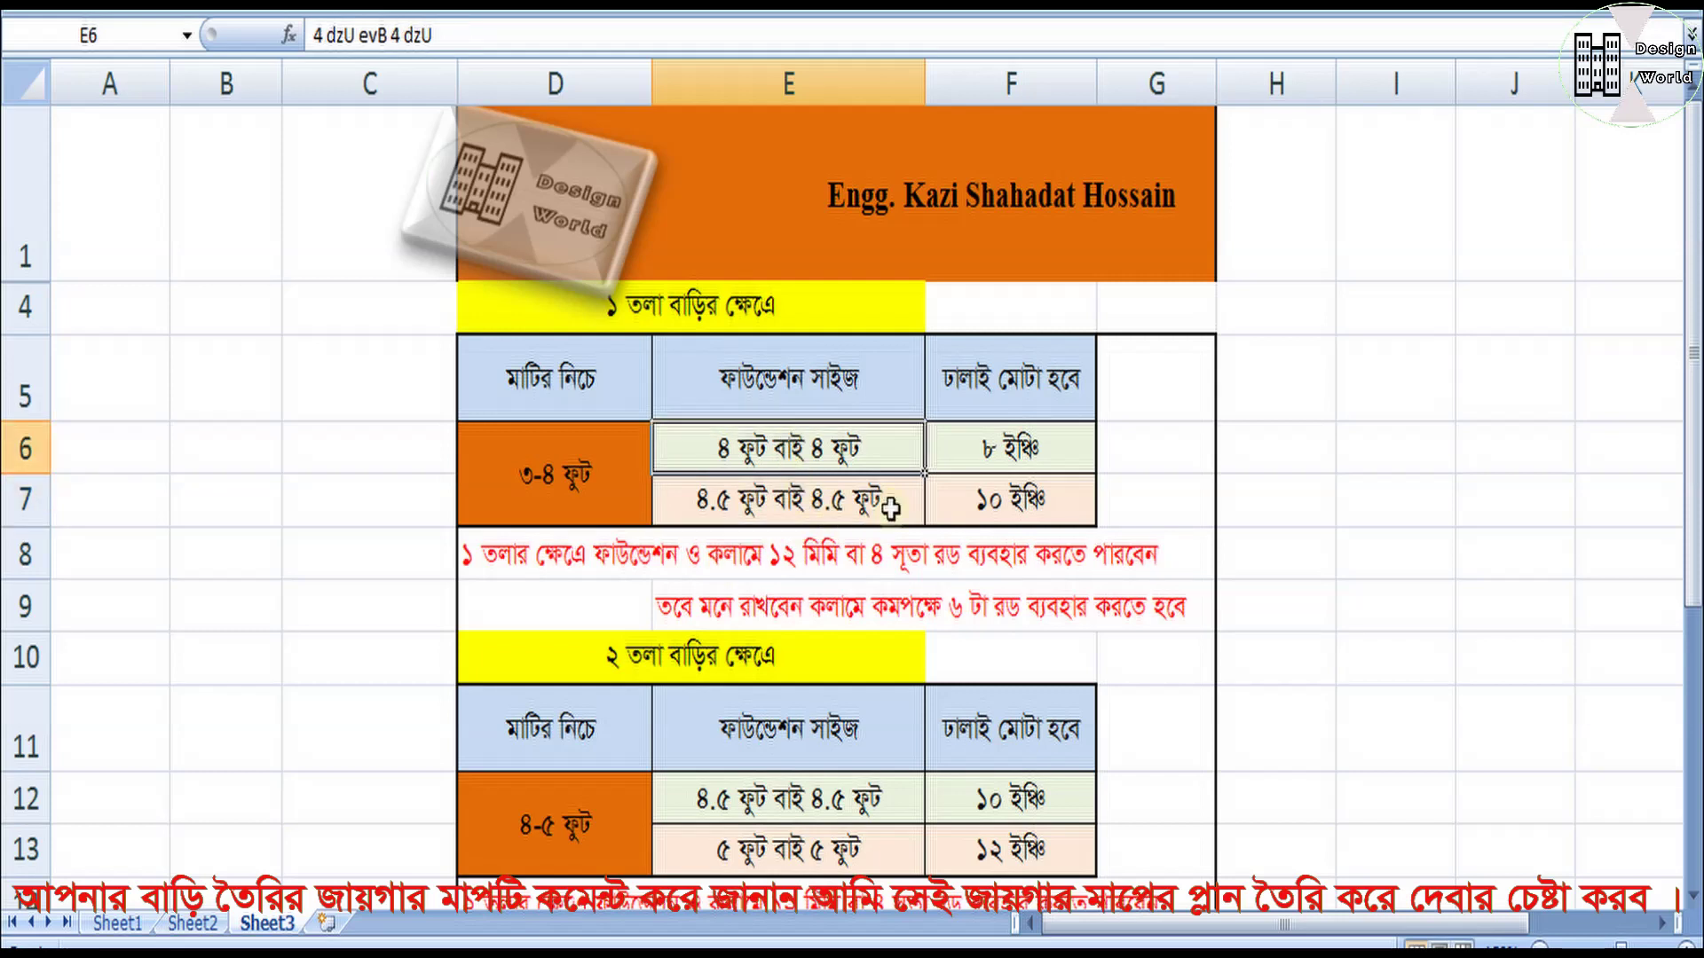
left_click(1010, 380)
left_click(989, 457)
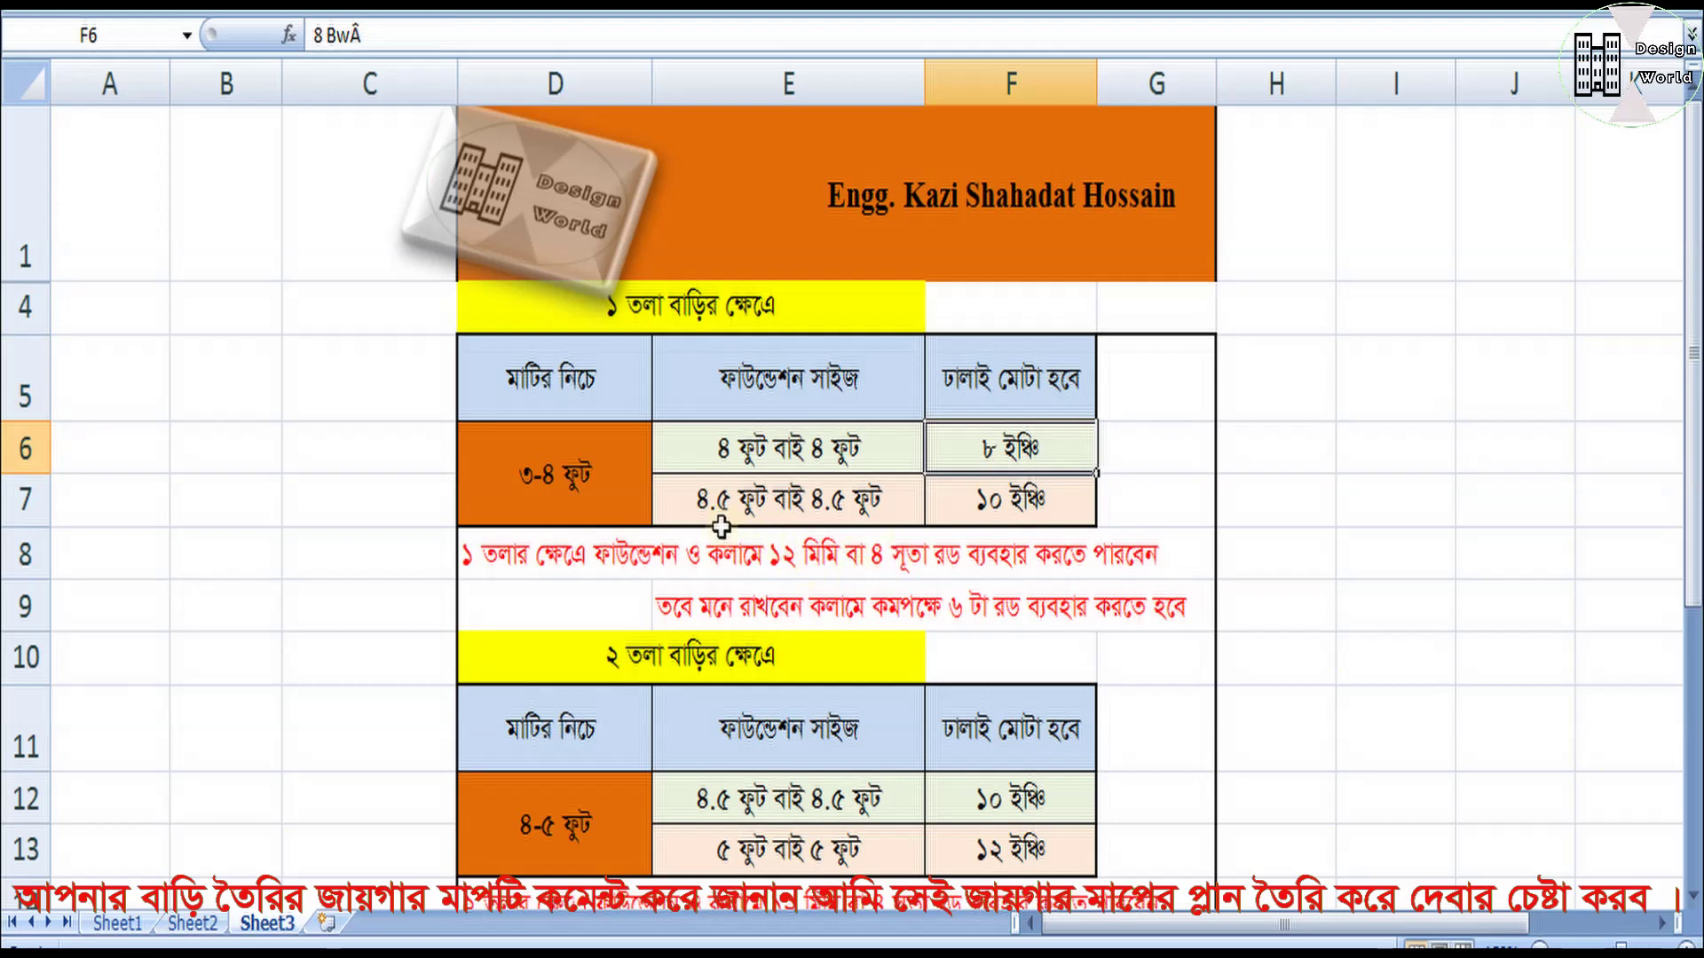
left_click(751, 510)
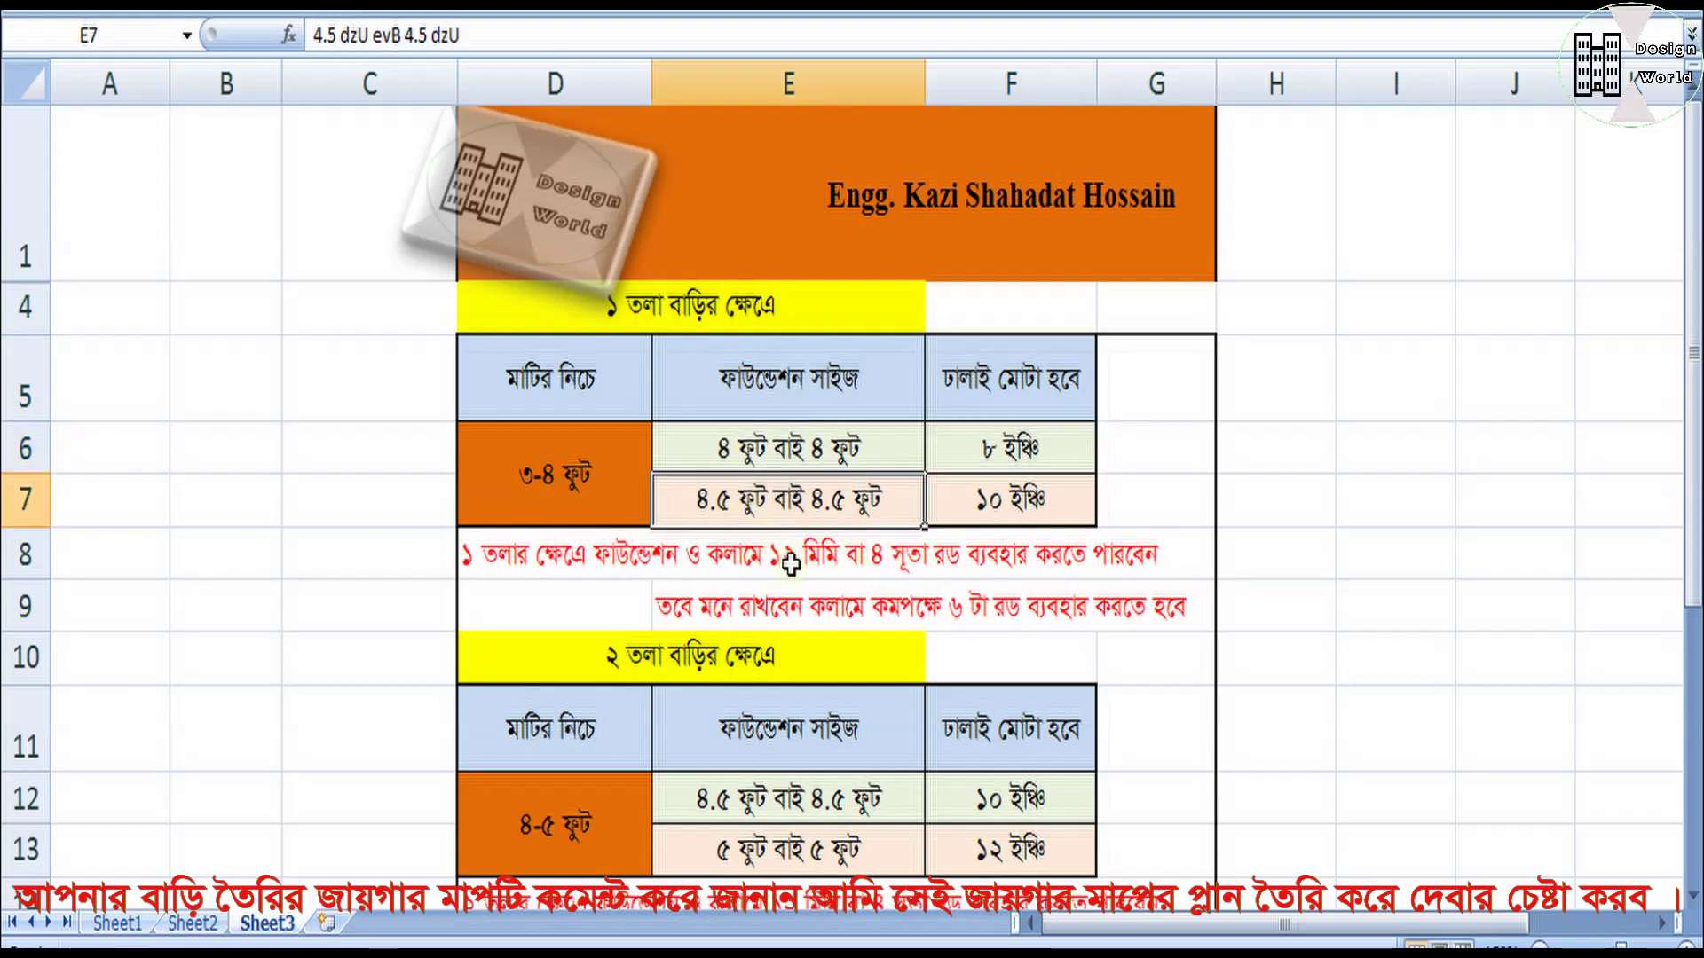
left_click(992, 514)
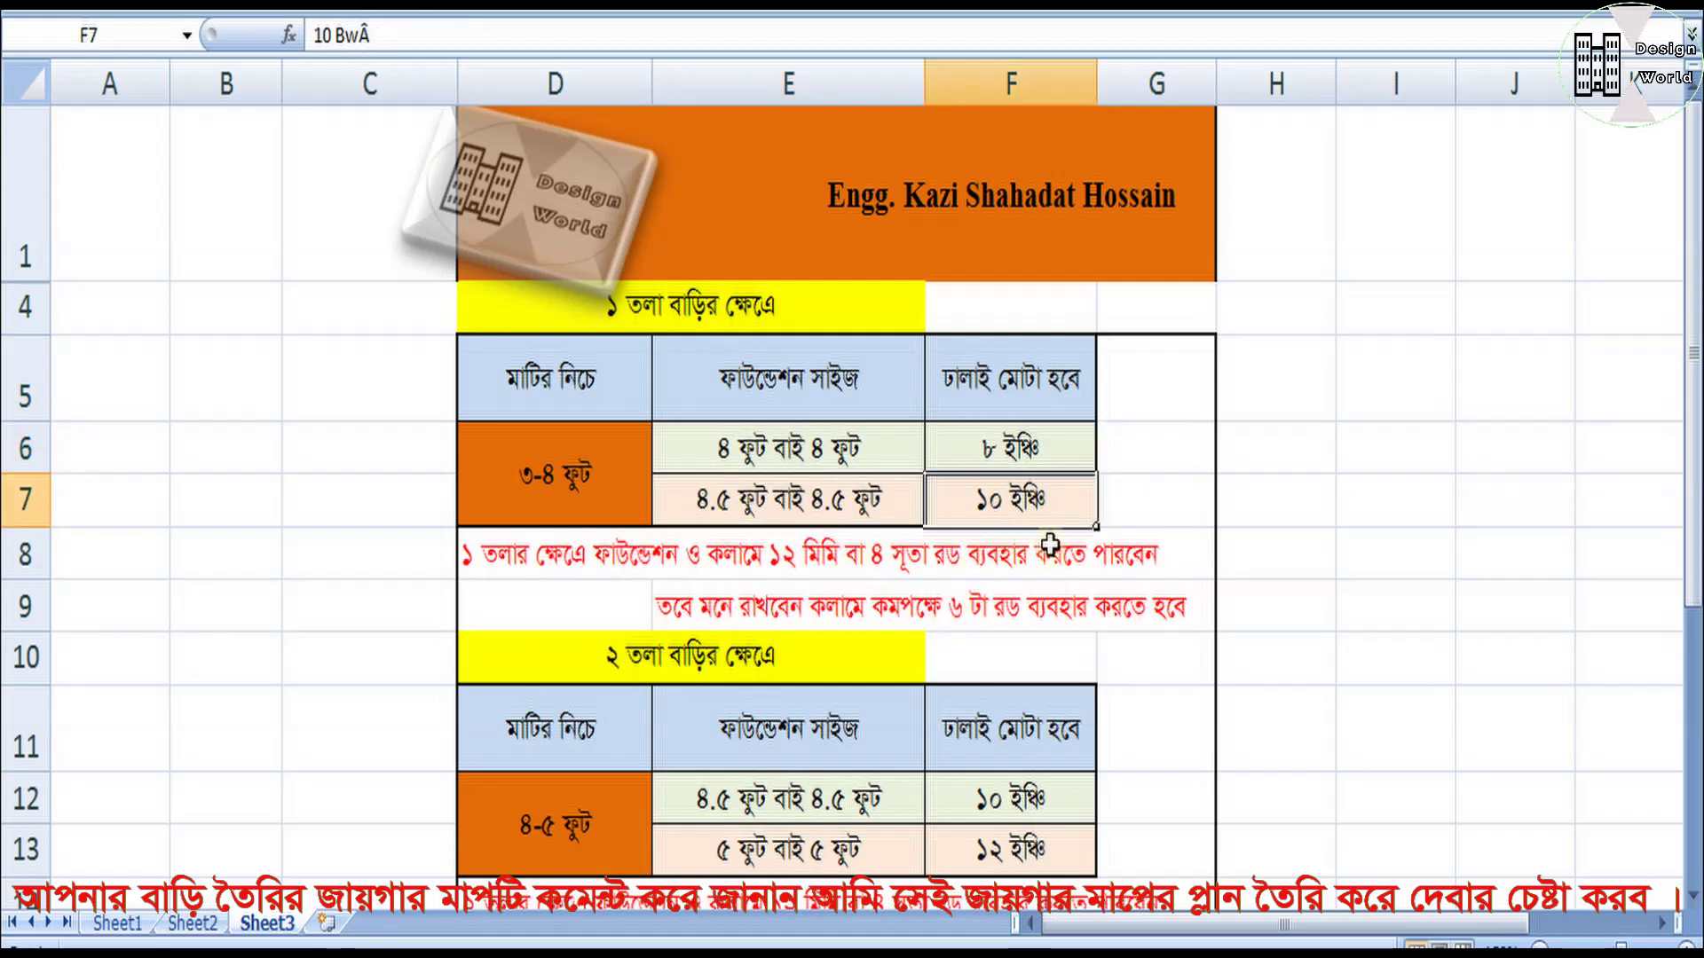
Step: Read the reinforcement rod notes for foundations and columns below the one-storey table
left_click(1158, 554)
scroll(786, 623, "down", 1)
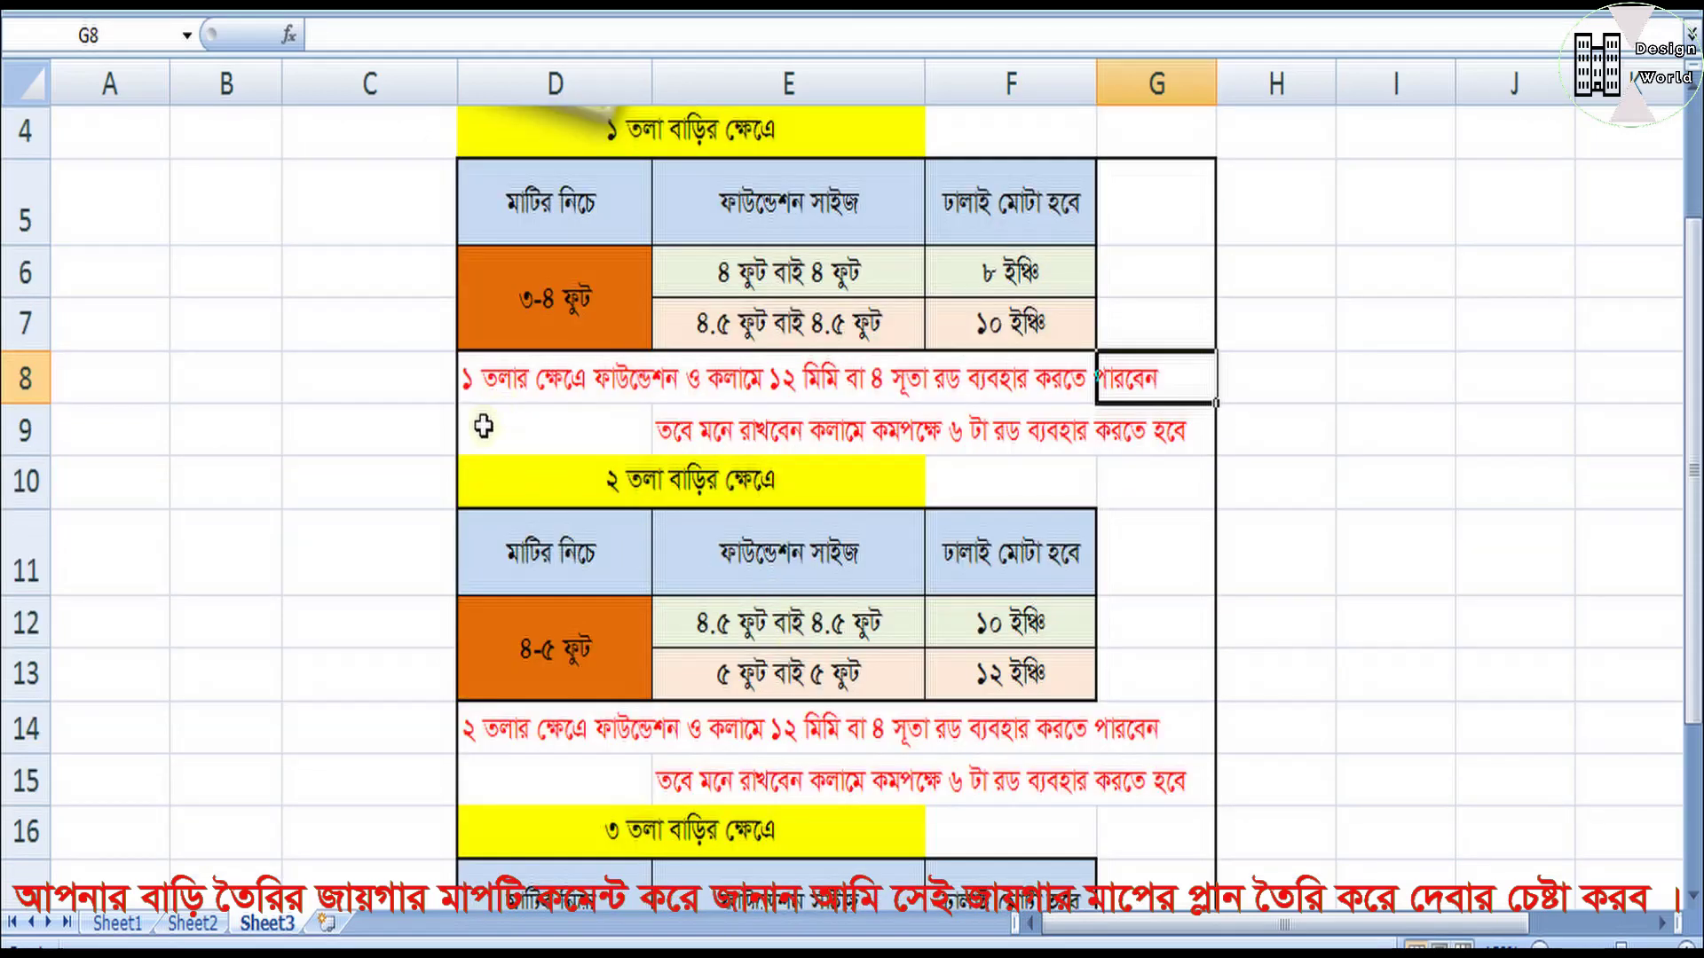
left_click(482, 387)
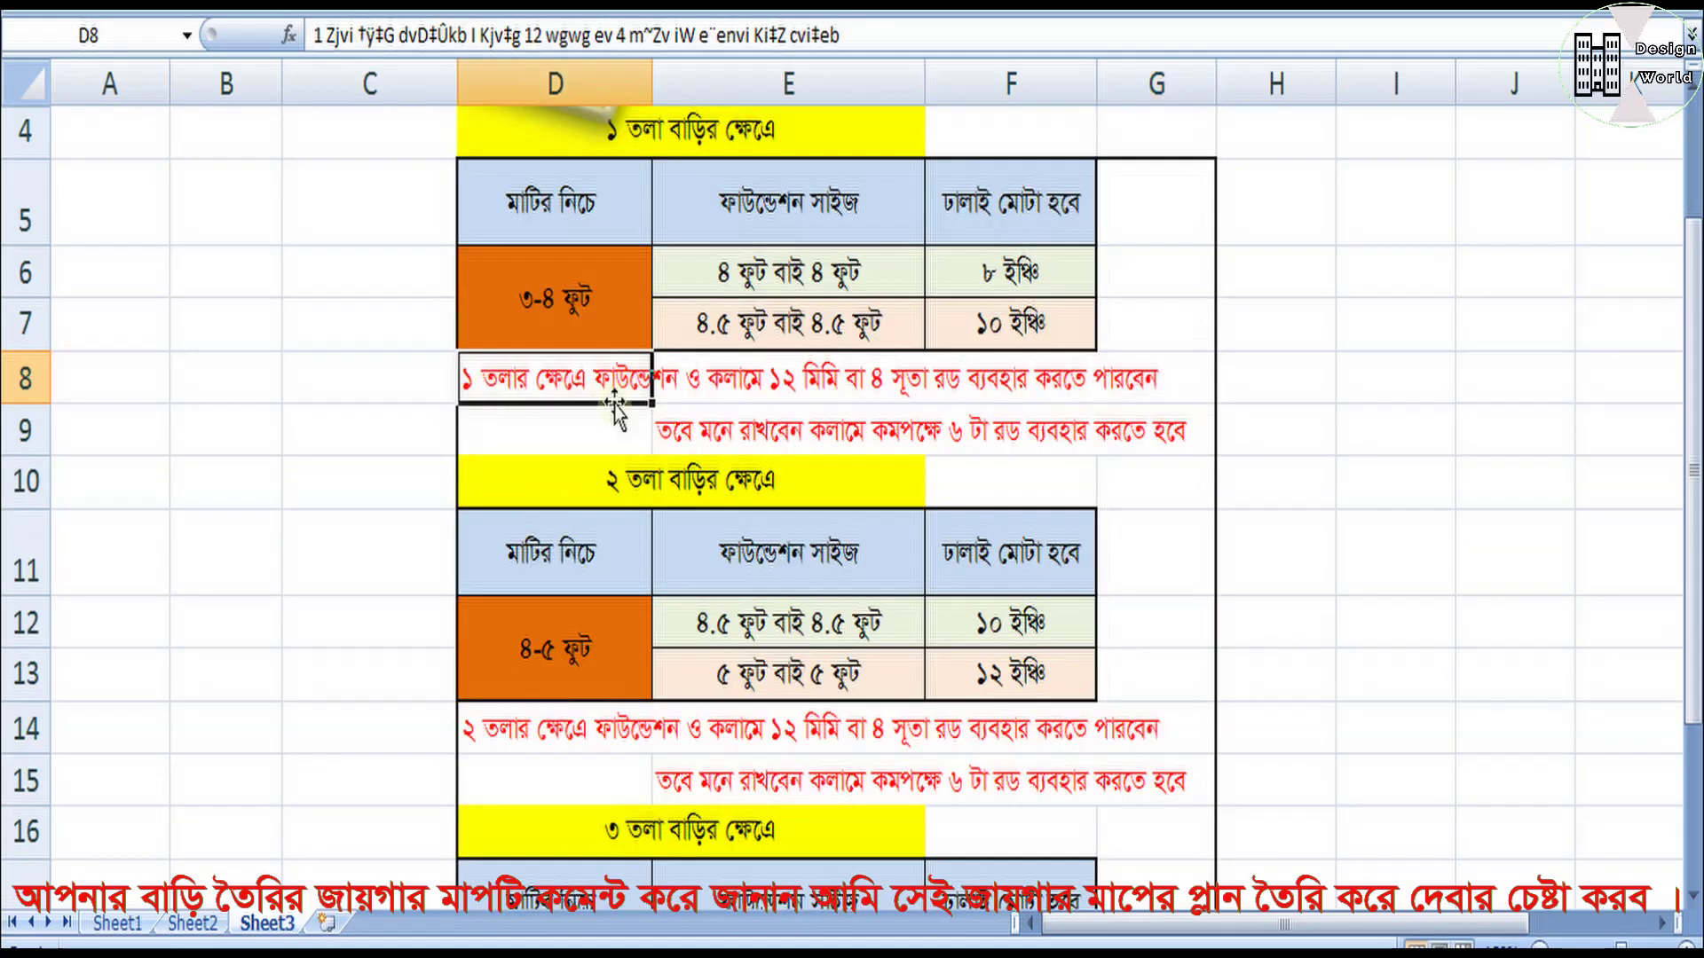
left_click(380, 442)
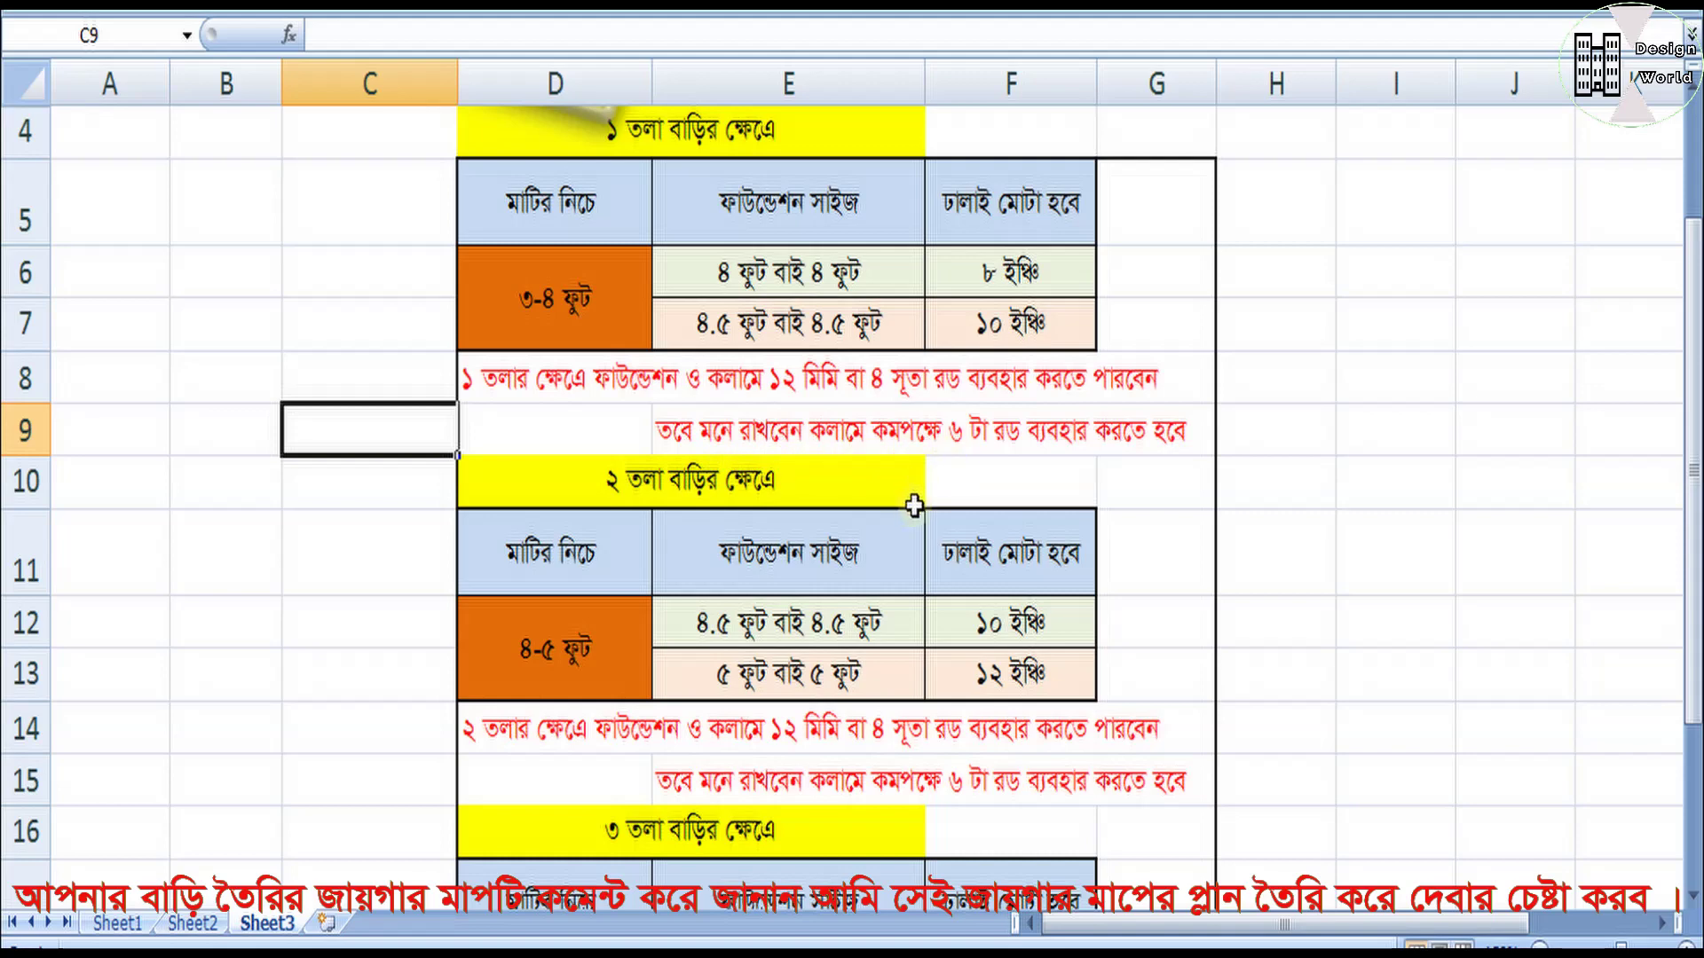
Step: Examine the two-storey table's depth below ground, both foundation sizes and their casting thicknesses
left_click(1158, 553)
scroll(718, 509, "down", 1)
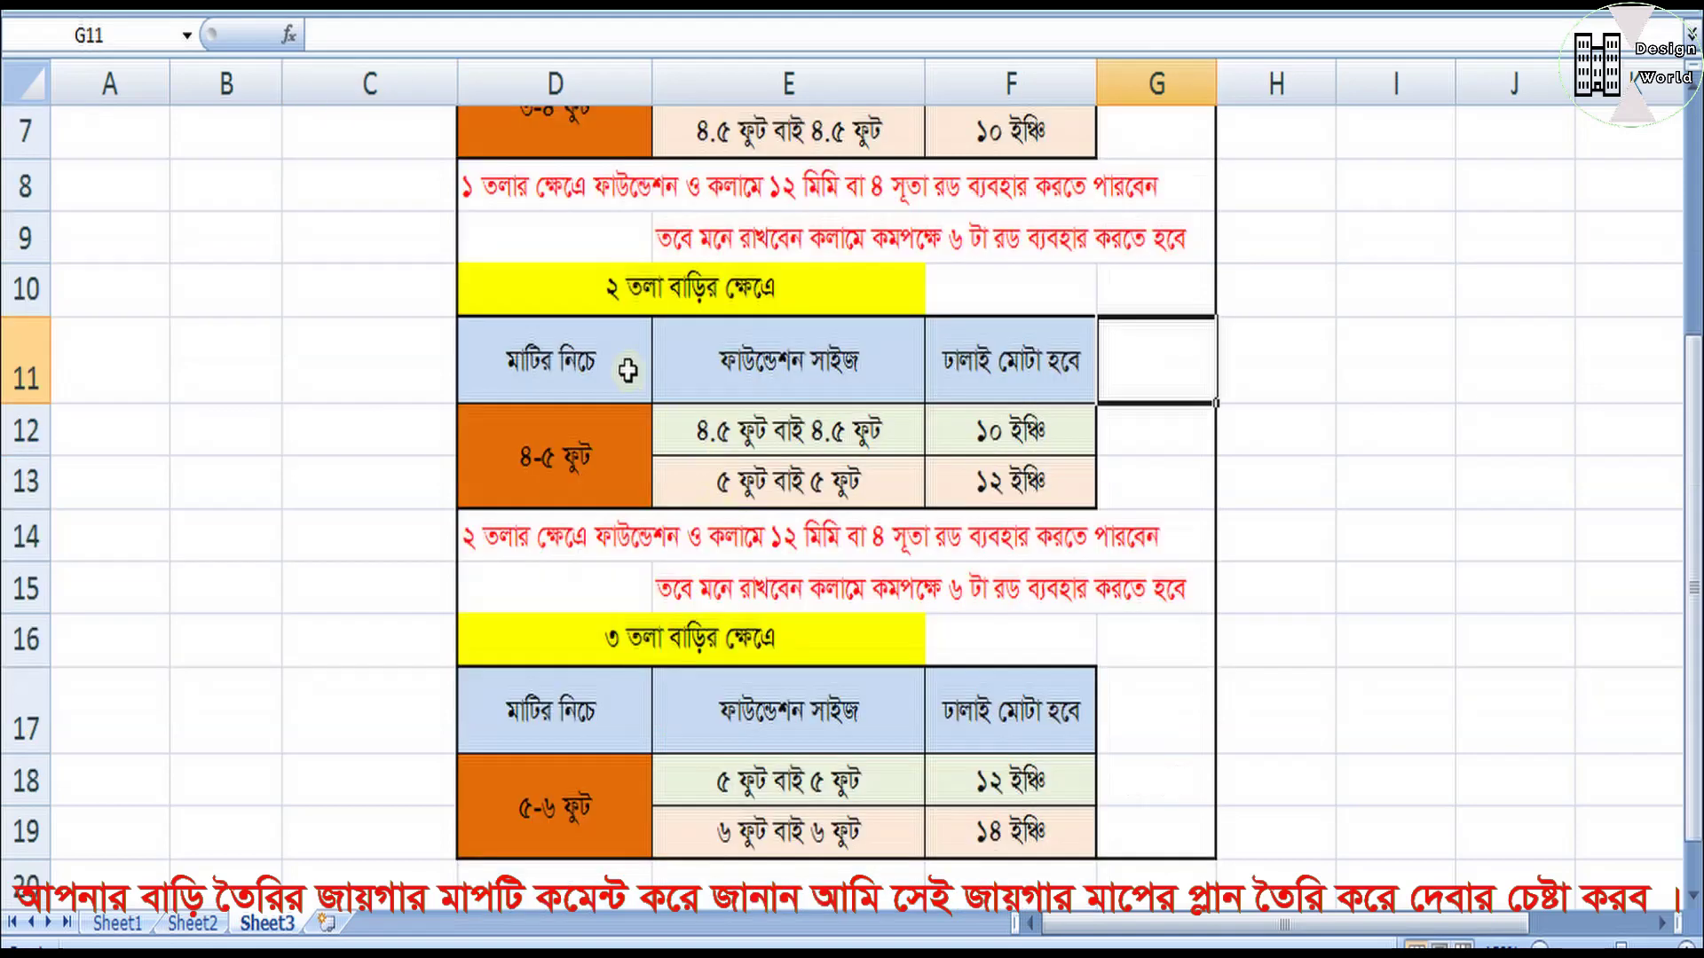
left_click(575, 496)
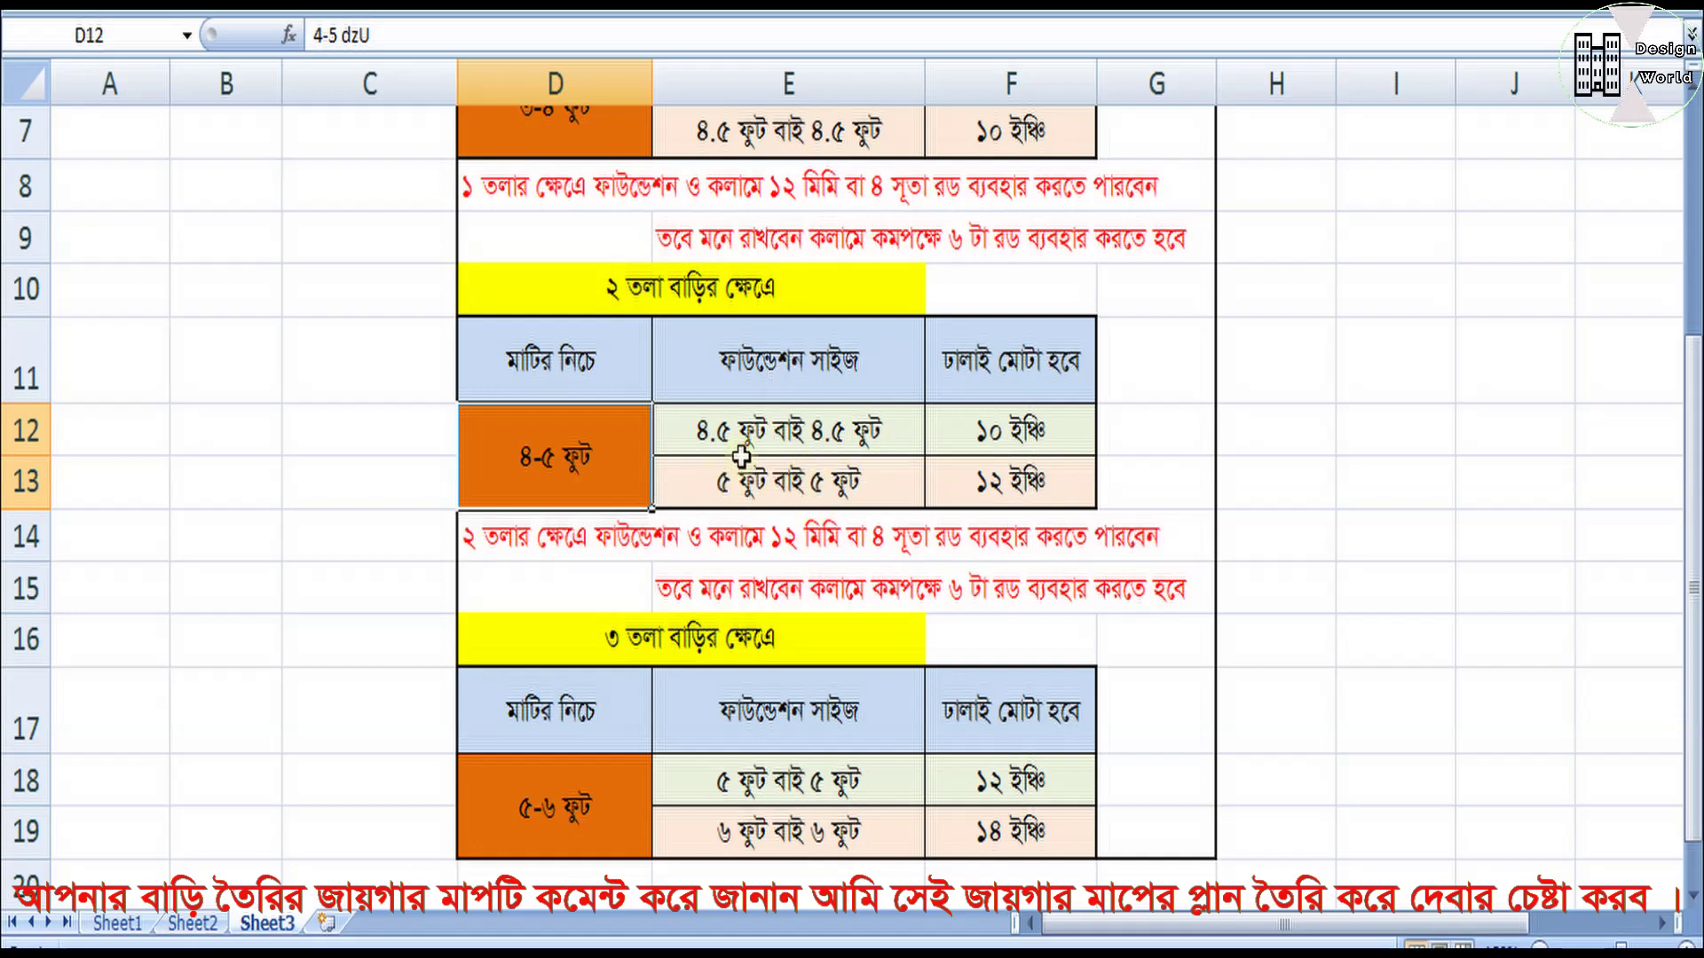
left_click(792, 438)
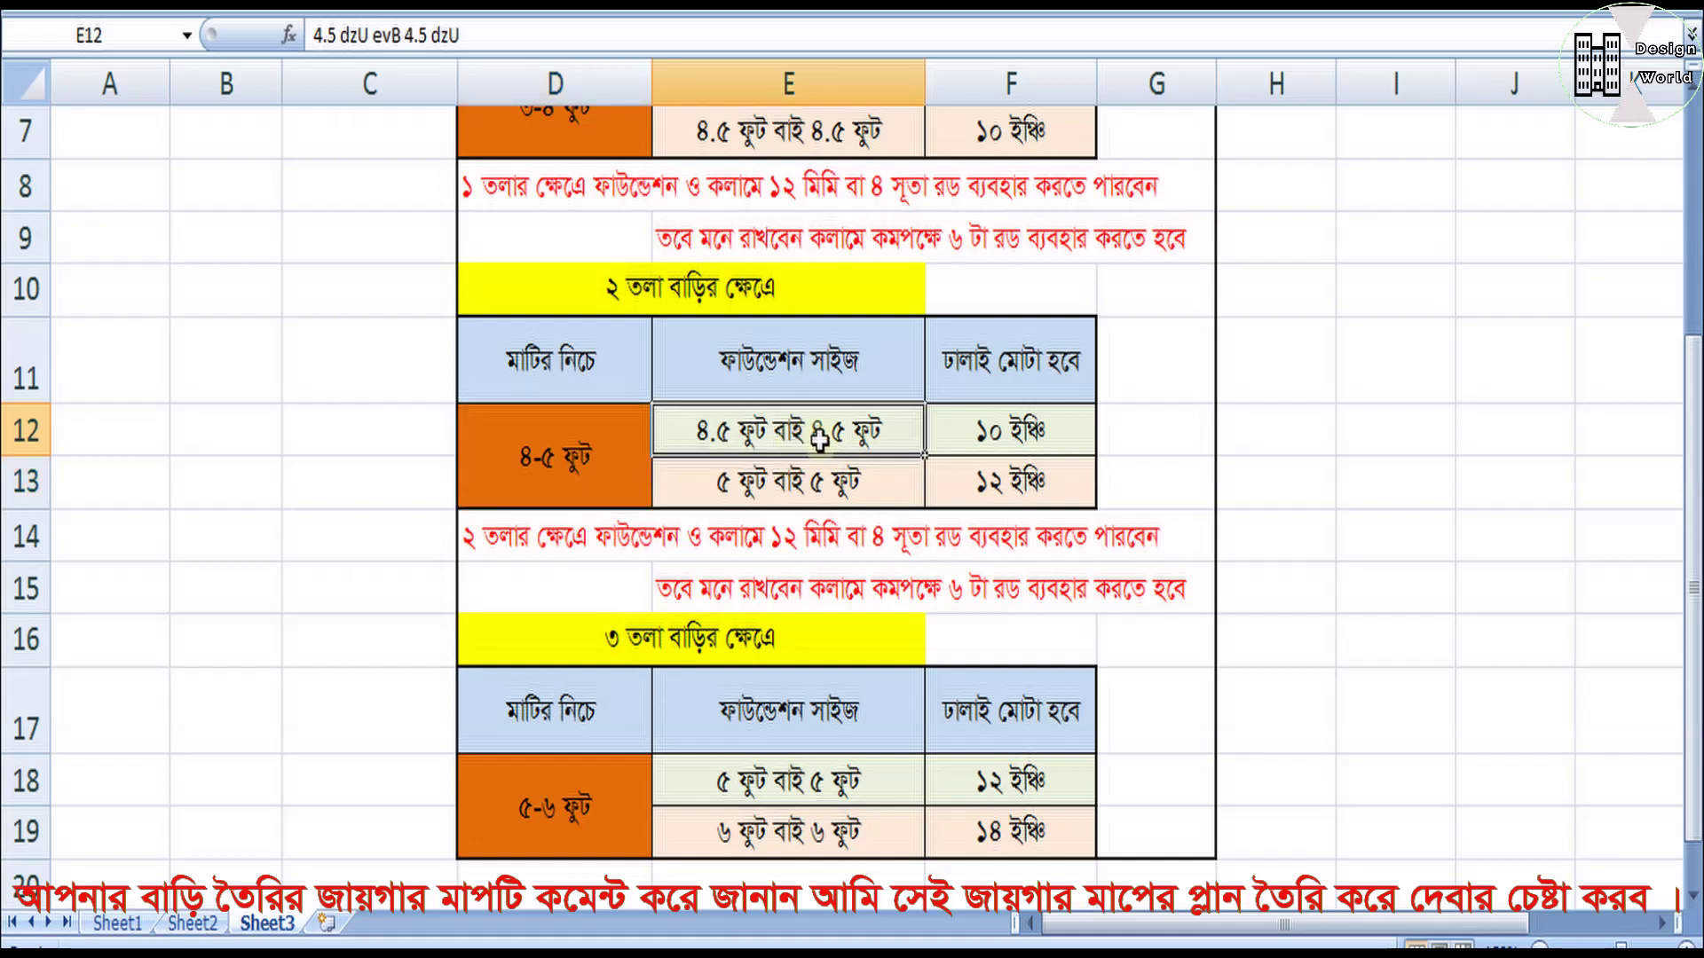
left_click(1025, 435)
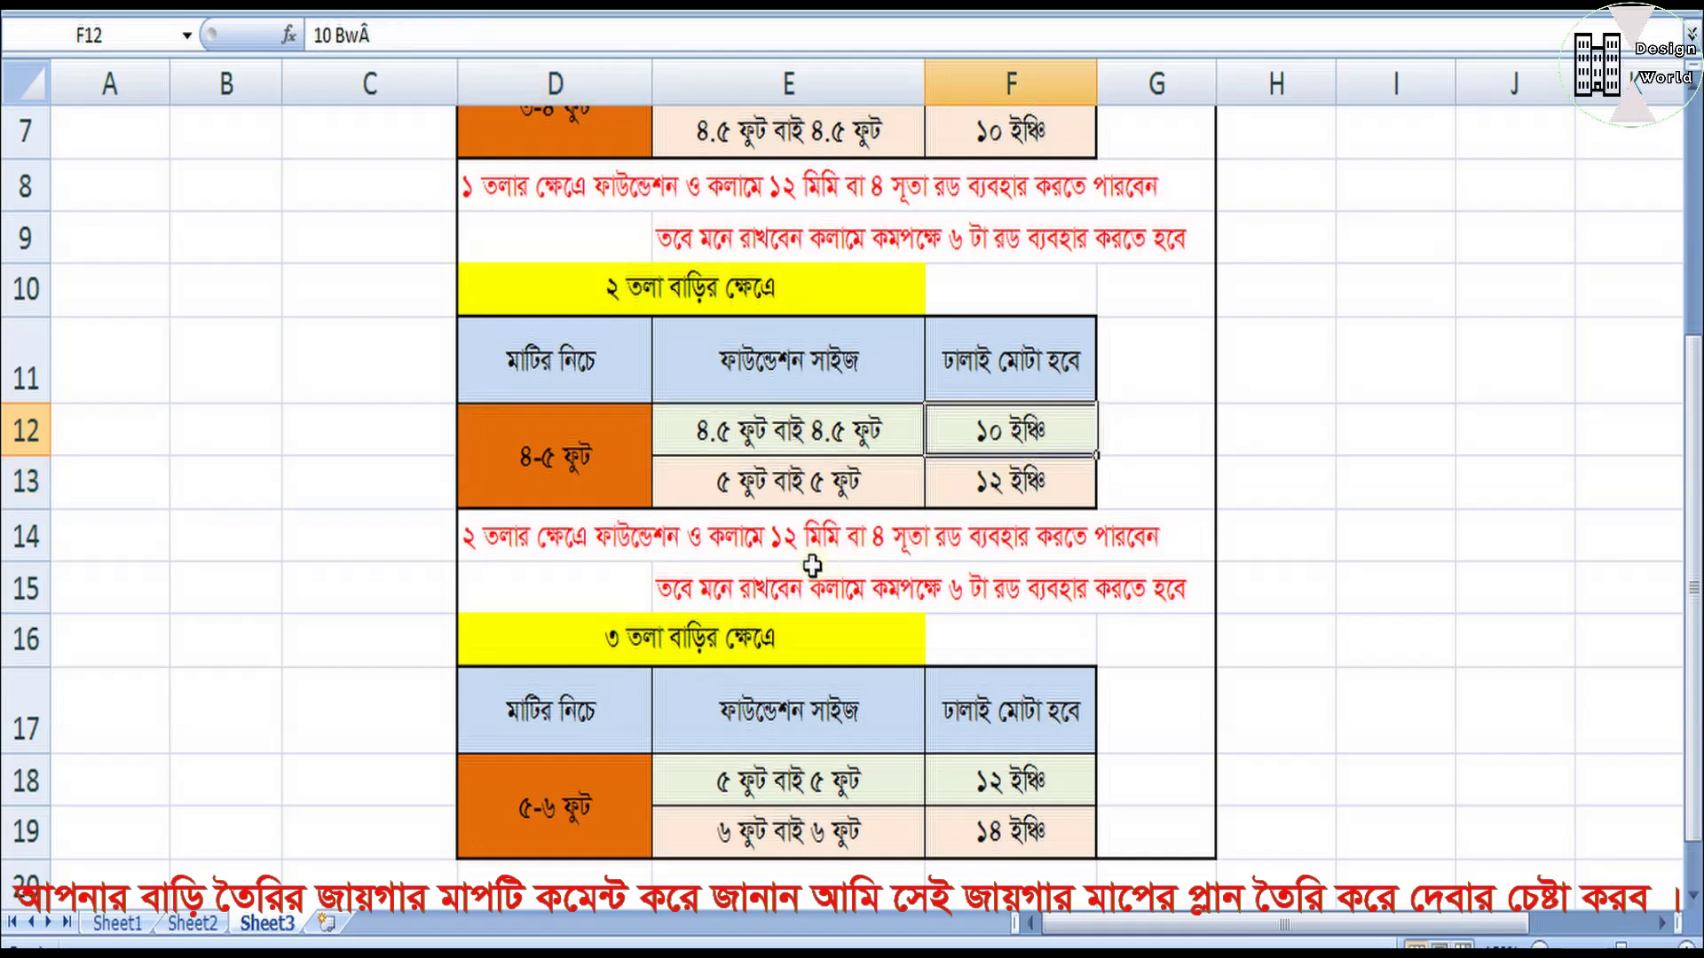
left_click(781, 495)
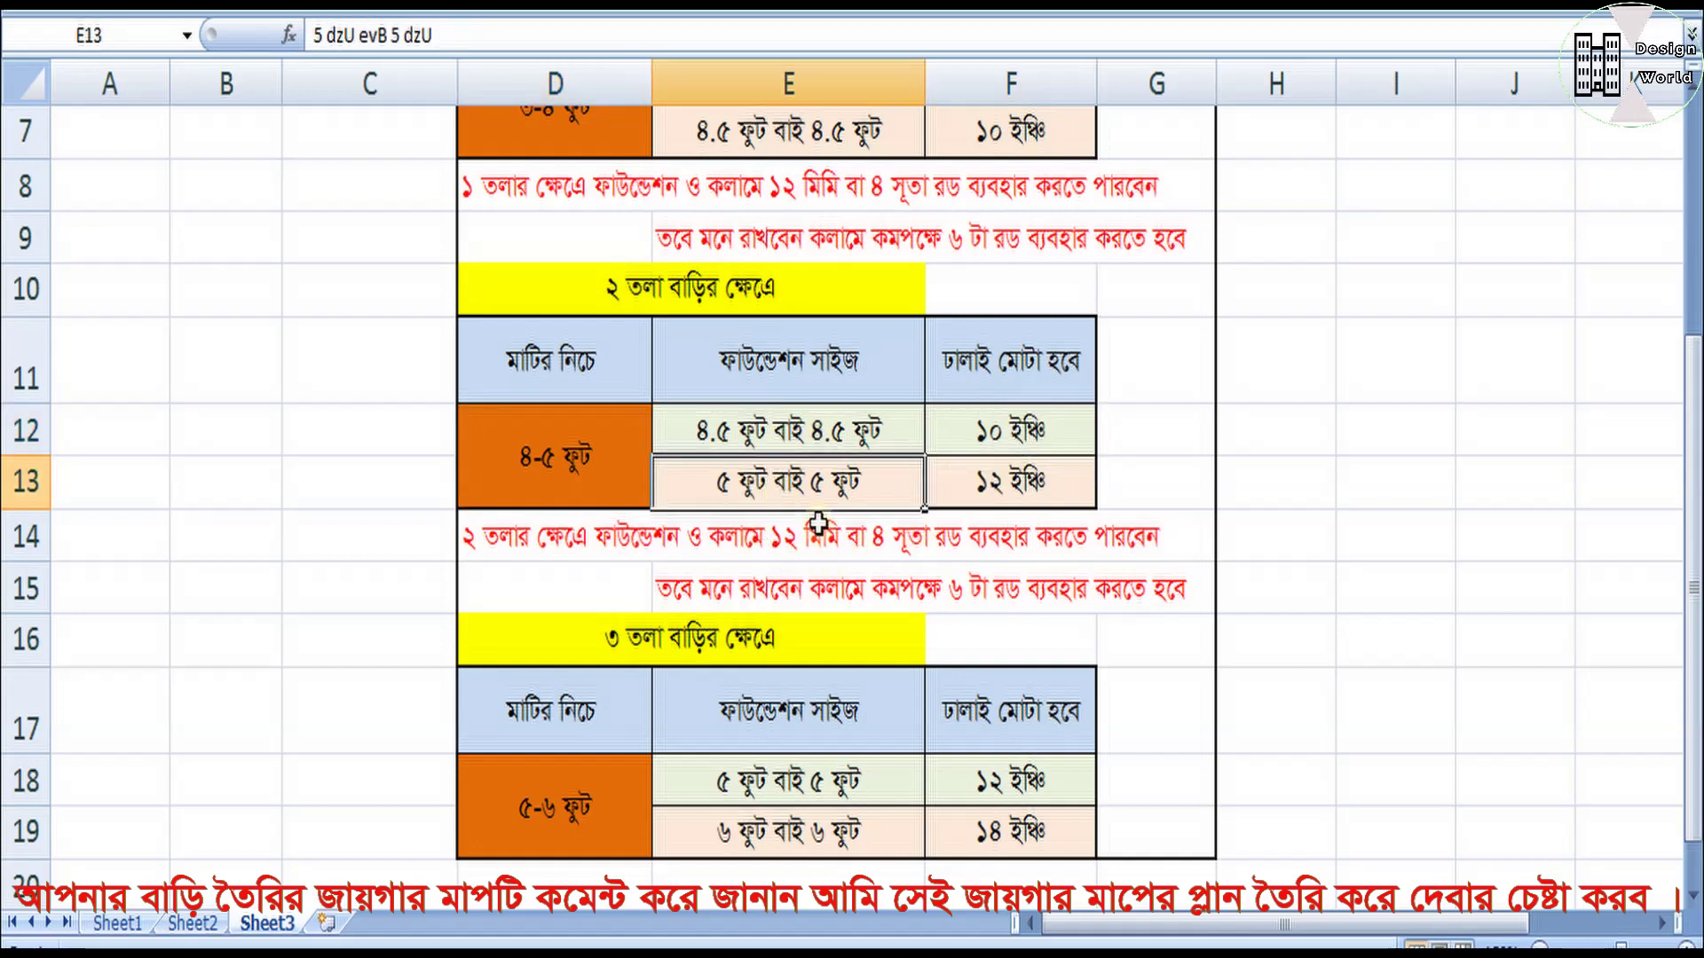
left_click(1011, 572)
left_click(1000, 497)
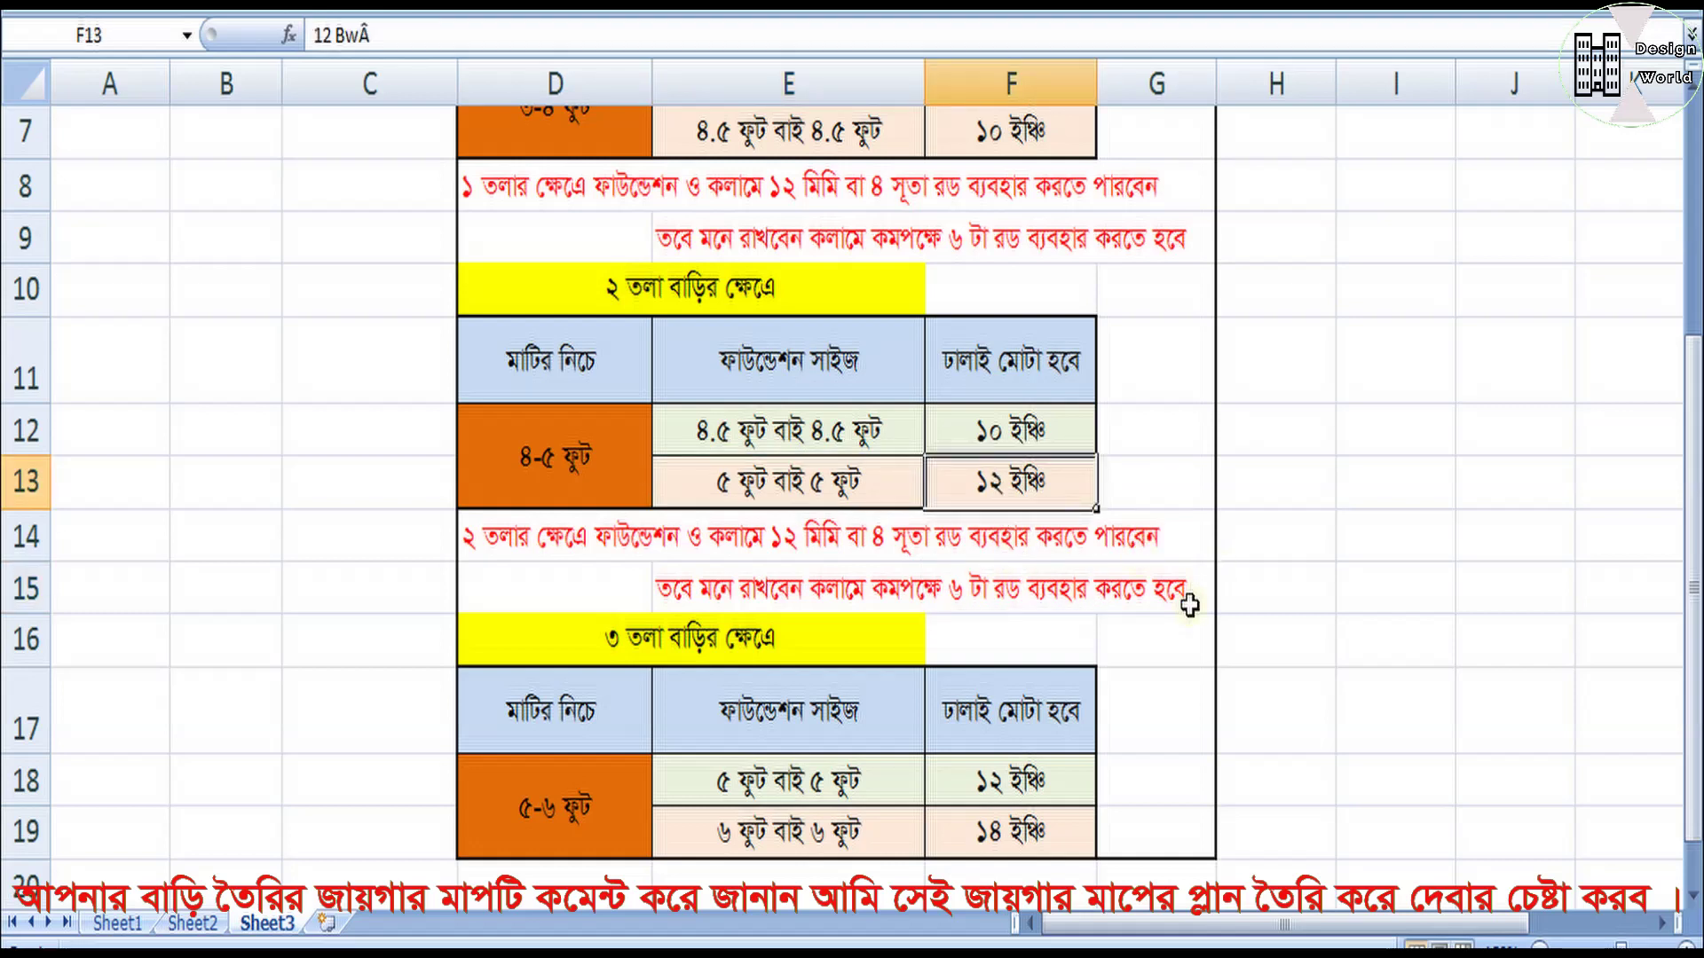
Step: Read the reinforcement rod notes for foundations and columns below the two-storey table
left_click(1145, 637)
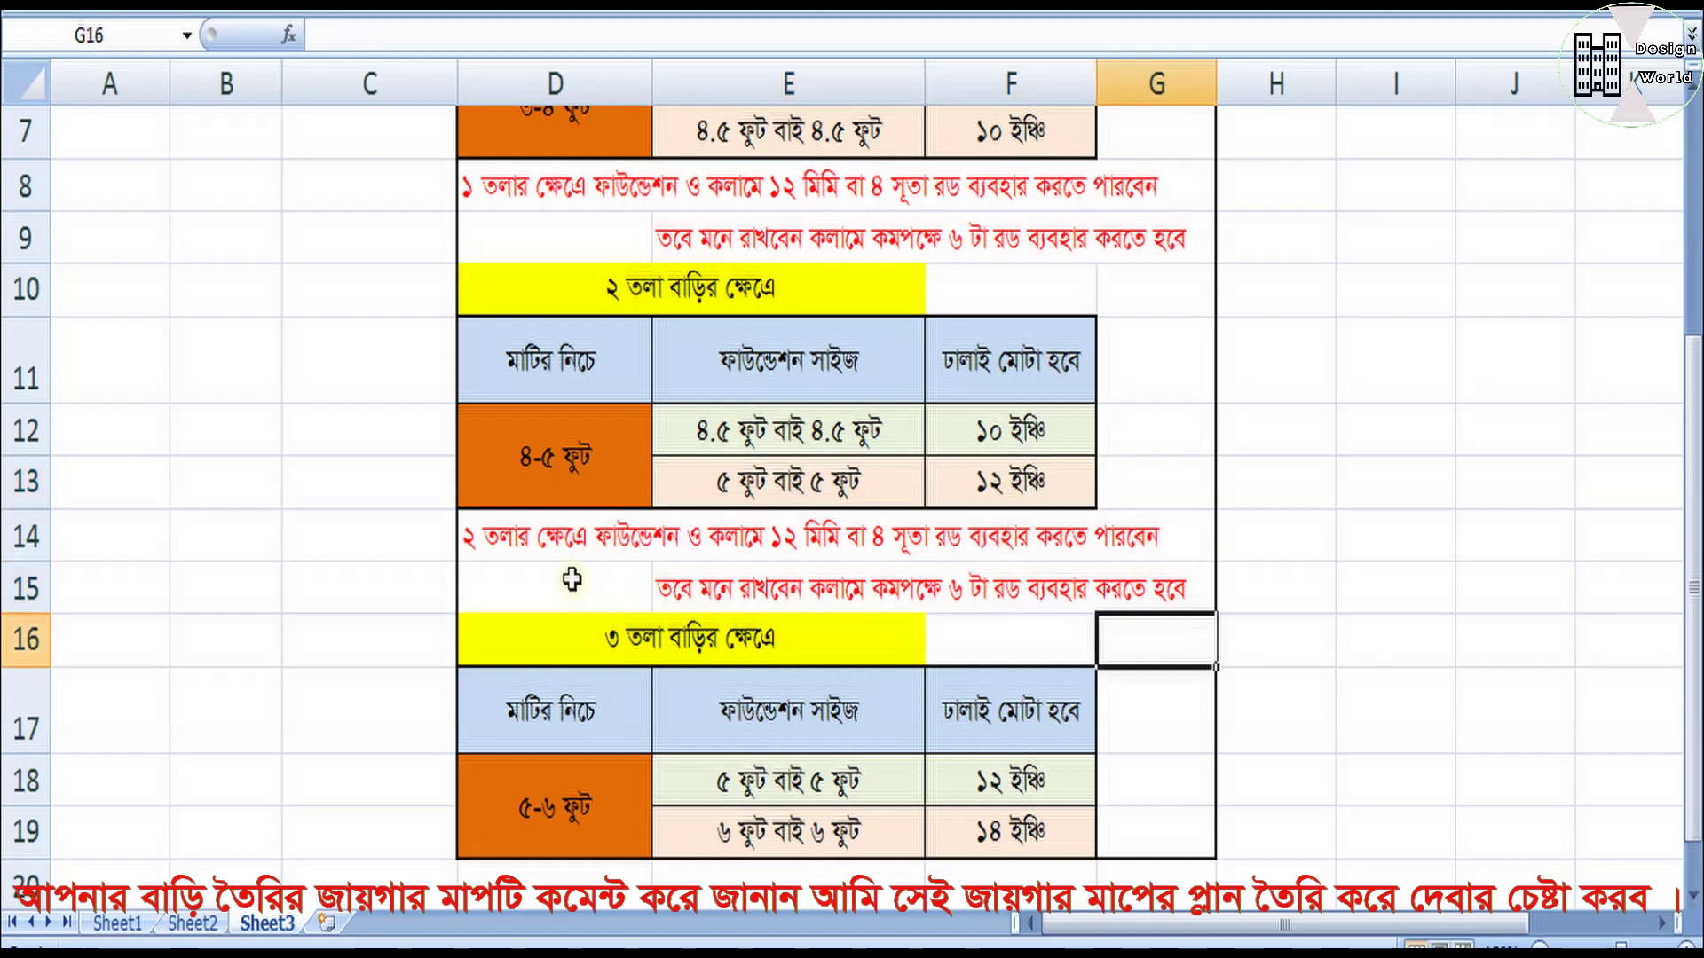
left_click(510, 544)
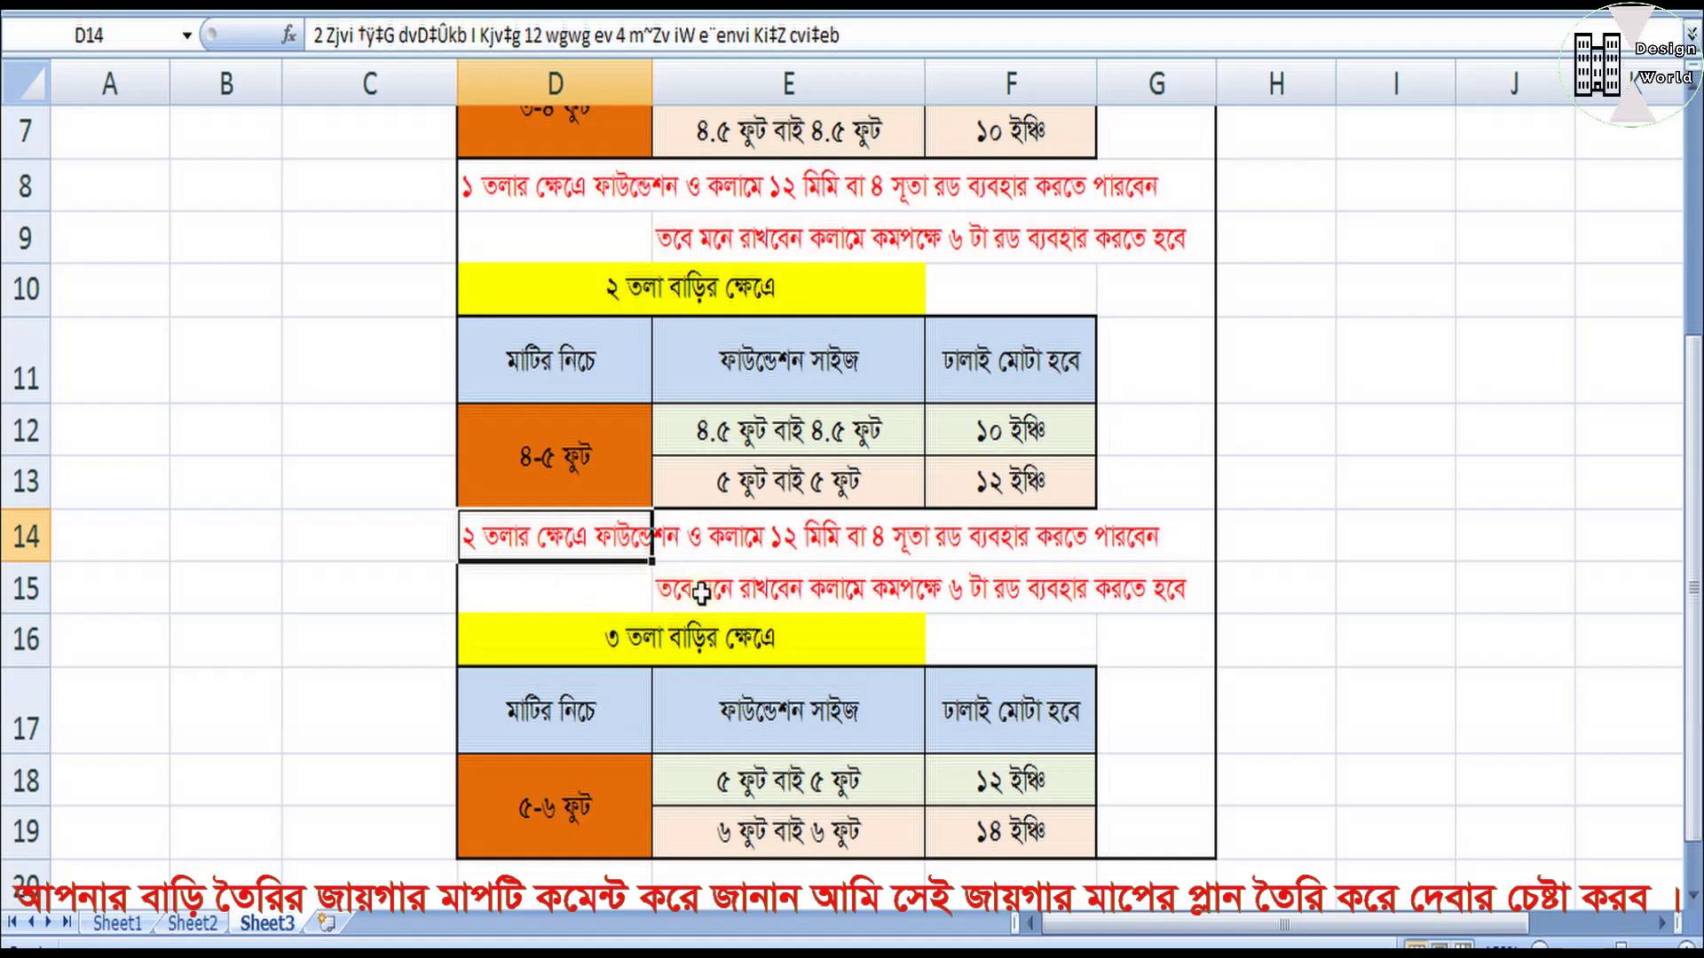
left_click(1385, 637)
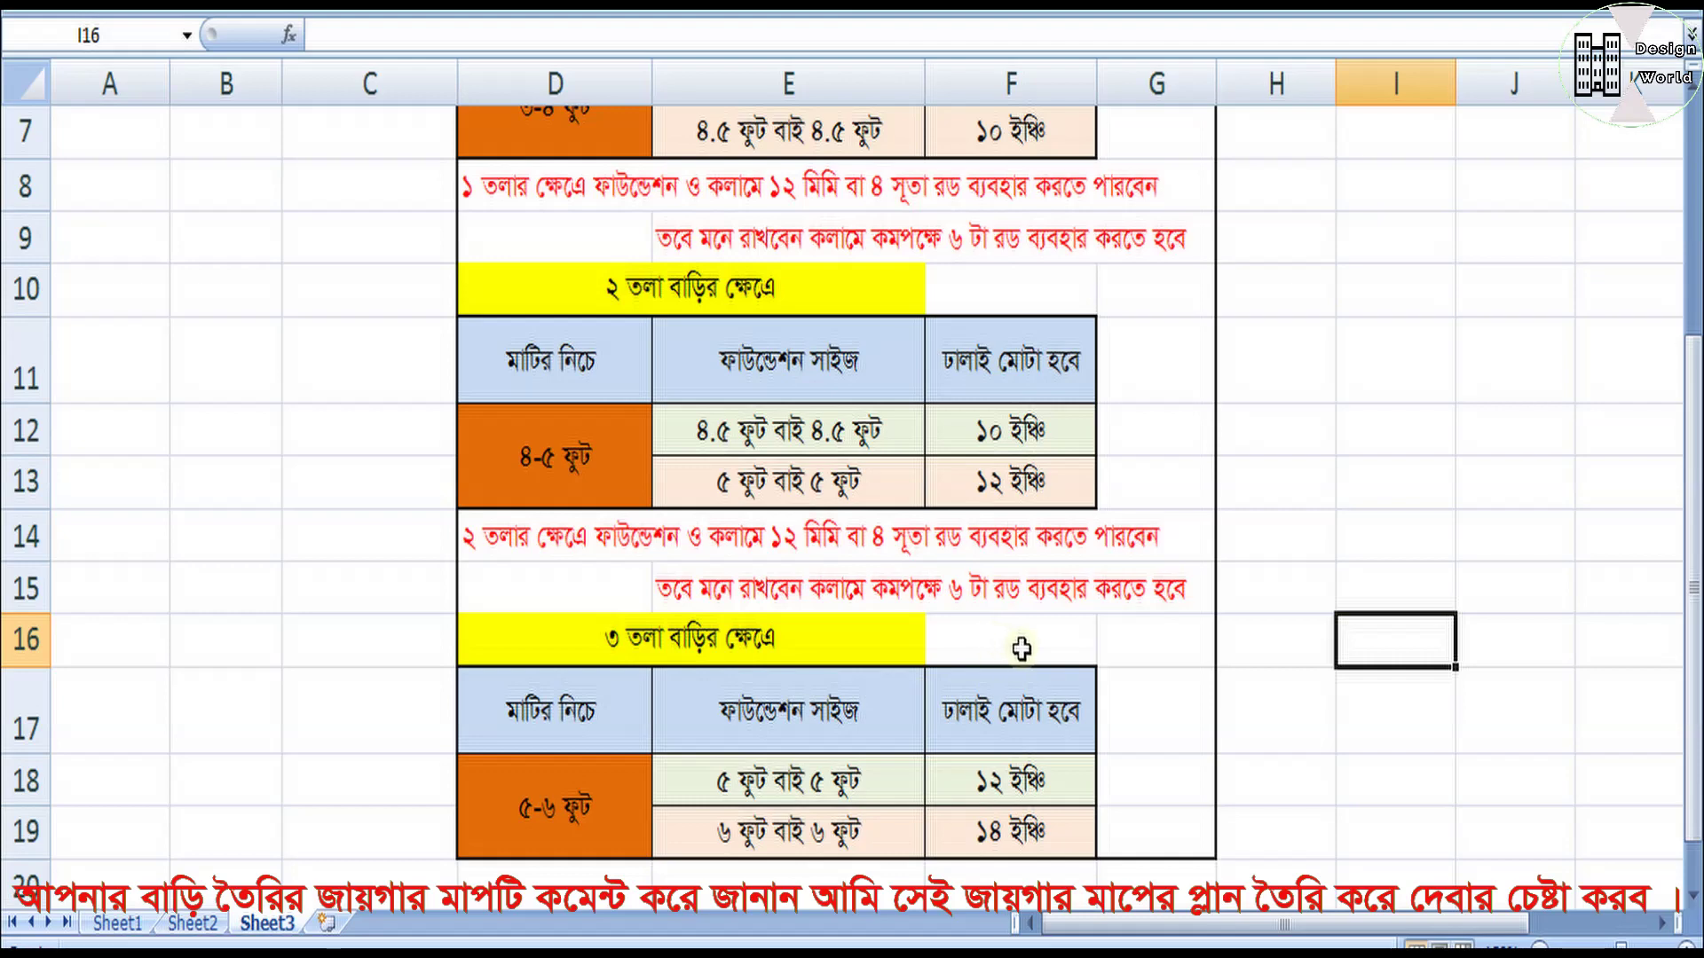
Step: Examine the three-storey table's depth below ground, both foundation sizes and their casting thicknesses
left_click(1105, 644)
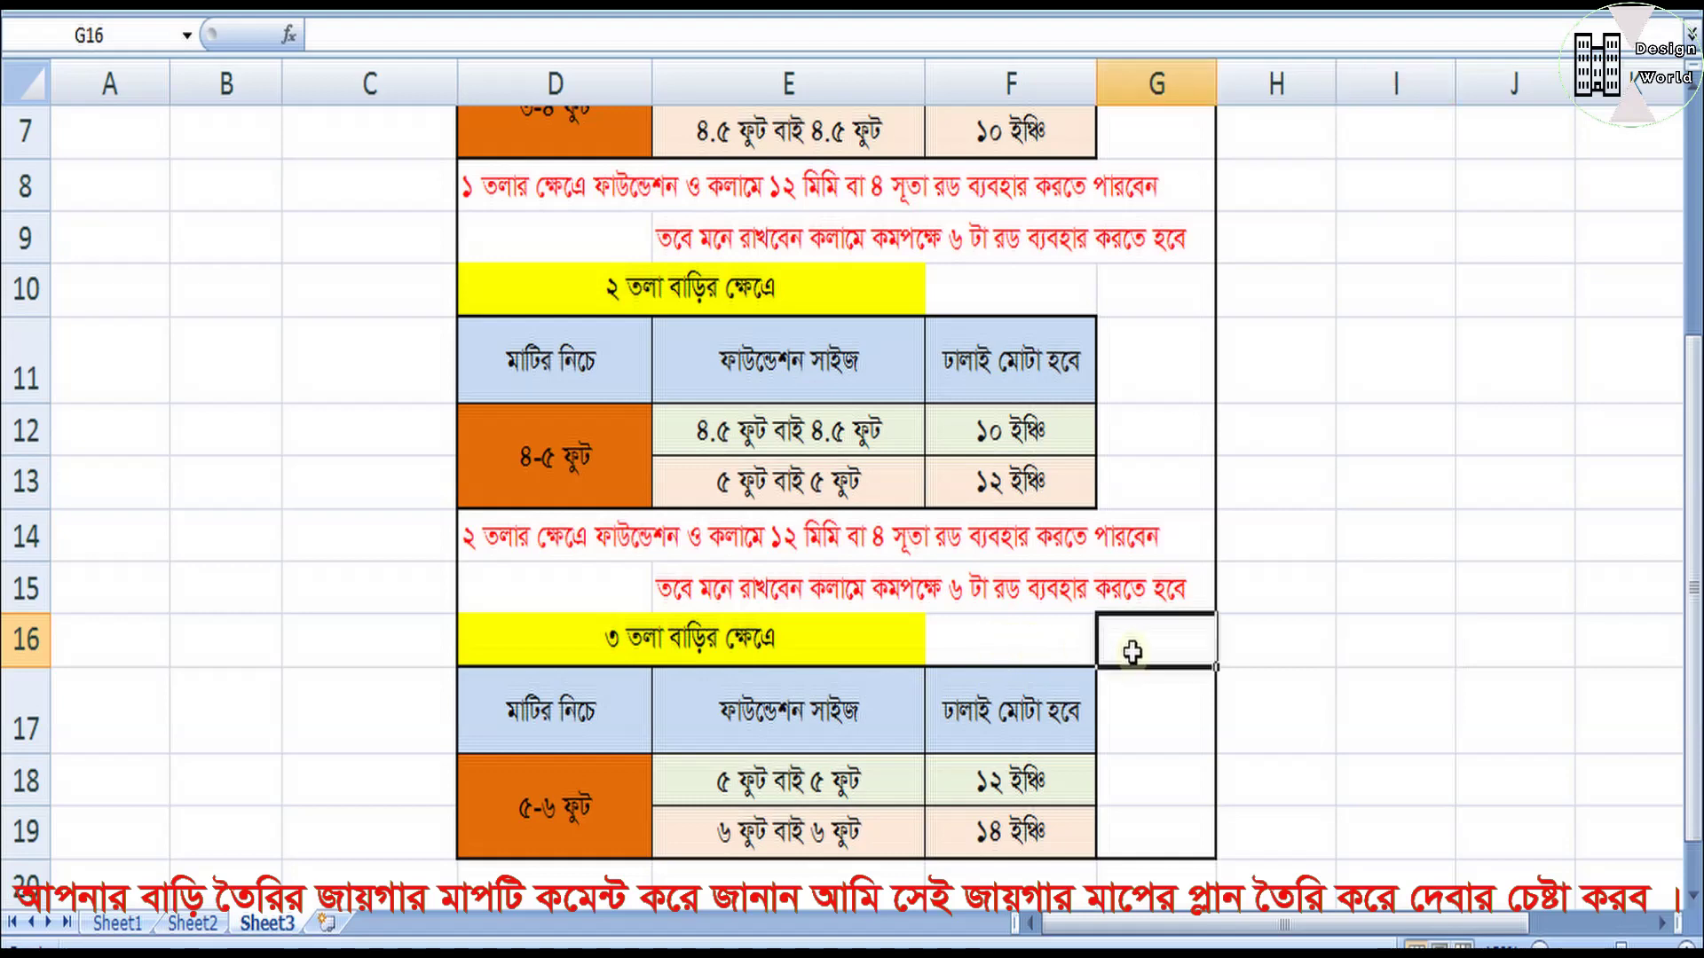
left_click(1154, 710)
scroll(831, 781, "down", 1)
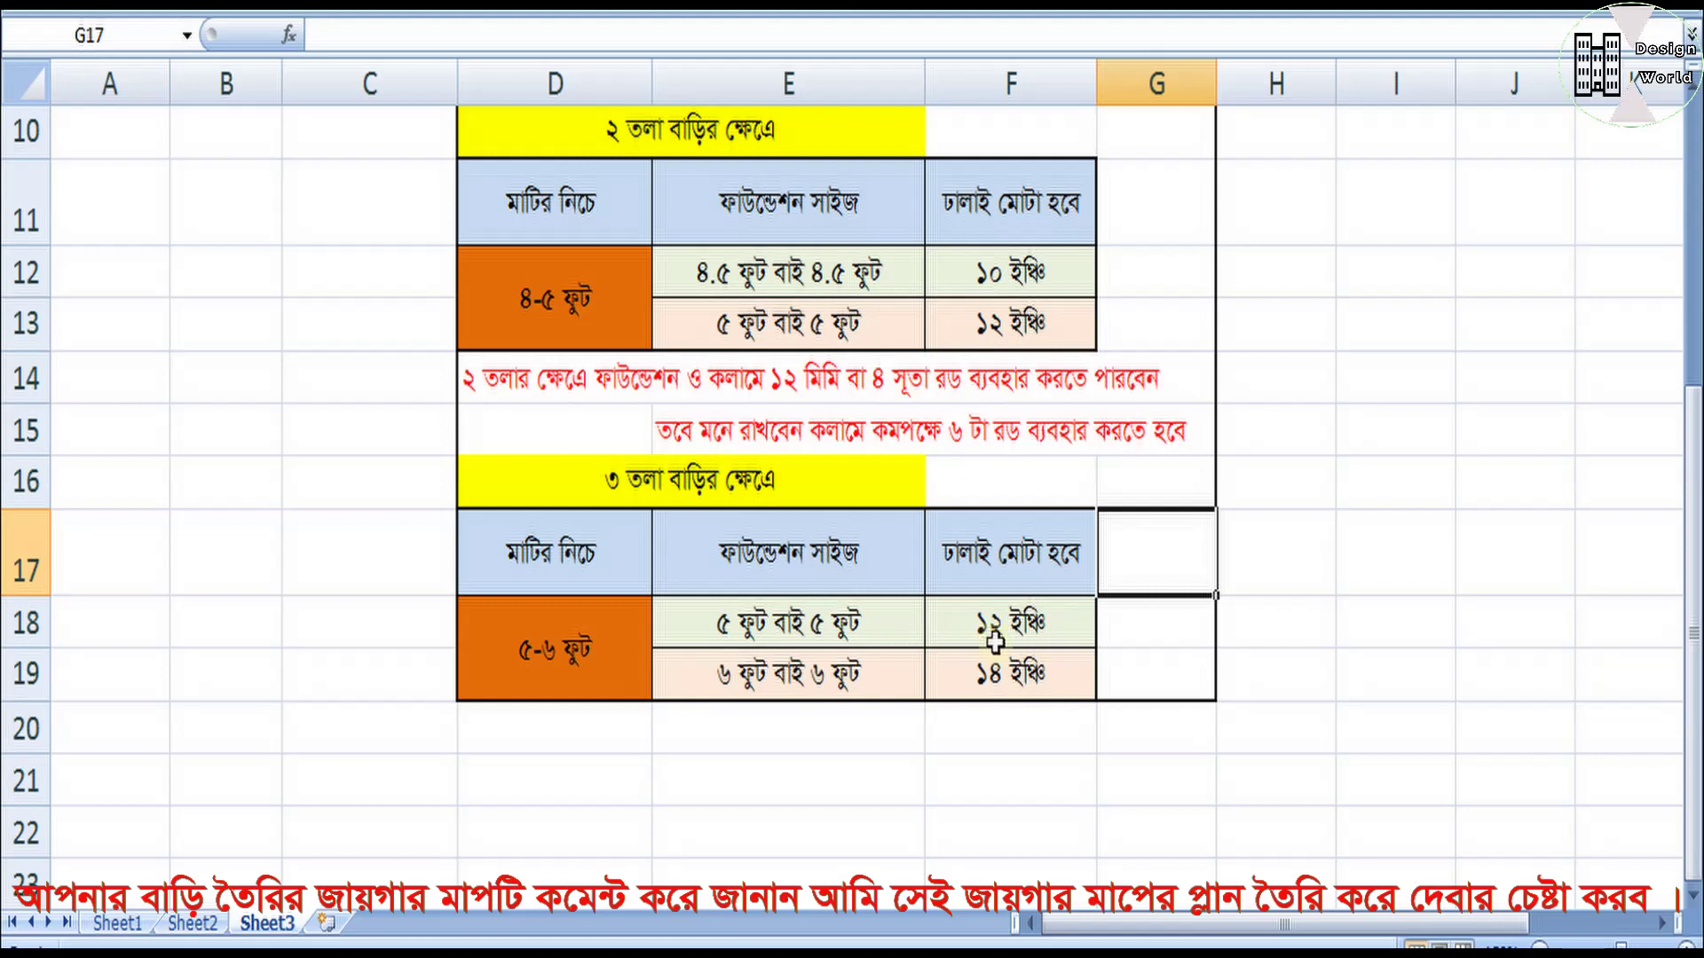
left_click(1012, 726)
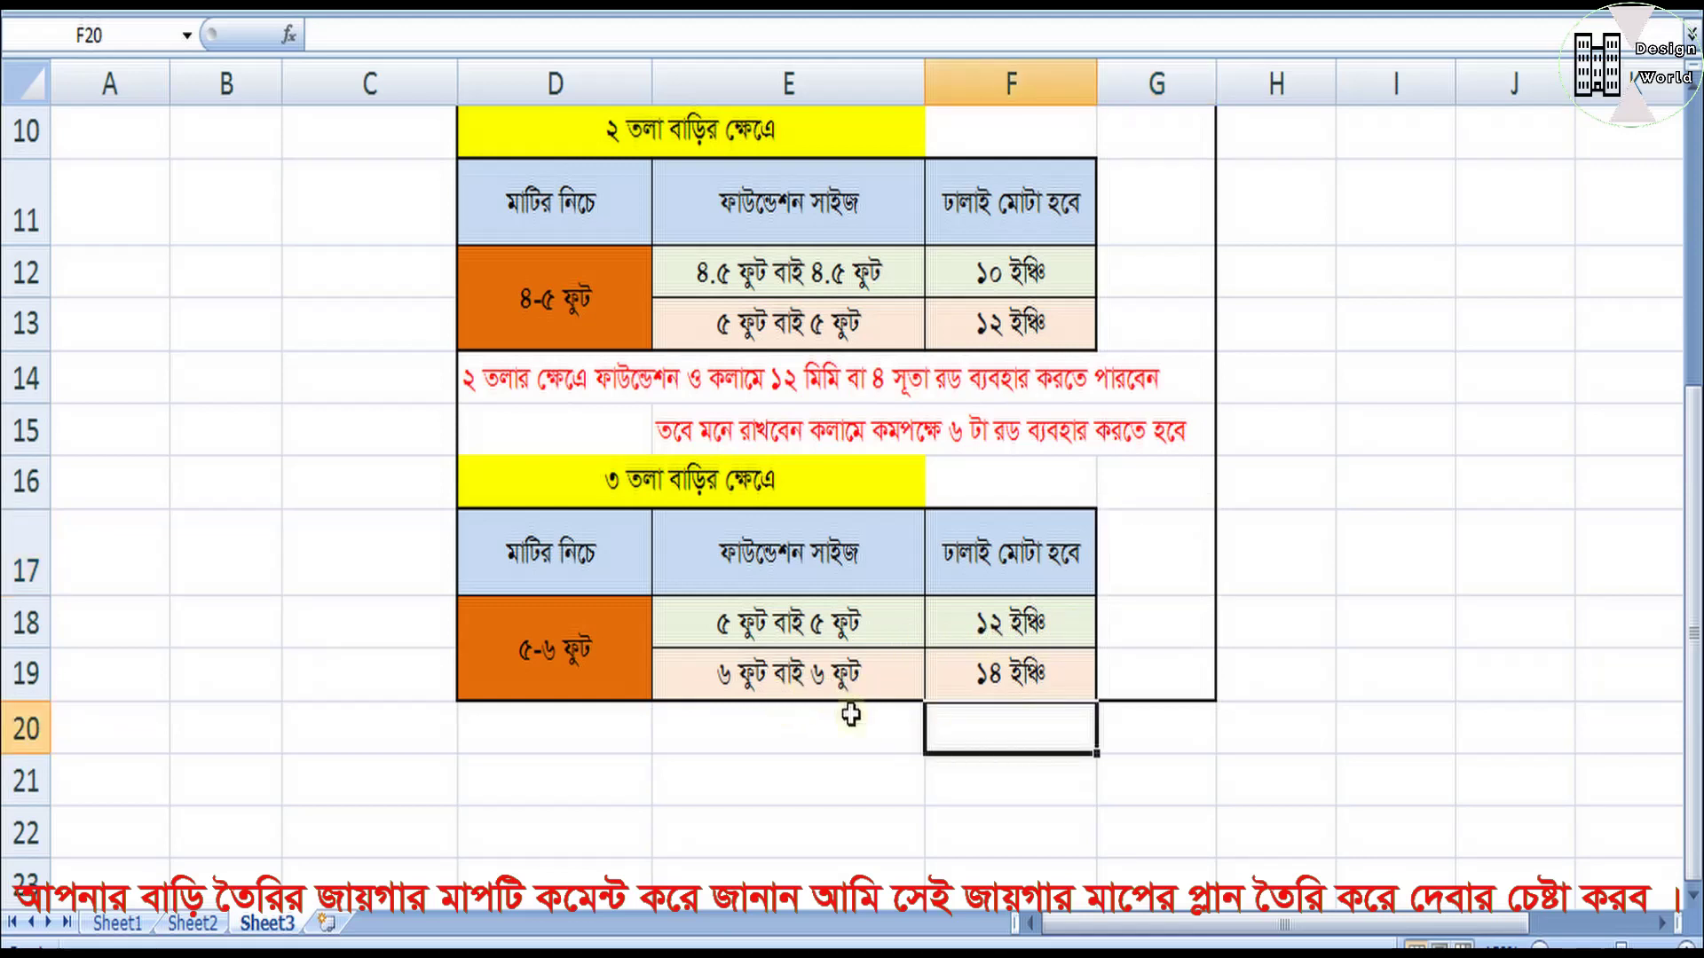
left_click(840, 745)
left_click(991, 732)
left_click(1009, 679)
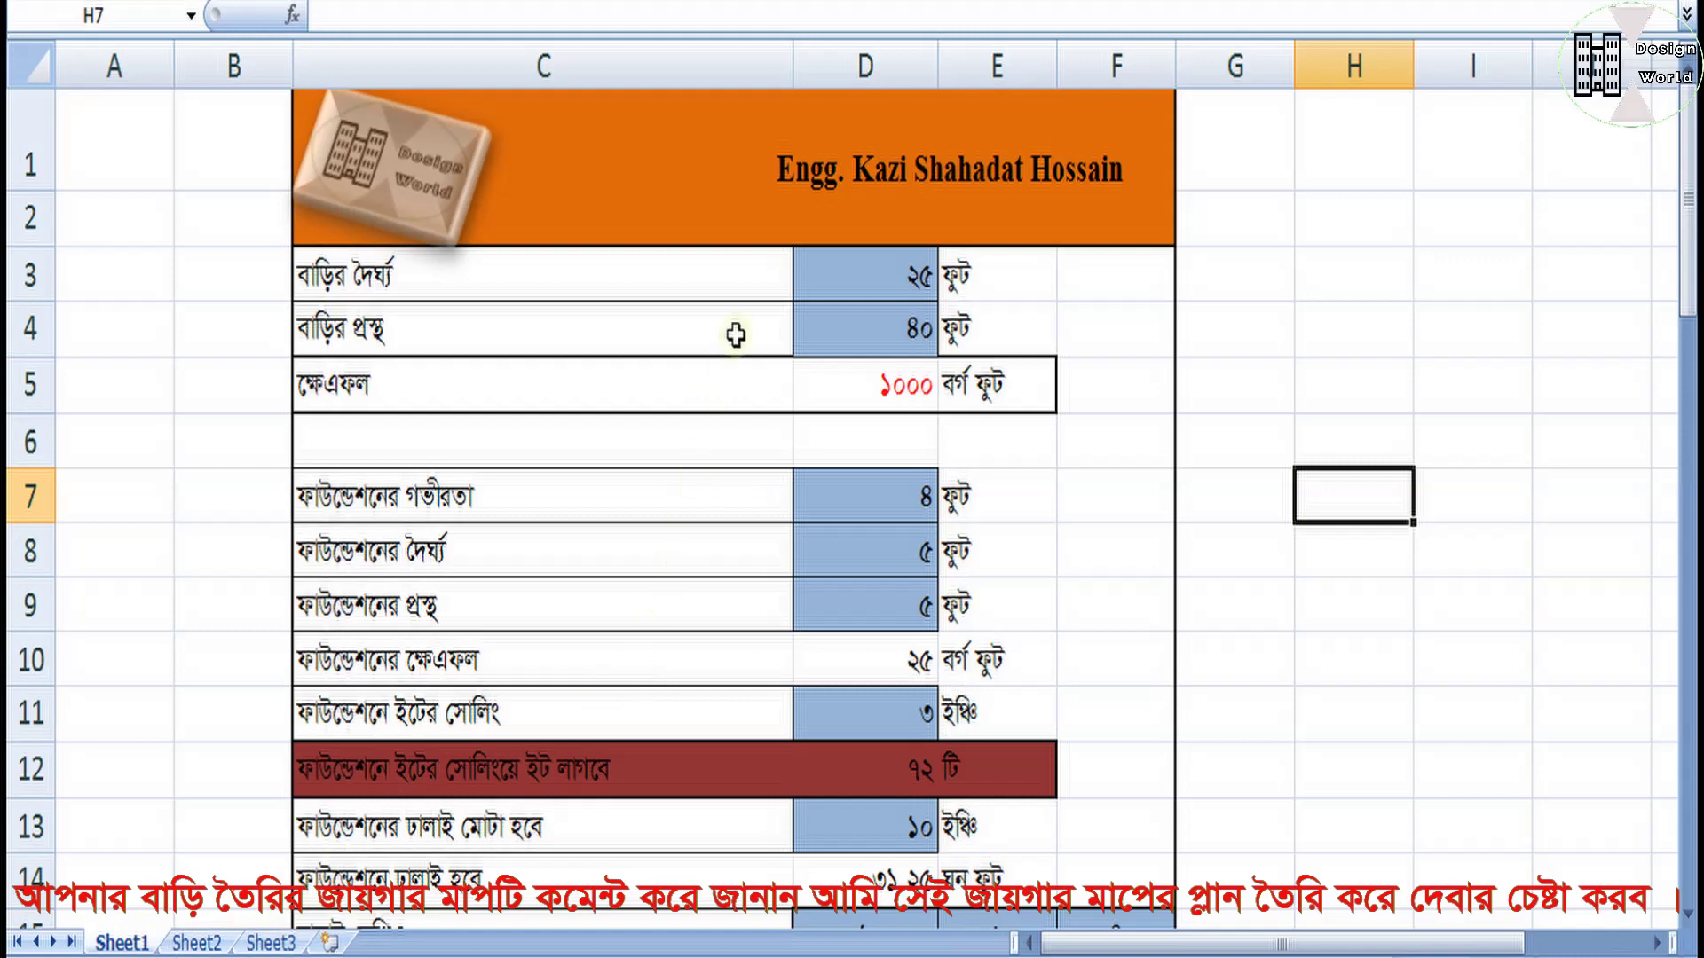
Step: Look through the material estimate on Sheet1 and open the cost comparison tables on Sheet2
scroll(735, 335, "down", 11)
scroll(684, 499, "up", 5)
left_click(197, 943)
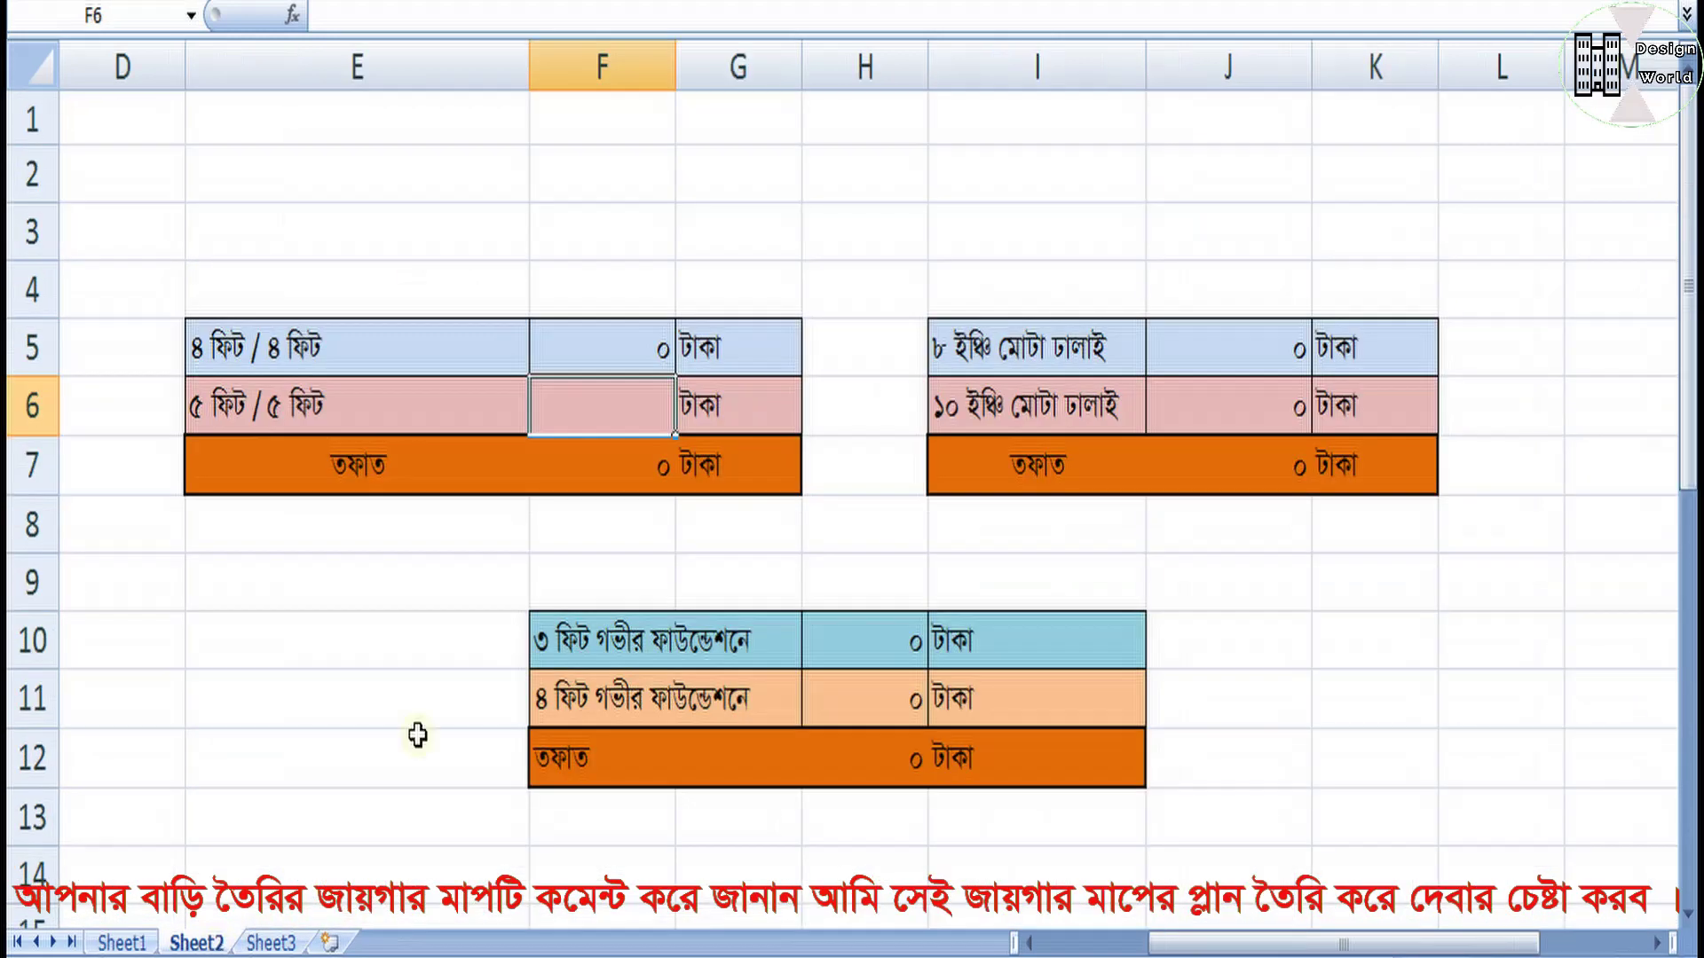
left_click(356, 619)
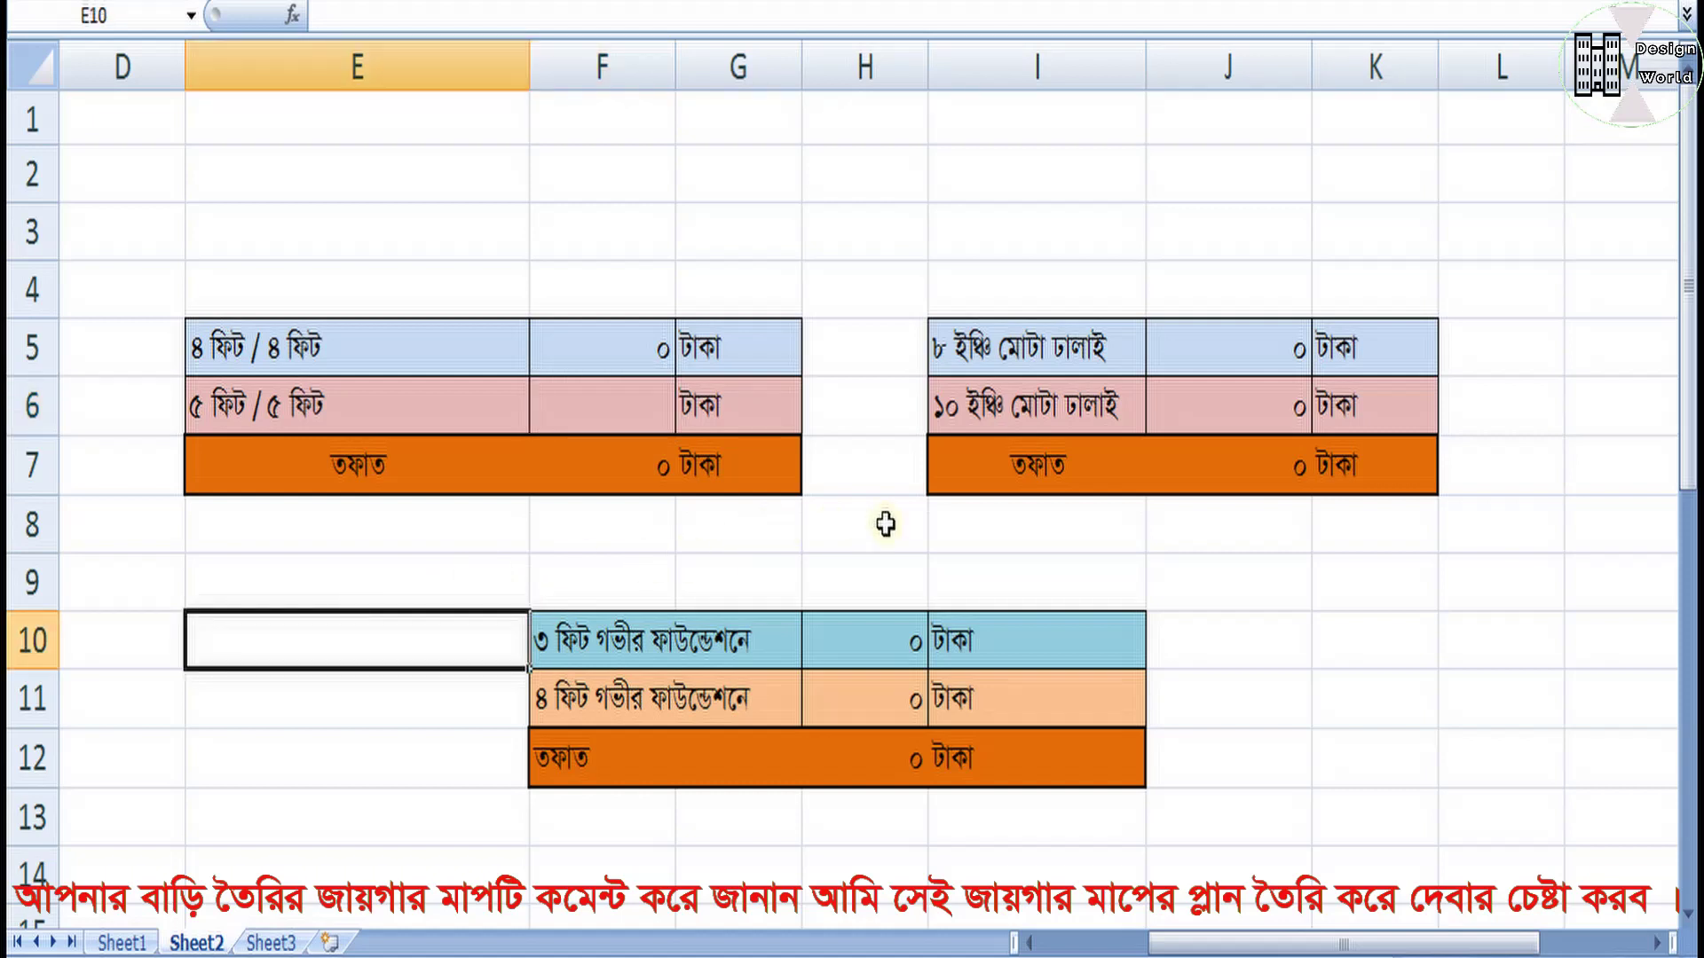
left_click(502, 539)
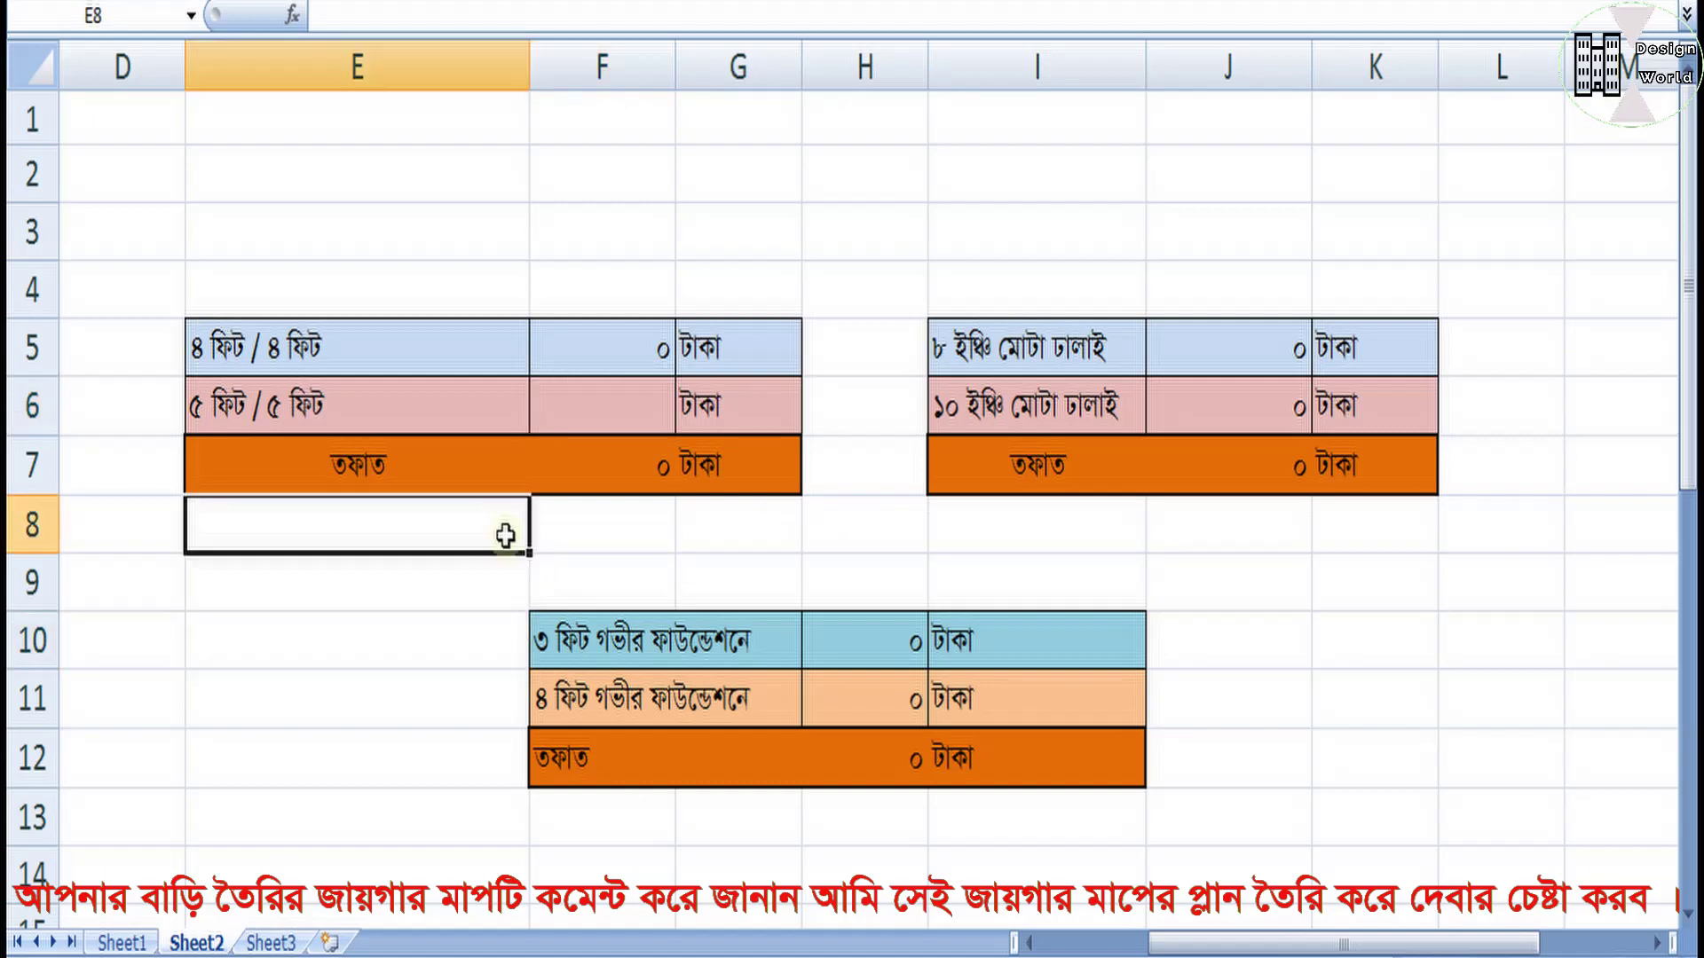
Step: Review the cost comparison between 4 ft by 4 ft and 5 ft by 5 ft foundations, including the difference formula
left_click(343, 364)
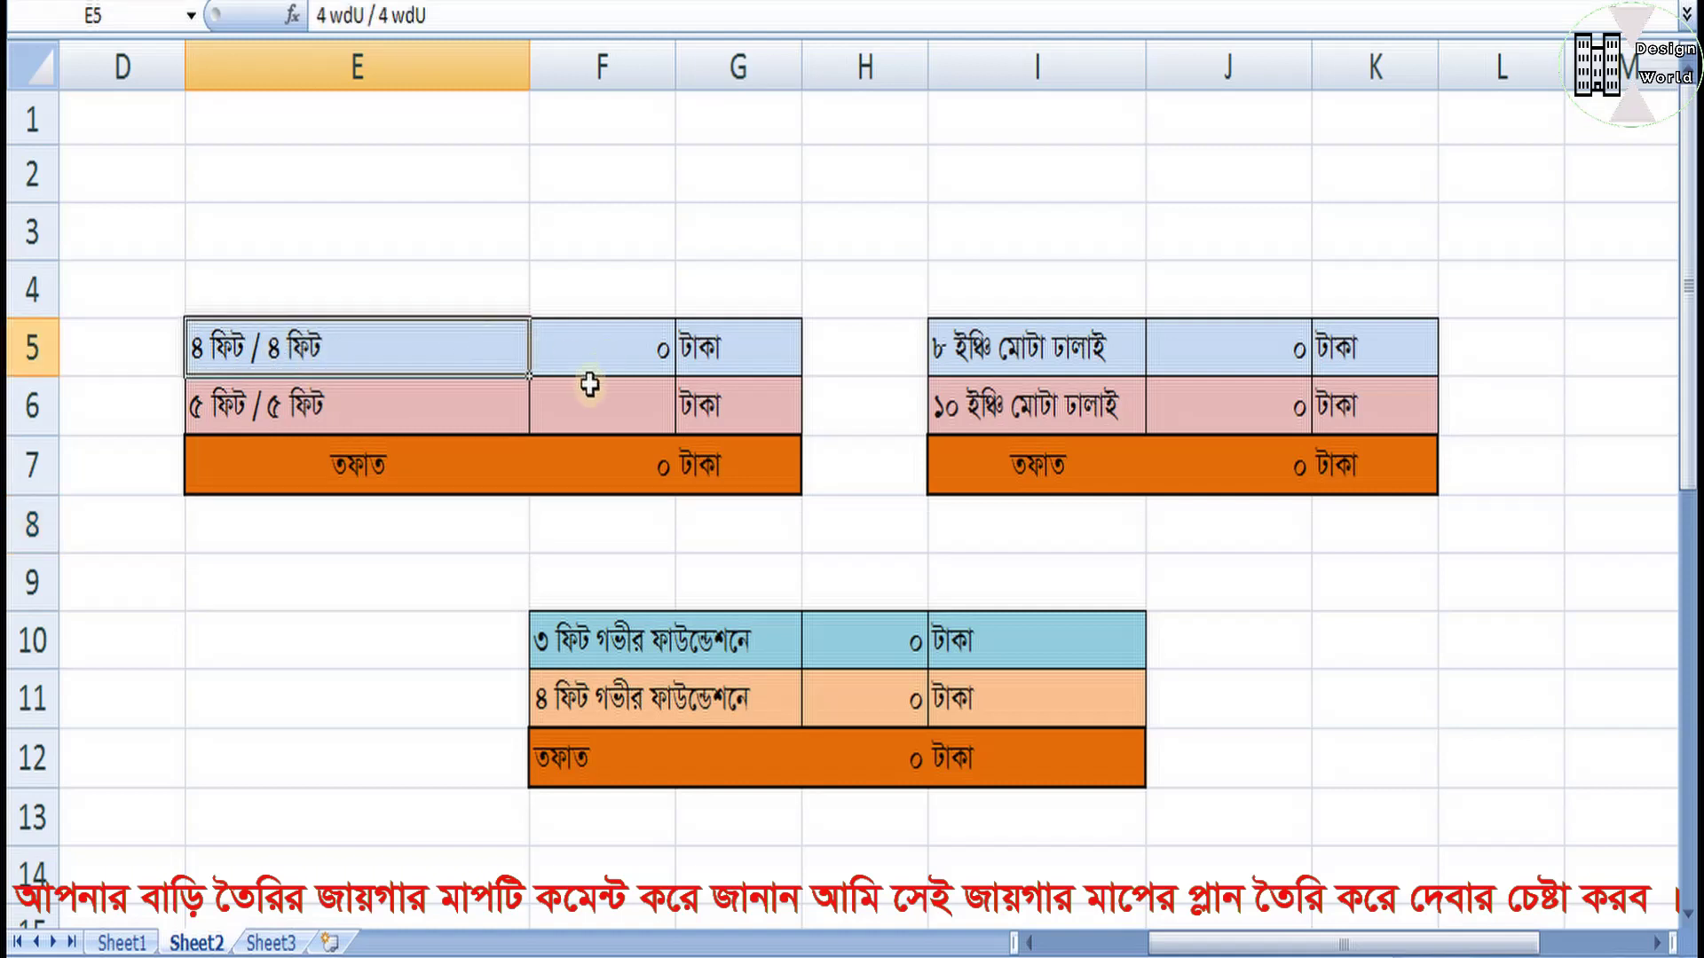
left_click(604, 353)
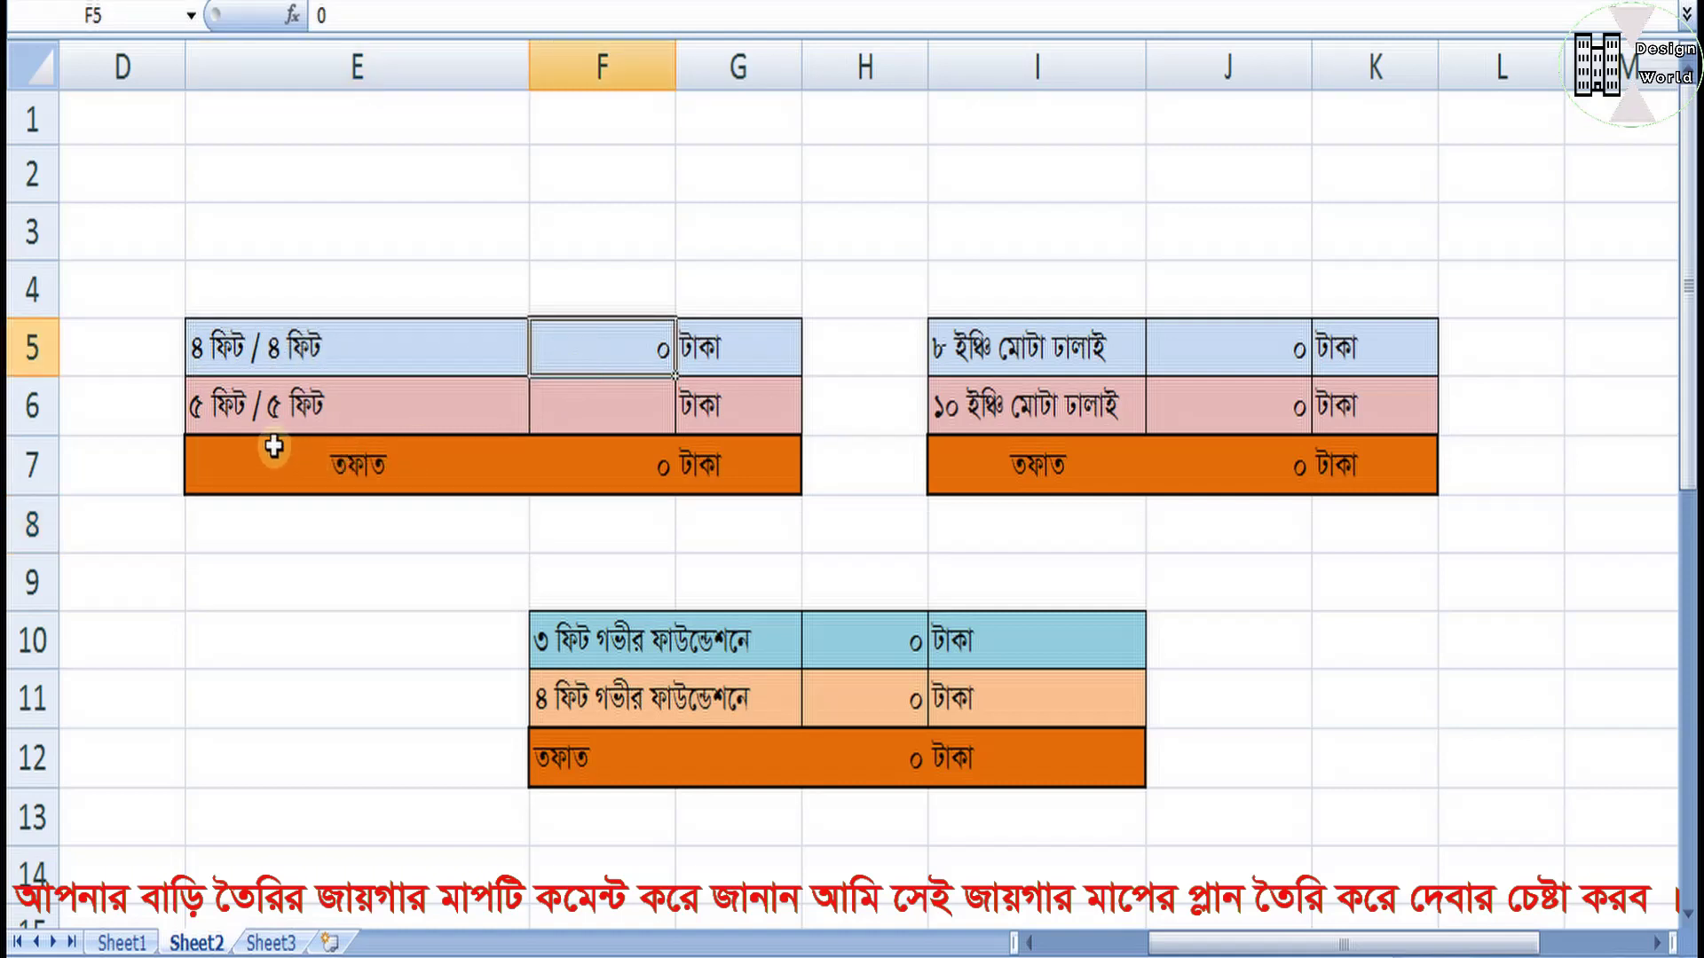
left_click(262, 408)
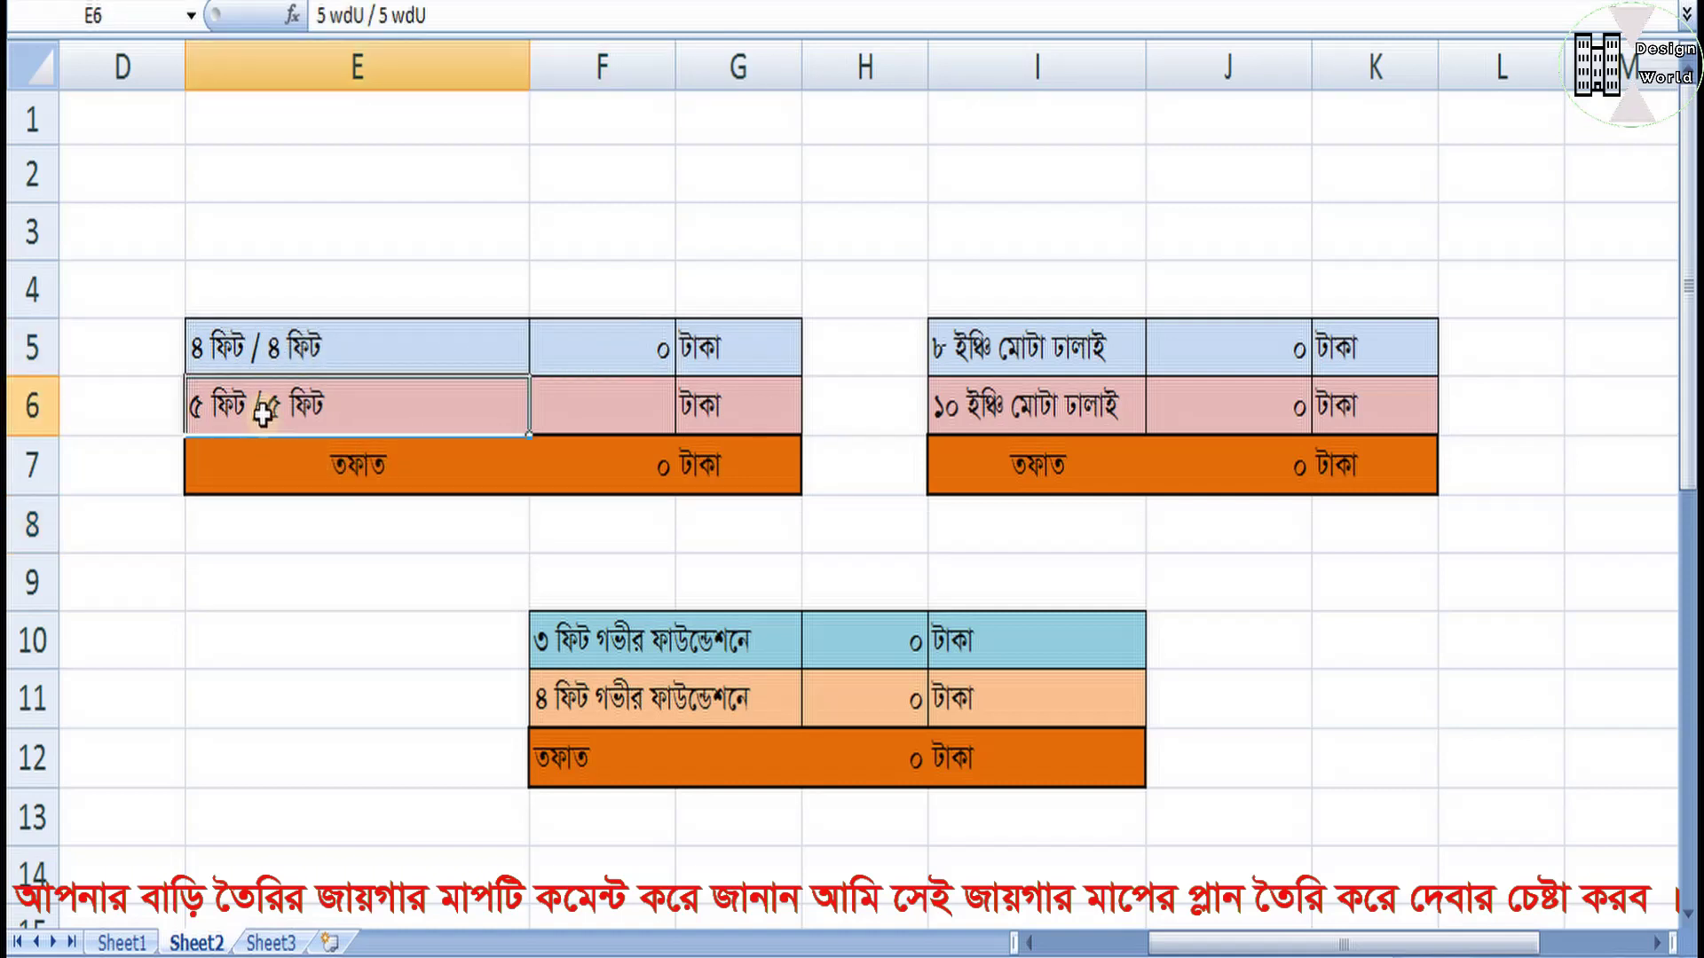
left_click(582, 406)
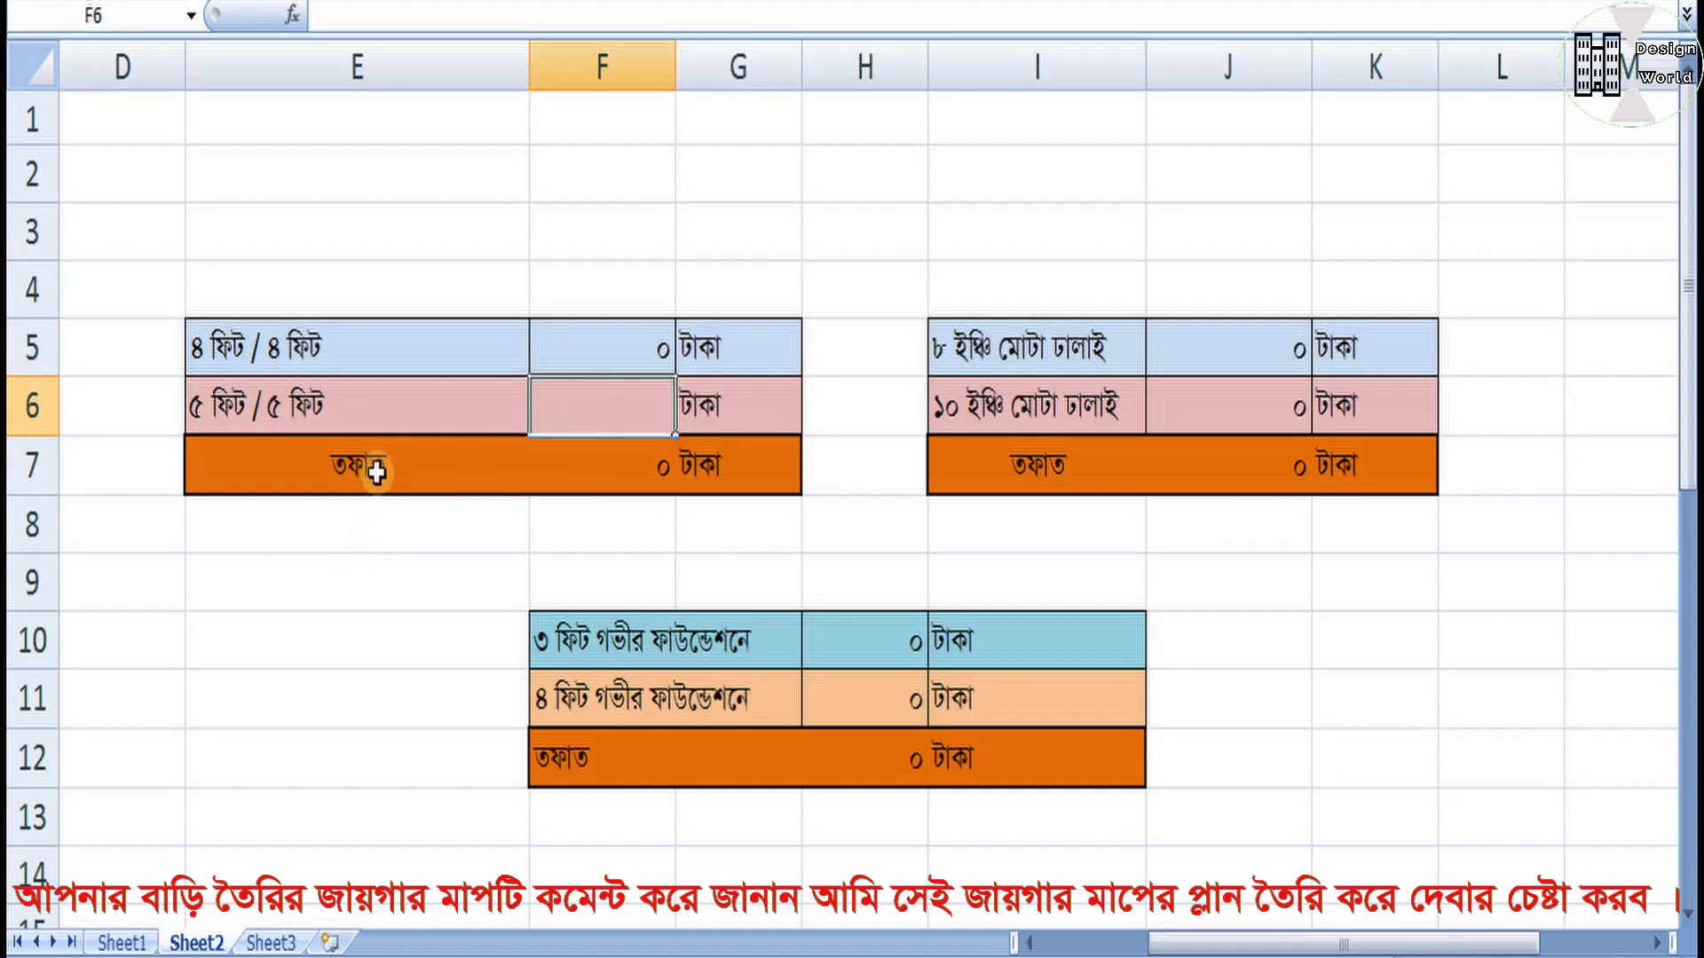
left_click(592, 478)
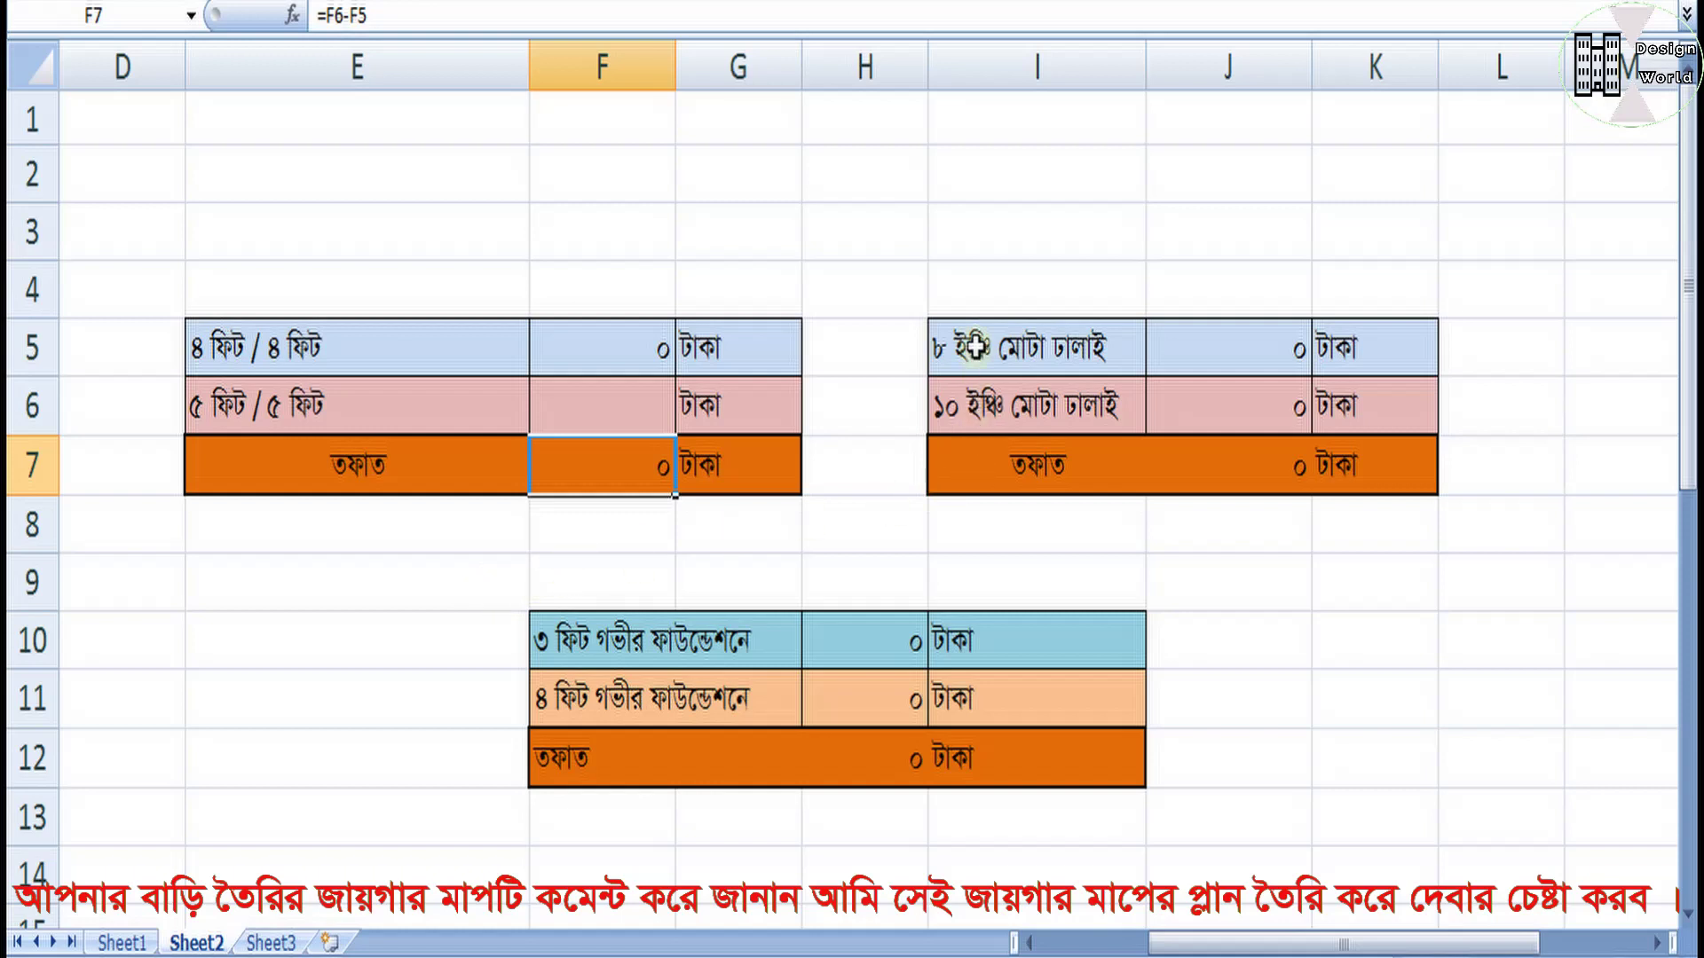
Step: Review the cost comparison table for 8-inch and 10-inch thick casting, including its difference row
left_click(1005, 358)
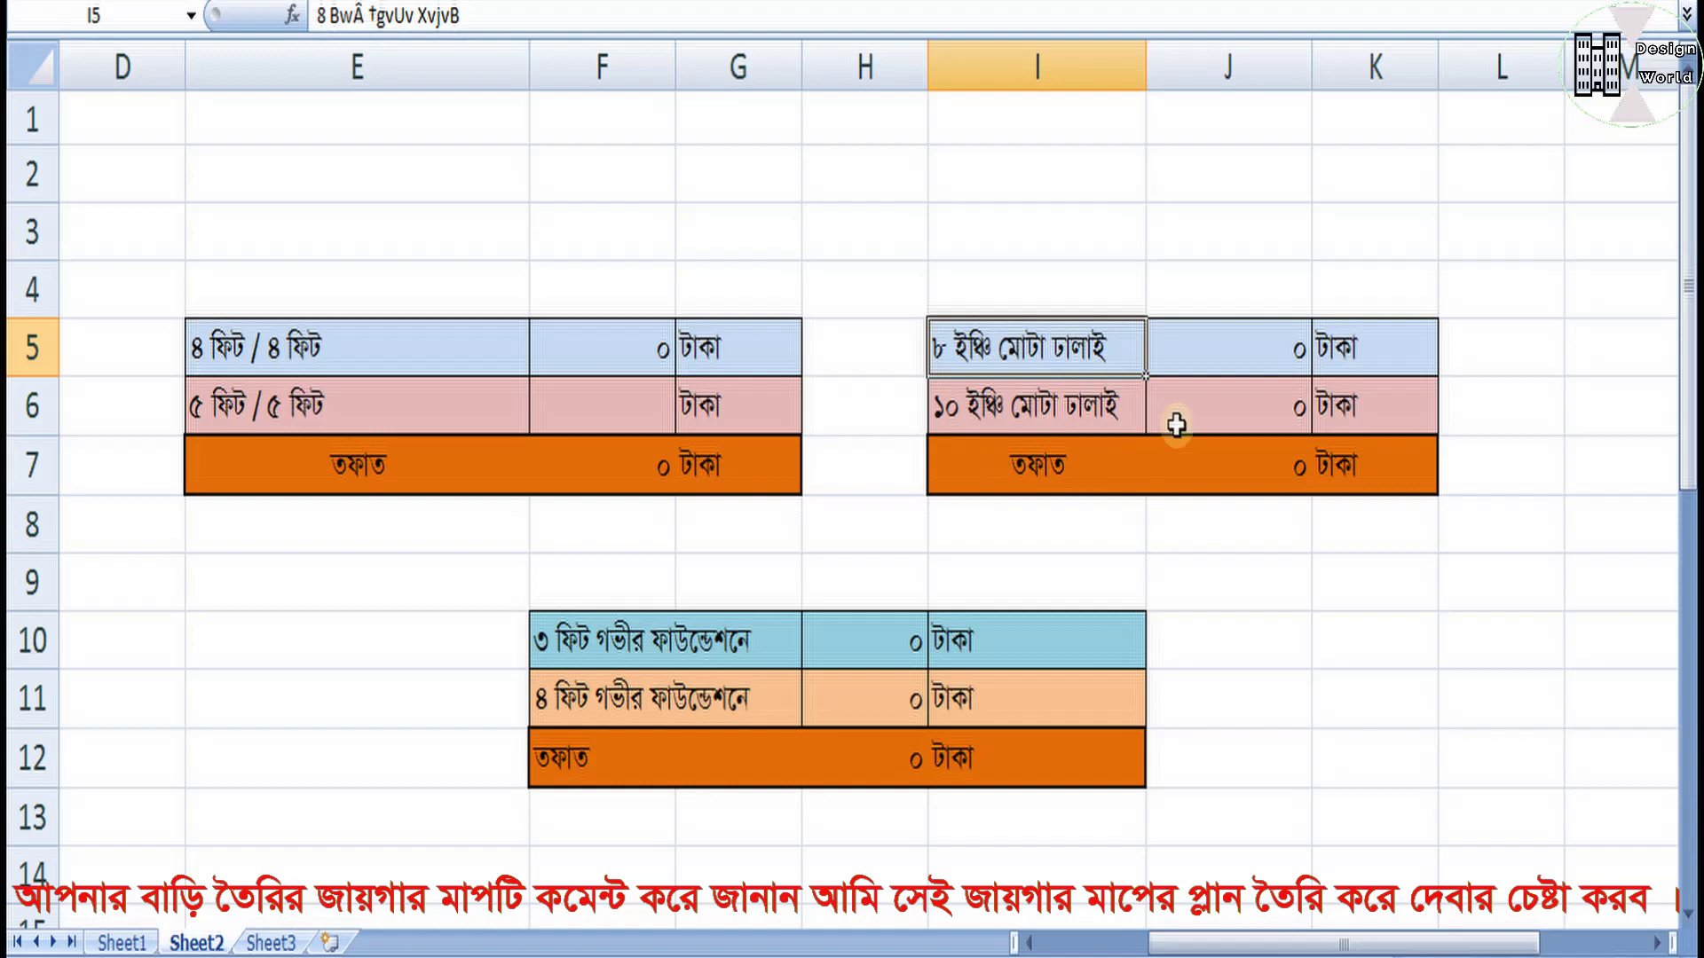
left_click(1221, 373)
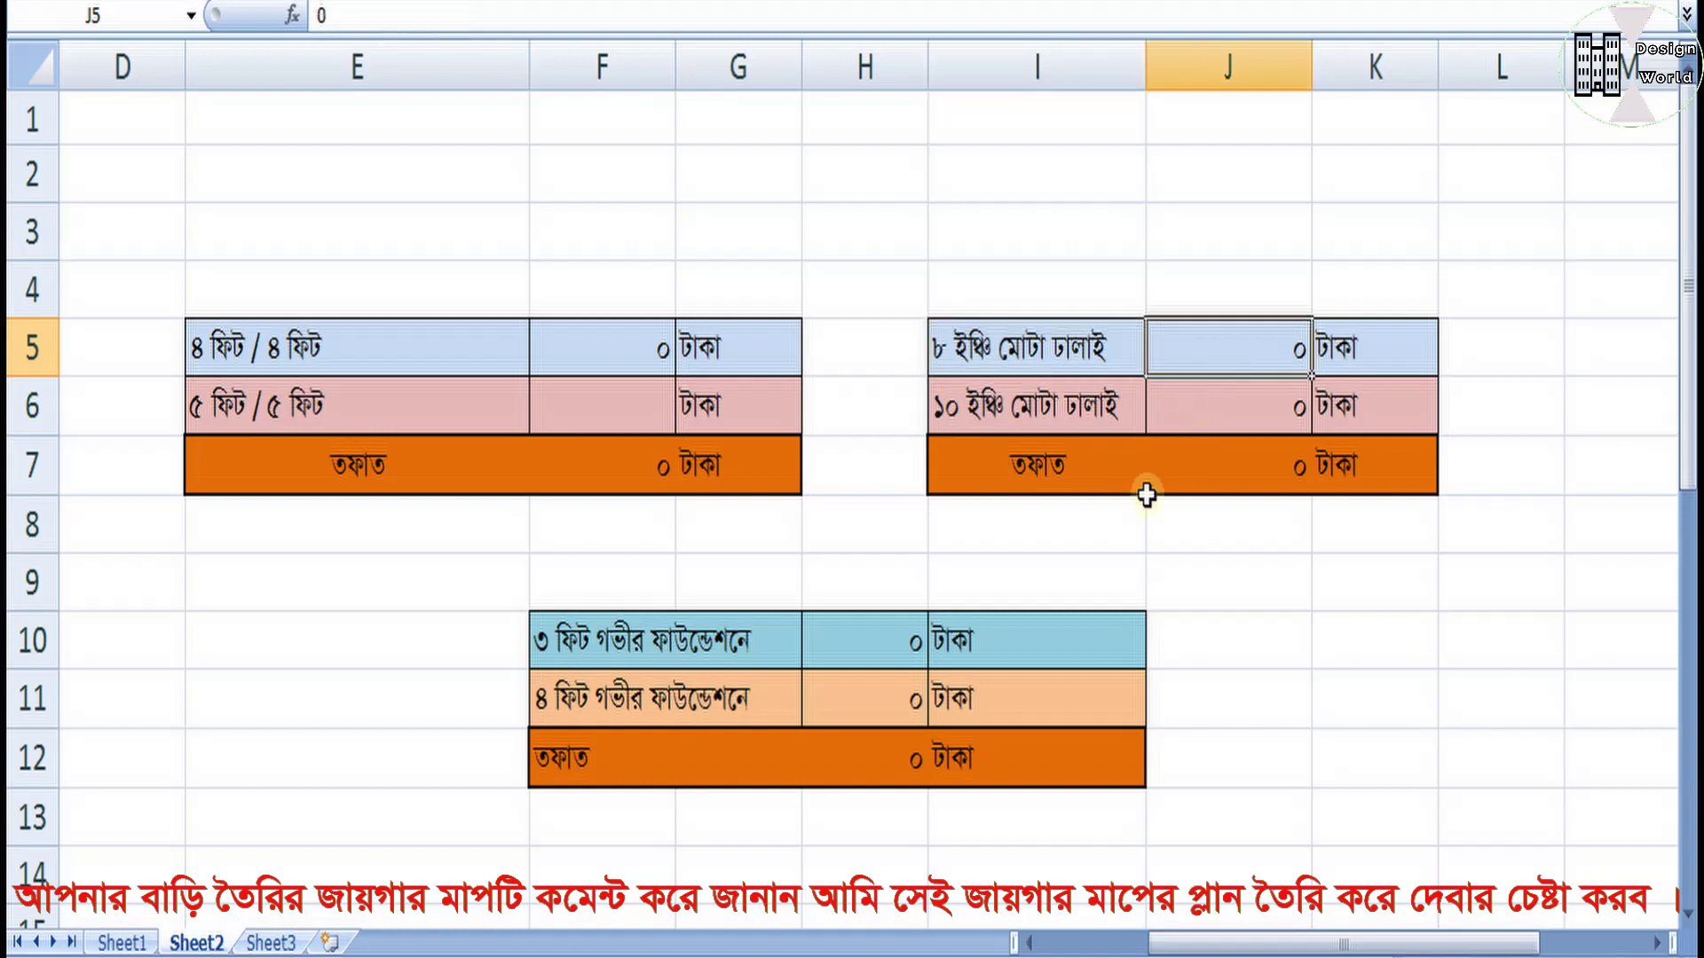
left_click(979, 423)
left_click(1255, 418)
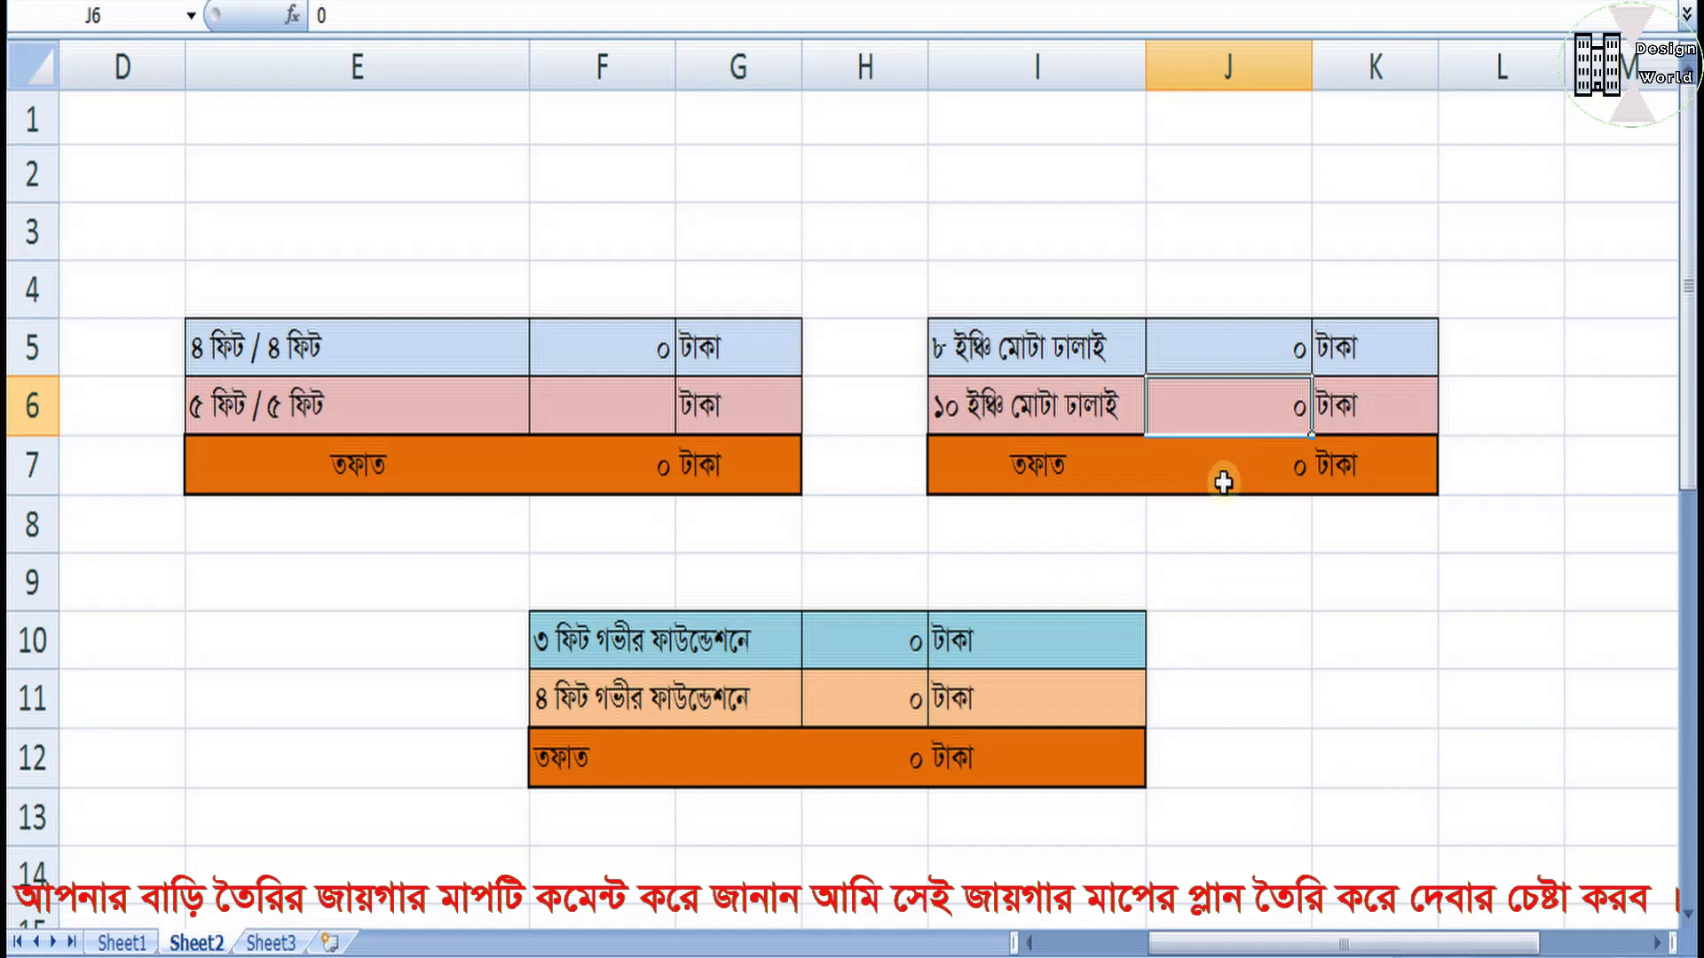
left_click(1224, 483)
left_click(1223, 614)
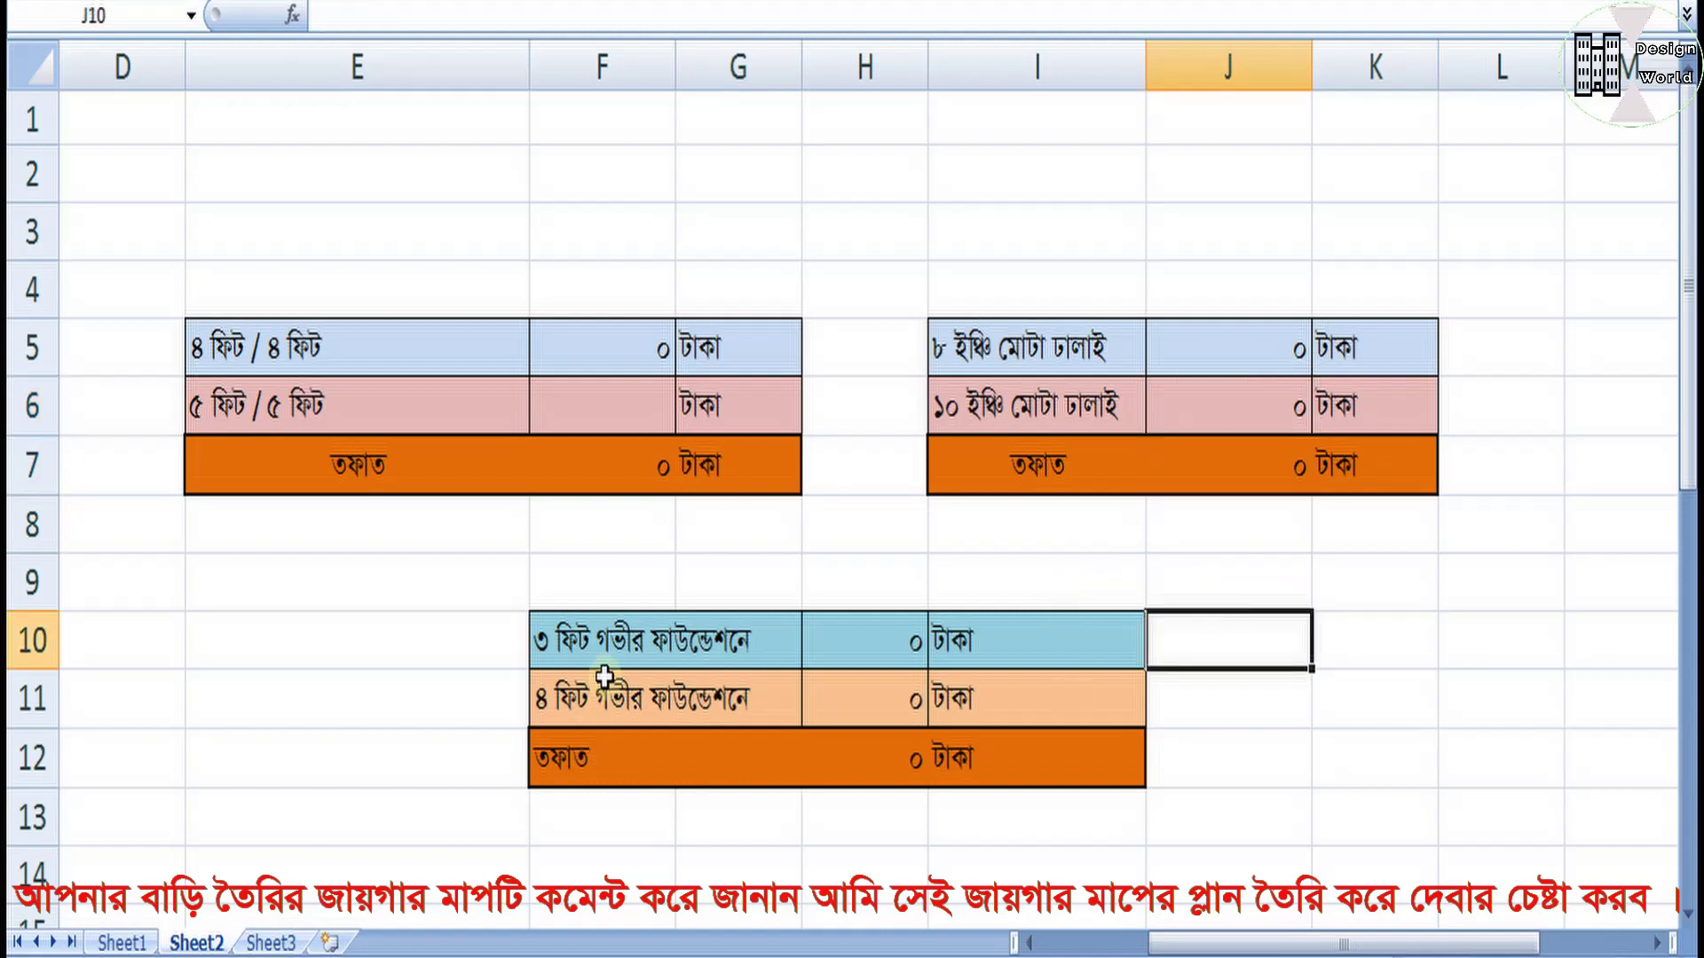
Step: Review the cost comparison table for 3 ft and 4 ft deep foundations
left_click(589, 652)
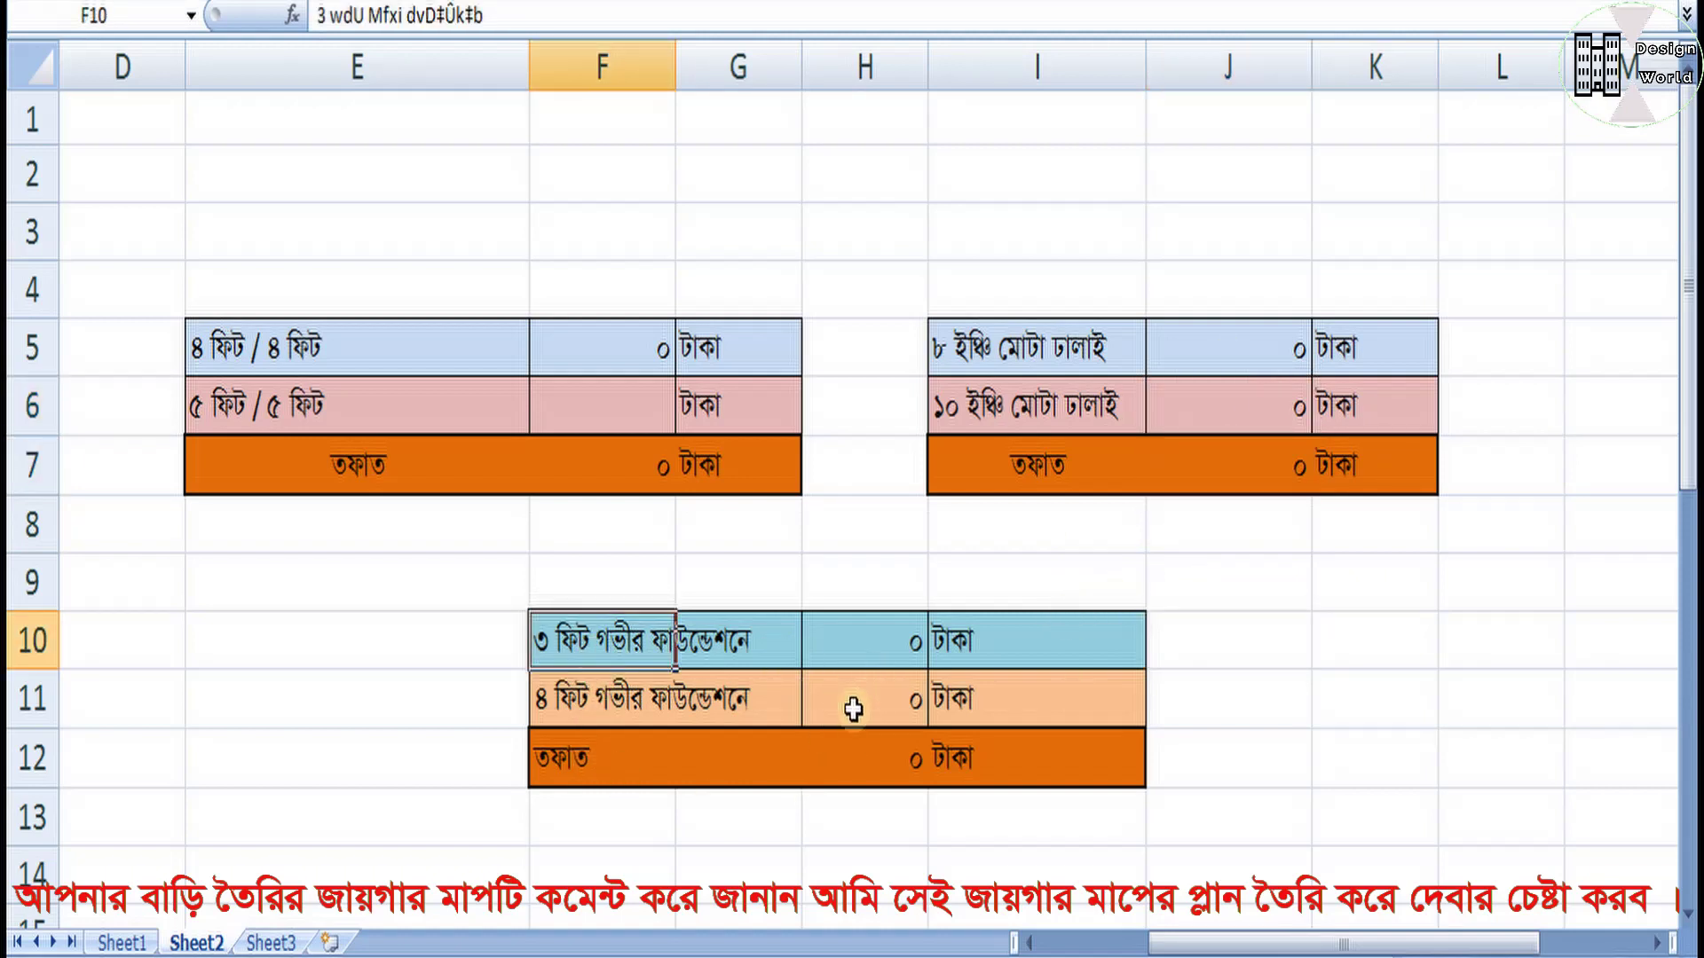
left_click(861, 643)
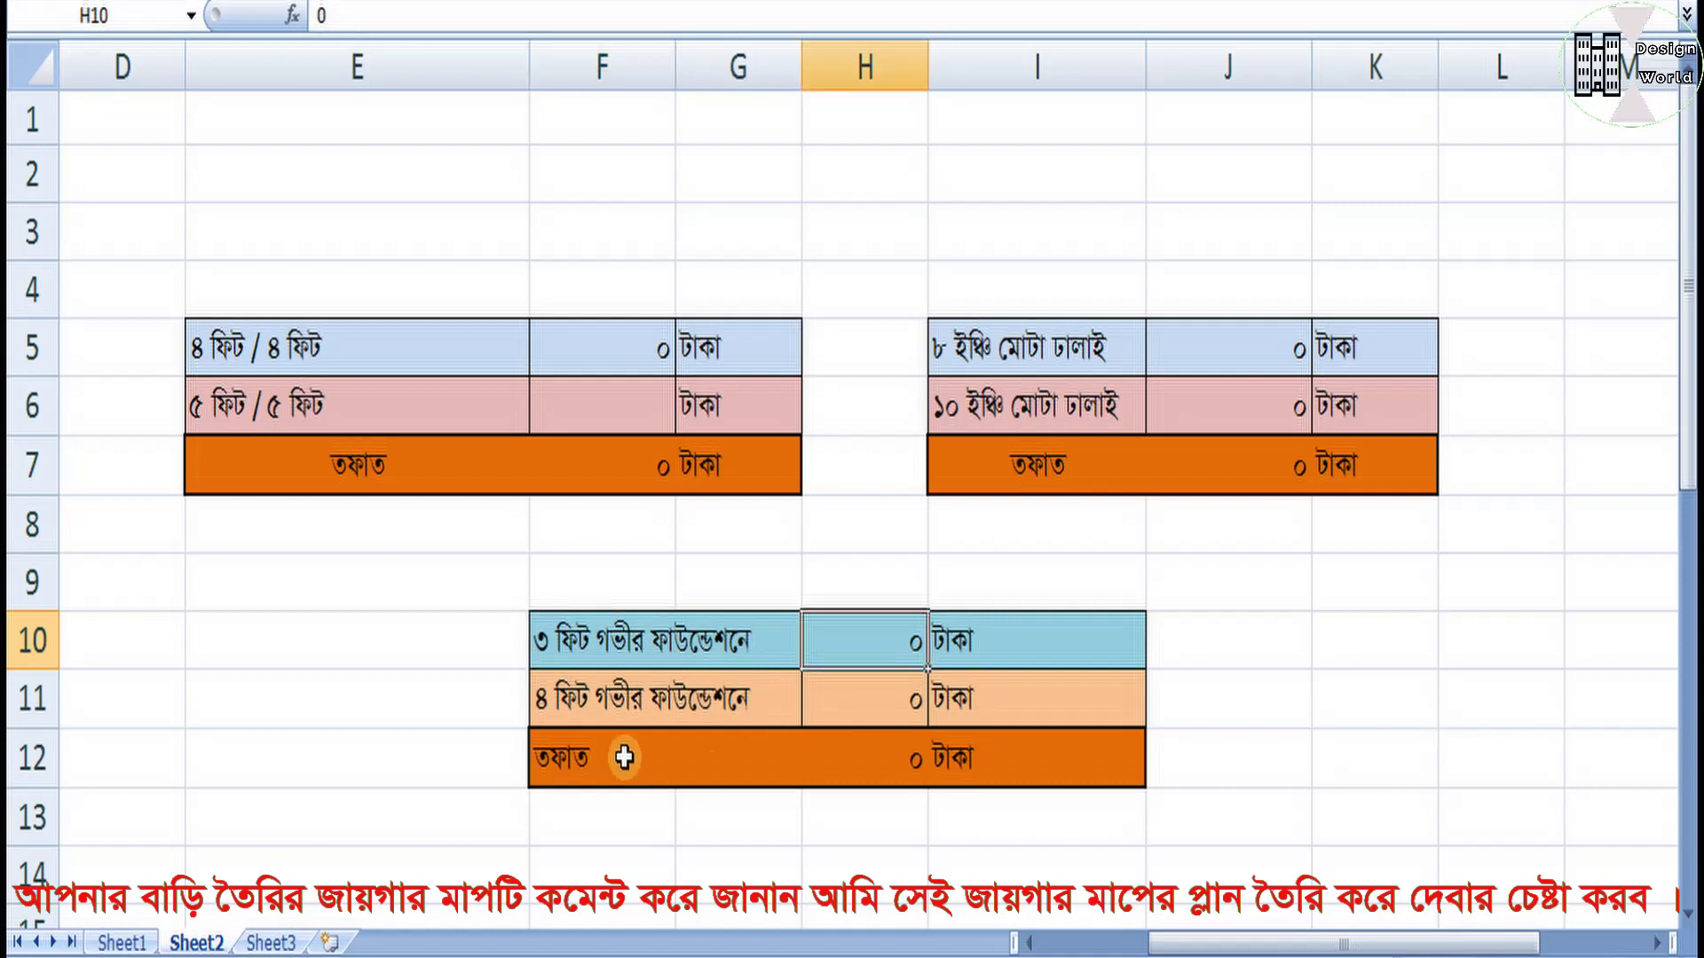
left_click(608, 710)
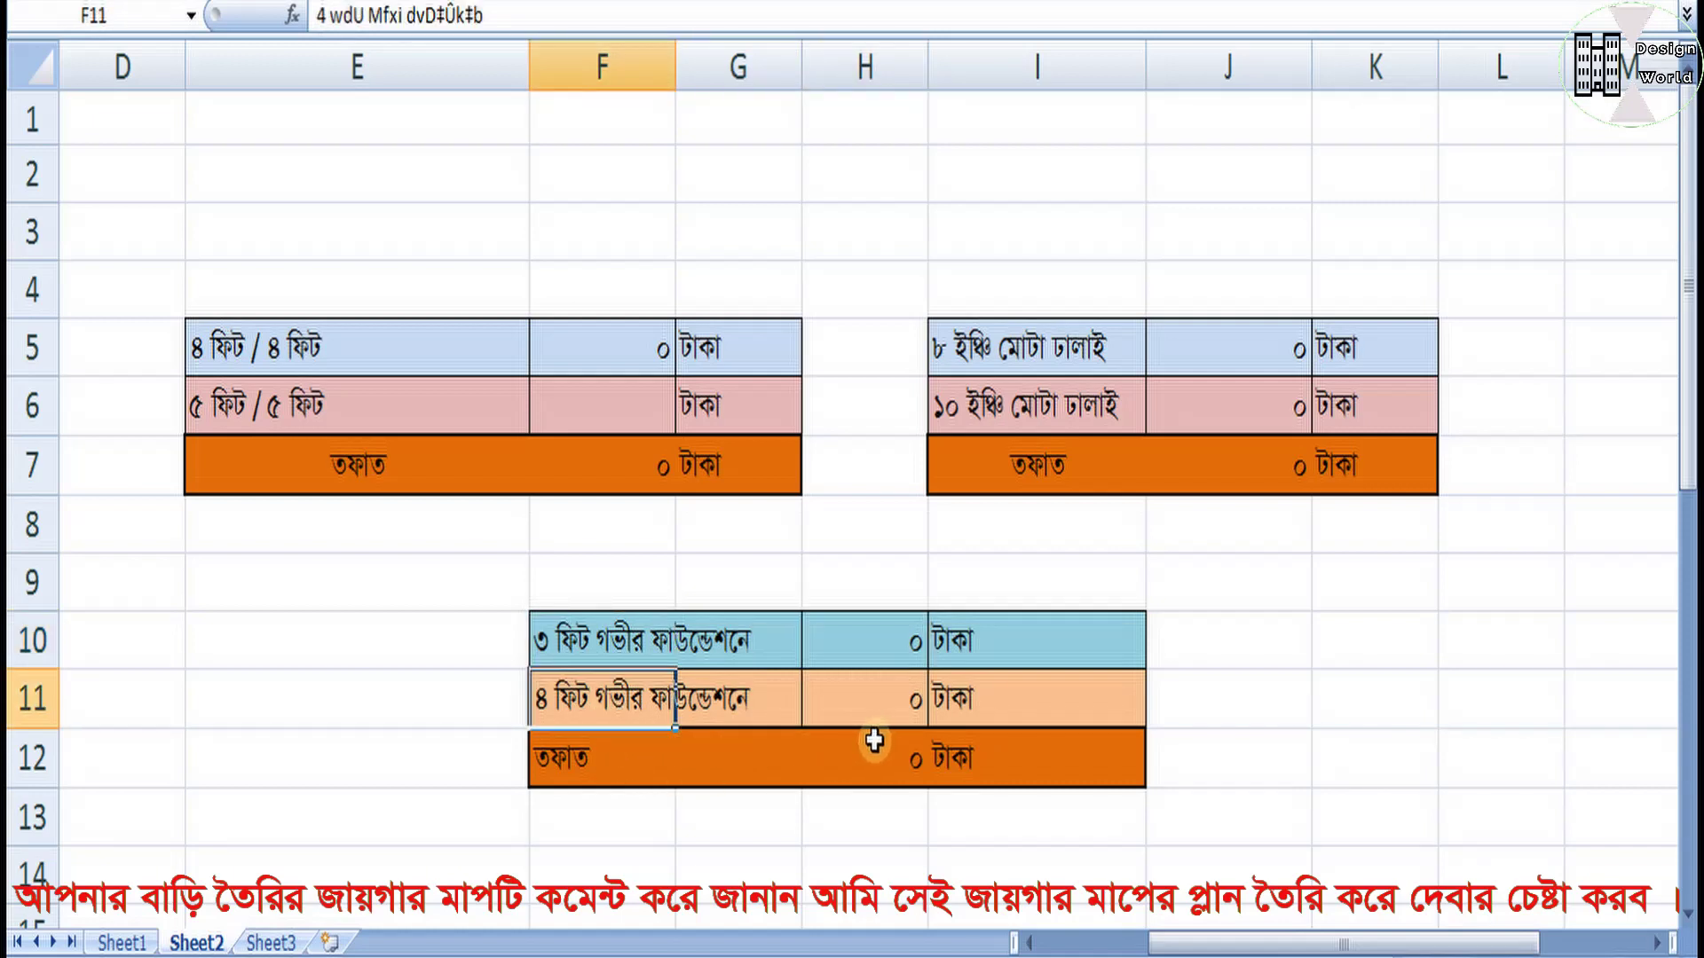
left_click(883, 704)
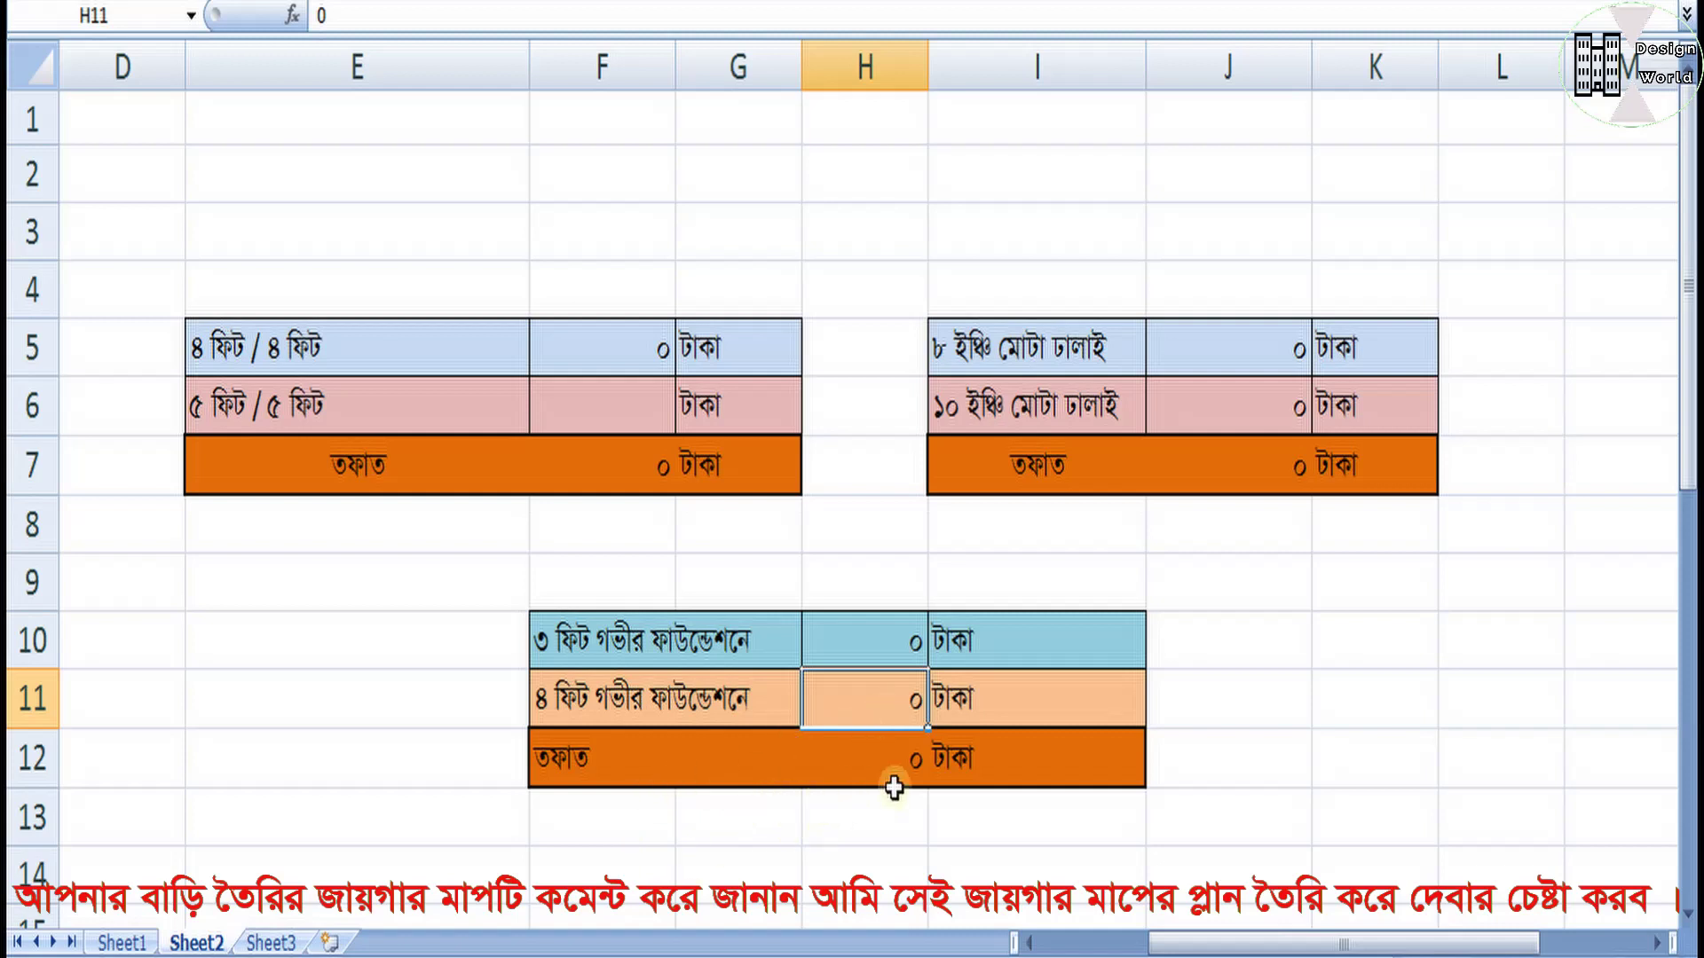
left_click(448, 639)
Step: For the 4 ft by 4 ft cost case, set both the foundation length and width to 4 feet in the Sheet1 estimate
left_click(238, 373)
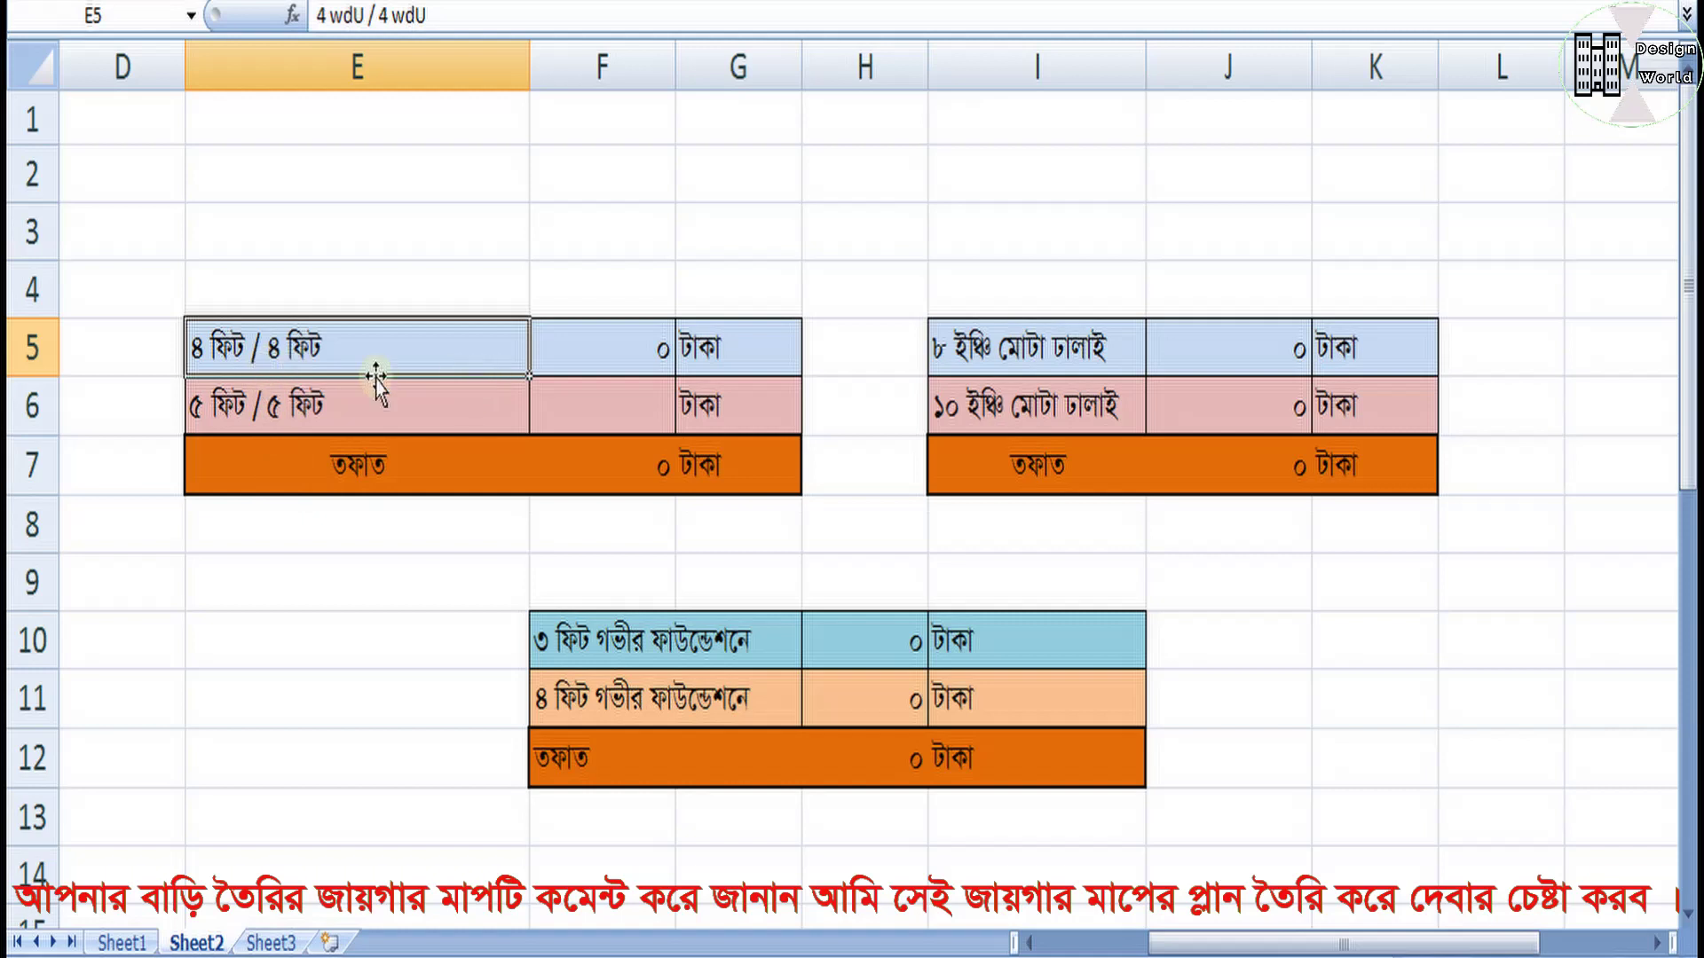
left_click(589, 359)
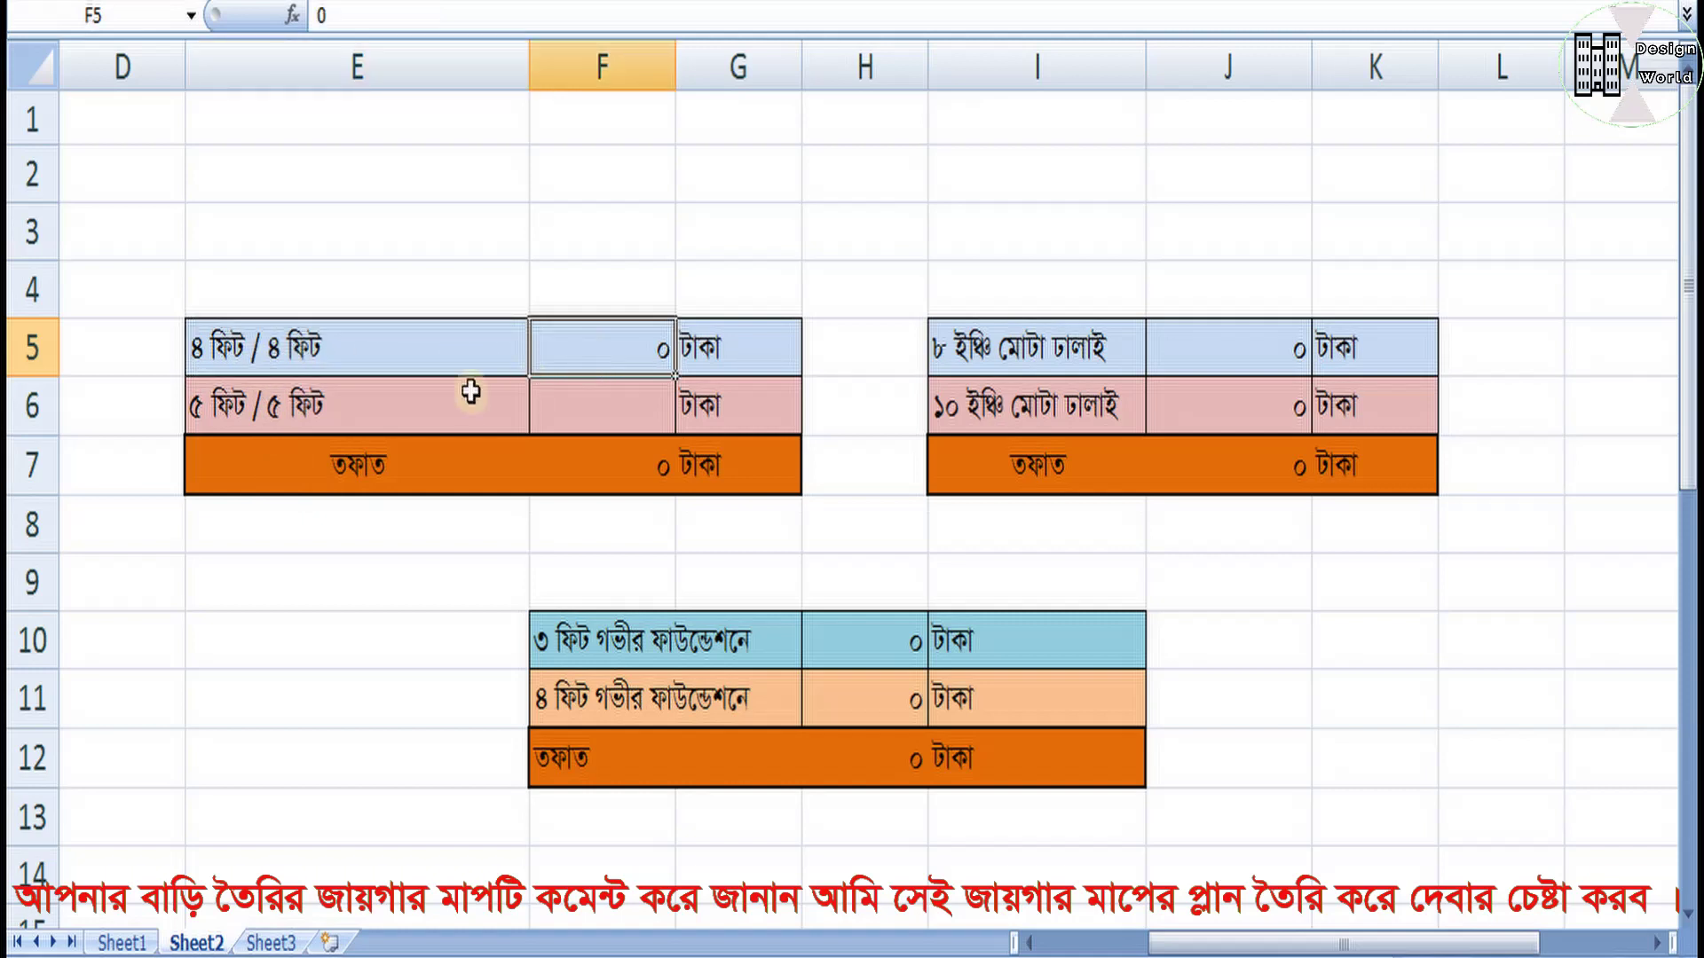
left_click(156, 943)
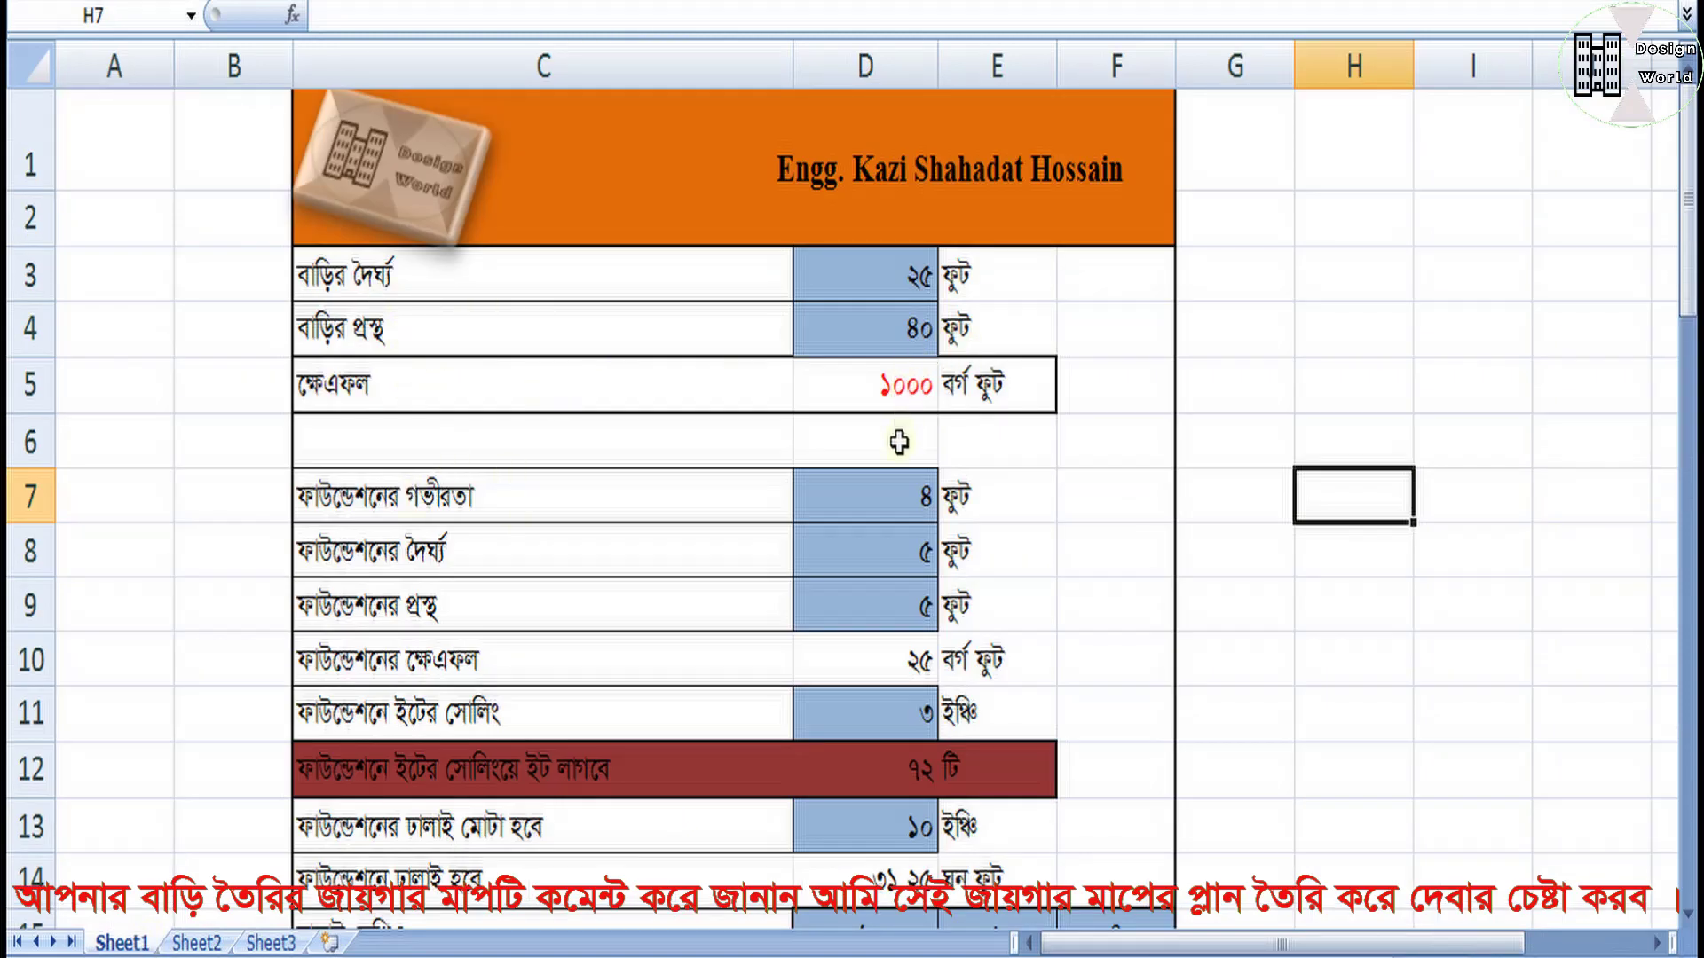
scroll(899, 442, "down", 1)
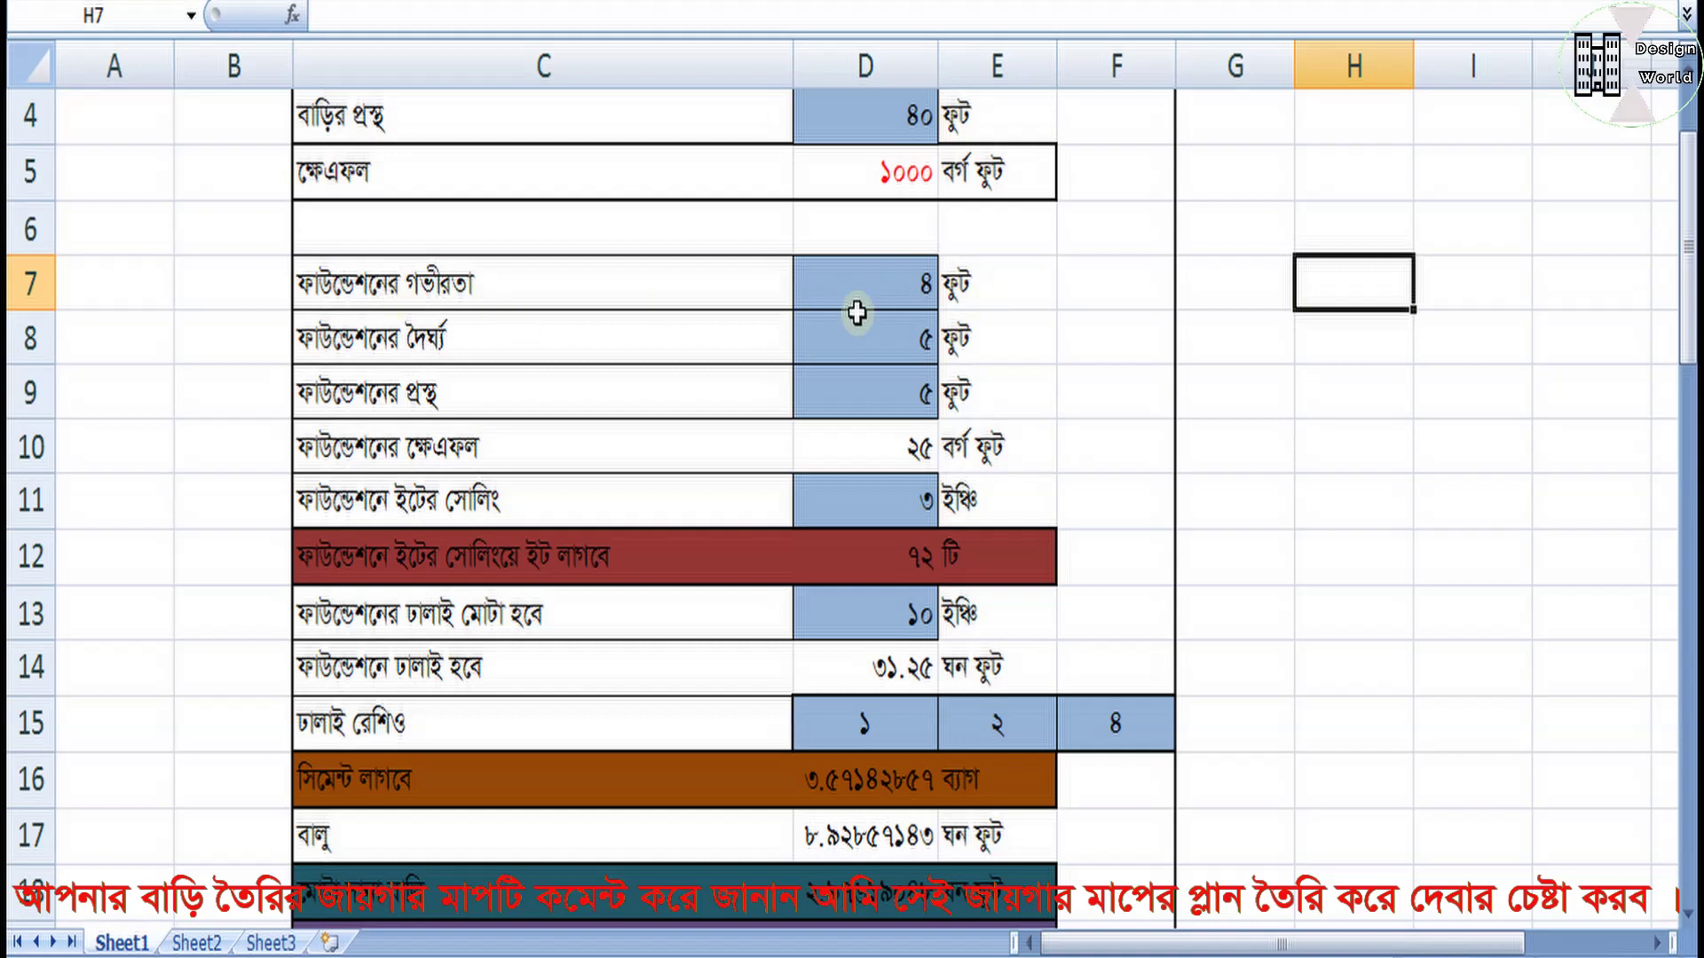
left_click(880, 287)
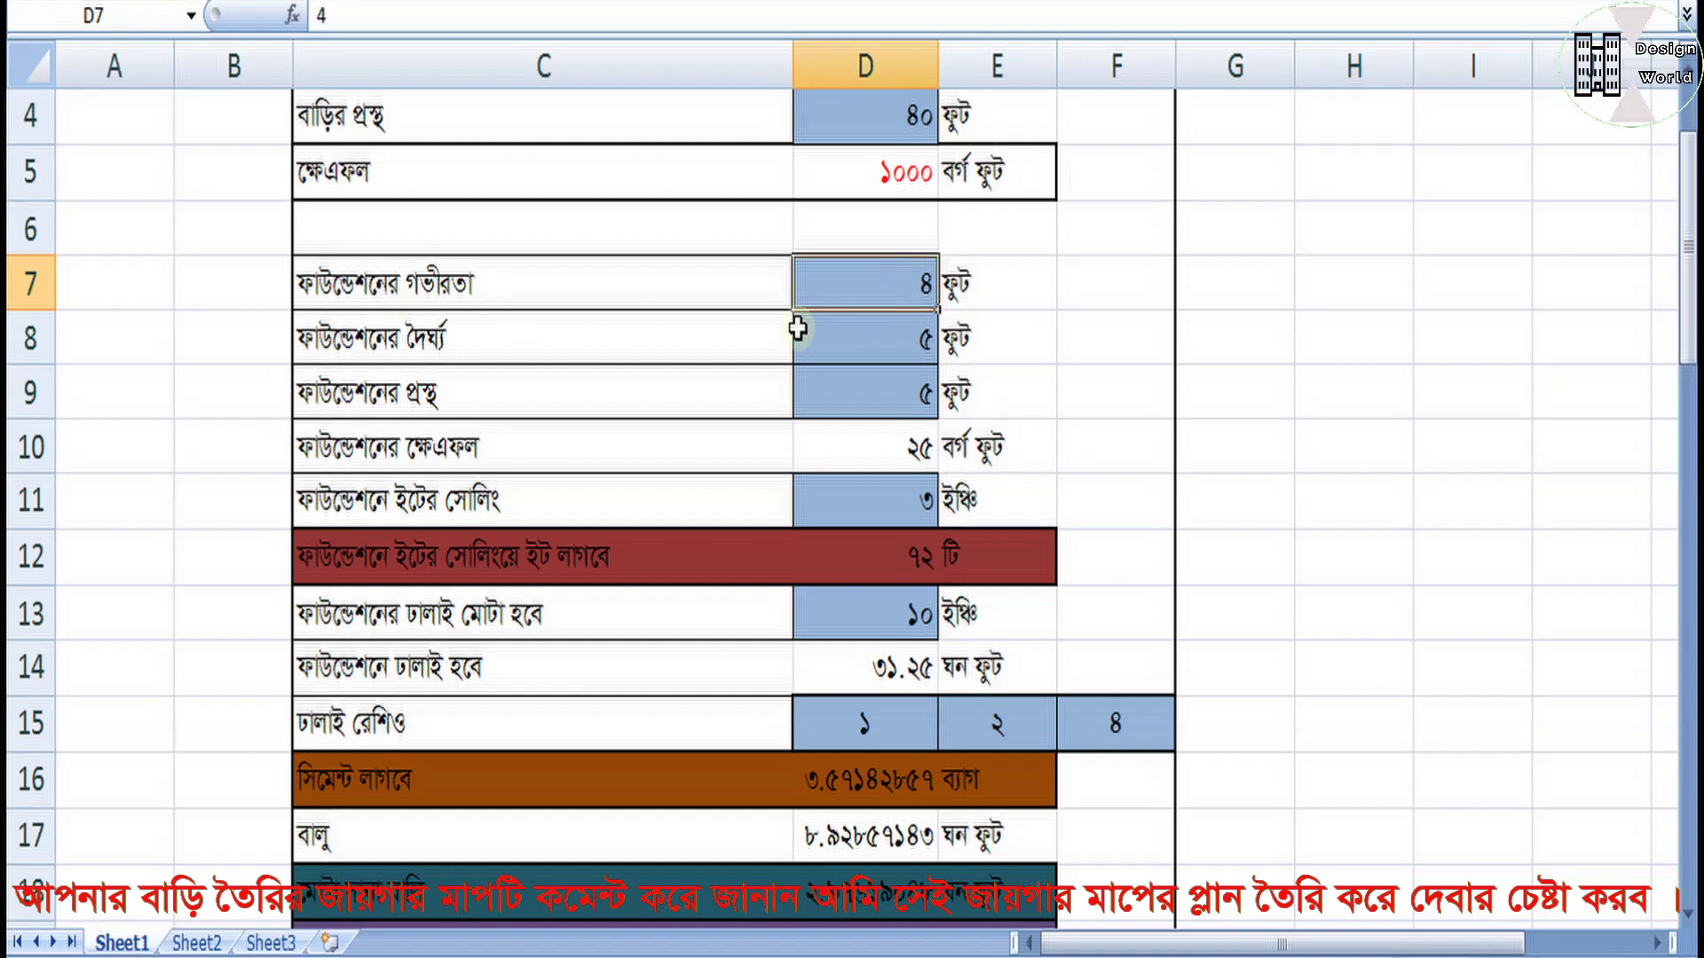
left_click(893, 351)
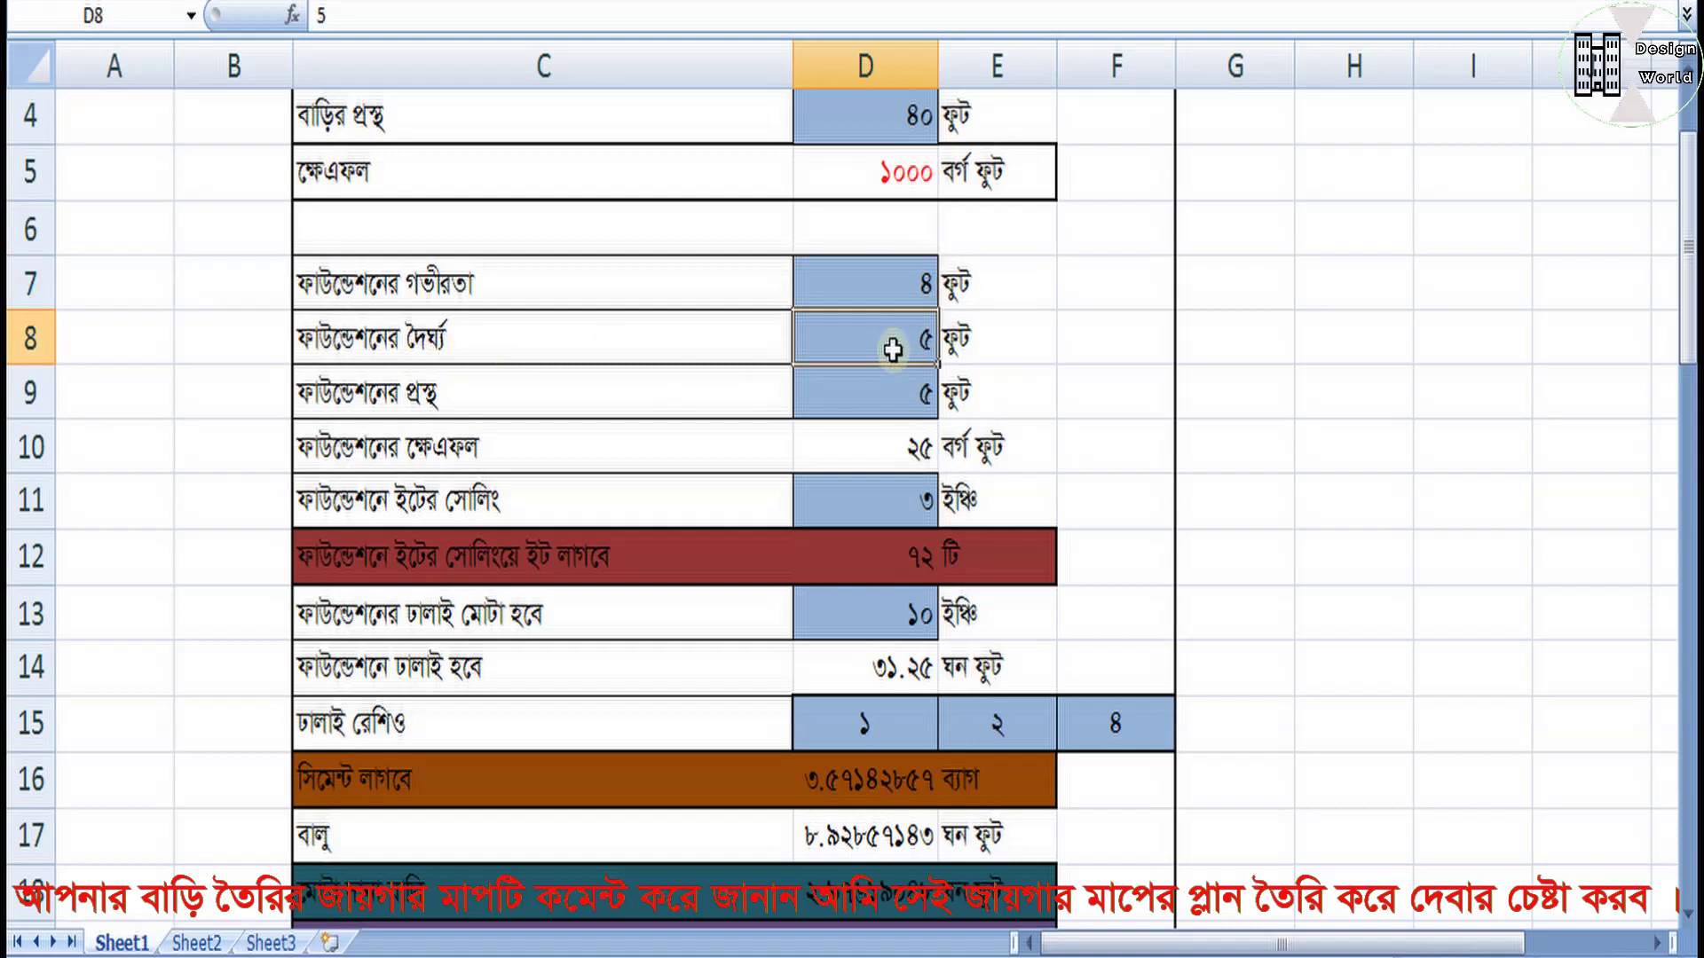
type("4")
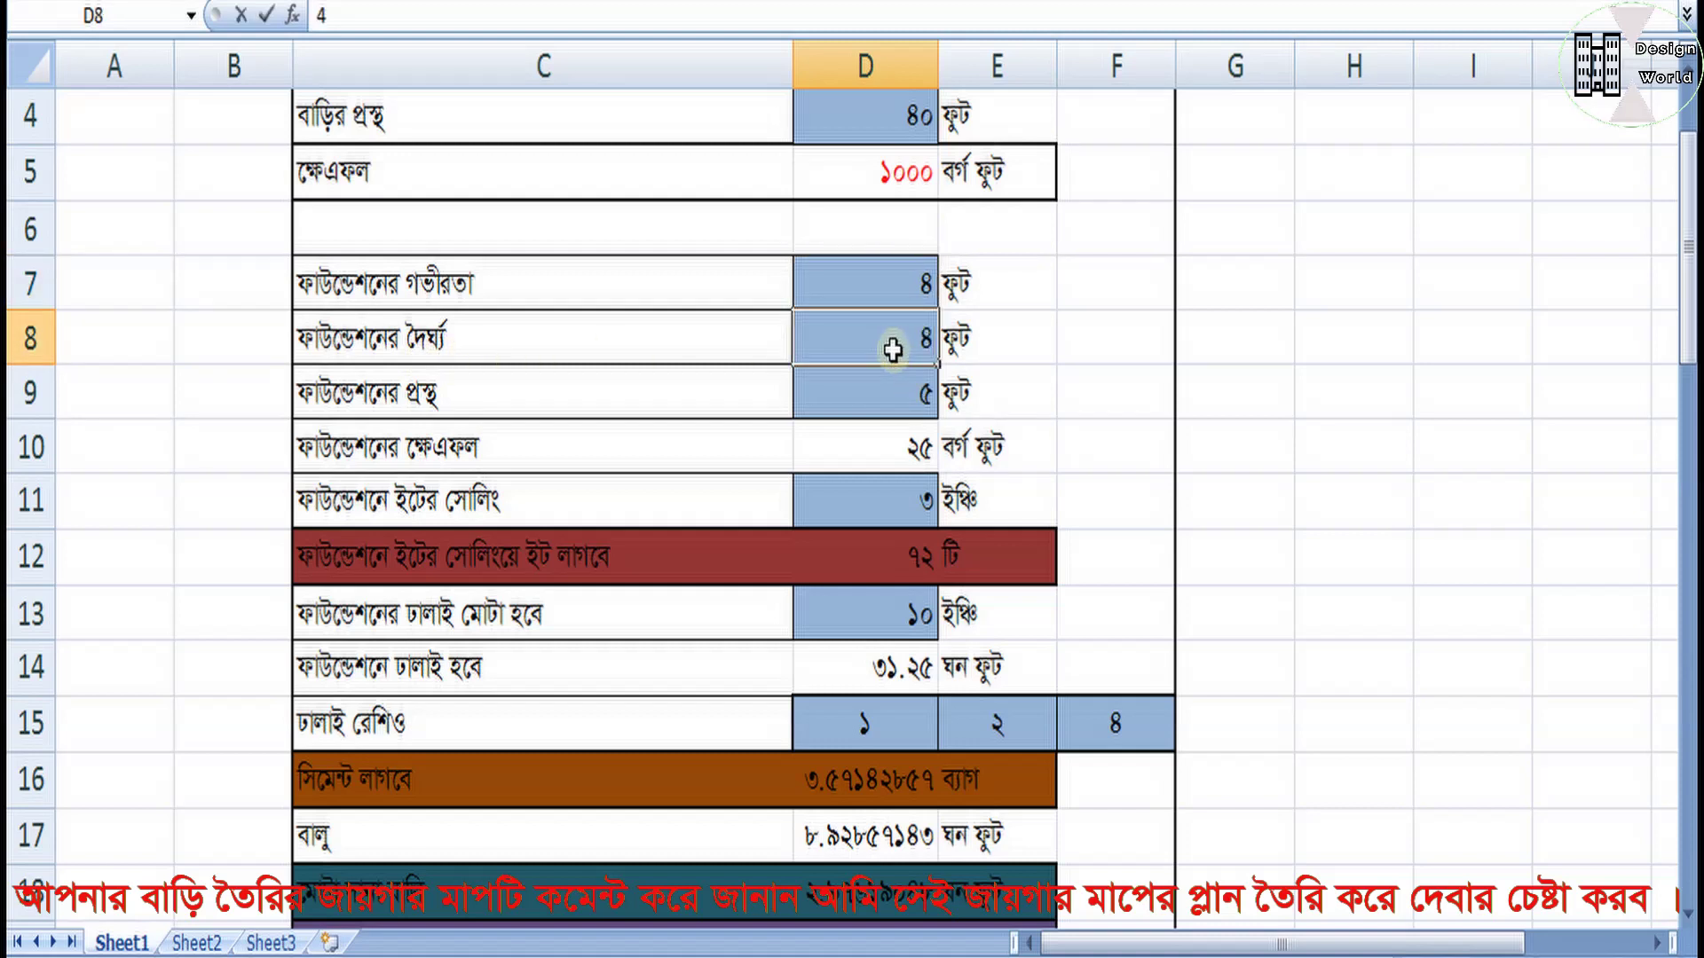
left_click(875, 398)
type("4")
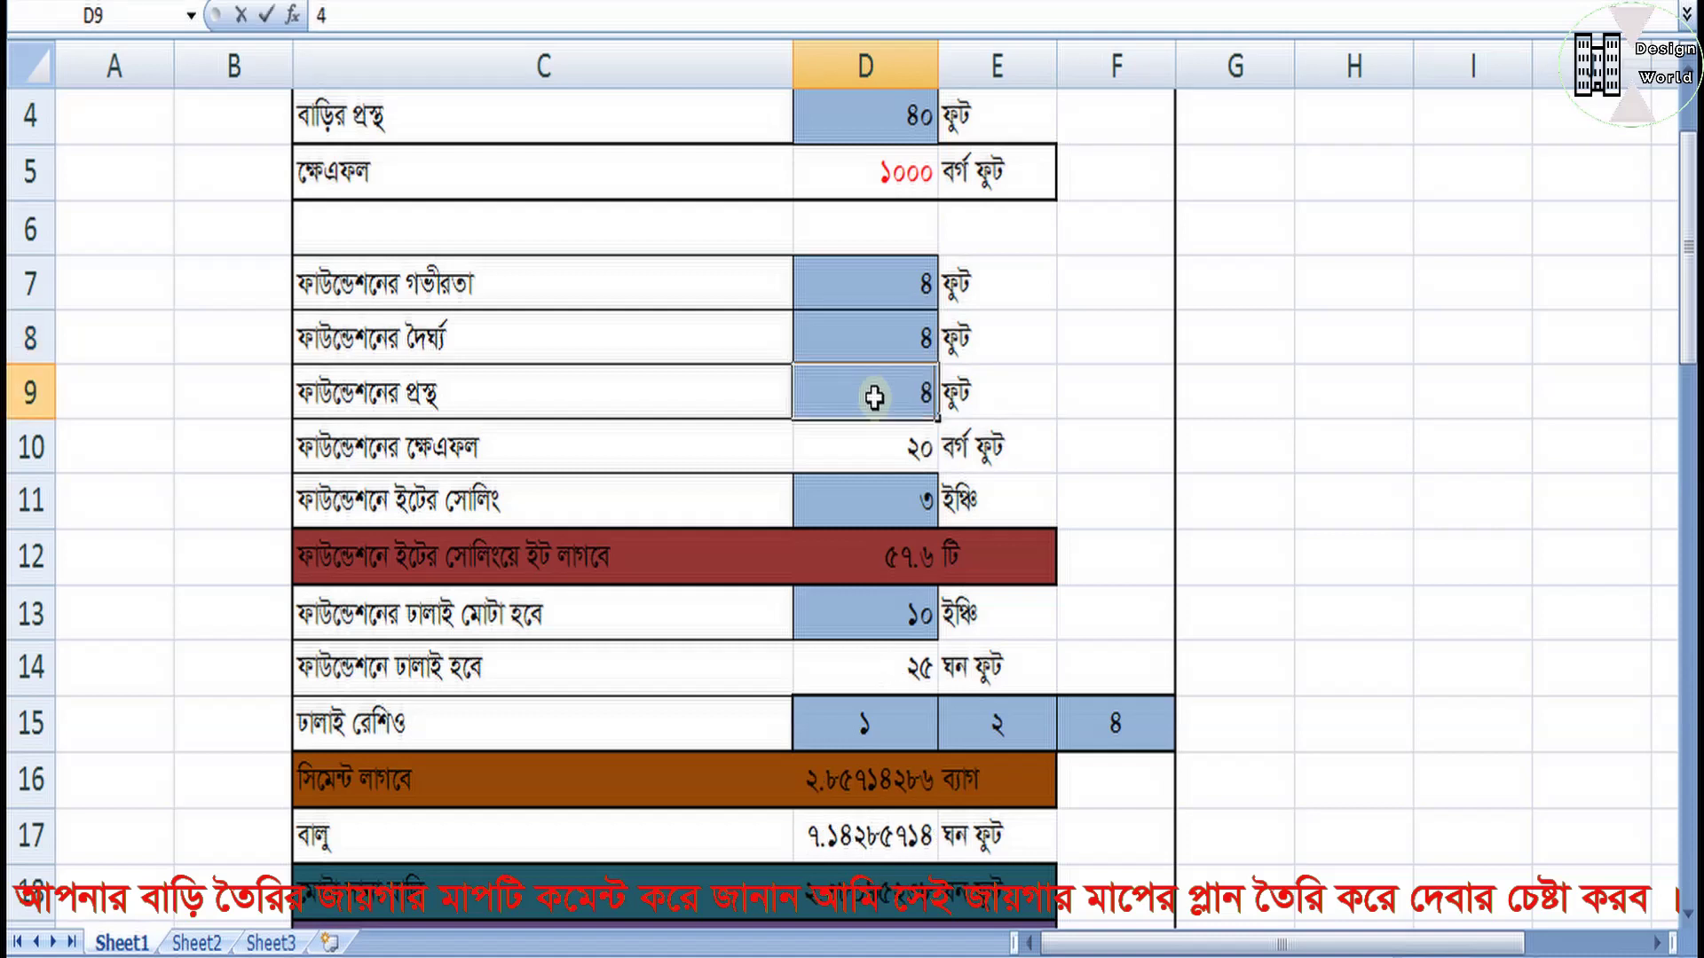
left_click(994, 393)
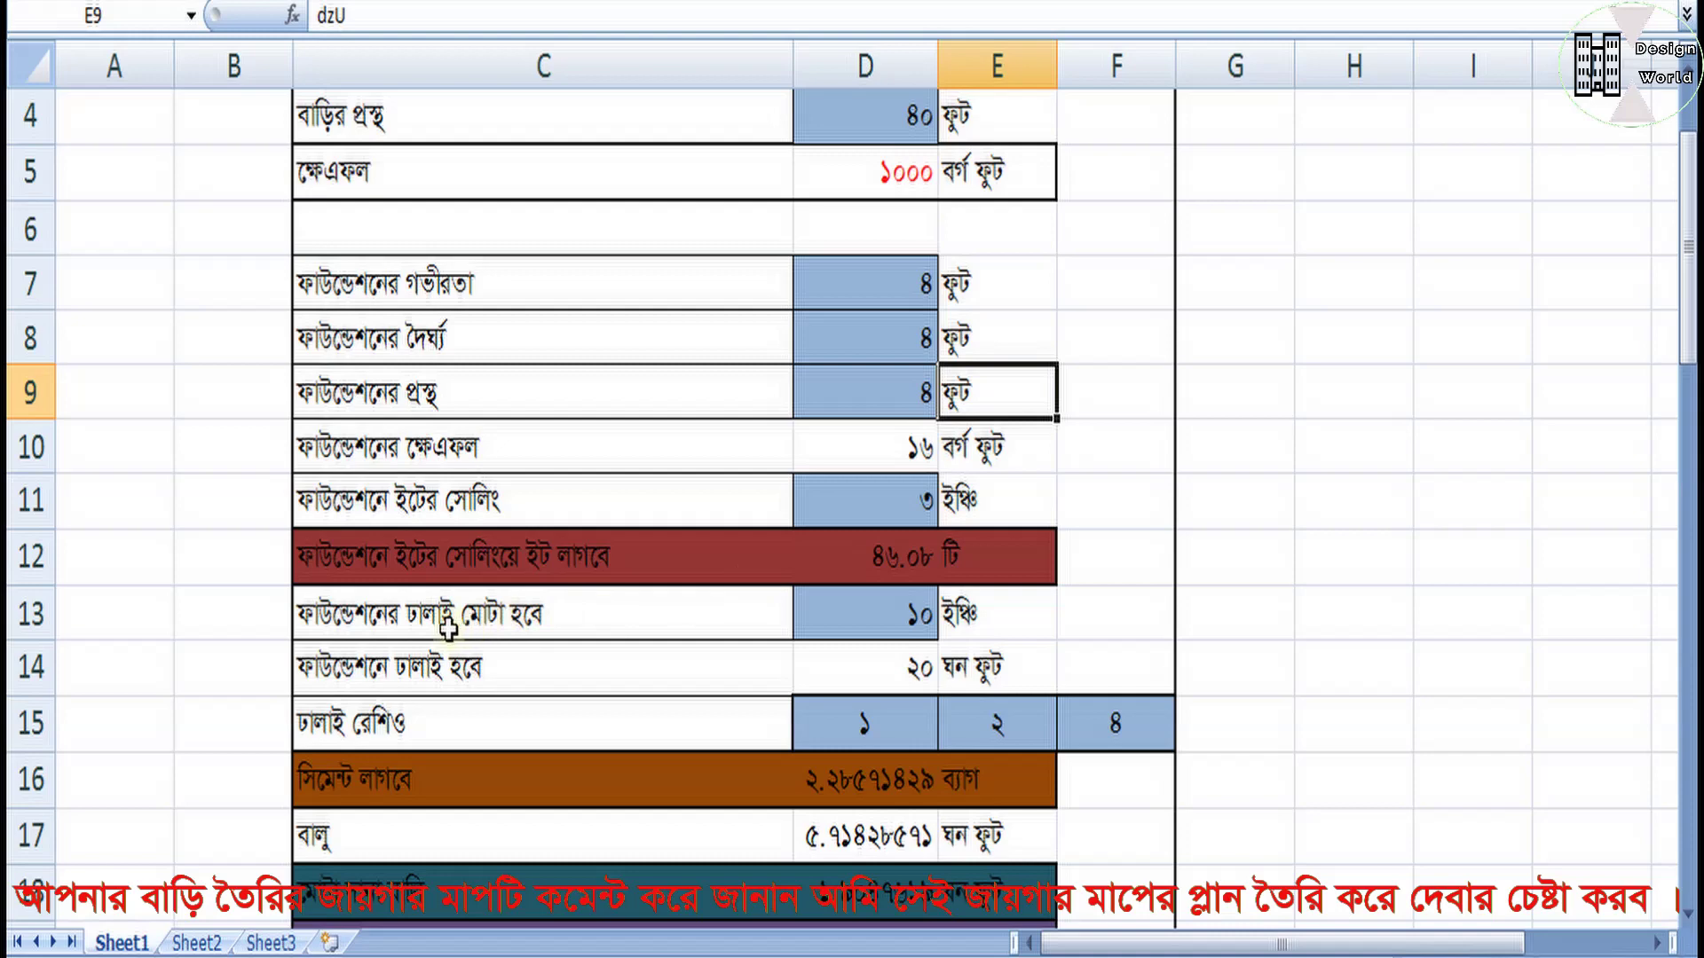
Step: Check the foundation's casting thickness, rod spacing and rod size inputs in the estimate
scroll(452, 621, "down", 1)
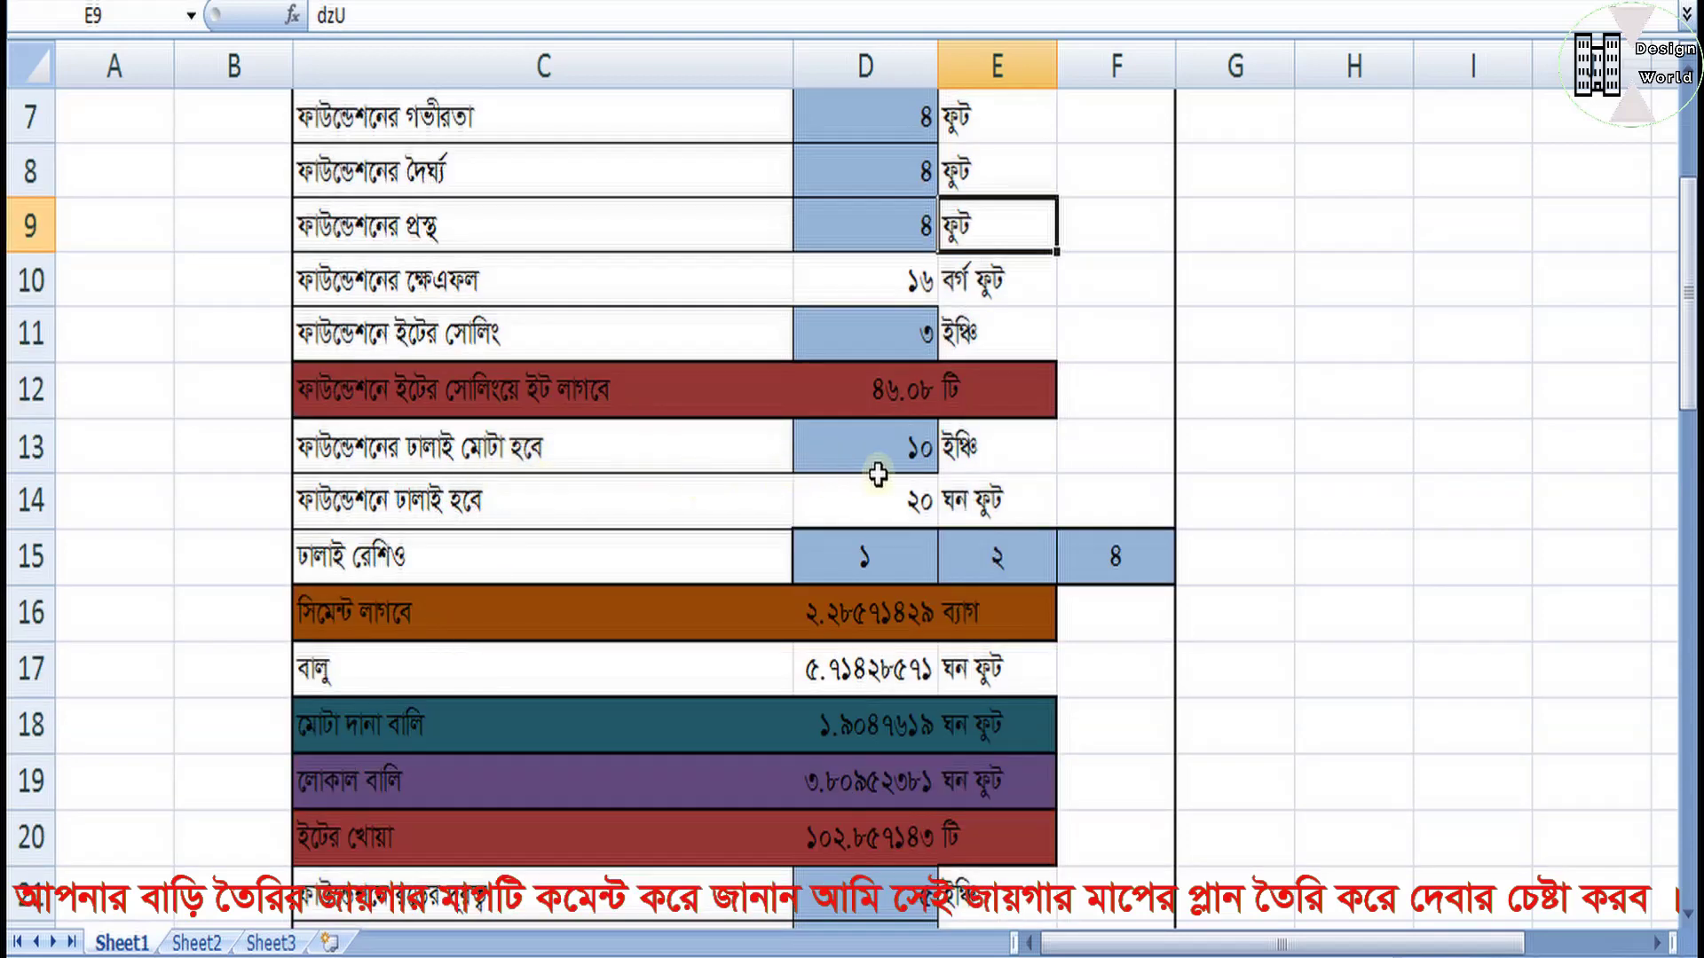
left_click(903, 451)
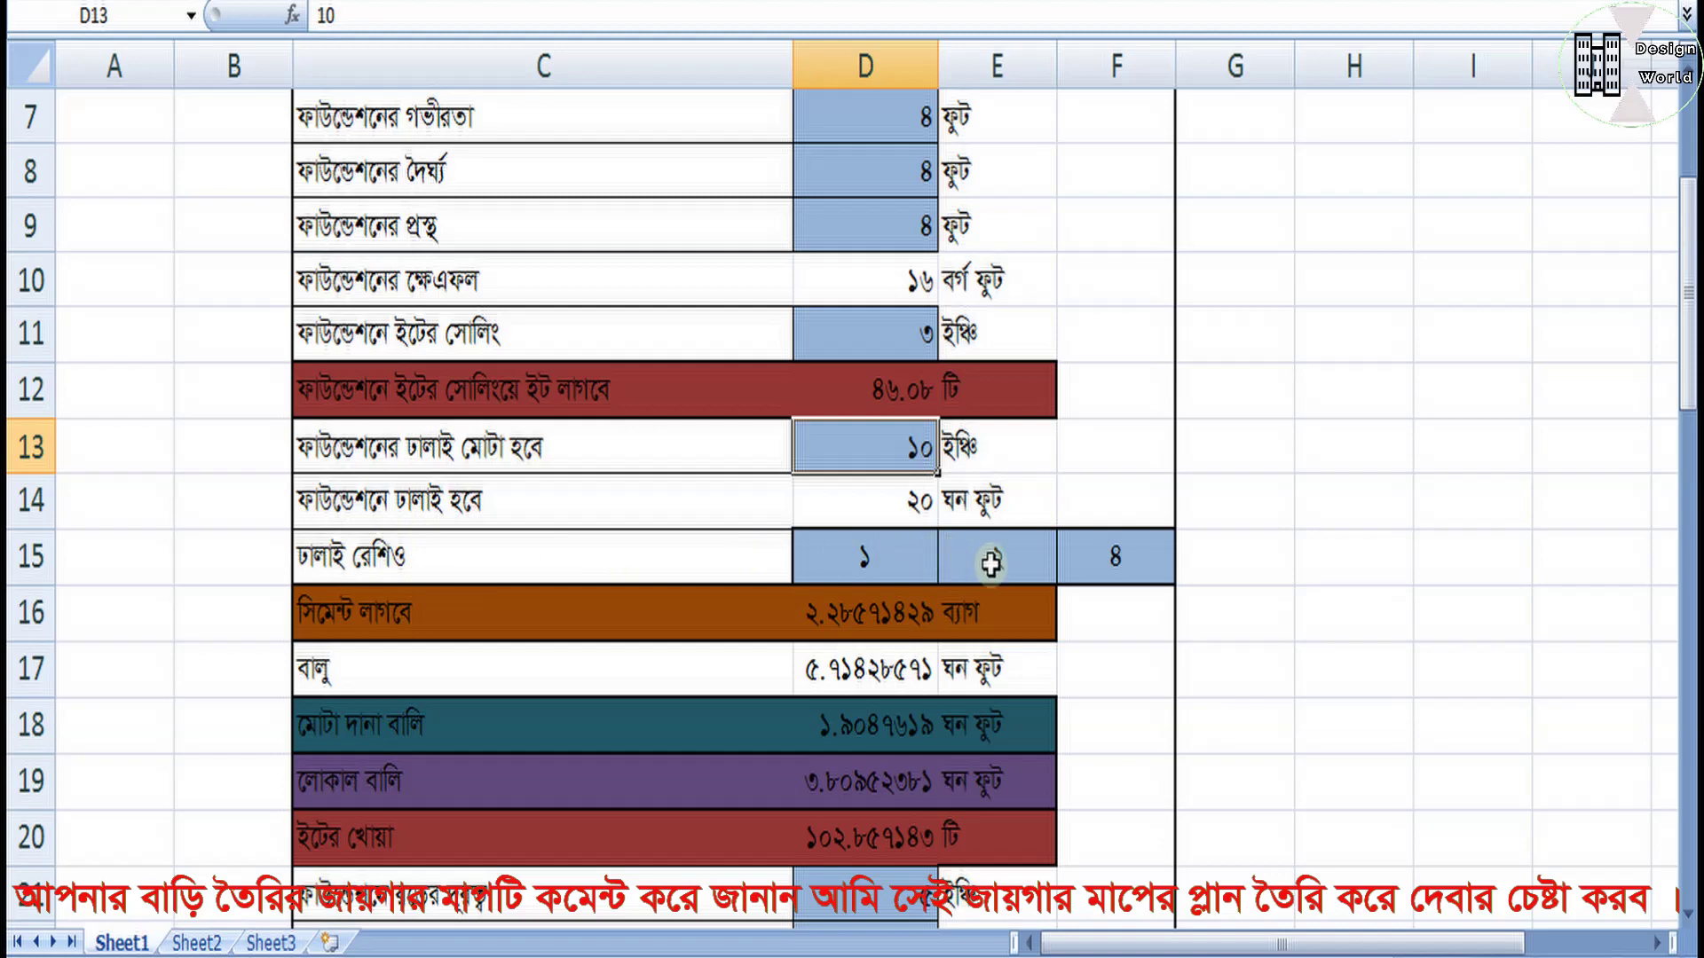
scroll(959, 633, "down", 1)
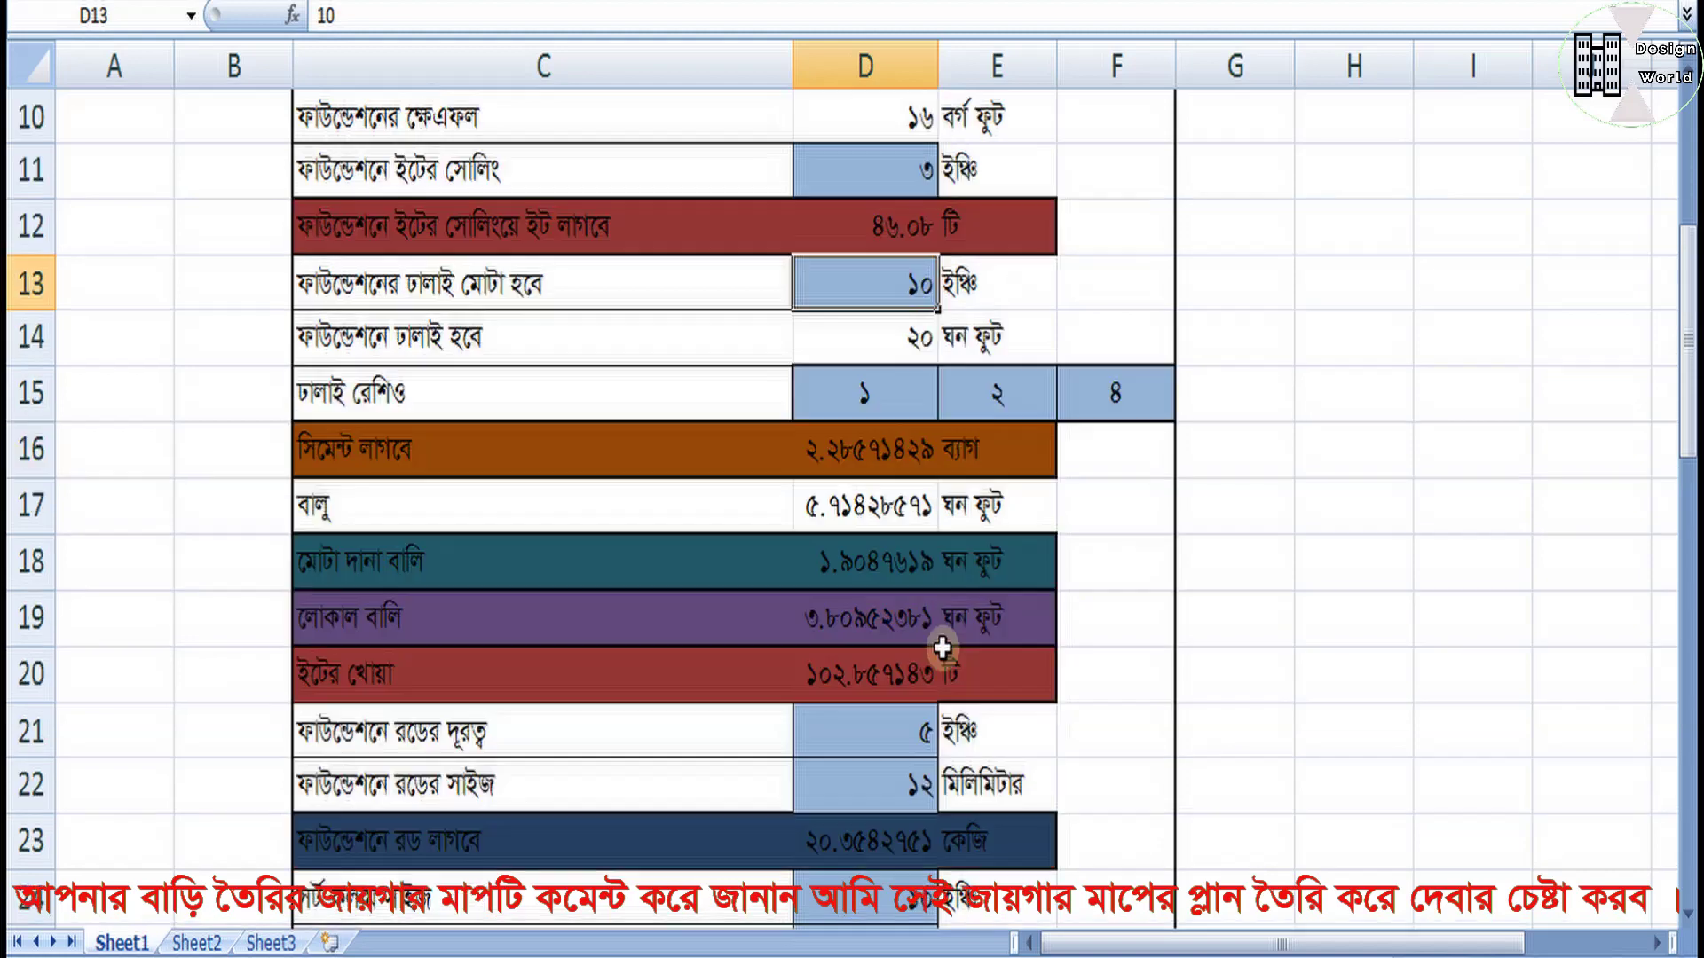
scroll(817, 465, "down", 1)
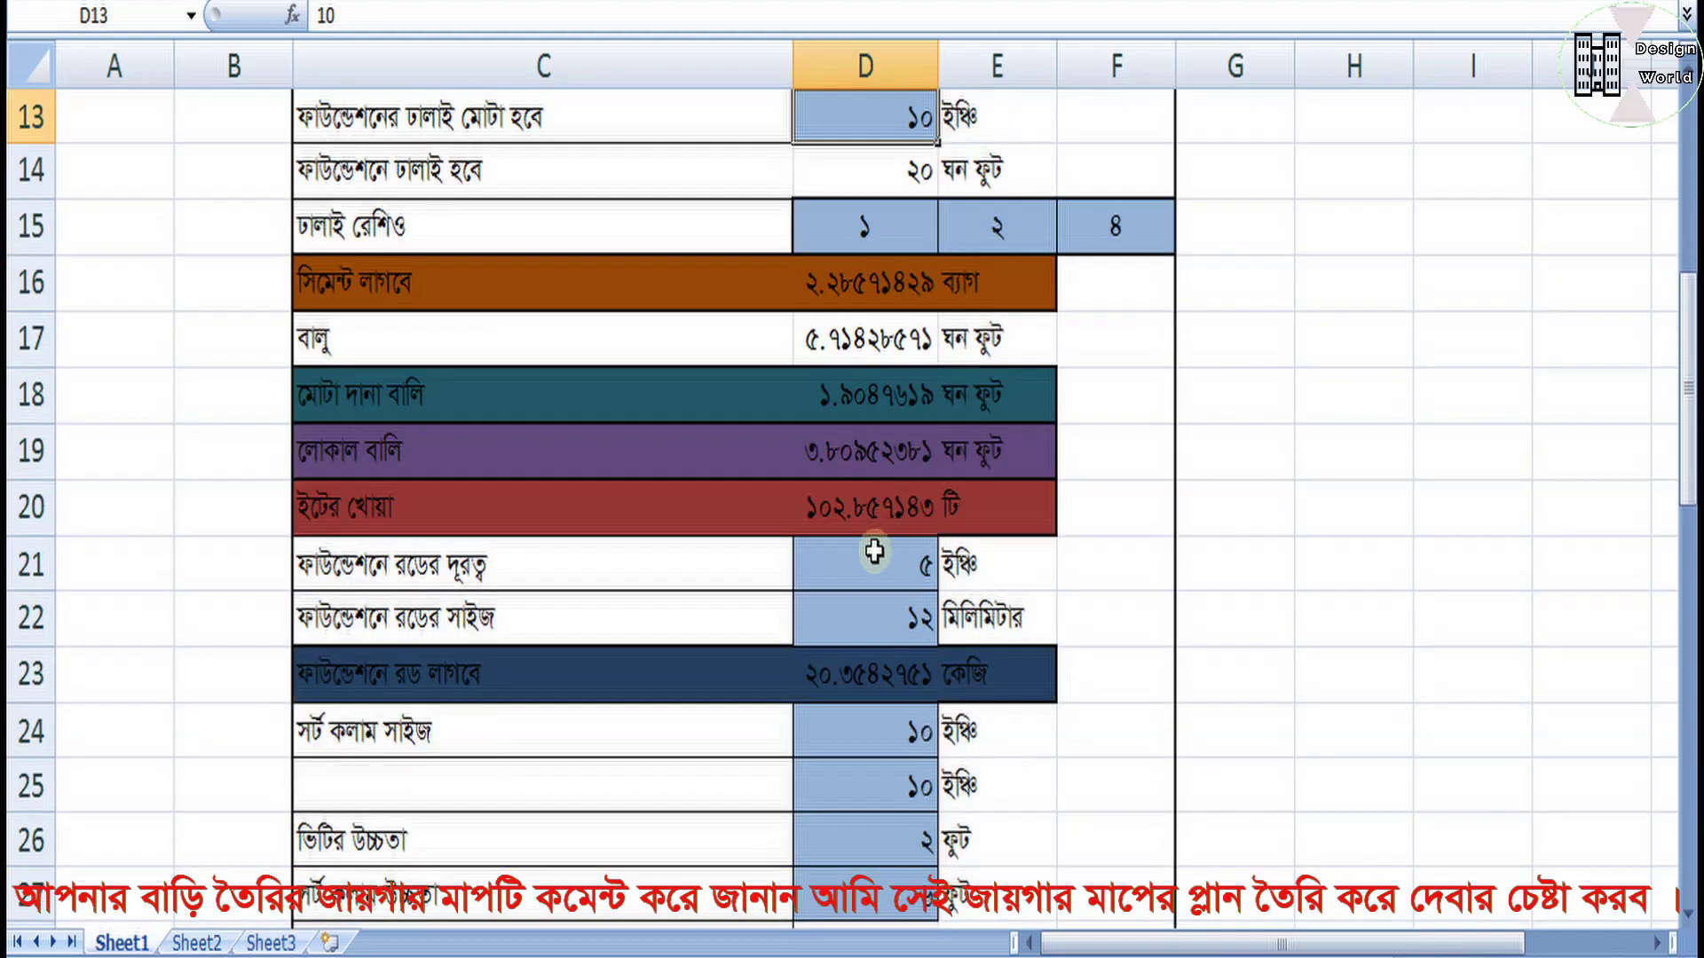
scroll(876, 545, "down", 1)
left_click(870, 404)
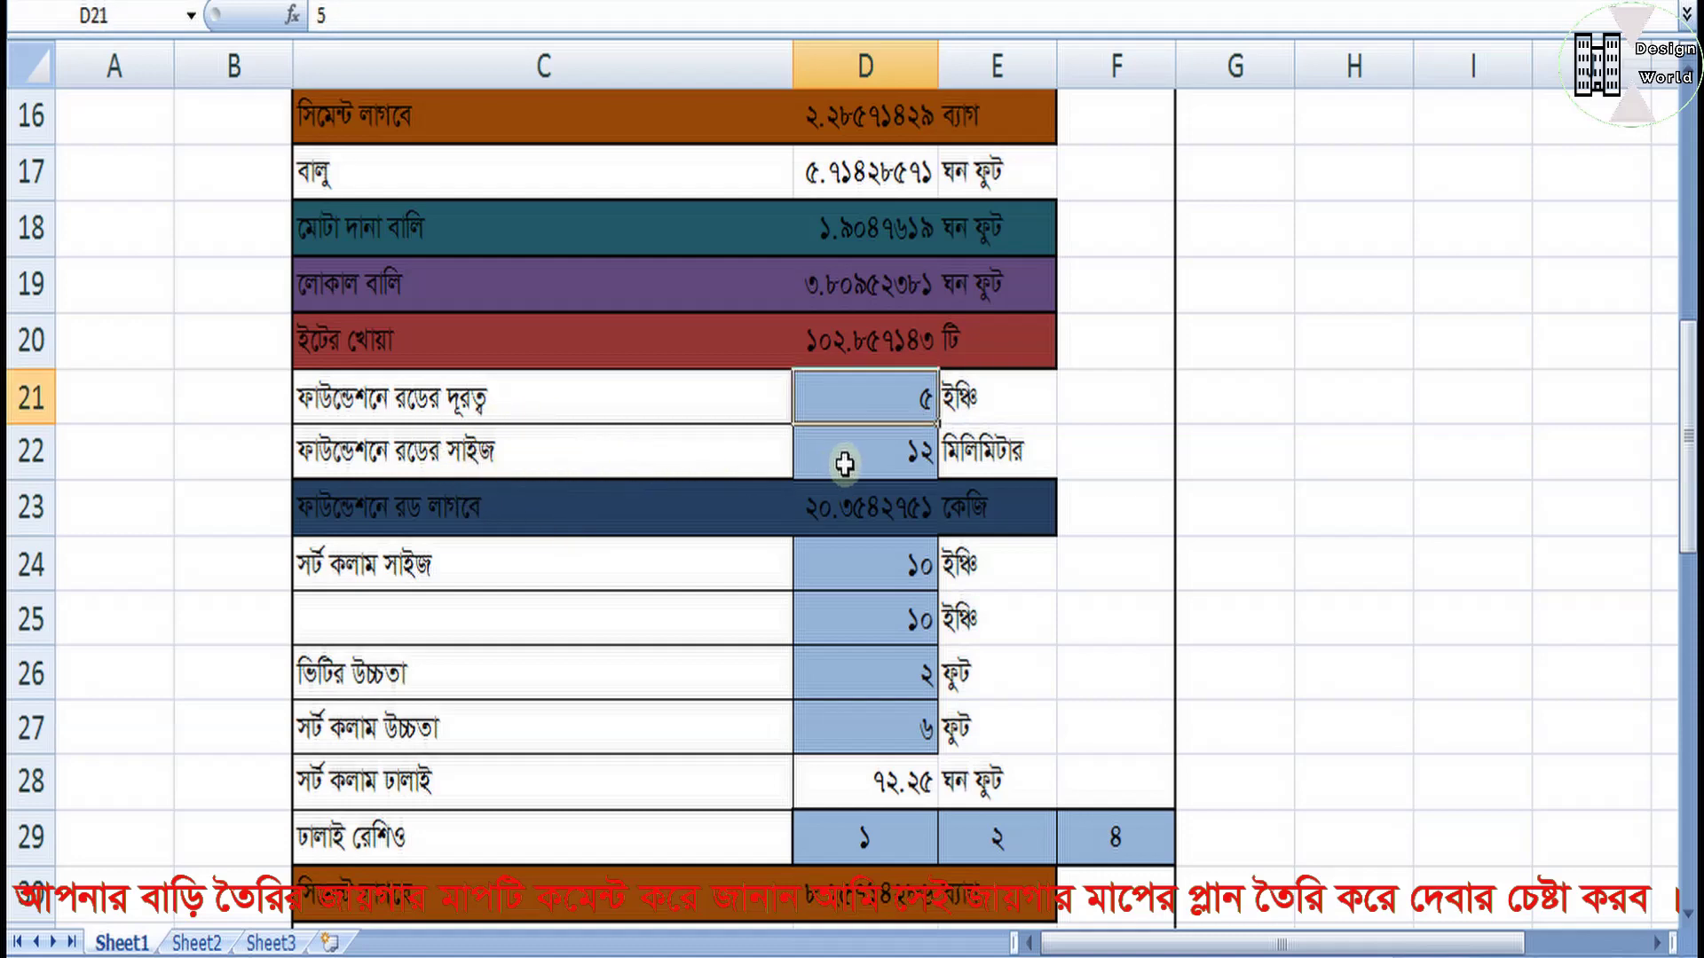
left_click(874, 454)
scroll(623, 621, "down", 1)
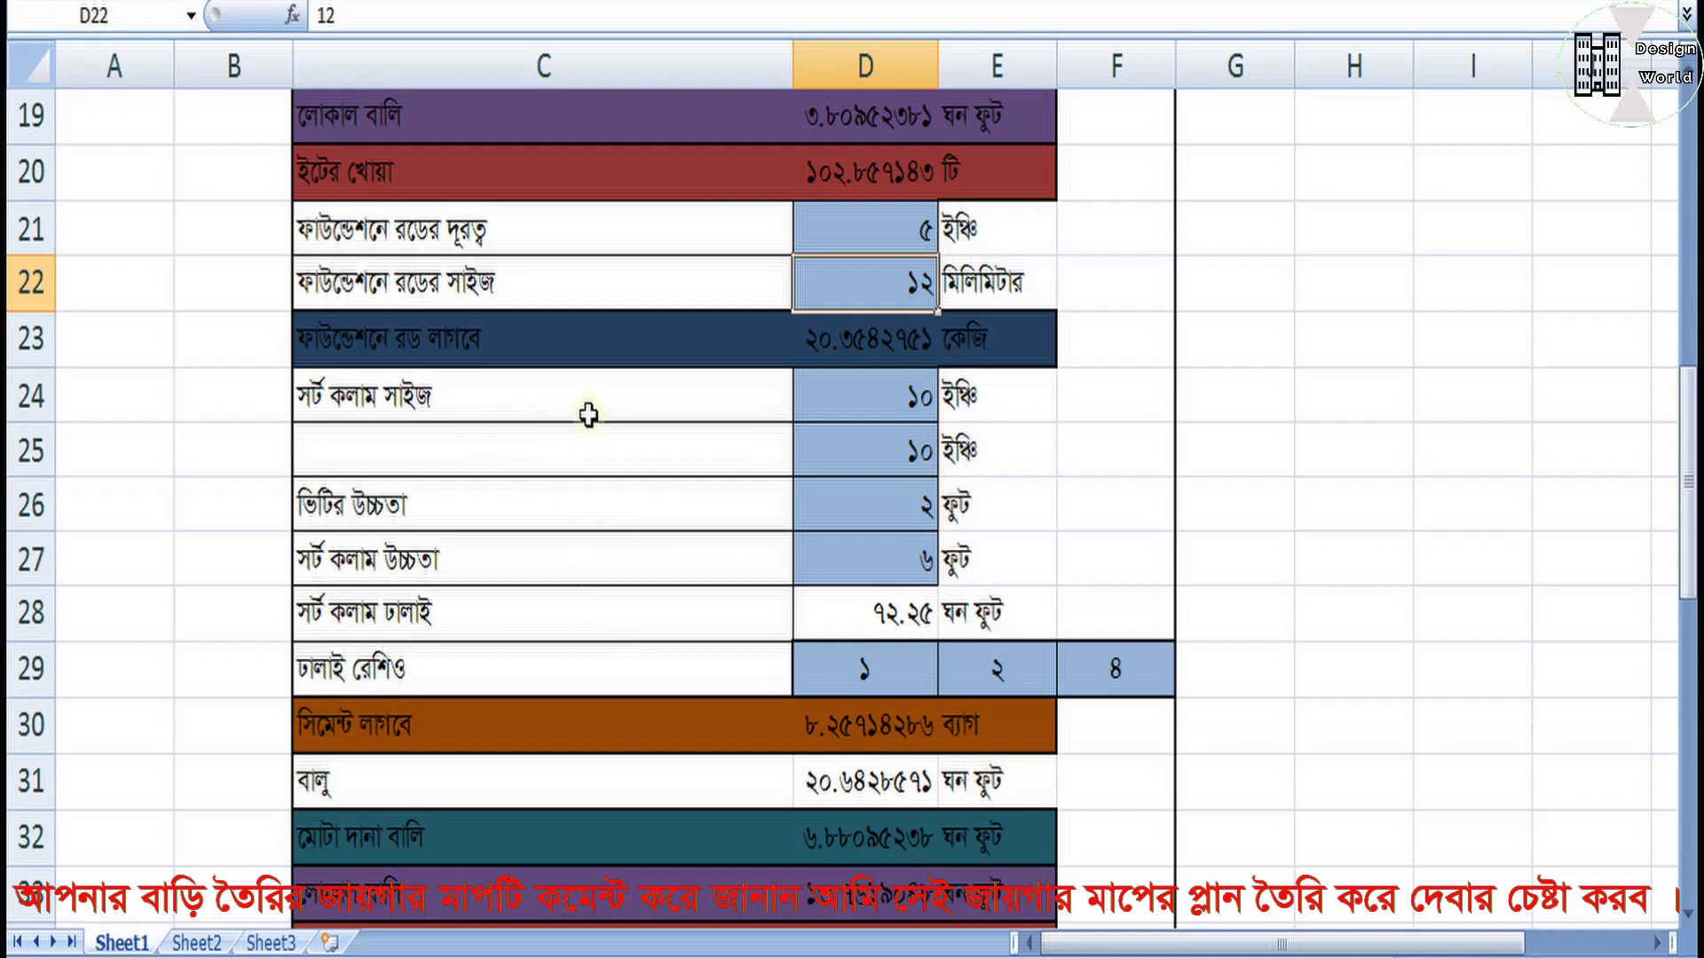
Step: Check the short column inputs and the number of columns used in the Sheet1 estimate
scroll(597, 448, "down", 1)
scroll(812, 564, "down", 1)
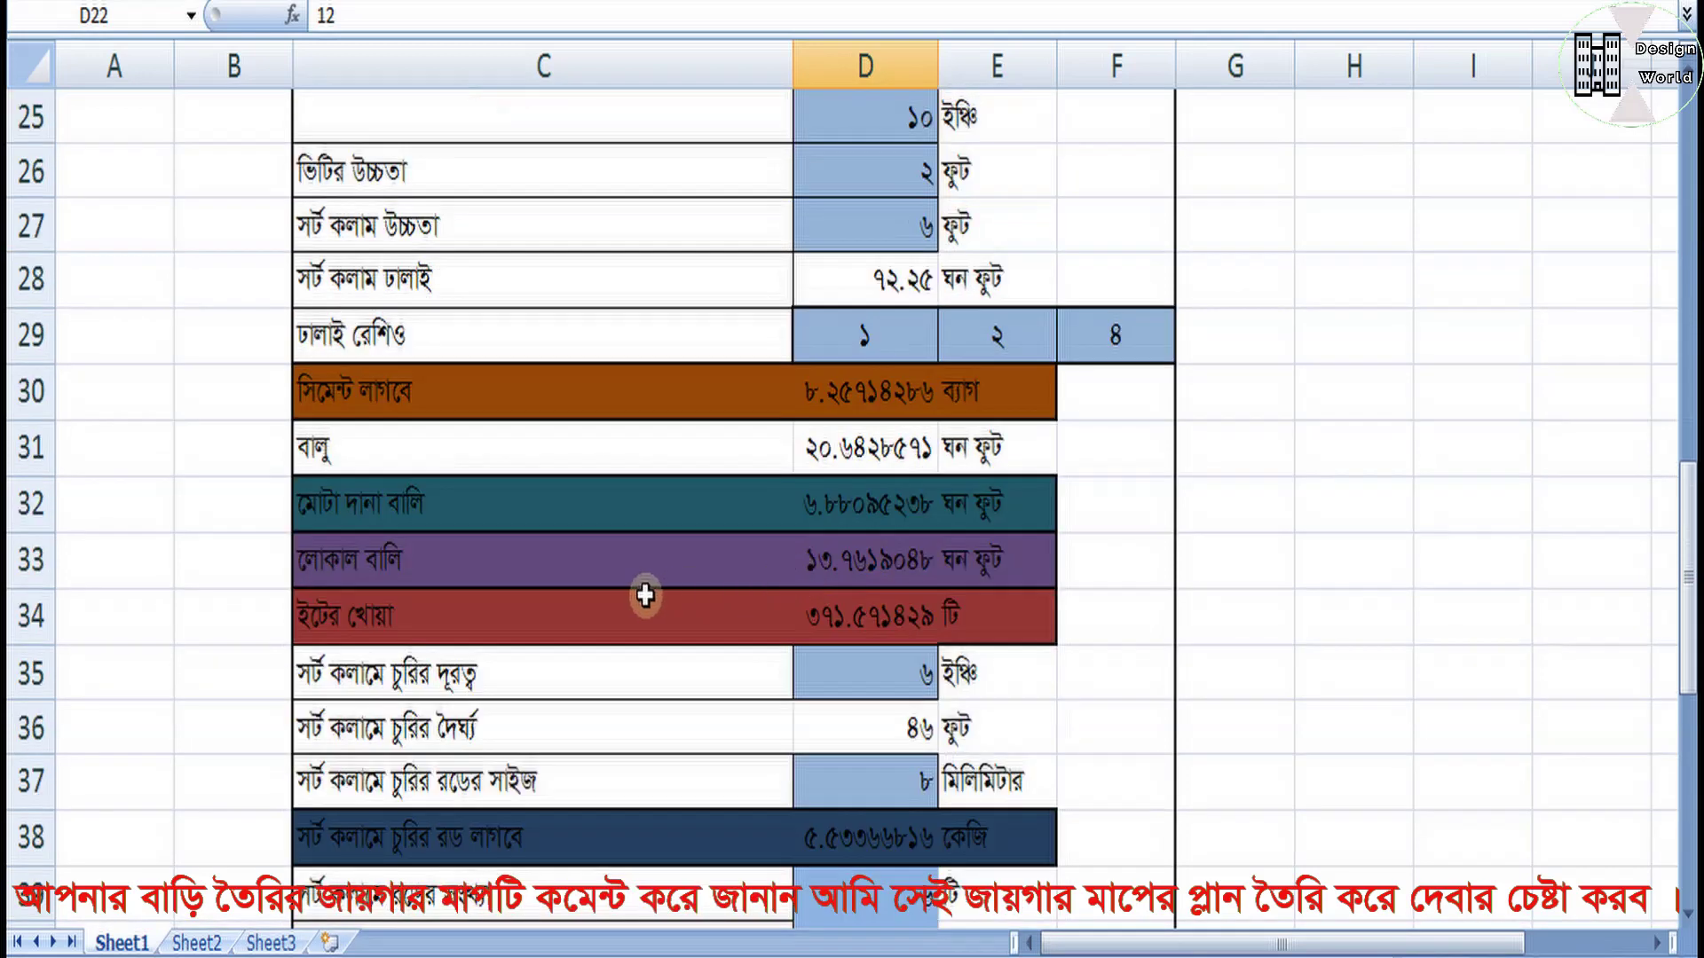
scroll(646, 596, "down", 3)
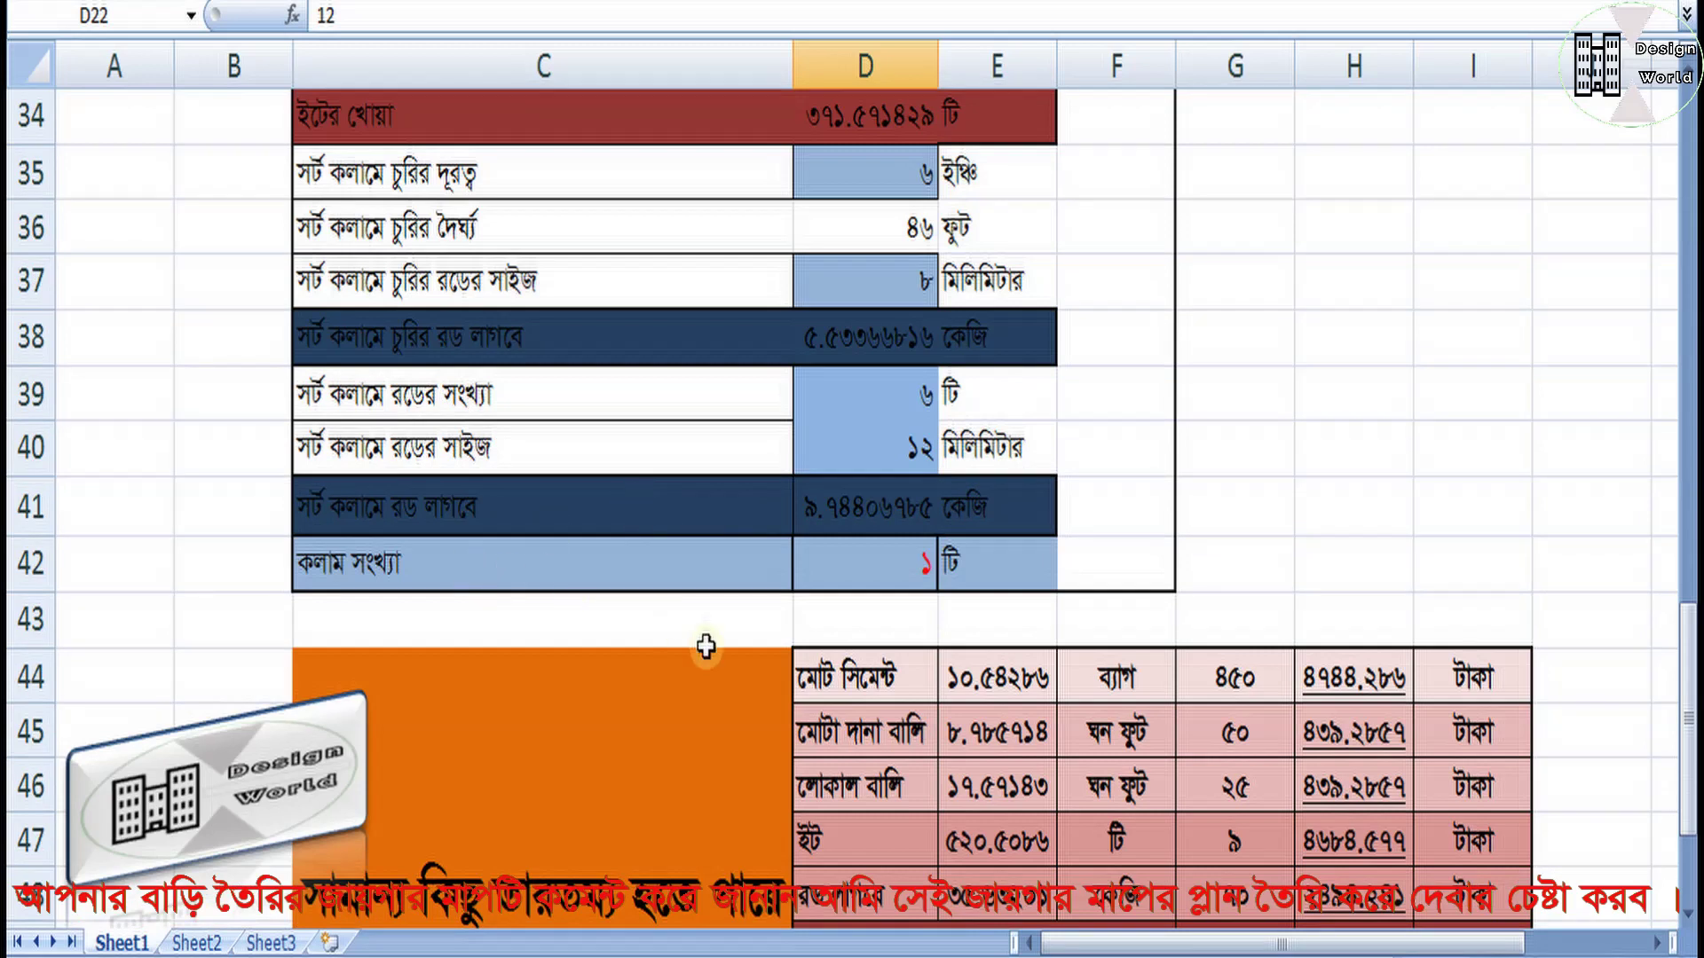
left_click(848, 543)
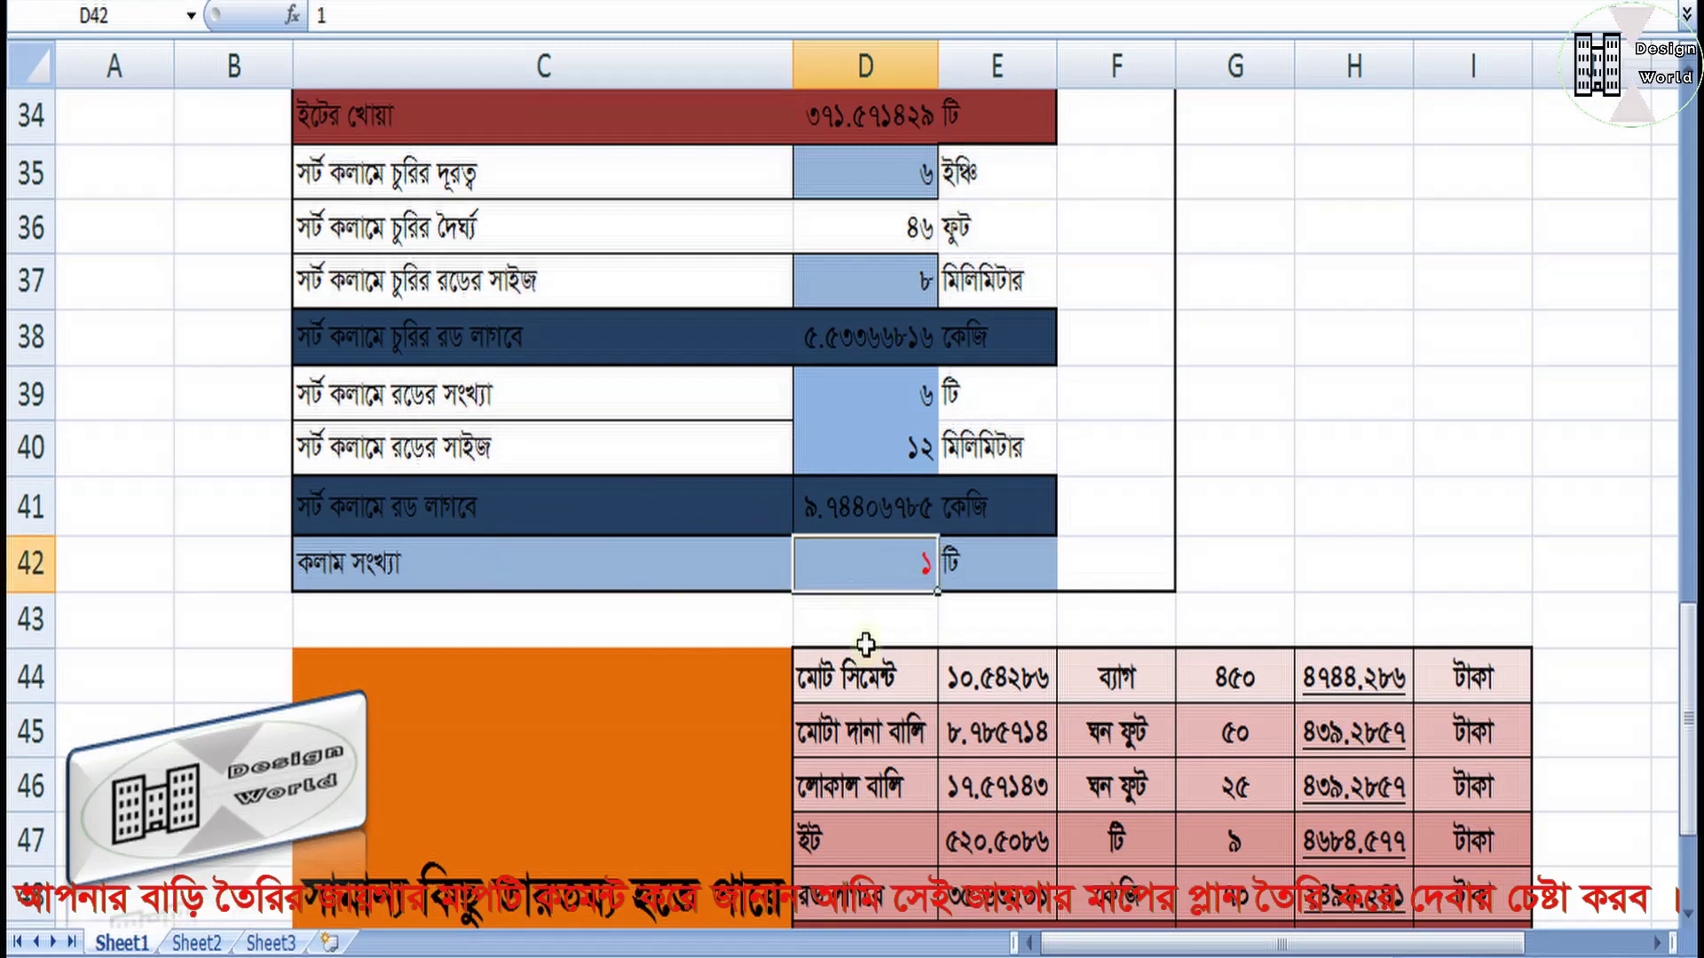
left_click(985, 581)
left_click(892, 573)
left_click(1103, 605)
left_click(896, 568)
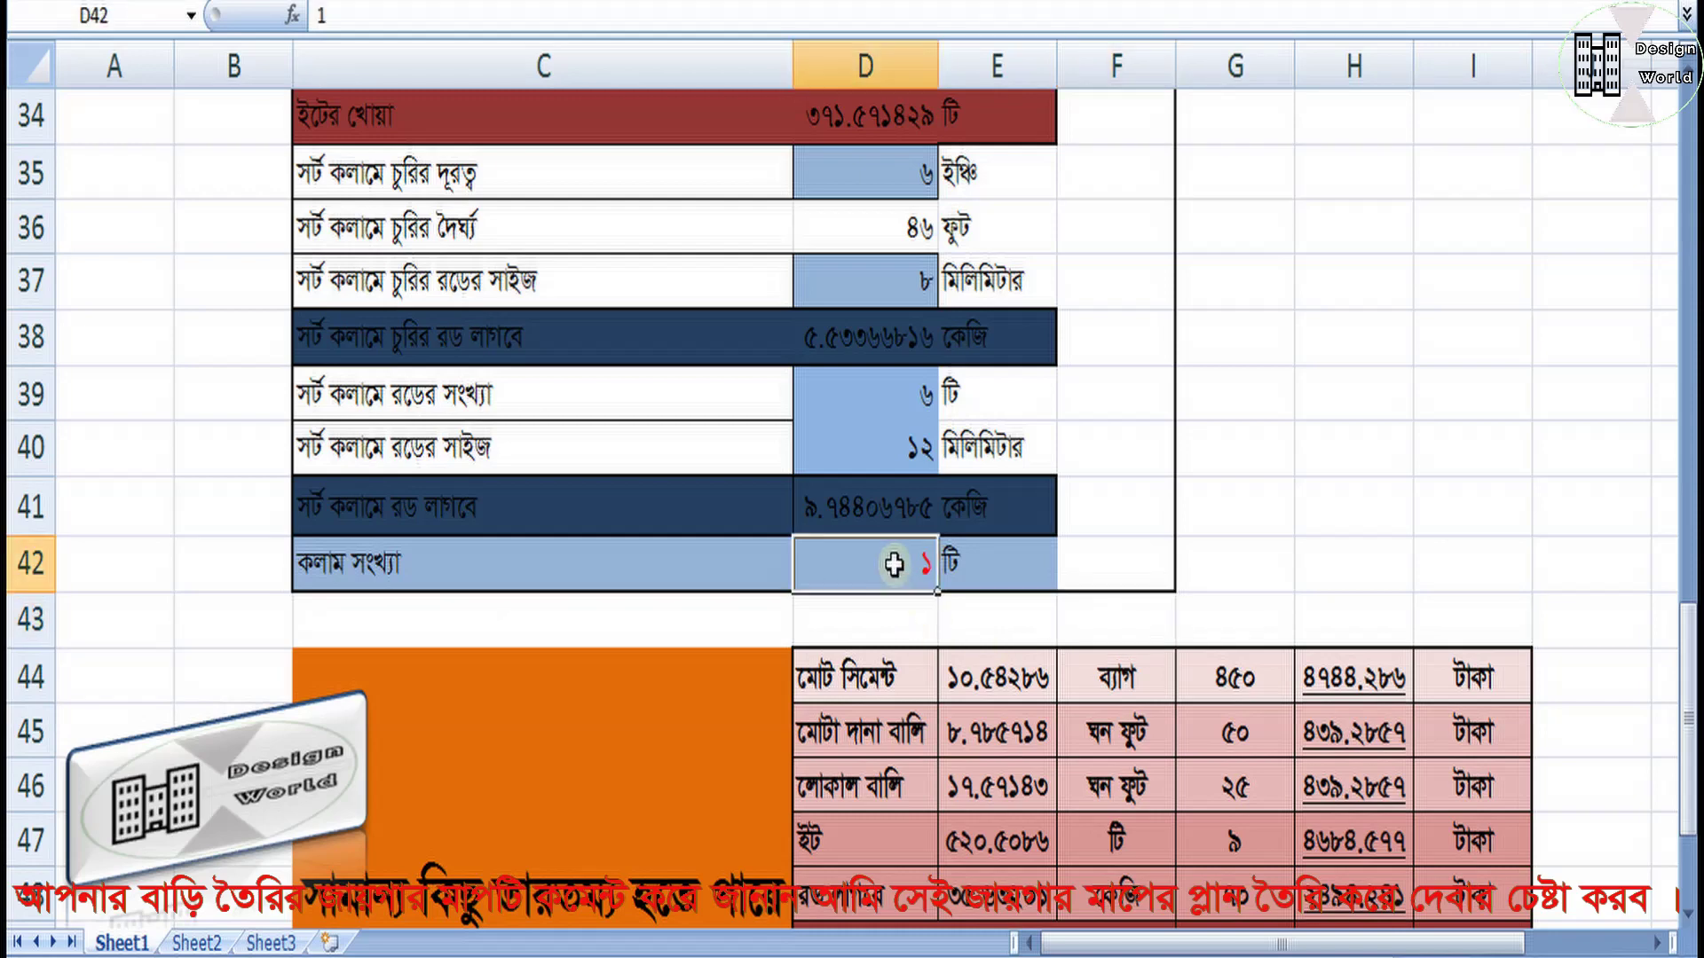
Step: Check the estimate's material cost up to foundation level and enter 12908 as the 4 ft by 4 ft cost on Sheet2
scroll(1153, 582, "down", 2)
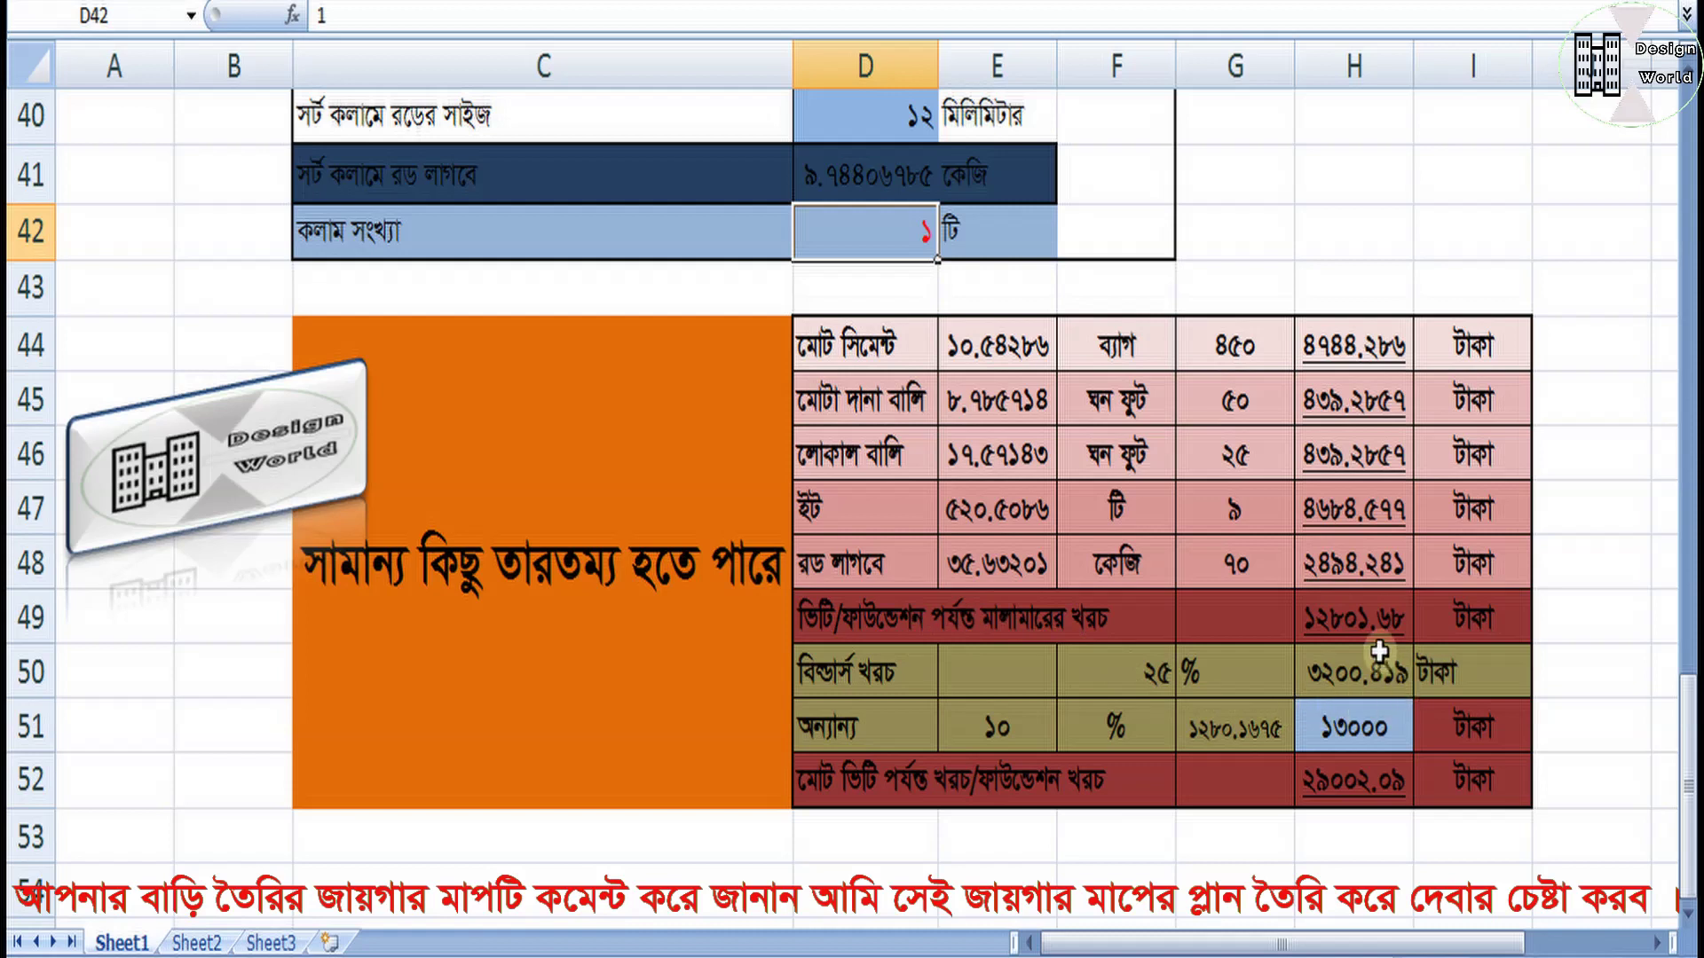
left_click(1375, 615)
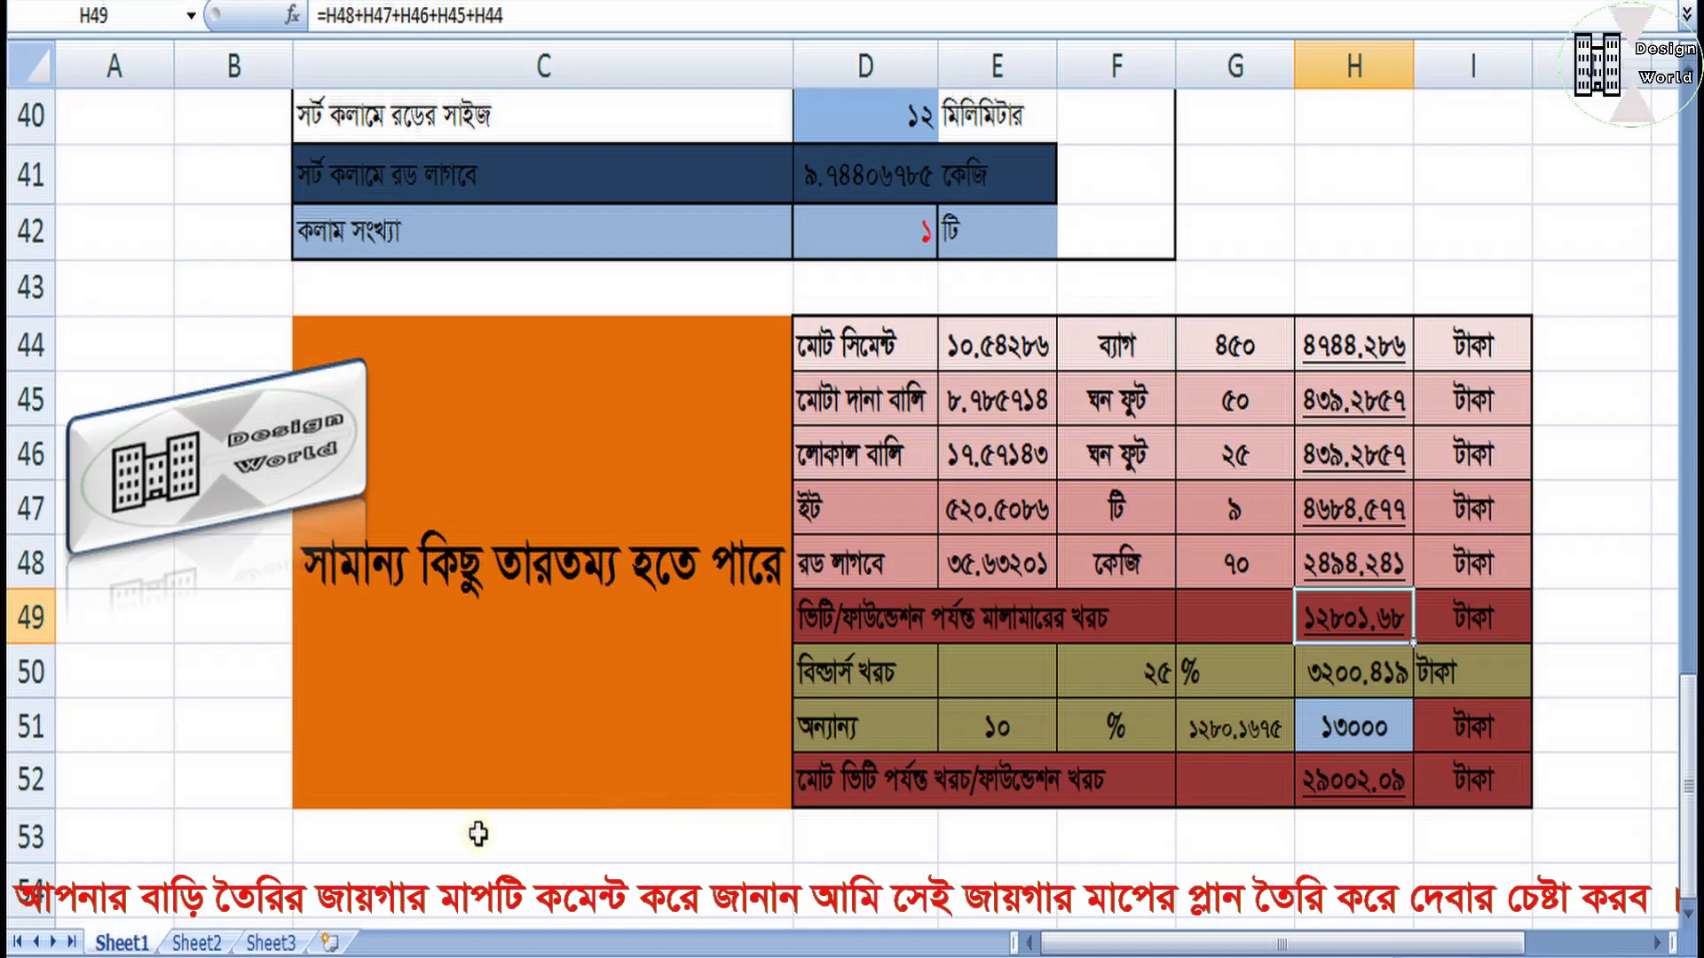
left_click(197, 943)
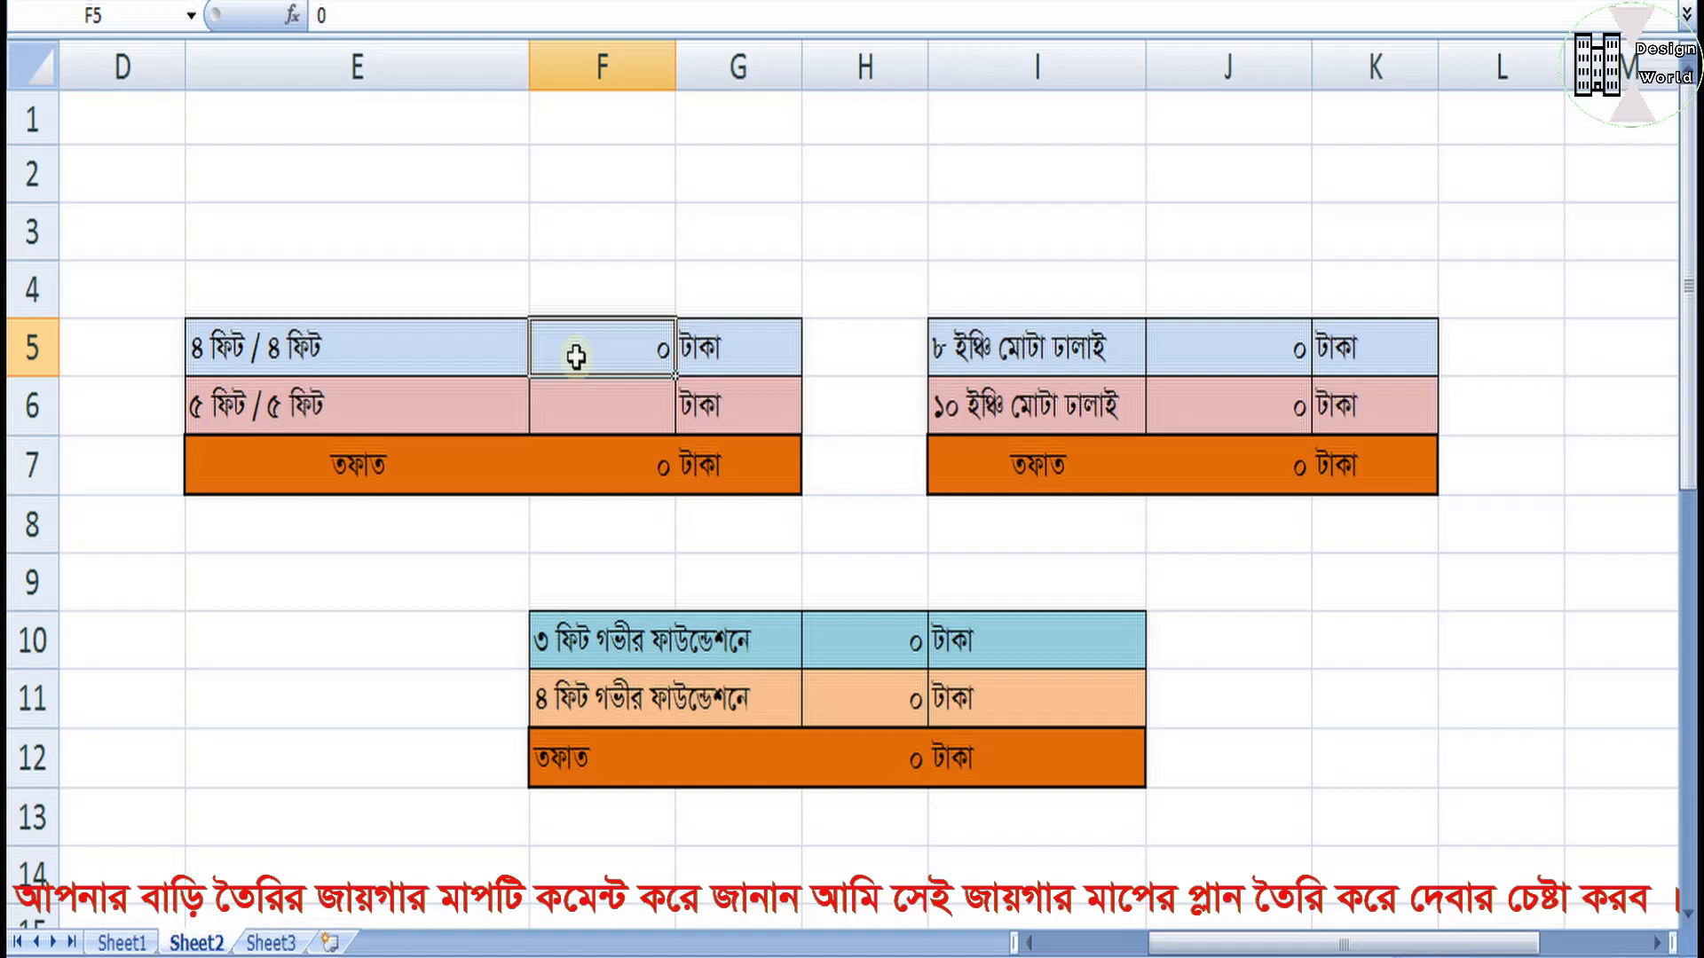
type("129")
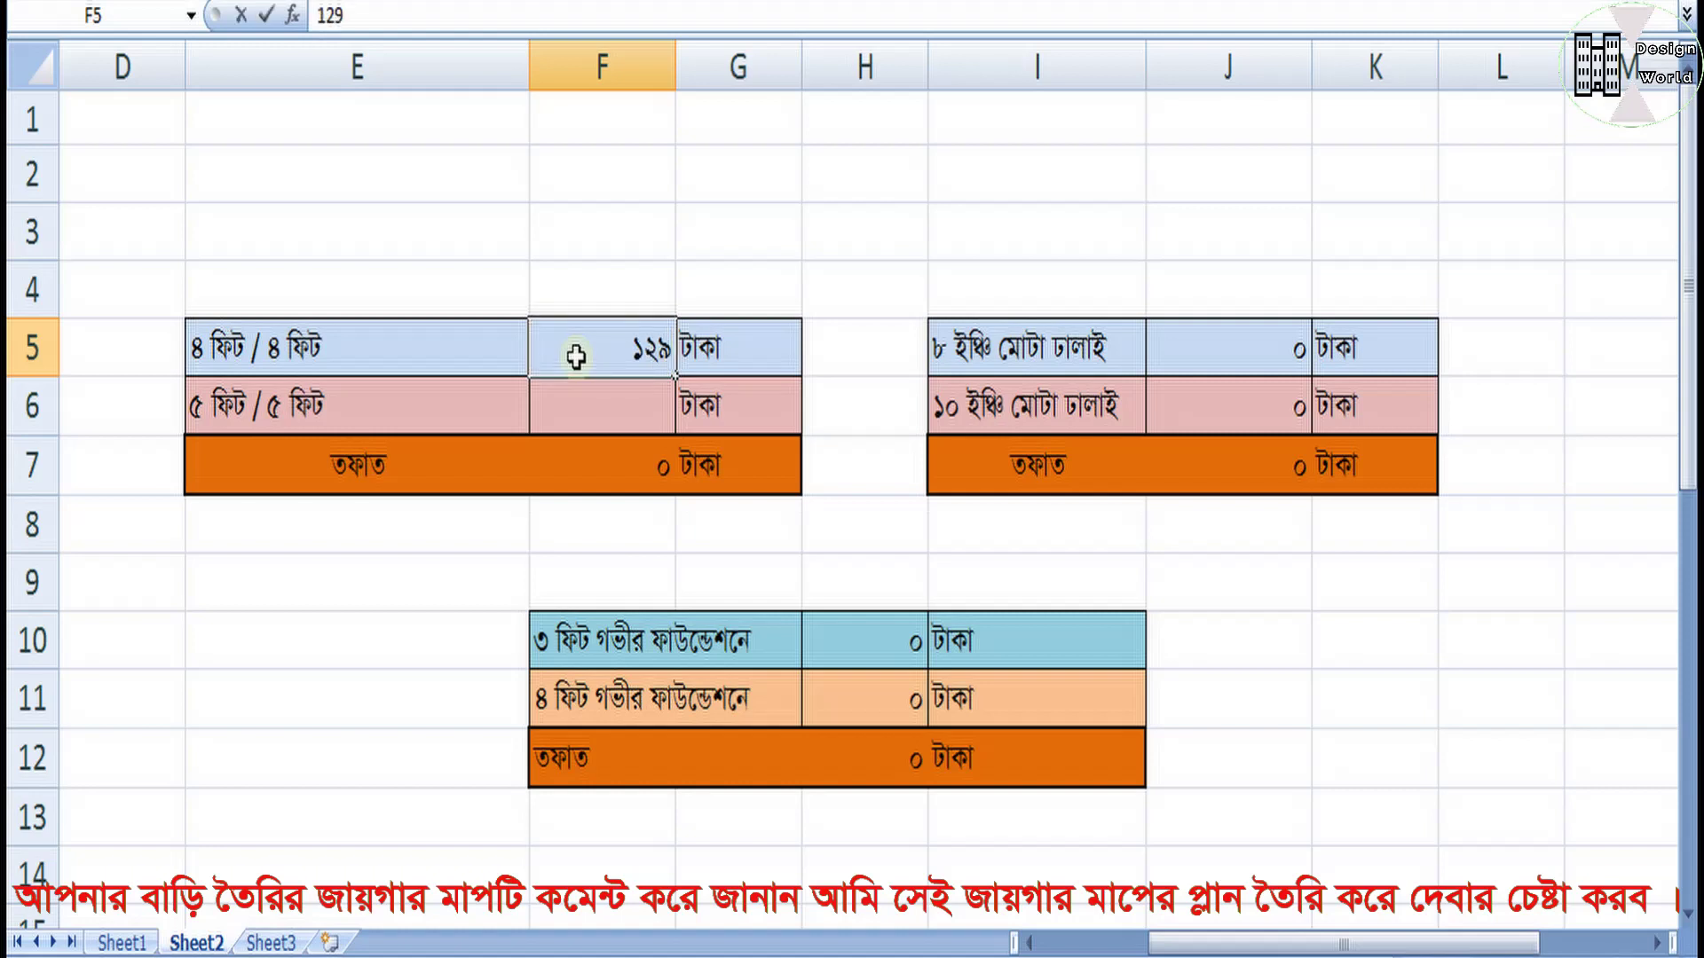
type("08")
left_click(603, 530)
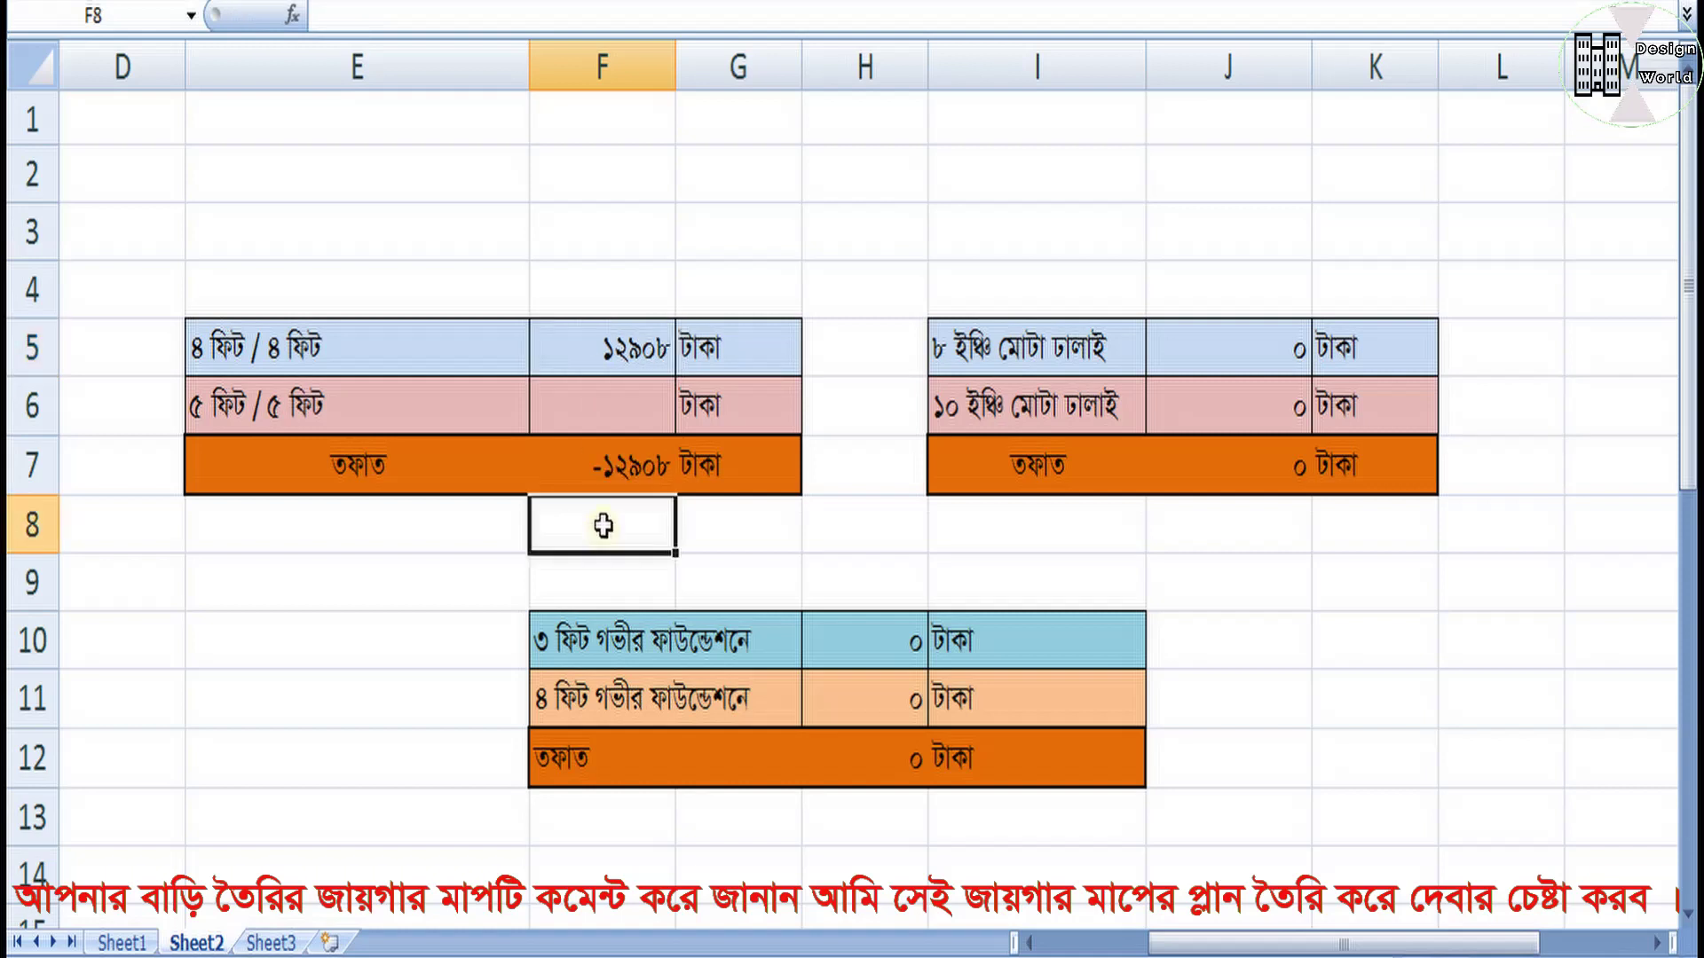
left_click(546, 432)
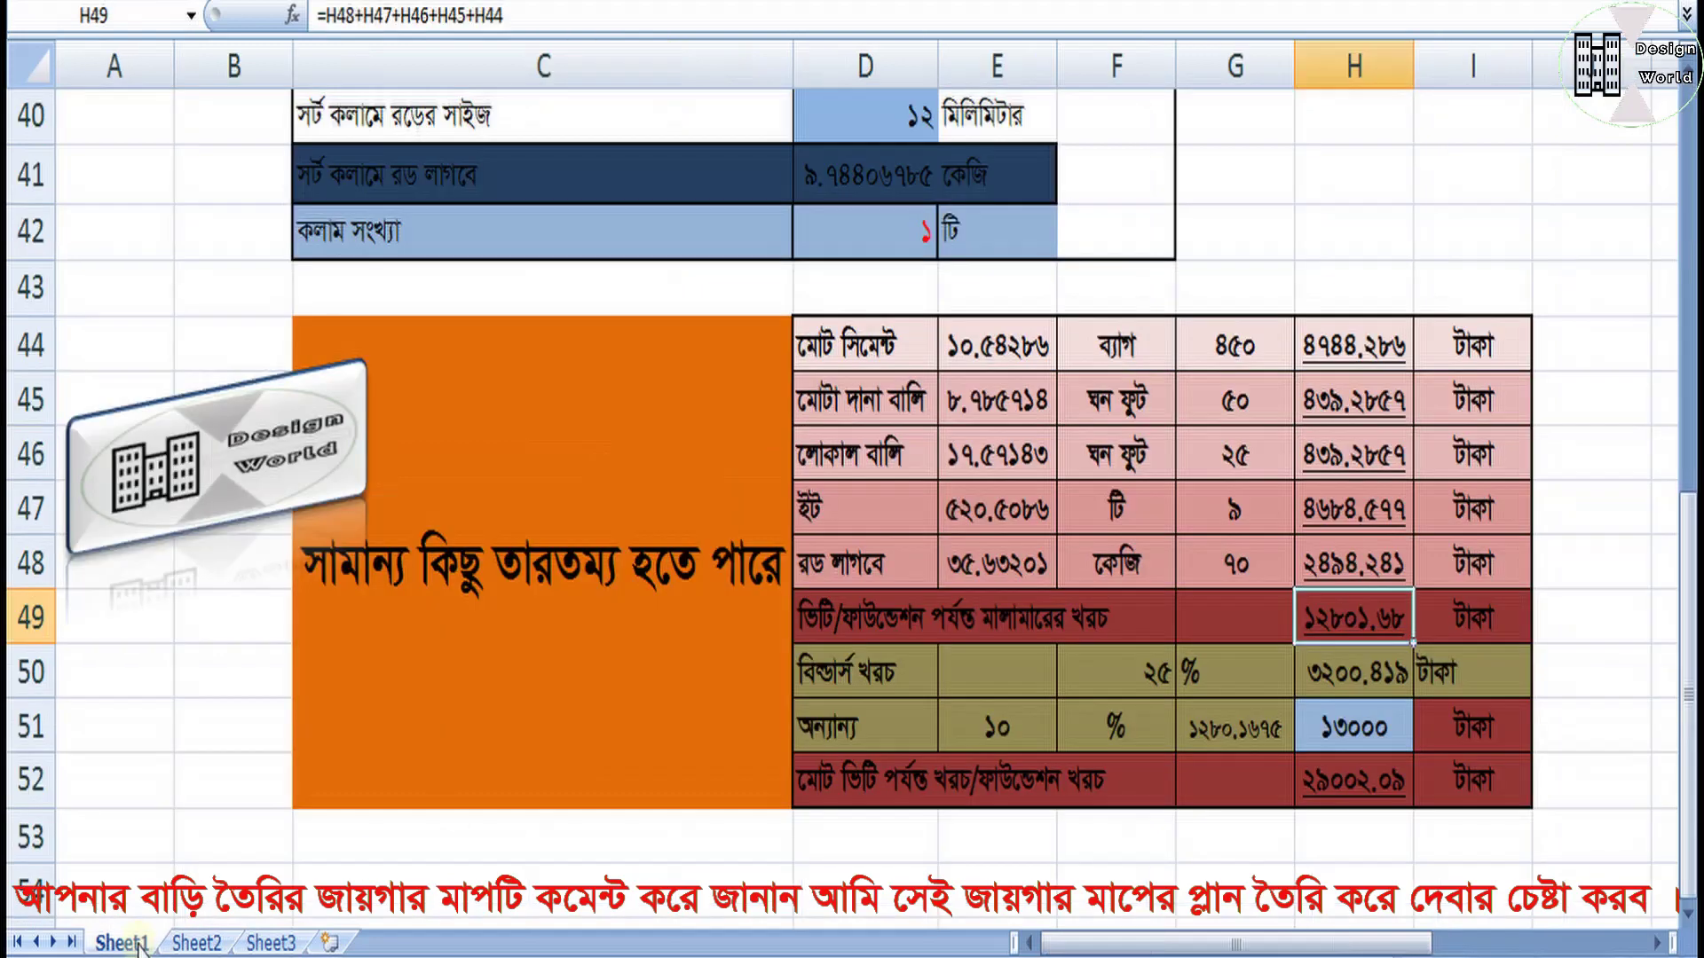
Step: For the 5 ft by 5 ft cost case, set both the foundation length and width to 5 feet in the Sheet1 estimate
left_click(124, 943)
scroll(771, 619, "up", 13)
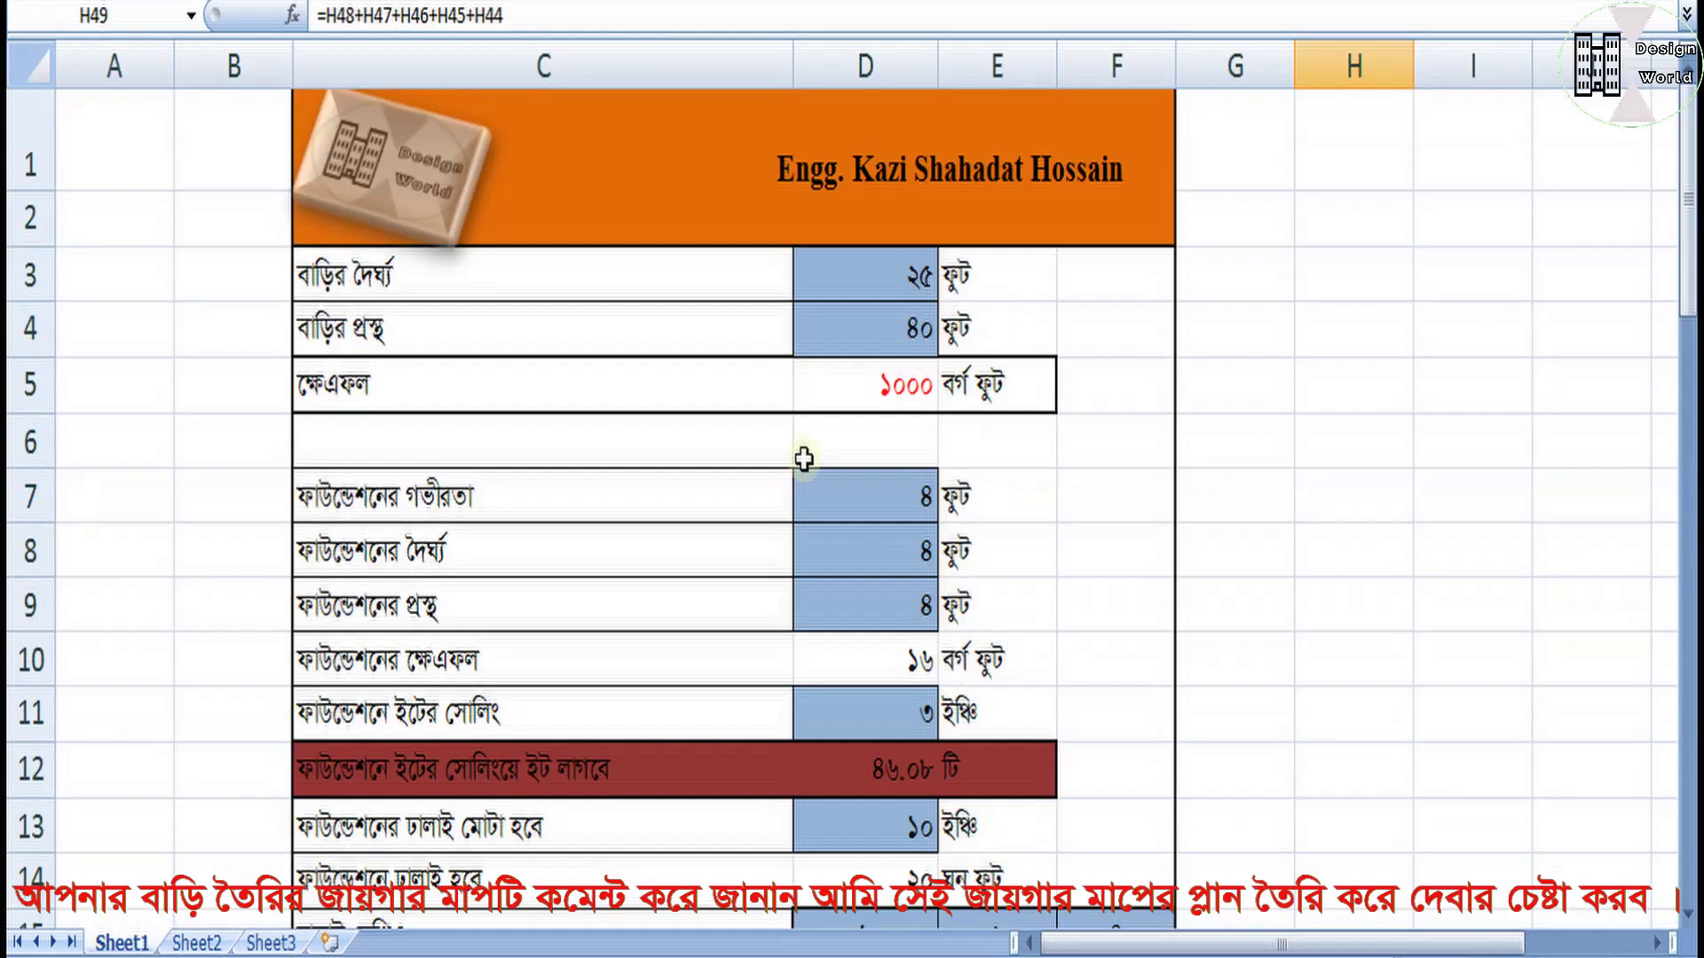
scroll(859, 529, "down", 1)
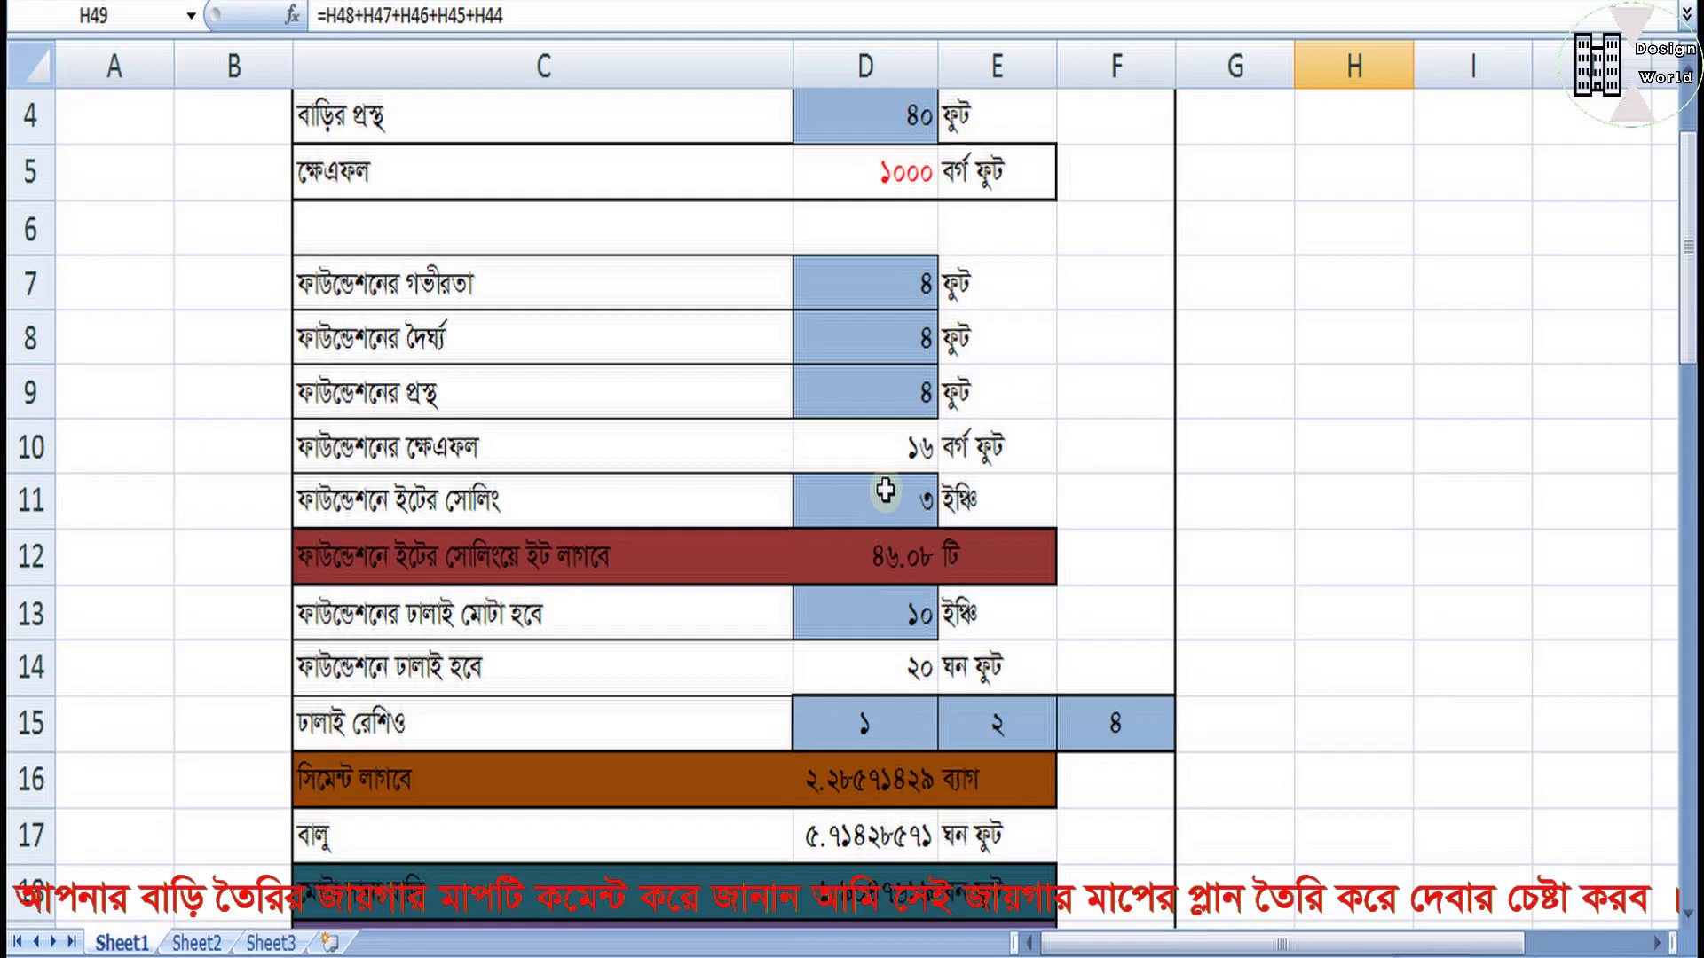
left_click(856, 349)
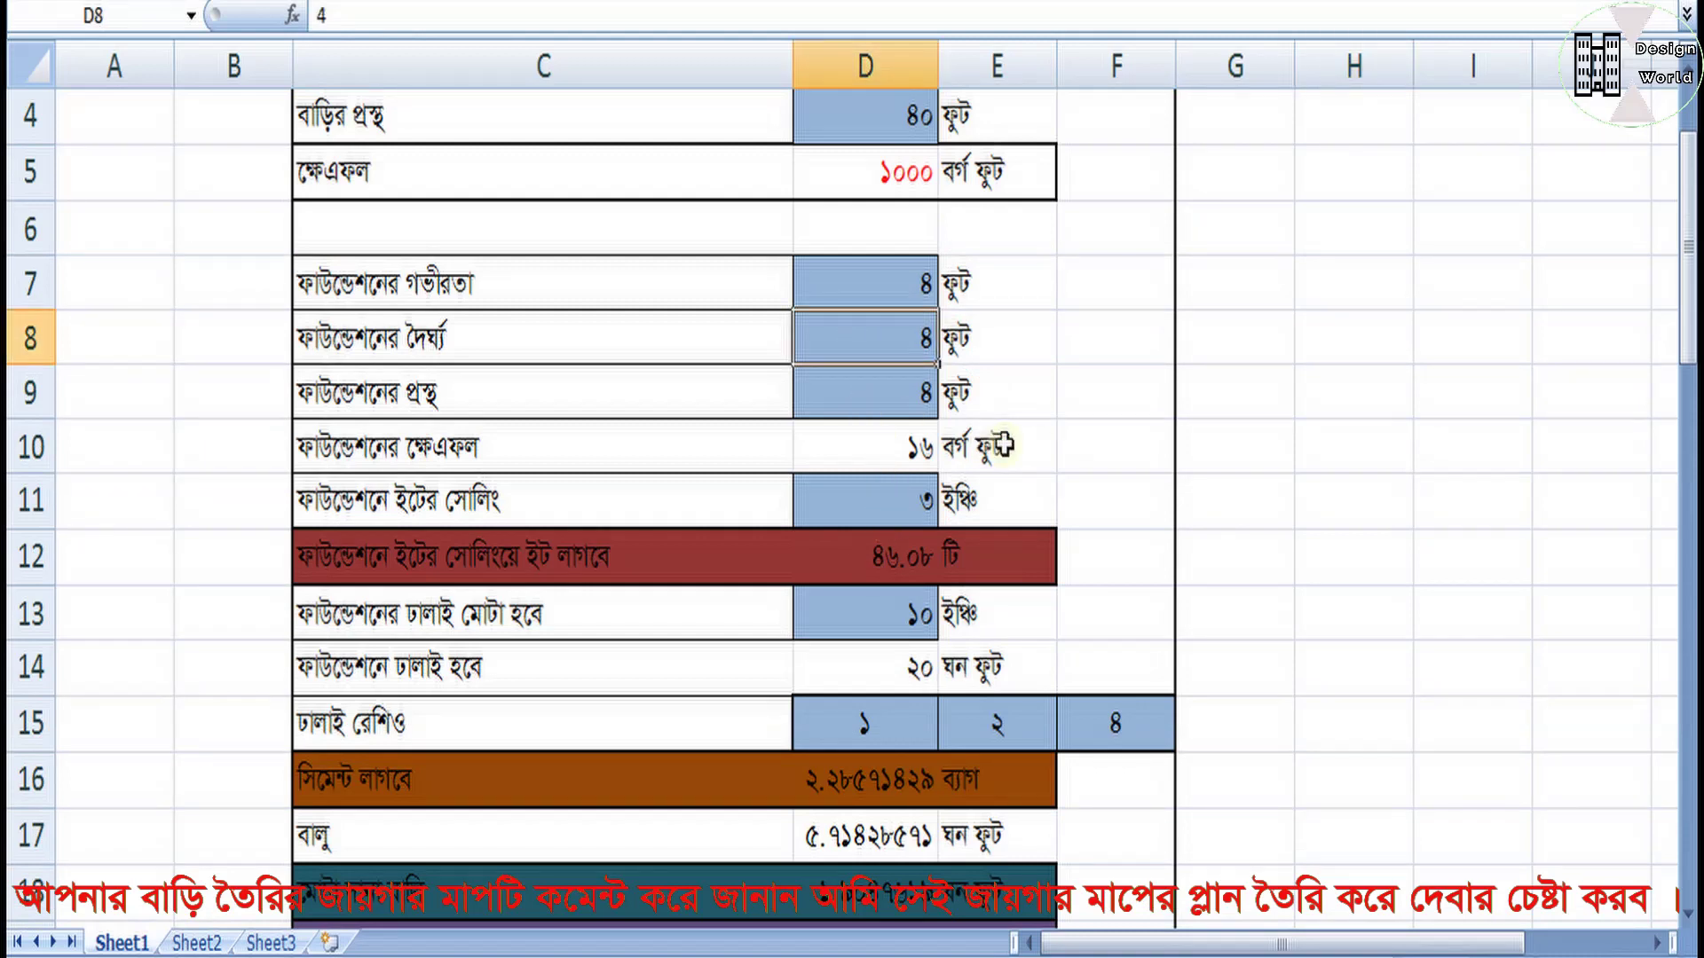
type("5")
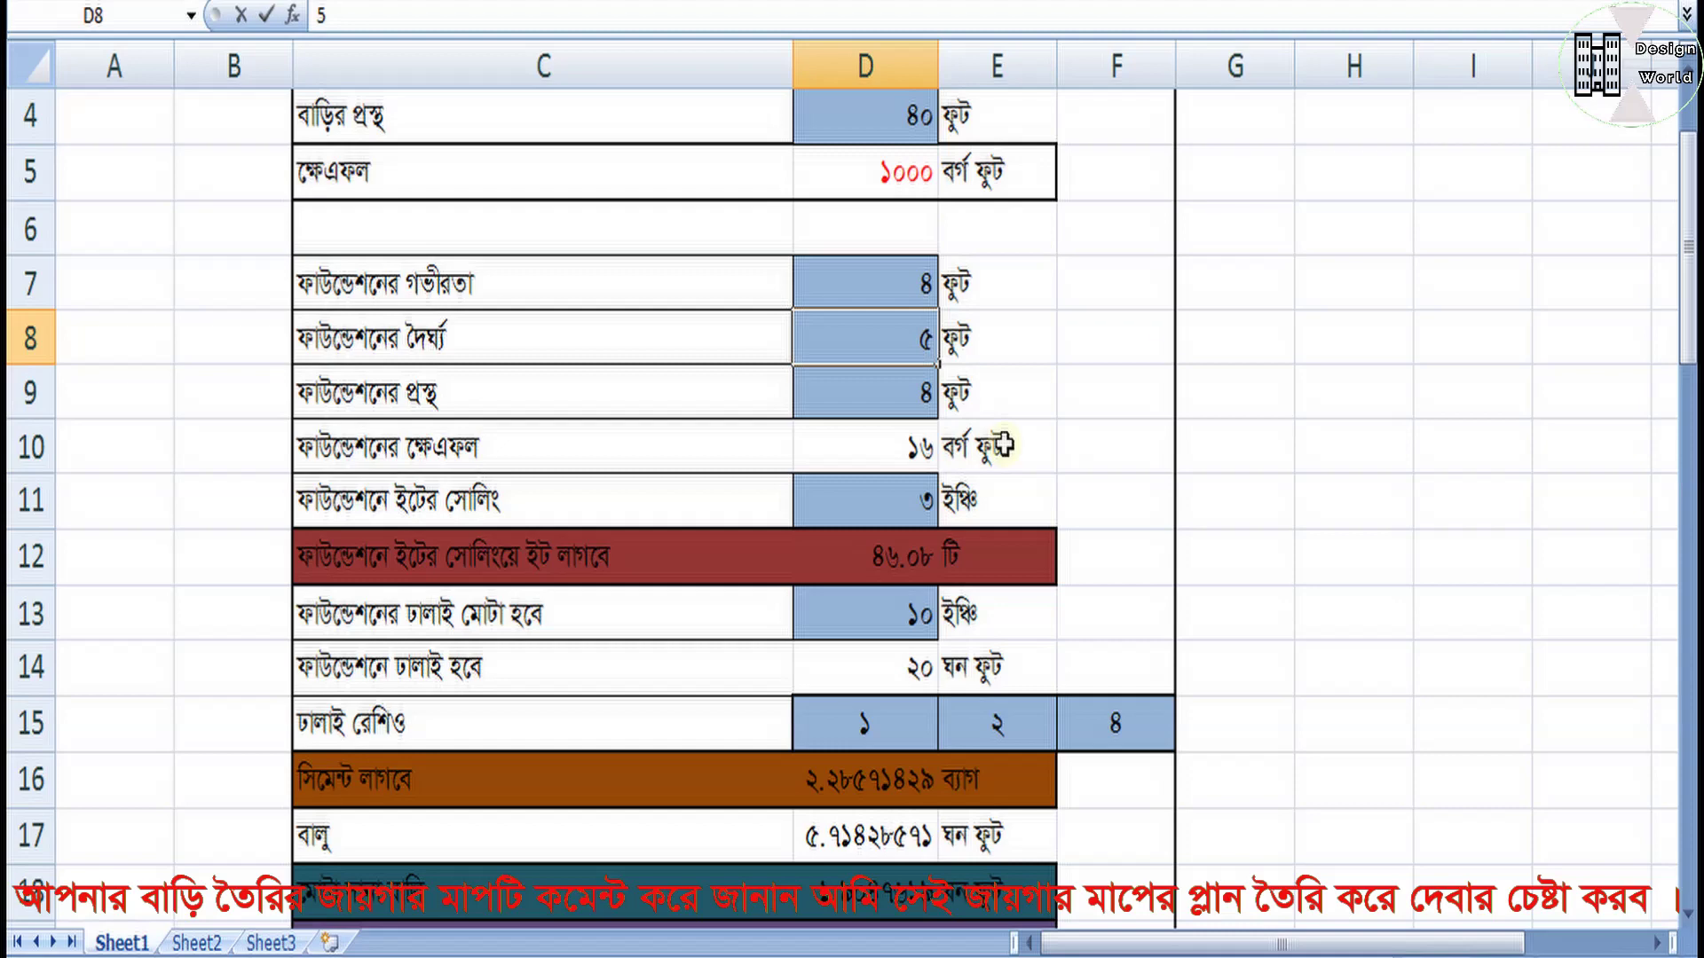
left_click(911, 388)
type("5")
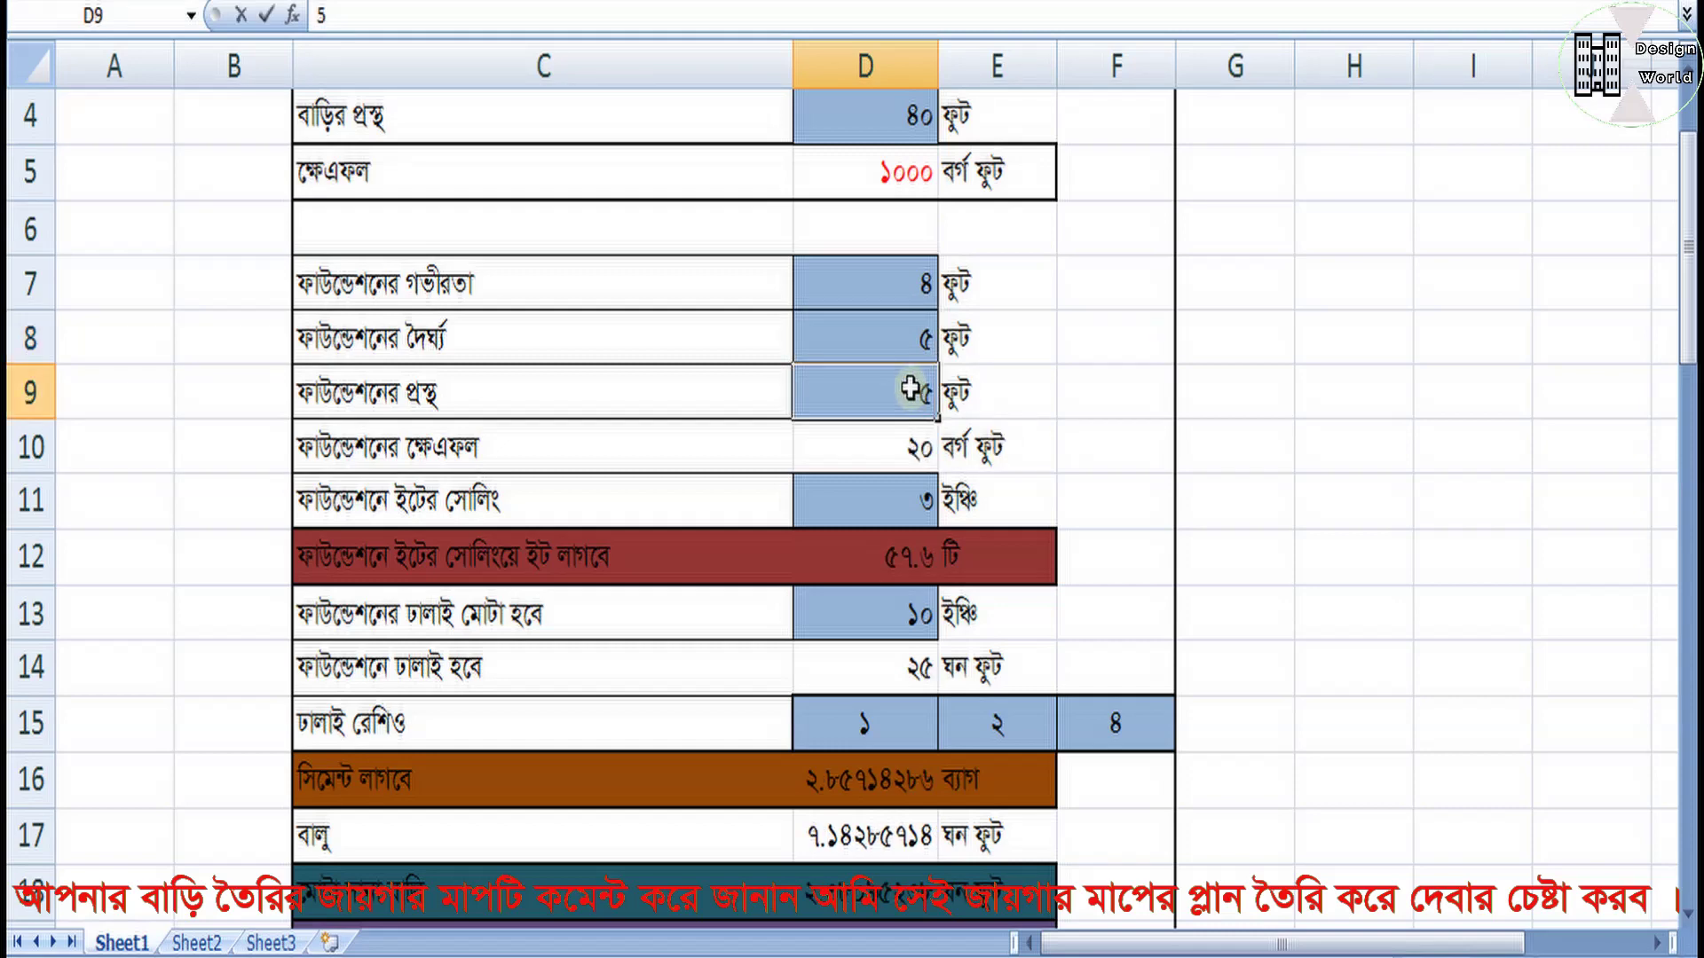
left_click(1023, 413)
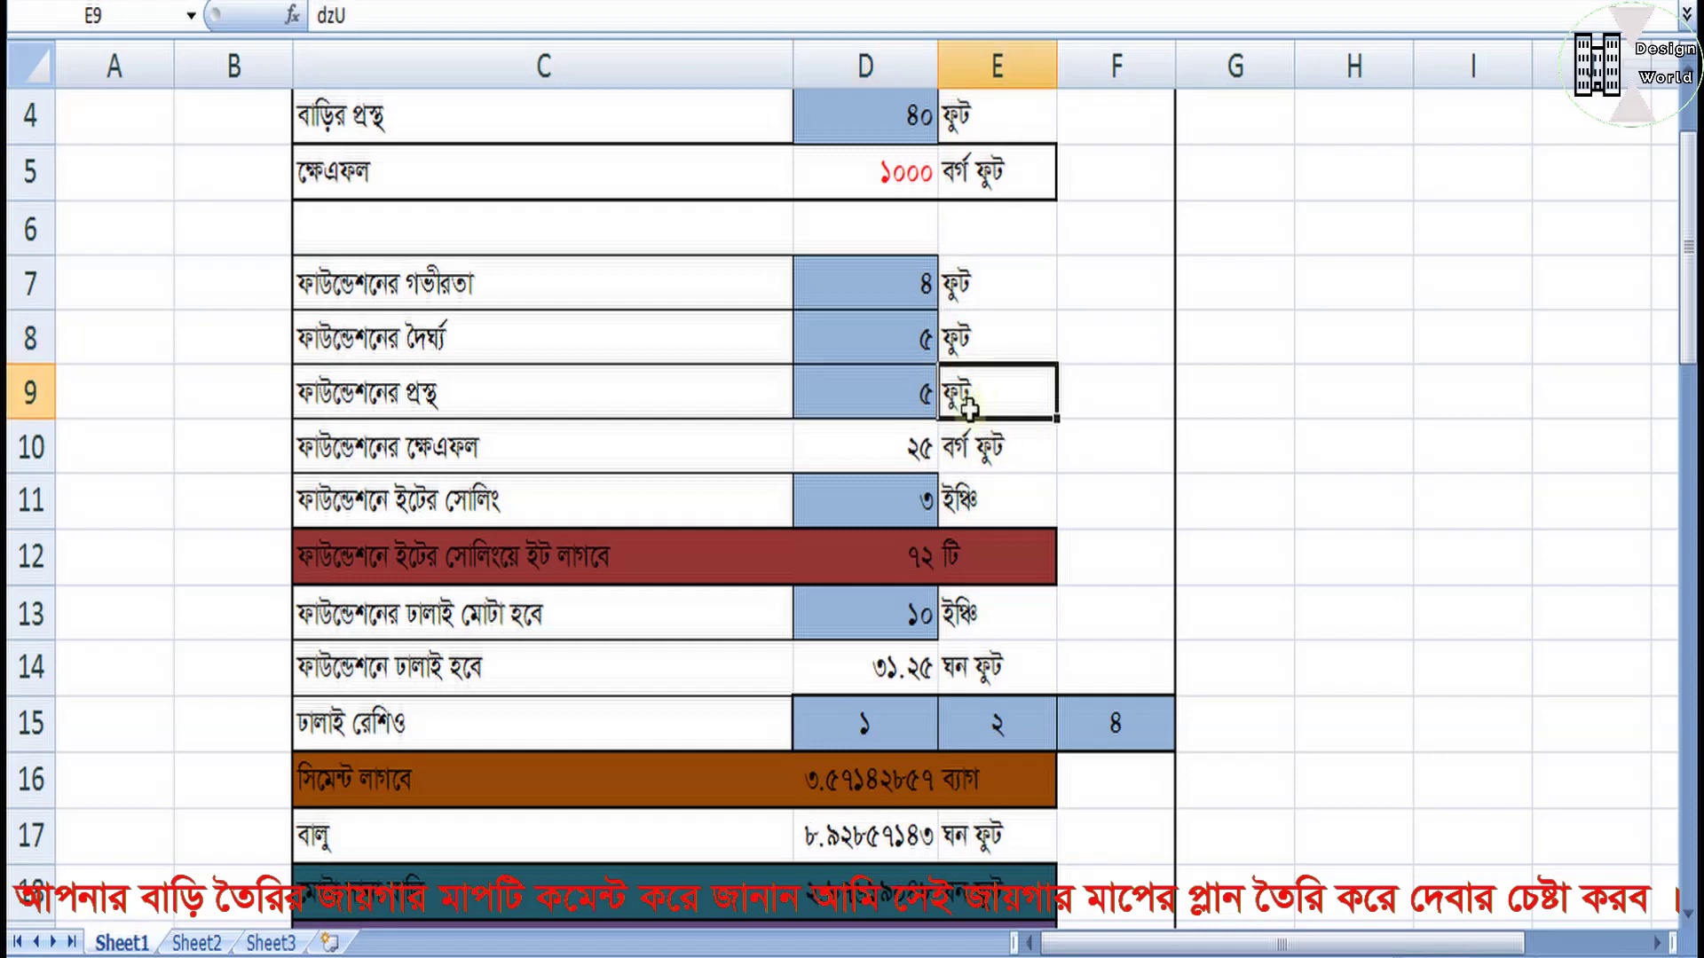
Step: Check the recalculated material cost up to foundation level and enter 15052 as the 5 ft by 5 ft cost on Sheet2
scroll(977, 406, "down", 13)
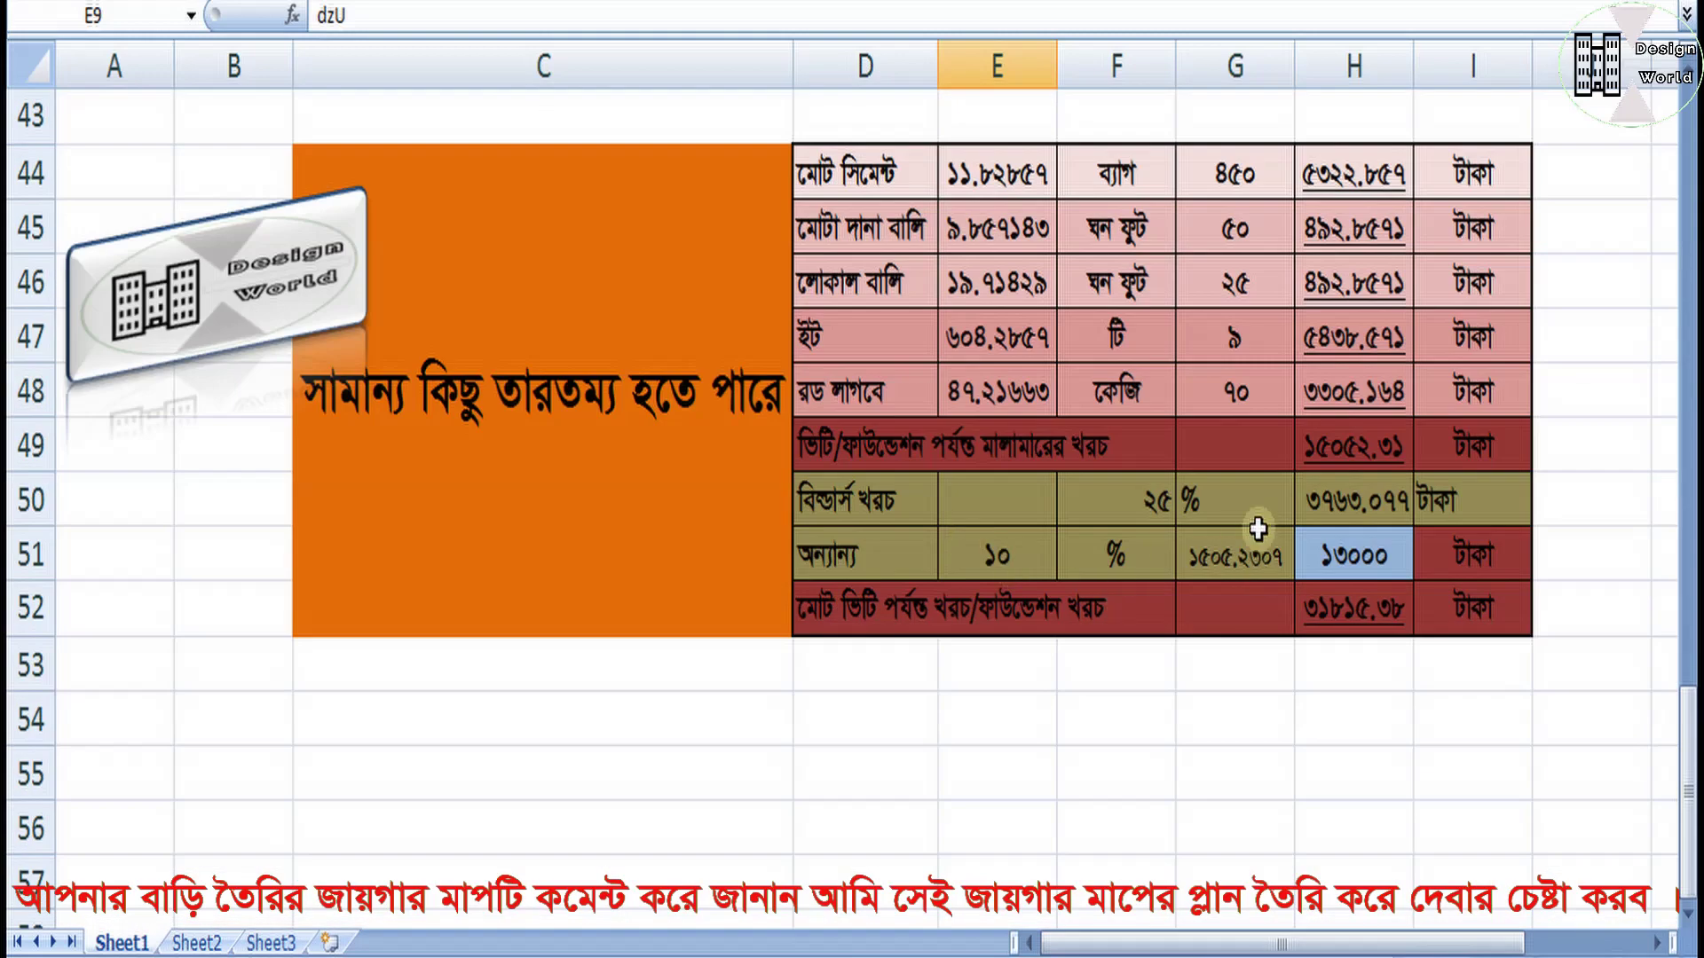
left_click(1341, 455)
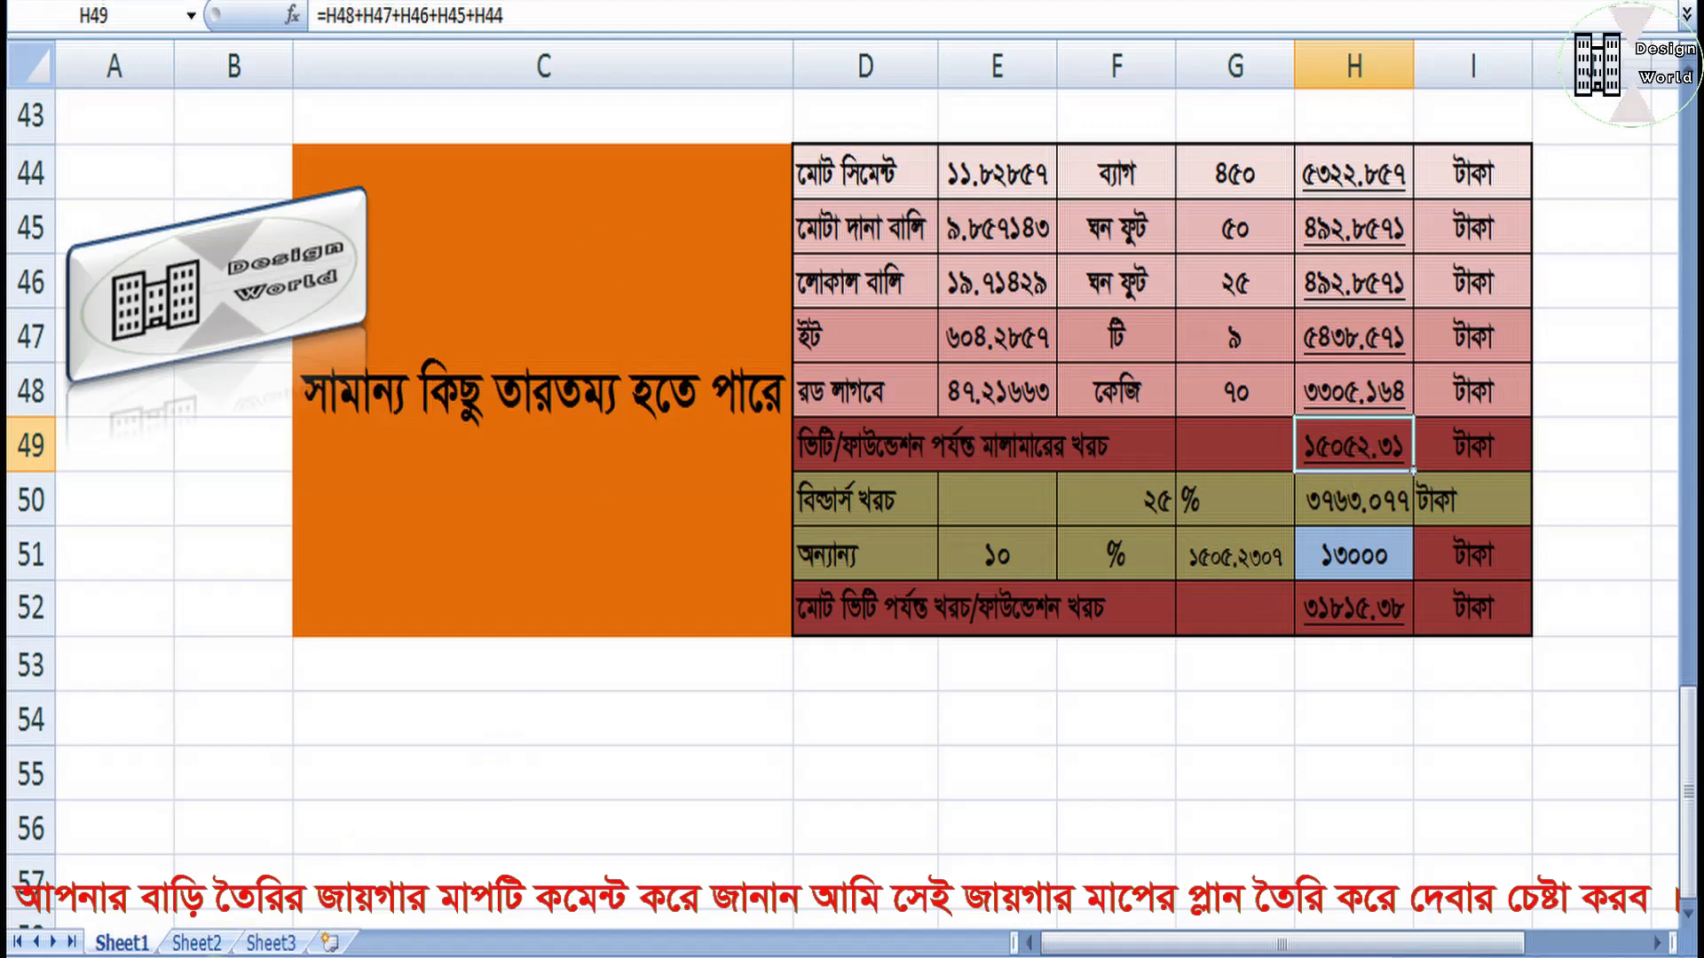
left_click(198, 942)
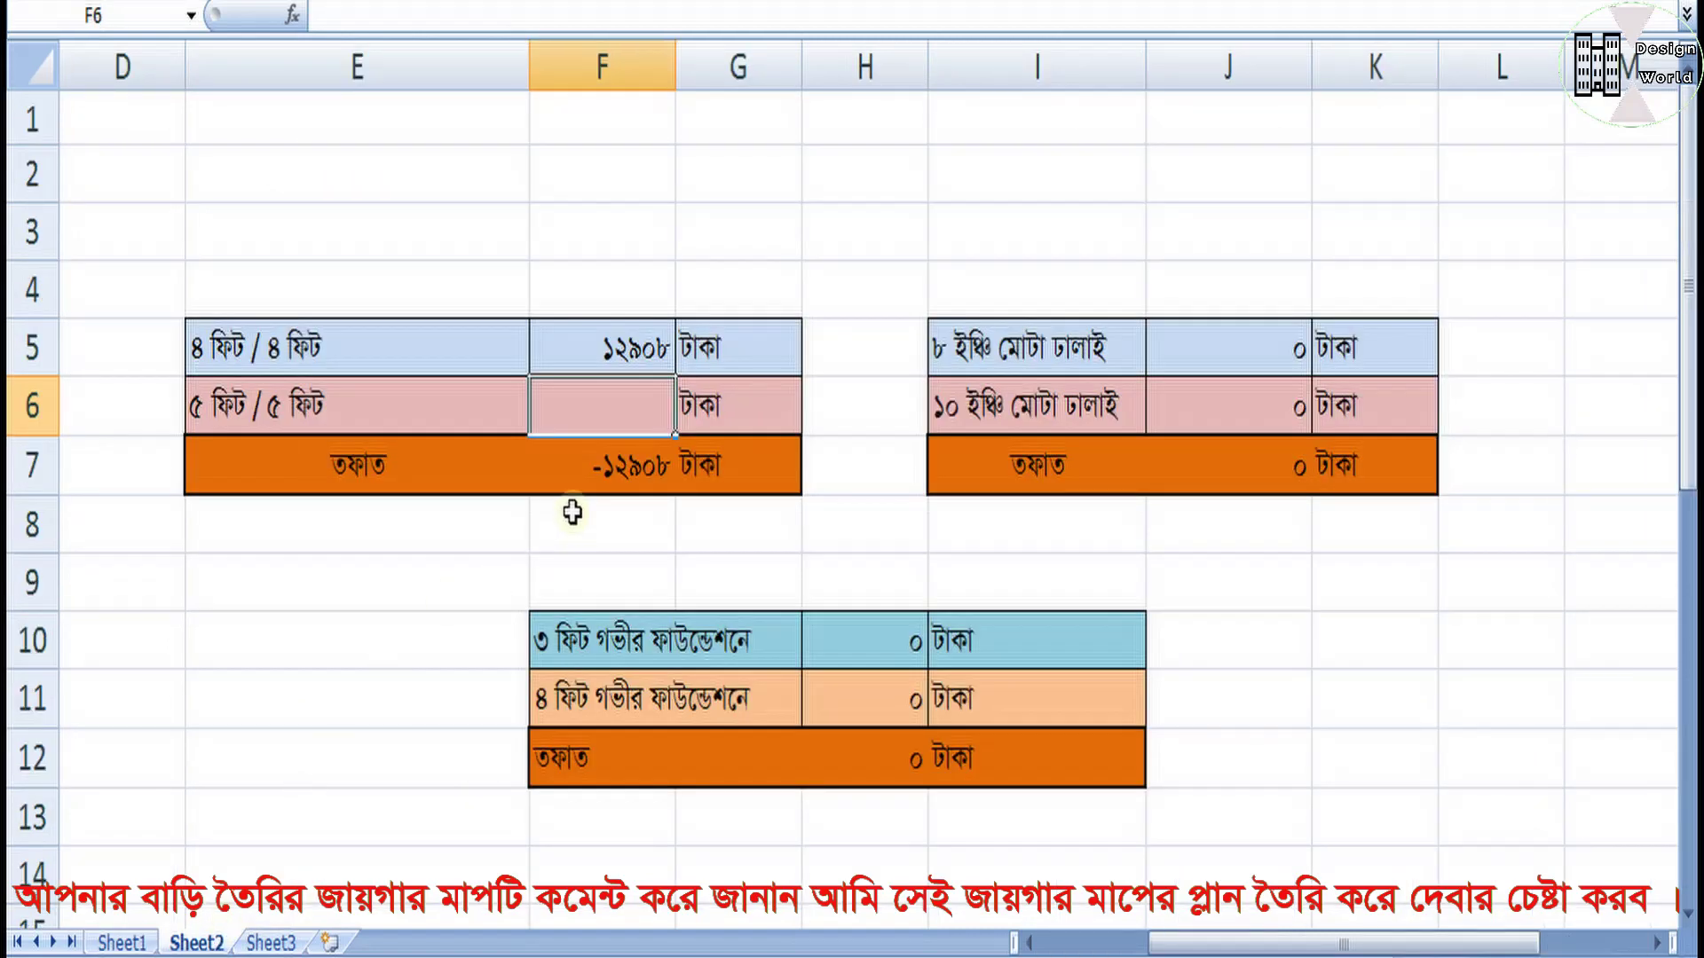
type("15052")
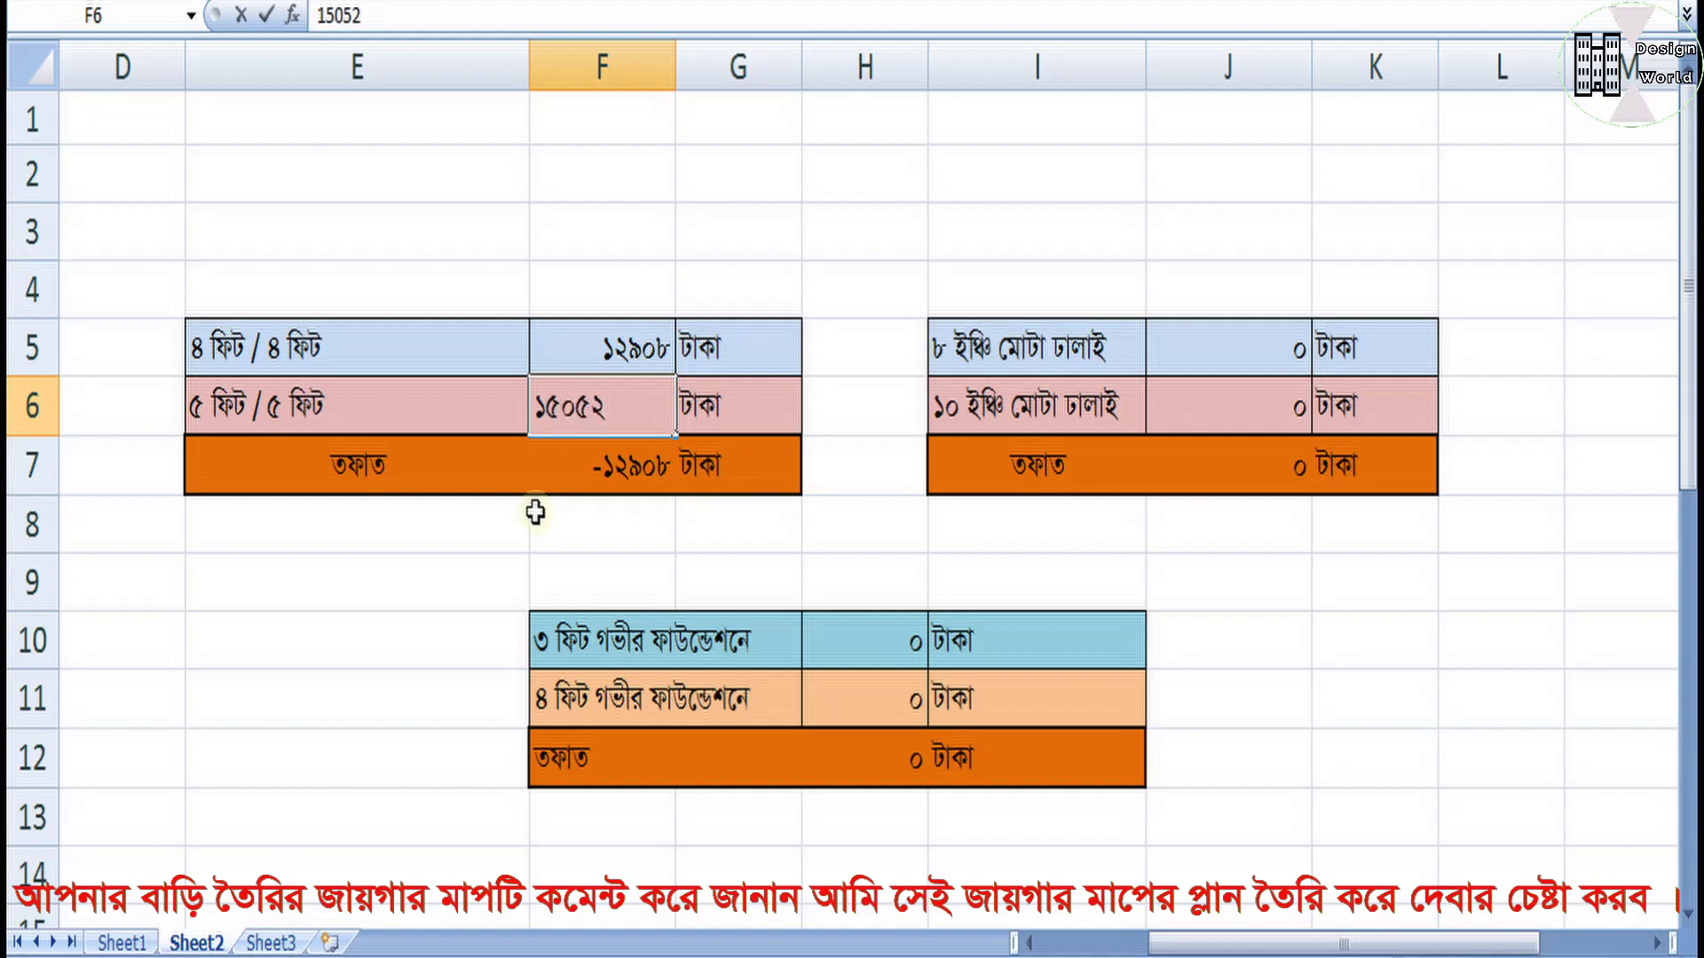
left_click(535, 512)
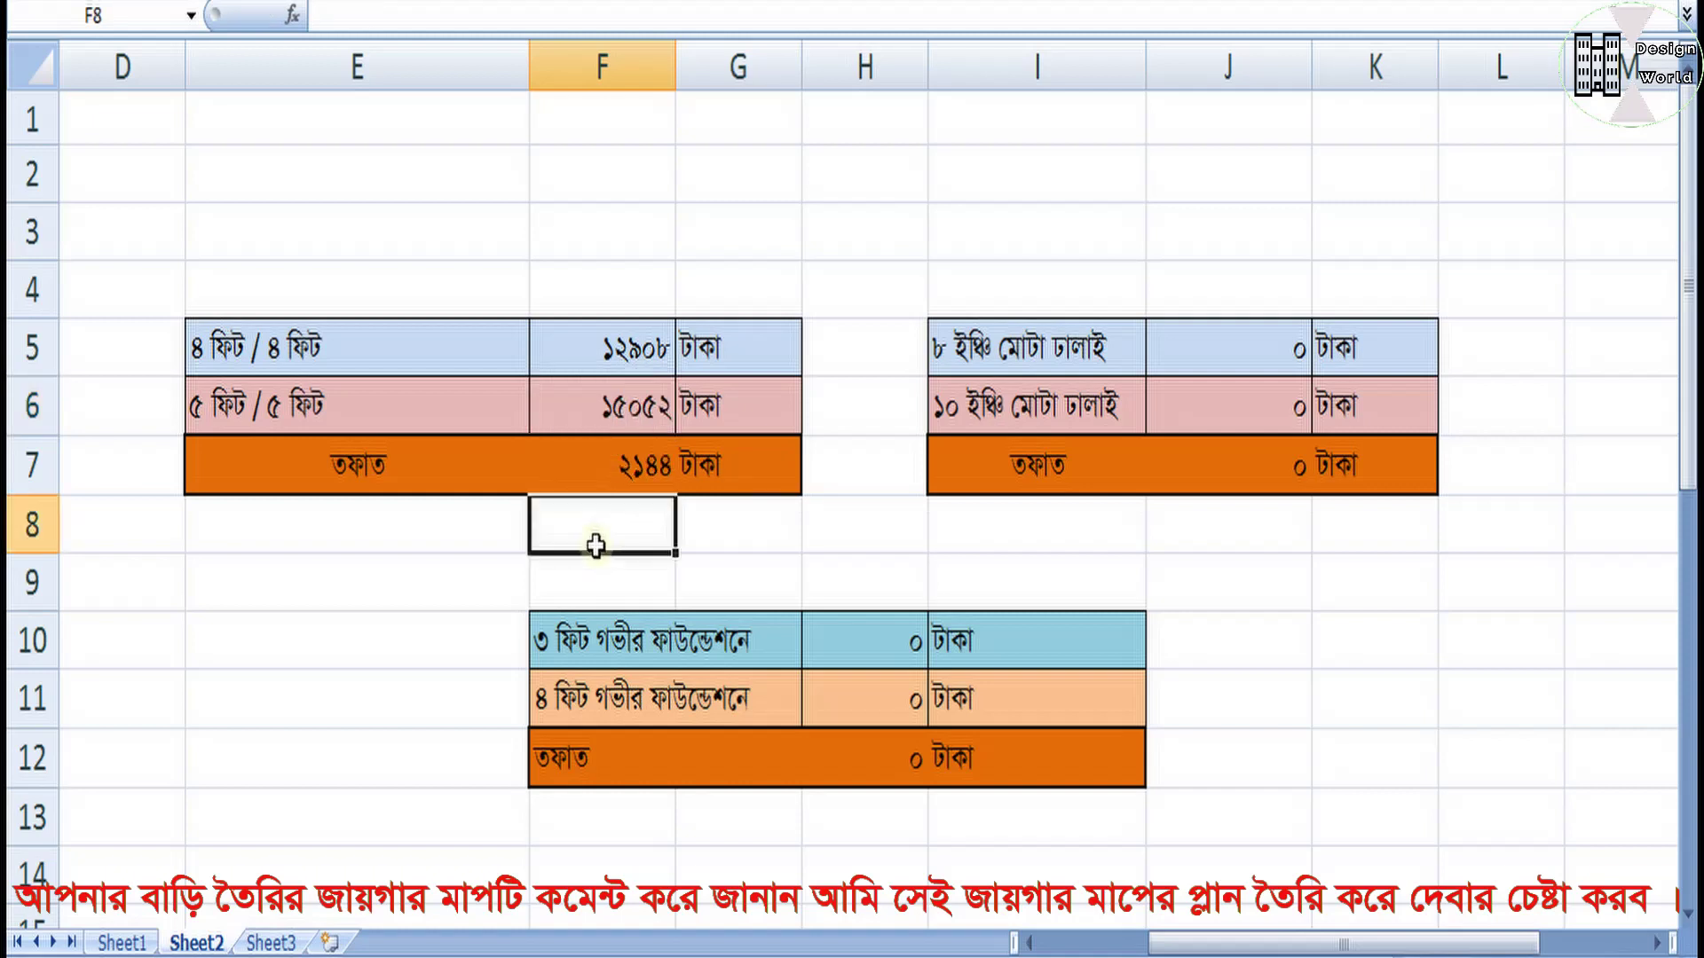
Step: Examine the cost difference between the 4 ft by 4 ft and 5 ft by 5 ft foundations
left_click(631, 472)
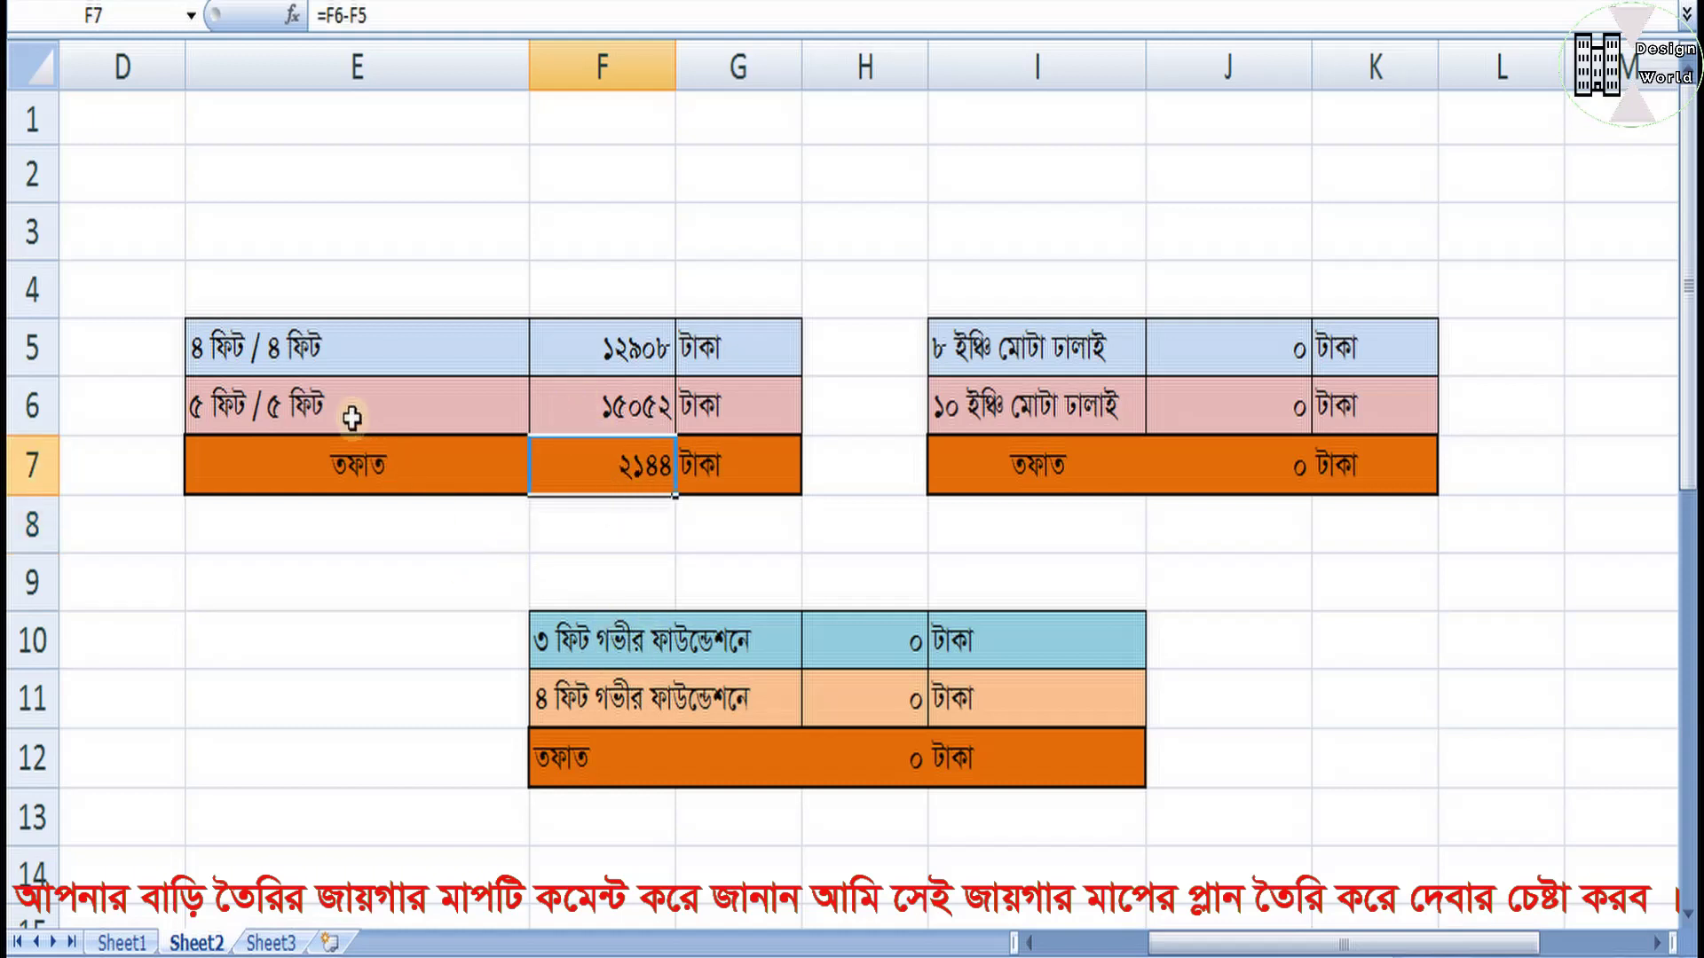
left_click(337, 347)
left_click(603, 352)
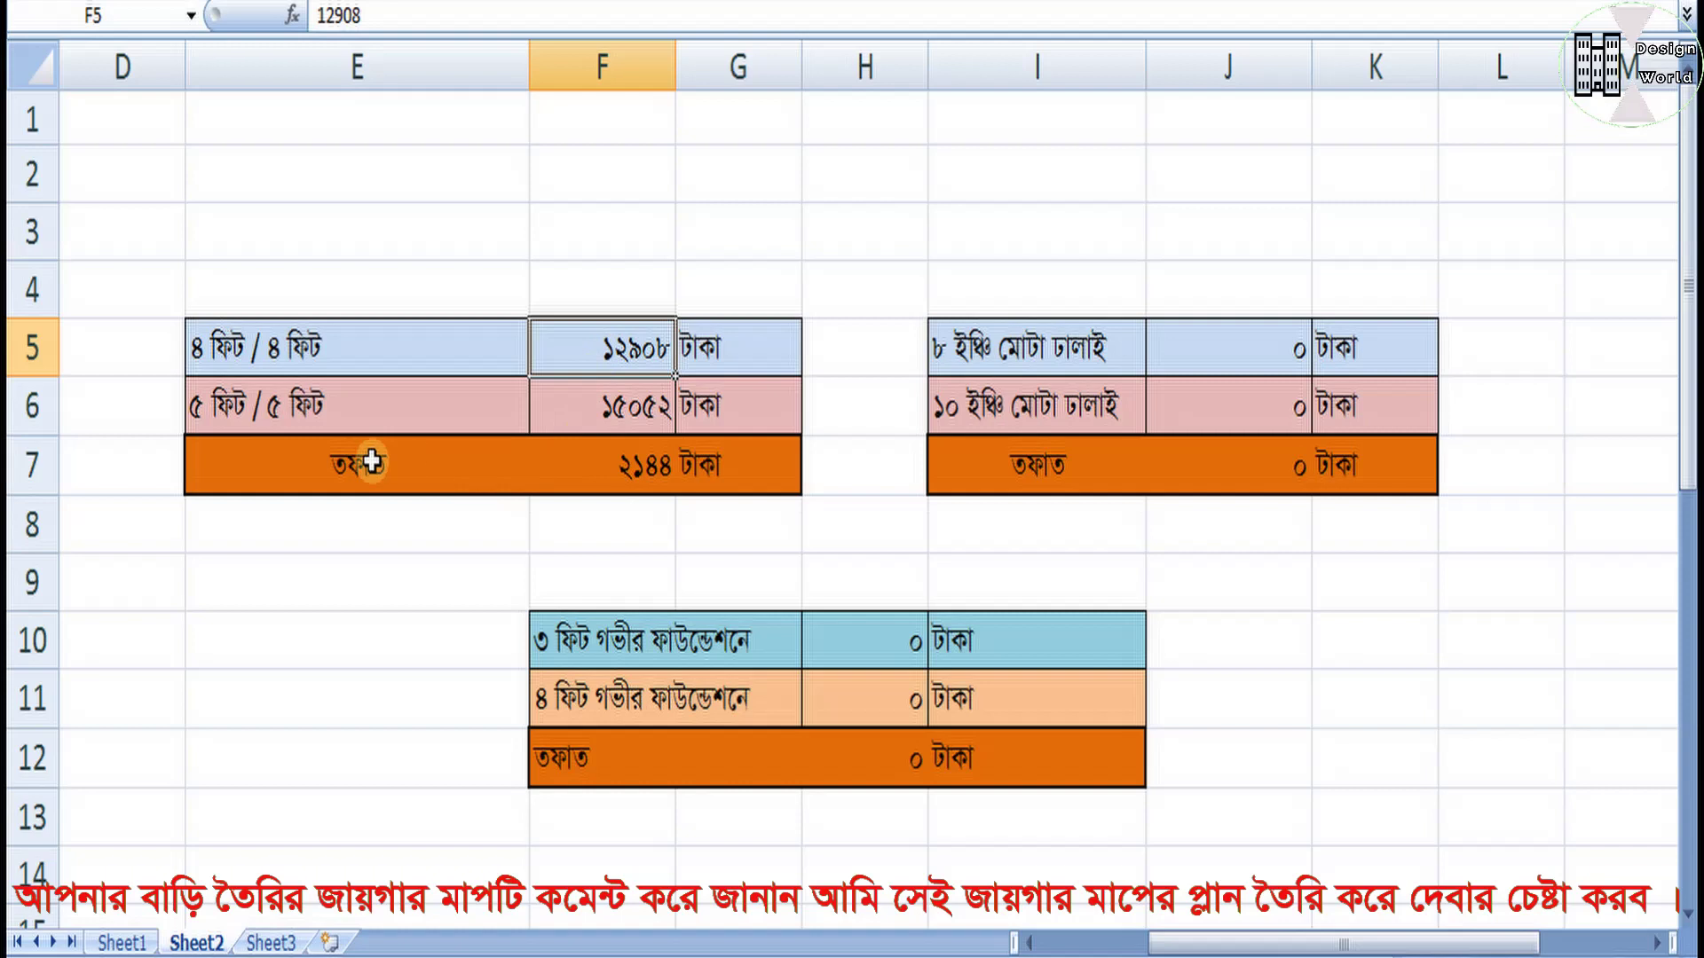
left_click(331, 420)
left_click(572, 428)
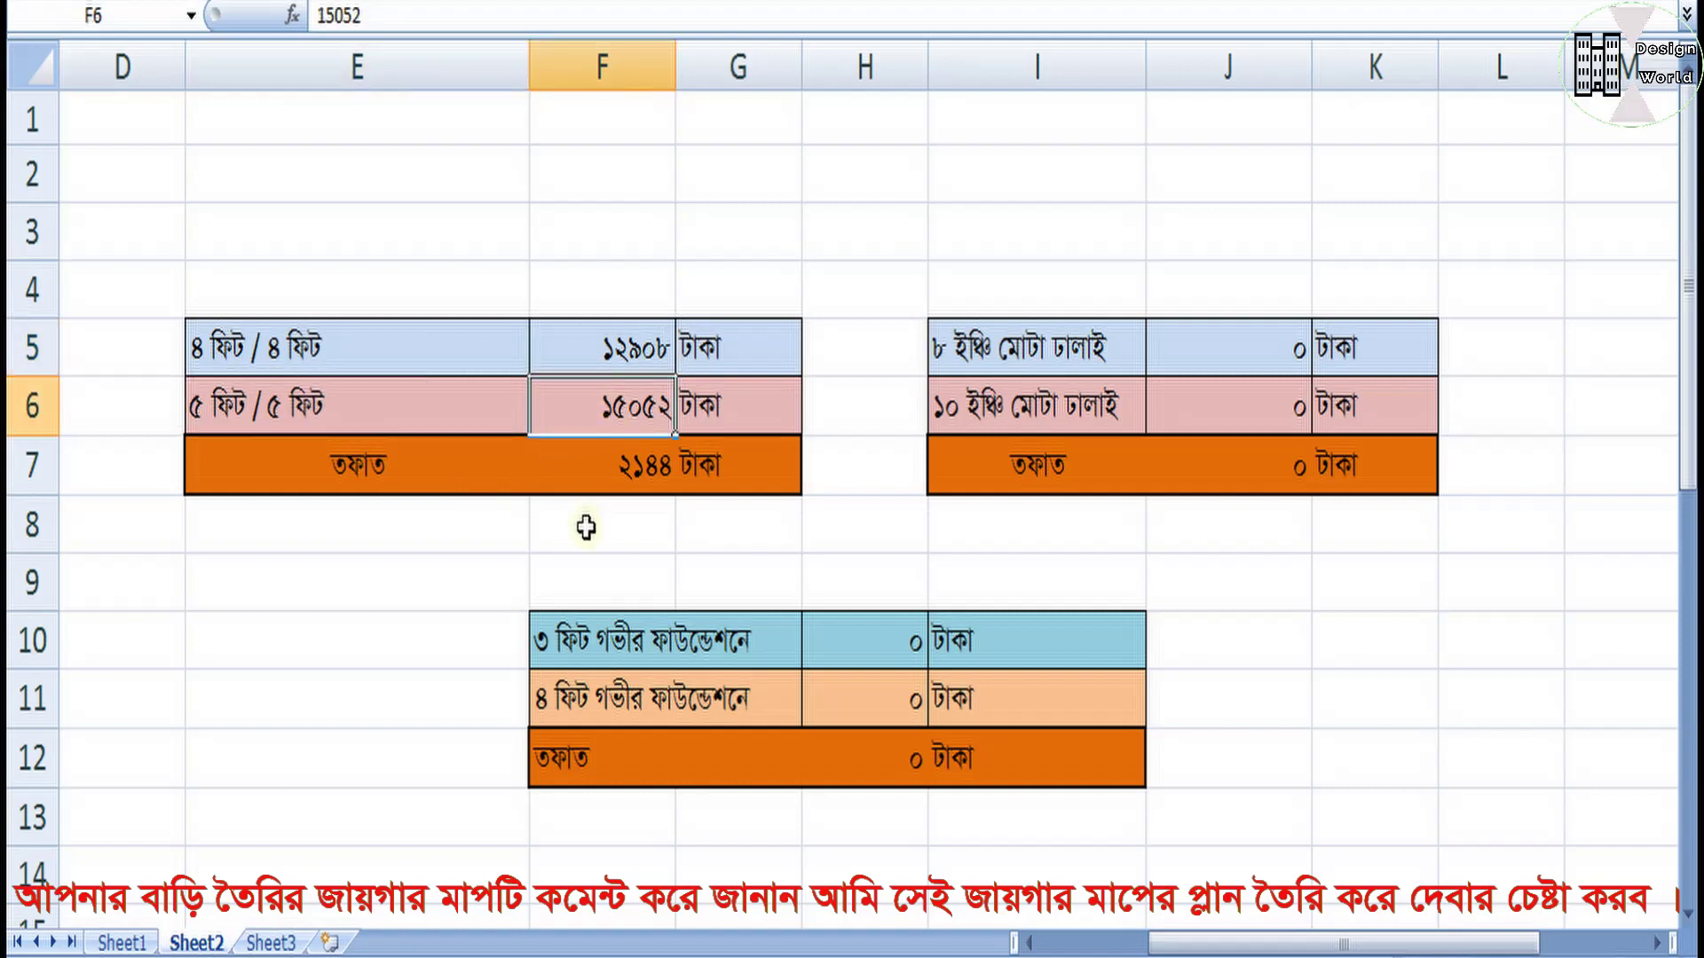
left_click(591, 525)
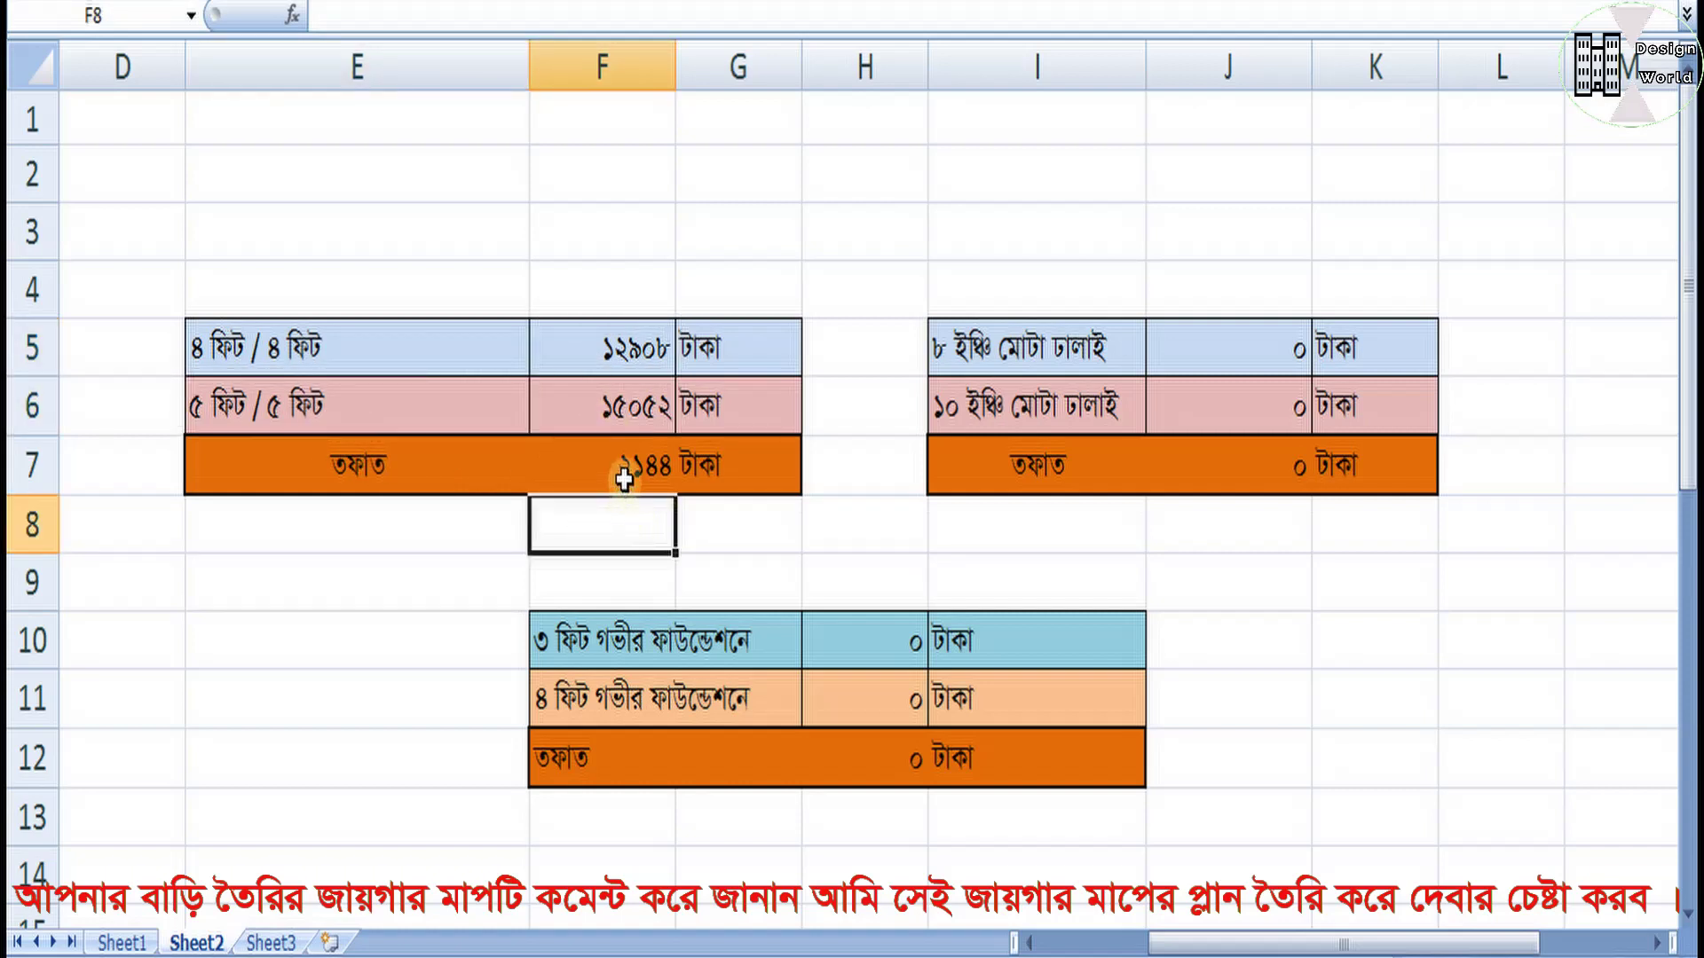
left_click(623, 472)
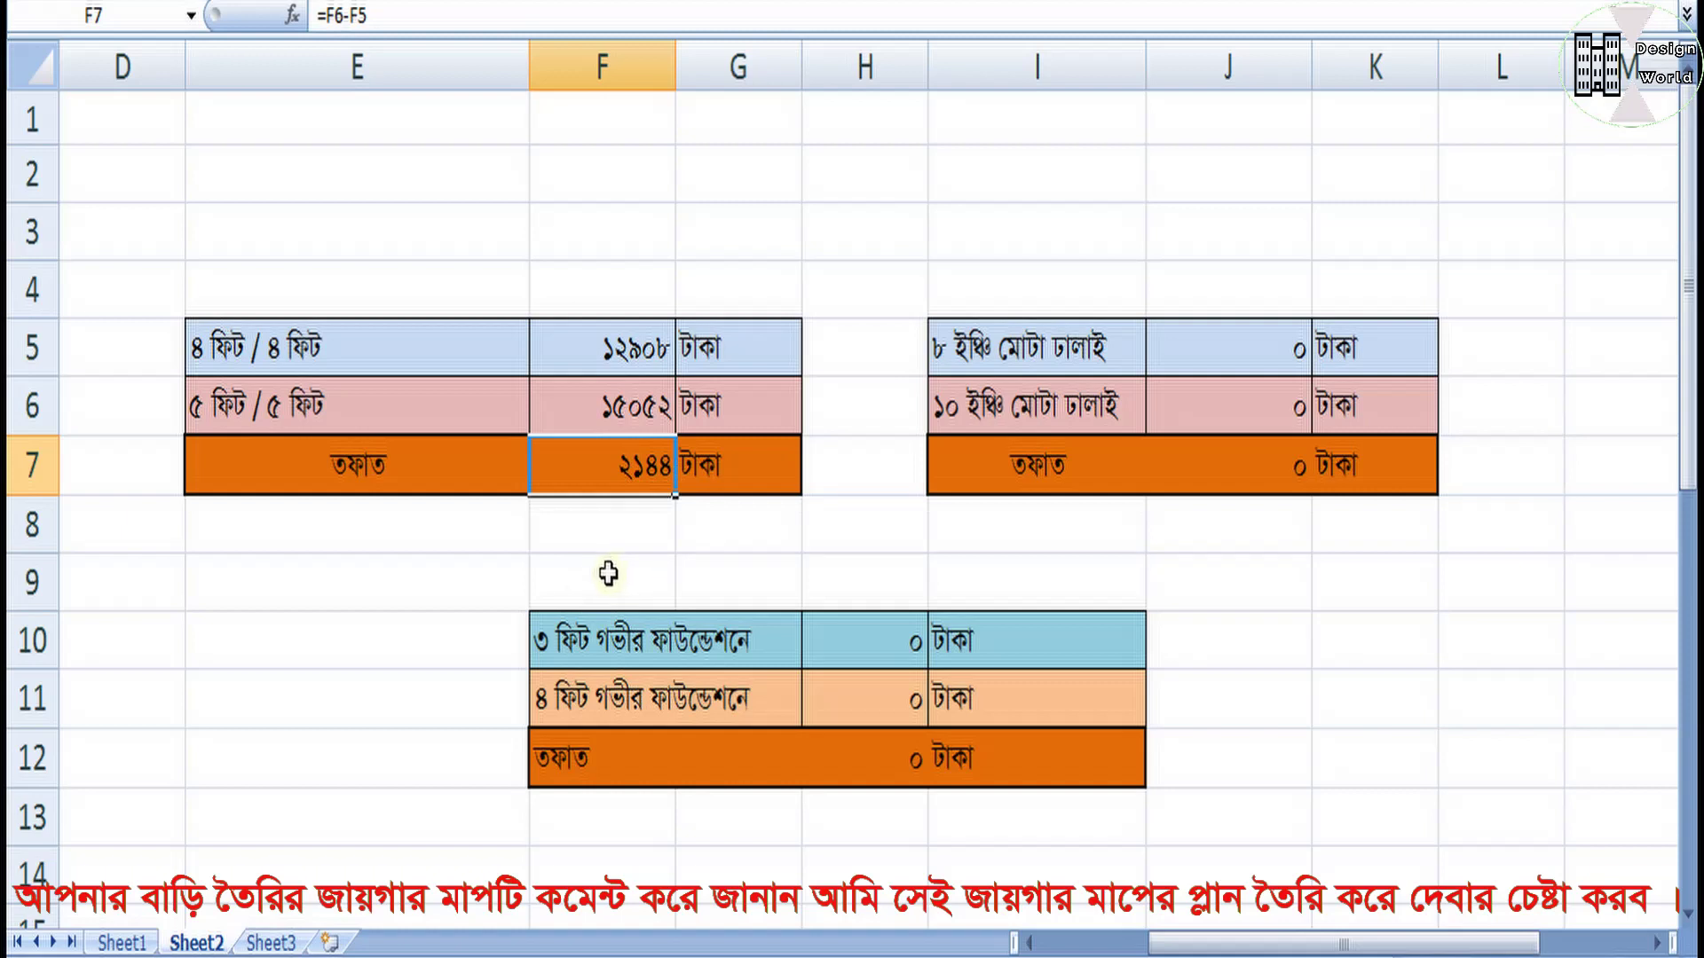
left_click(581, 581)
left_click(604, 477)
left_click(604, 533)
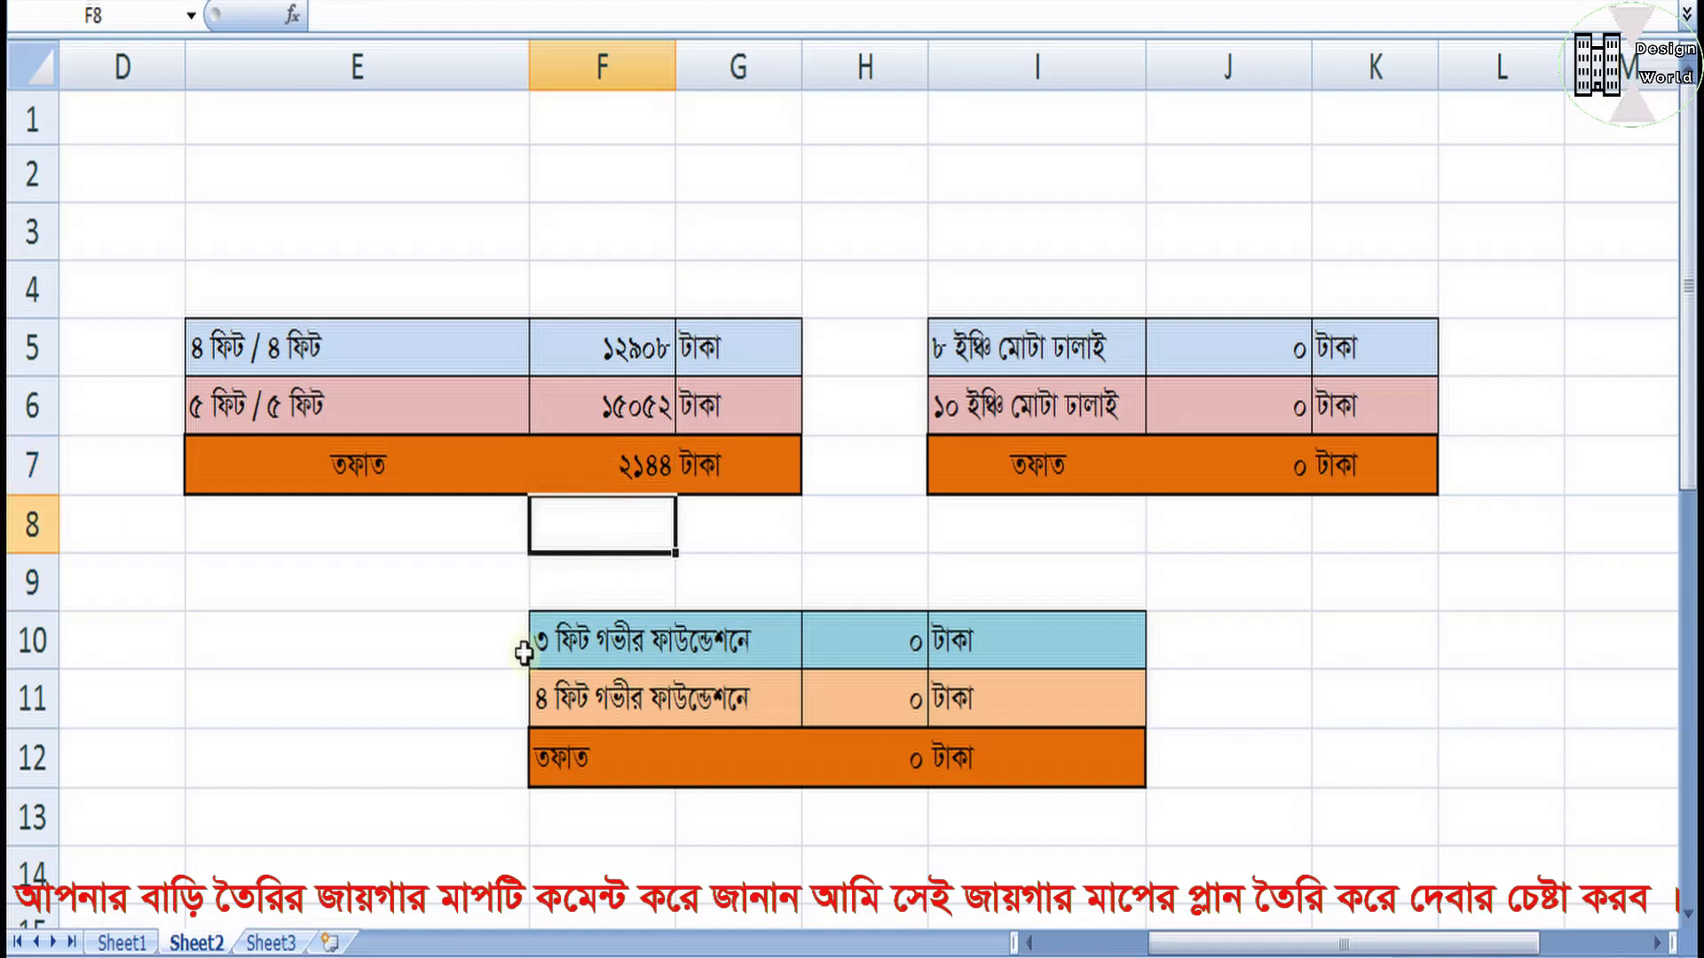
Step: Recheck the short column details and column count behind the cost figures in the Sheet1 estimate
left_click(134, 942)
scroll(568, 679, "up", 6)
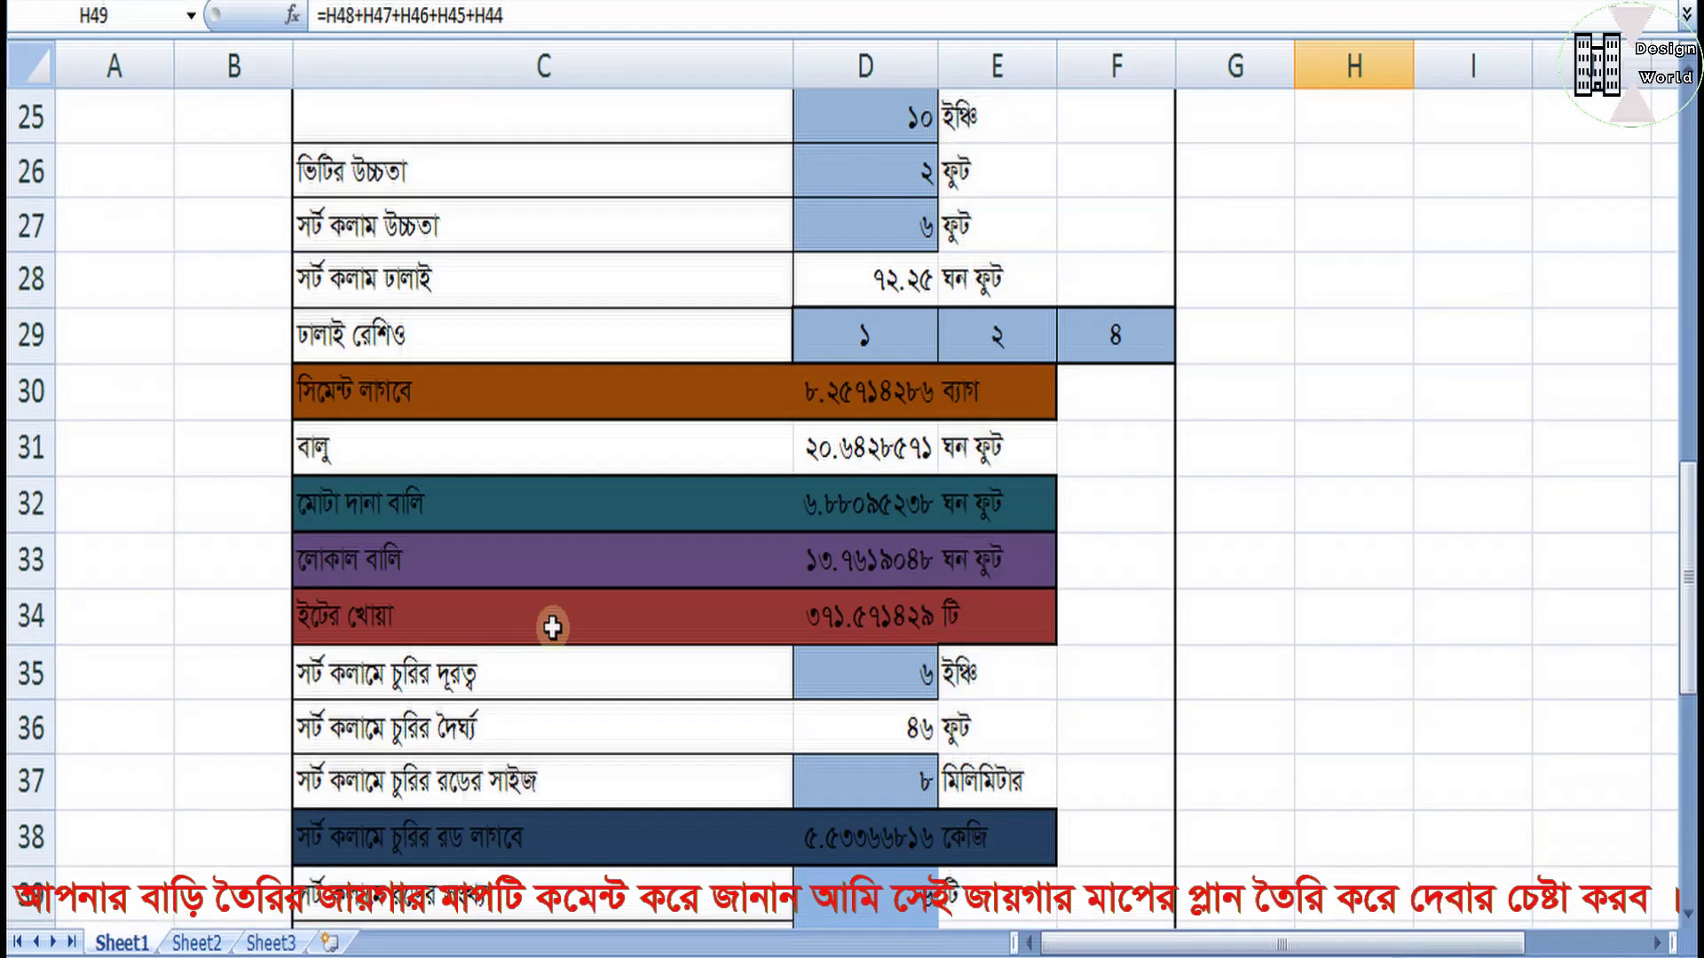
scroll(561, 690, "down", 2)
scroll(561, 690, "down", 1)
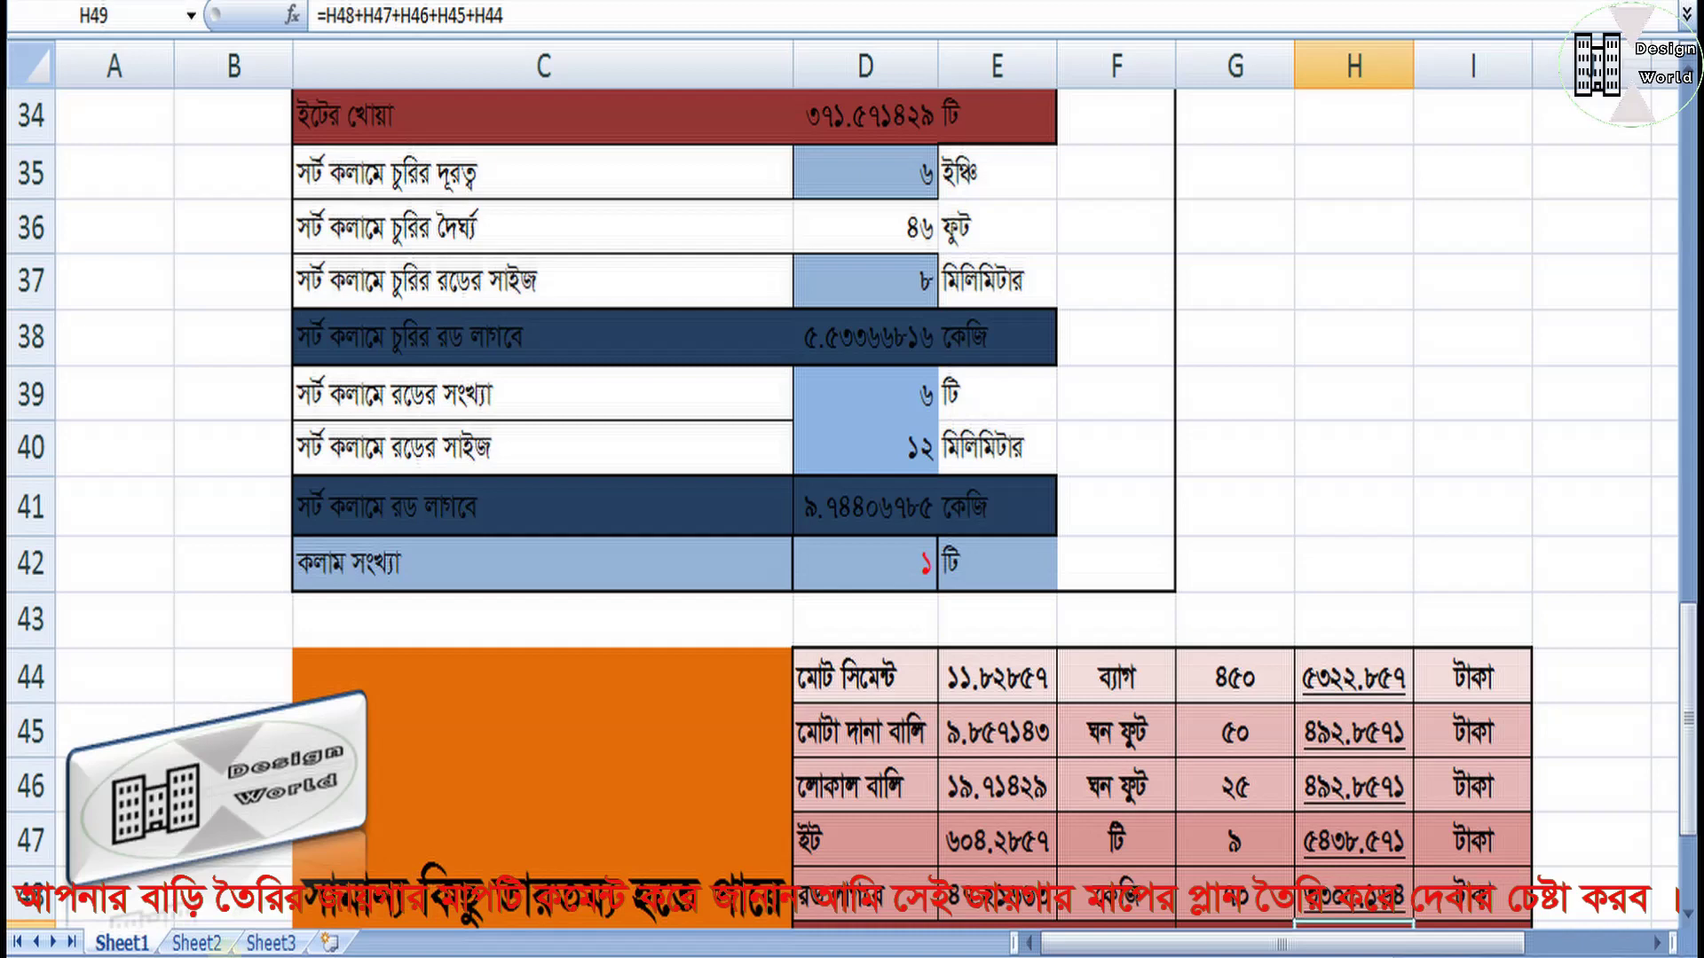
Step: Return to Sheet2 and go over the two foundation size costs and their difference once more
left_click(197, 943)
left_click(721, 522)
left_click(616, 542)
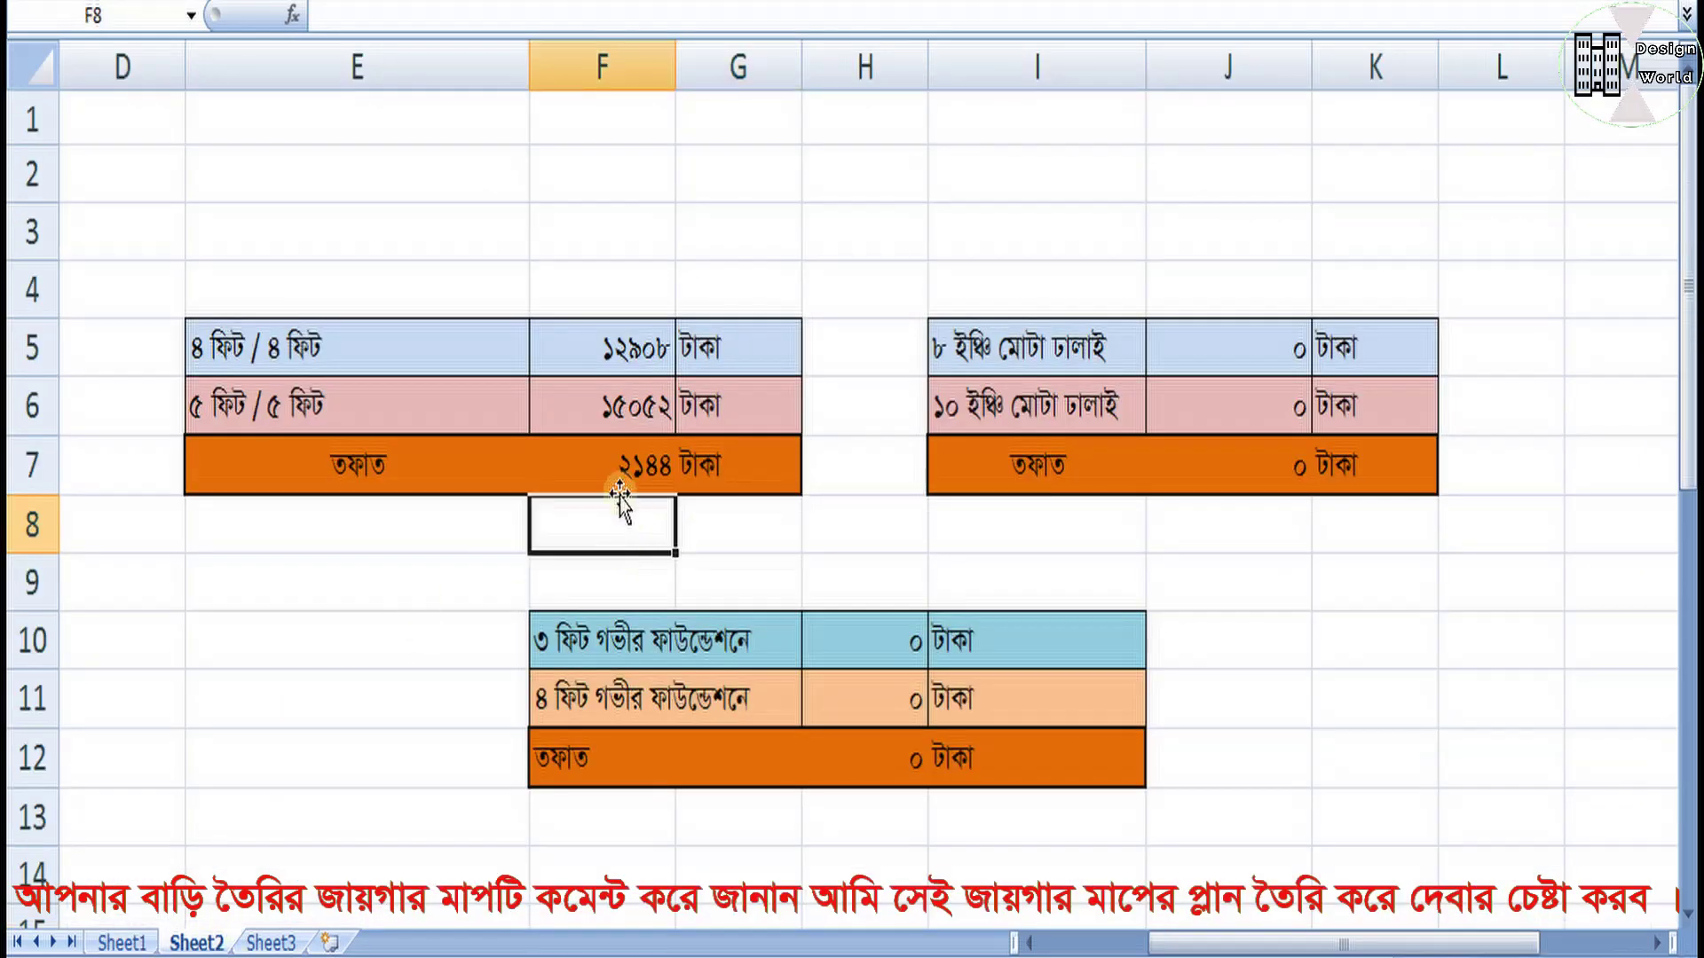
left_click(276, 367)
left_click(665, 355)
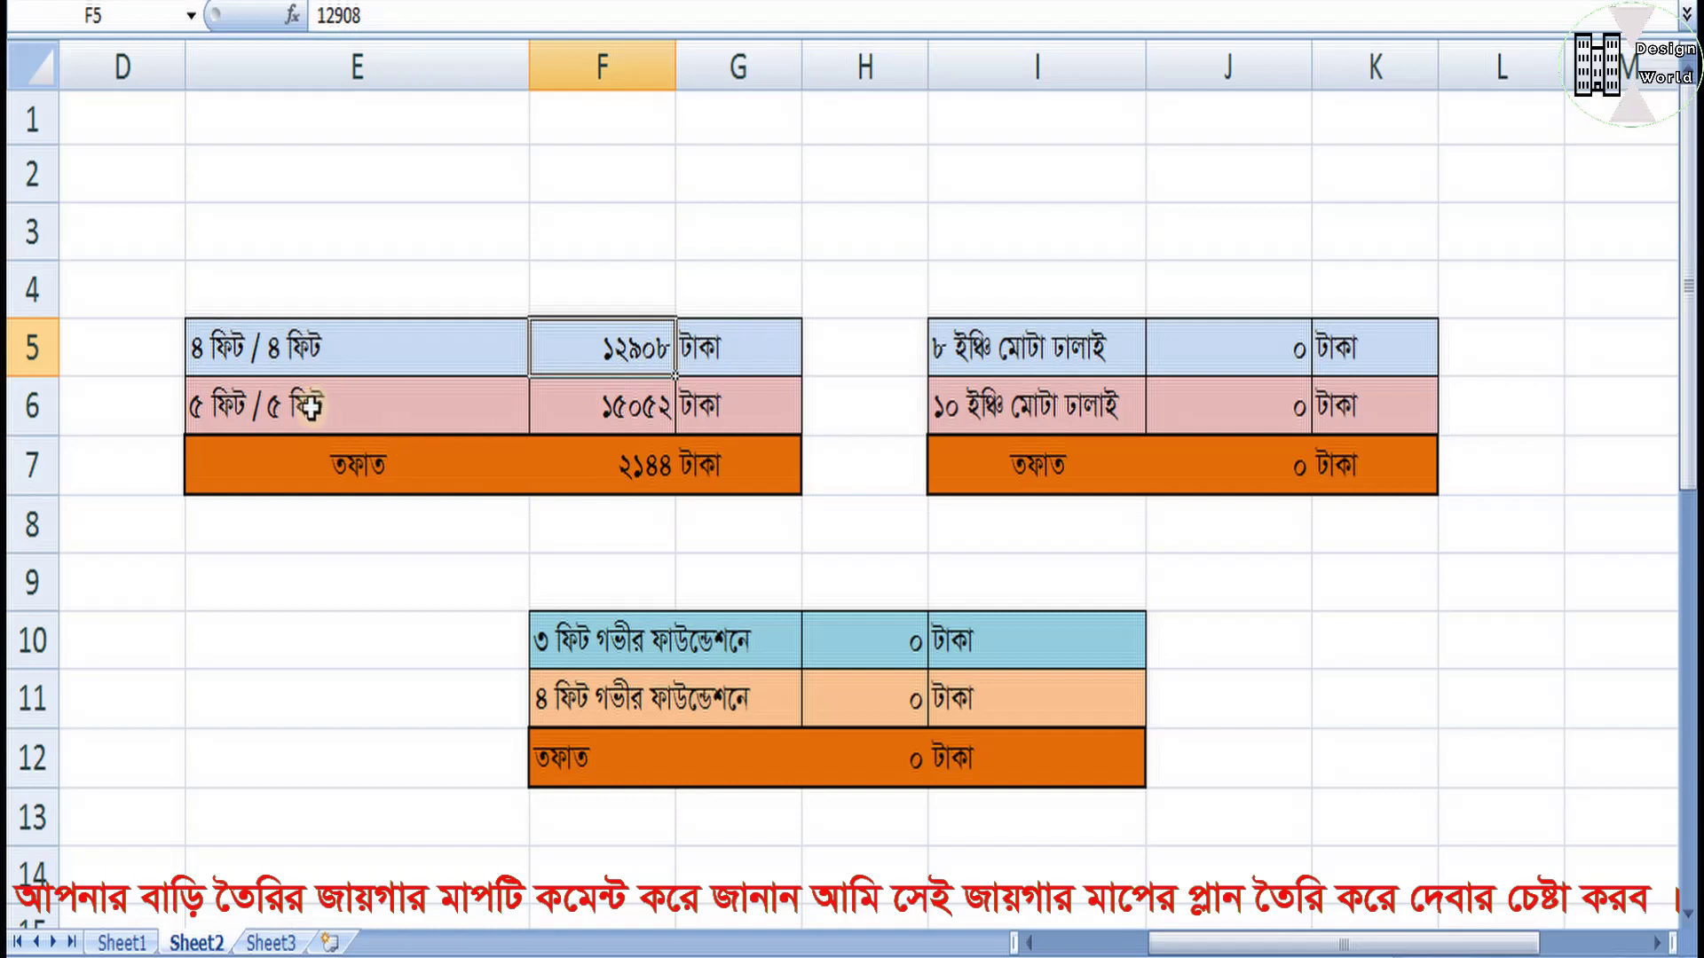
left_click(584, 407)
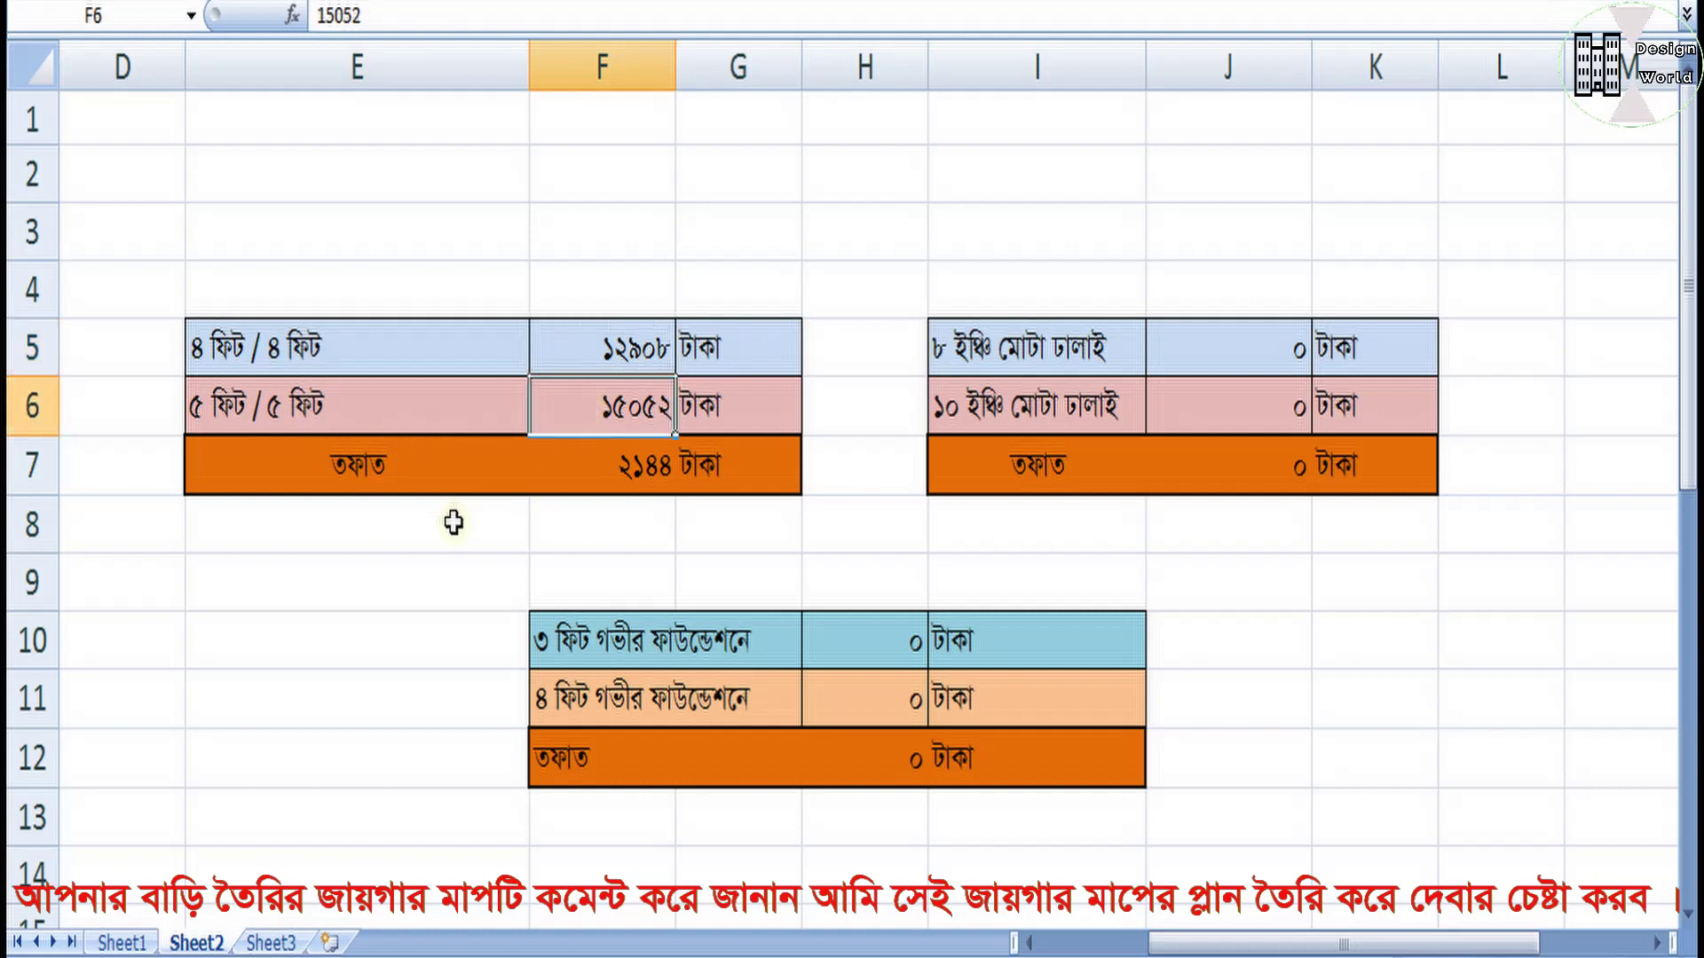
left_click(613, 523)
left_click(612, 475)
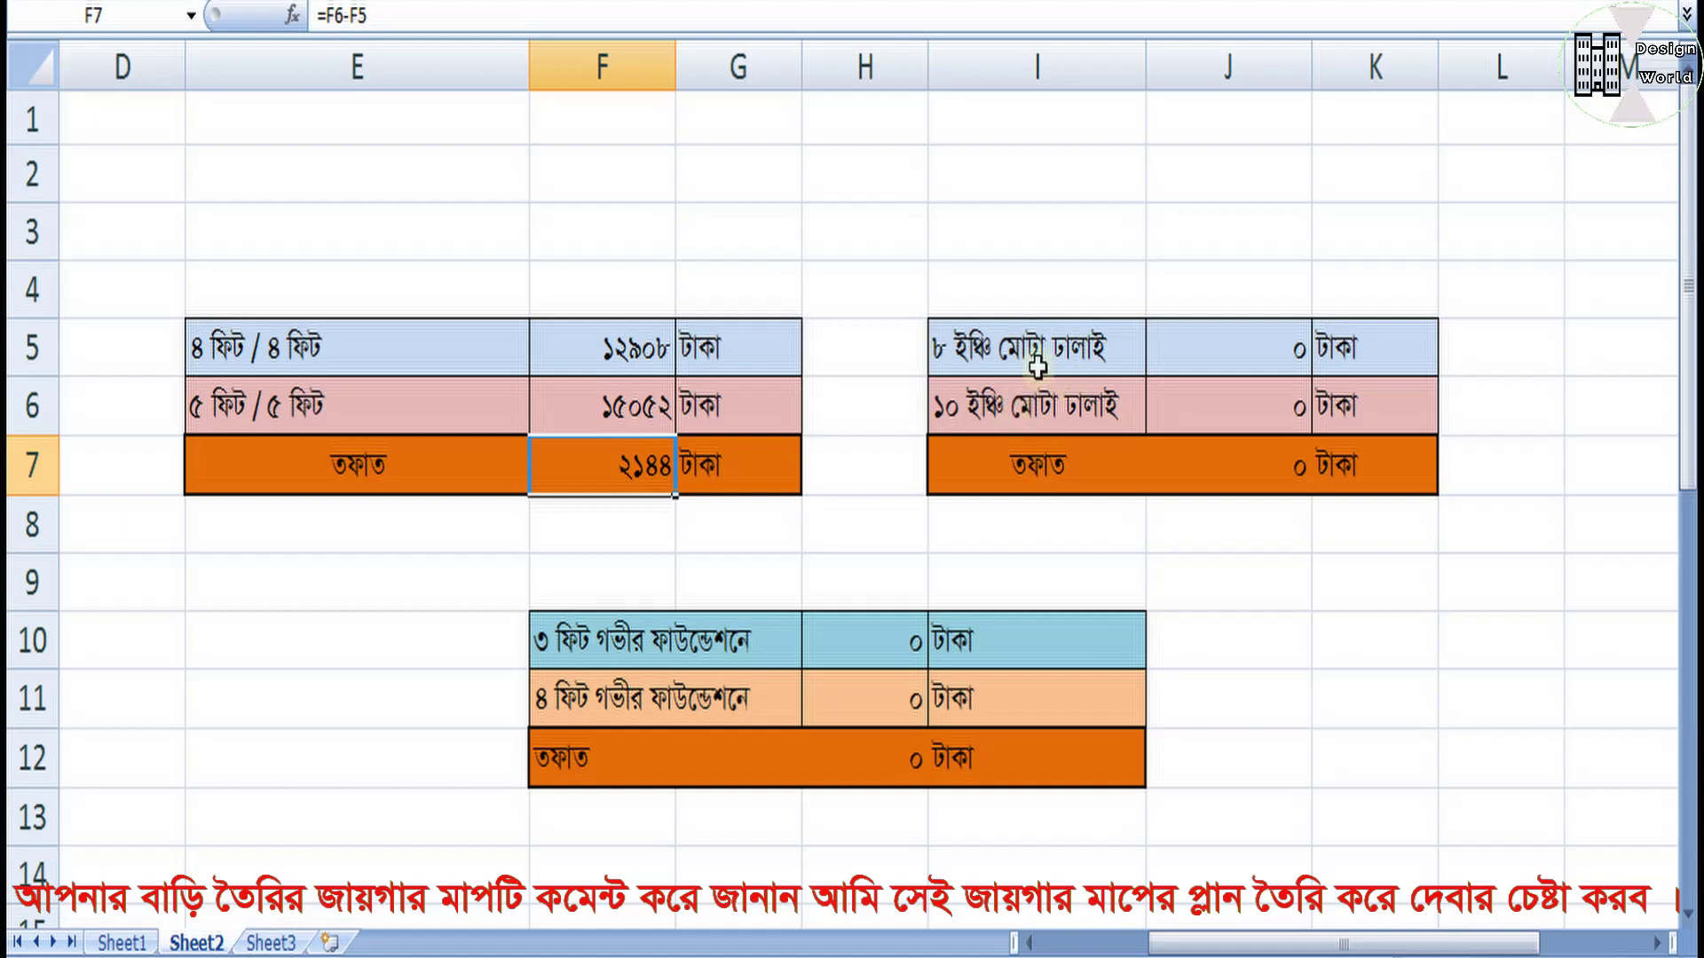
Step: Look over the cost cells for 8-inch and 10-inch thick casting in the Sheet2 comparison
left_click(1217, 347)
left_click(1181, 543)
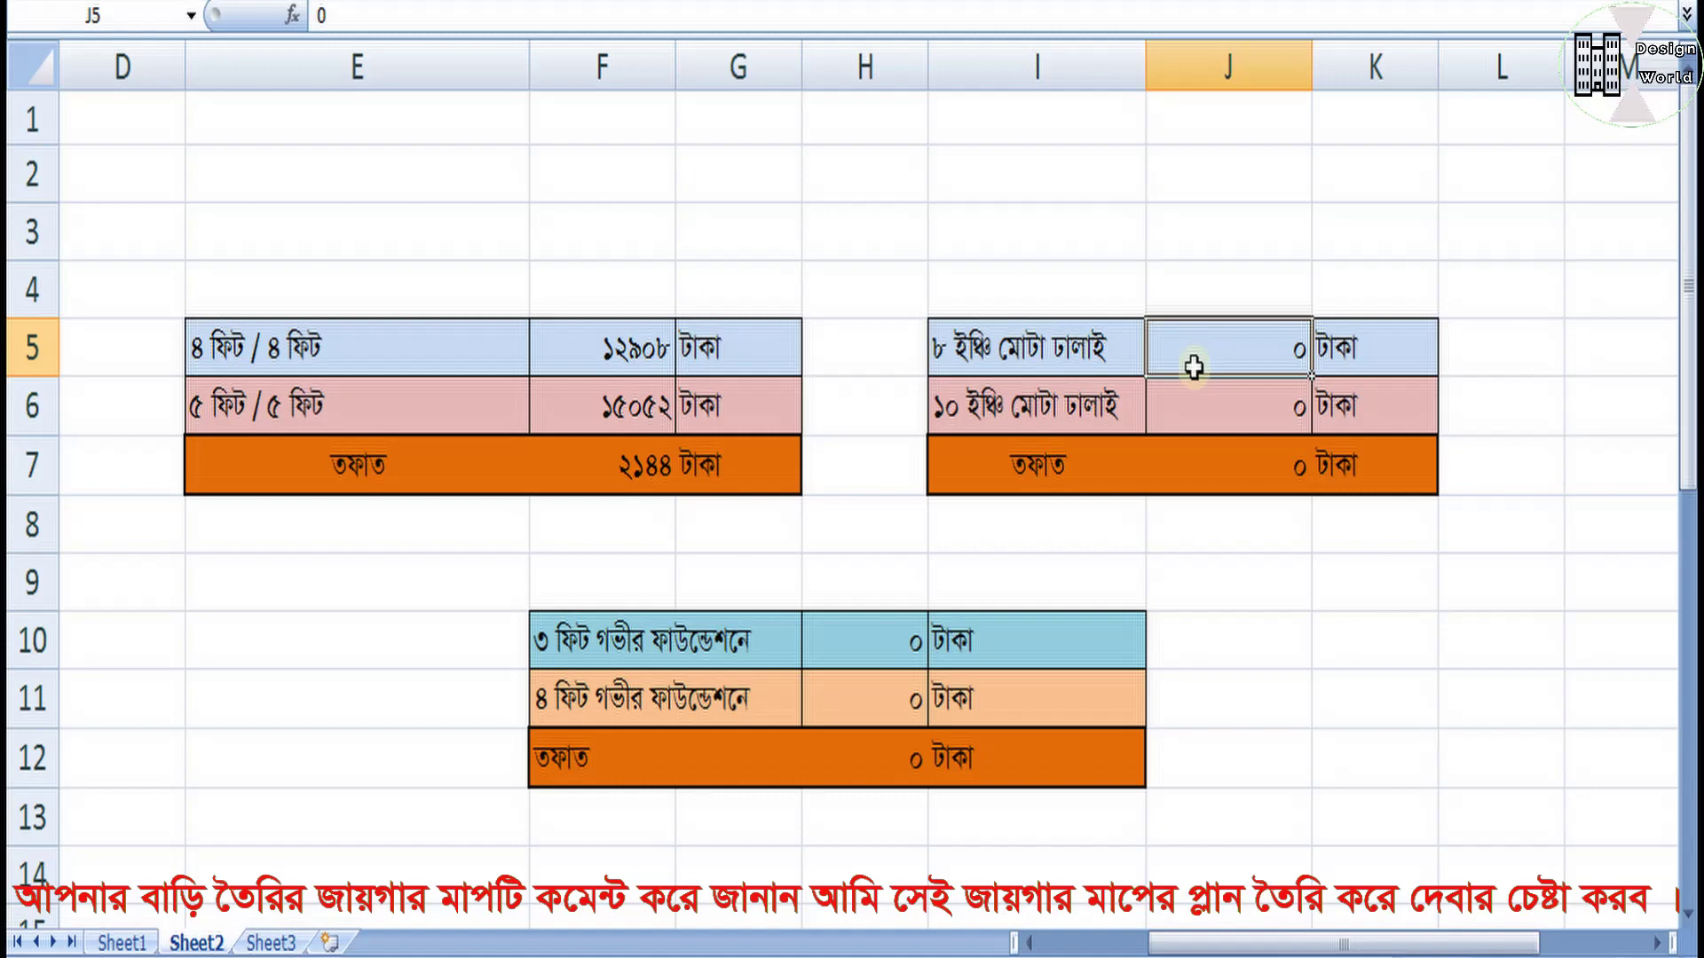
left_click(1097, 426)
left_click(1240, 421)
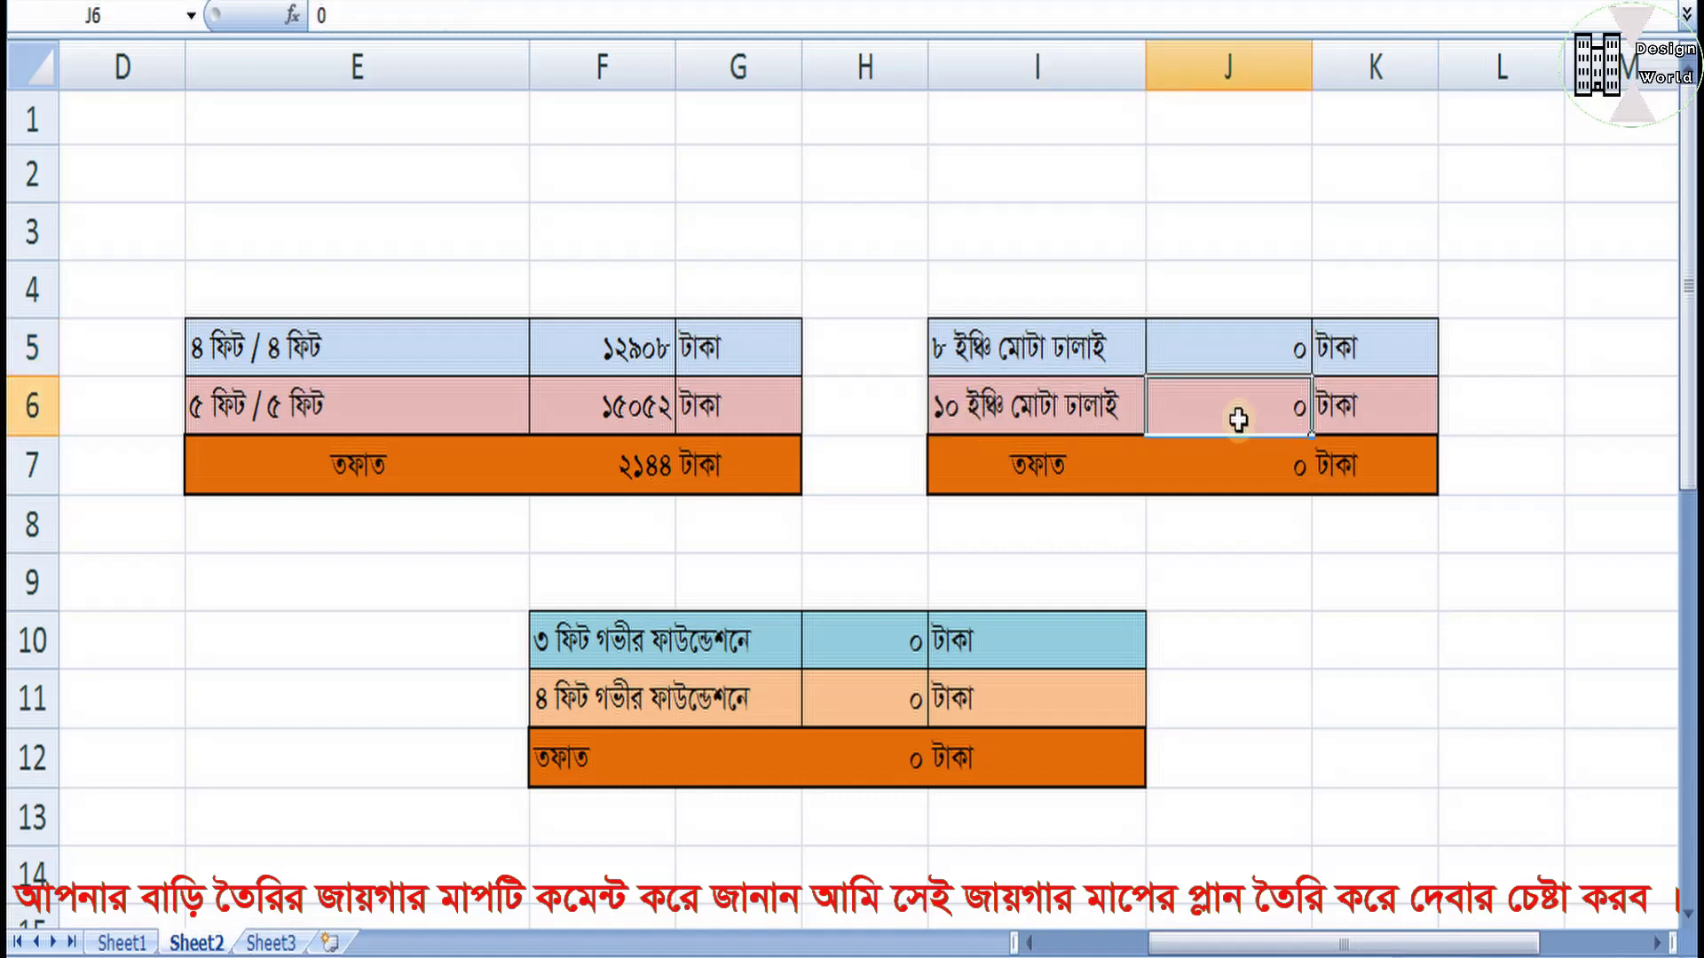
Step: On Sheet1, set the foundation casting thickness to 8 inches
left_click(1224, 357)
left_click(122, 943)
scroll(780, 594, "up", 11)
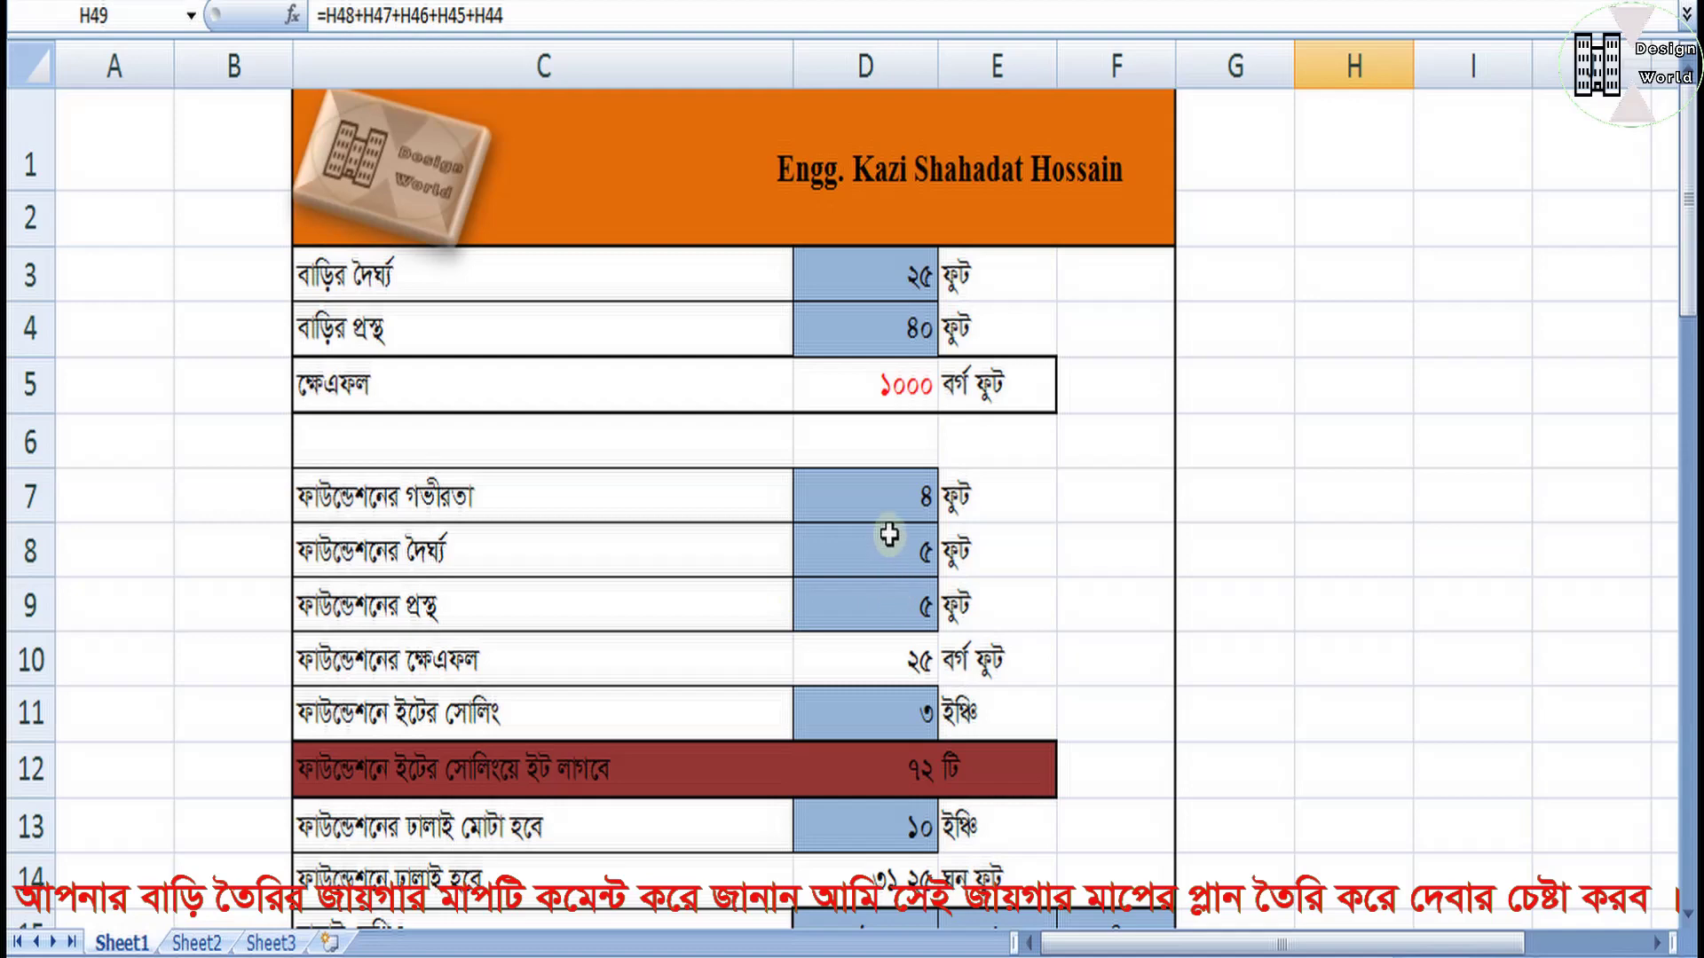
scroll(845, 663, "down", 1)
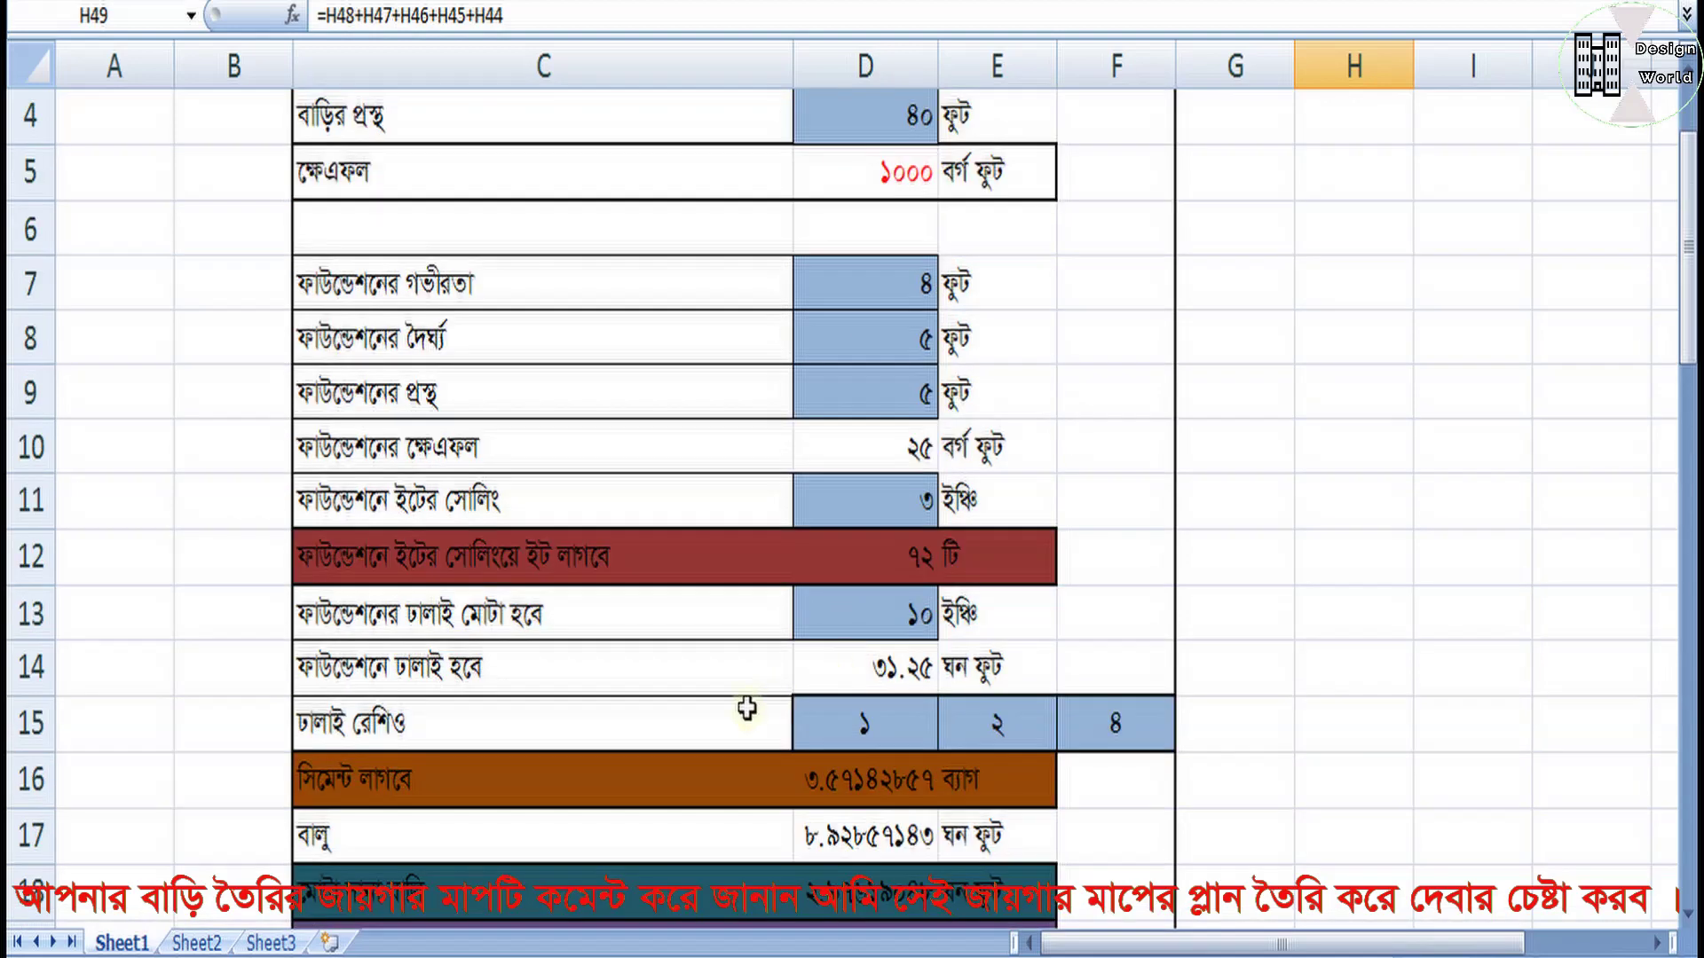
scroll(718, 728, "down", 2)
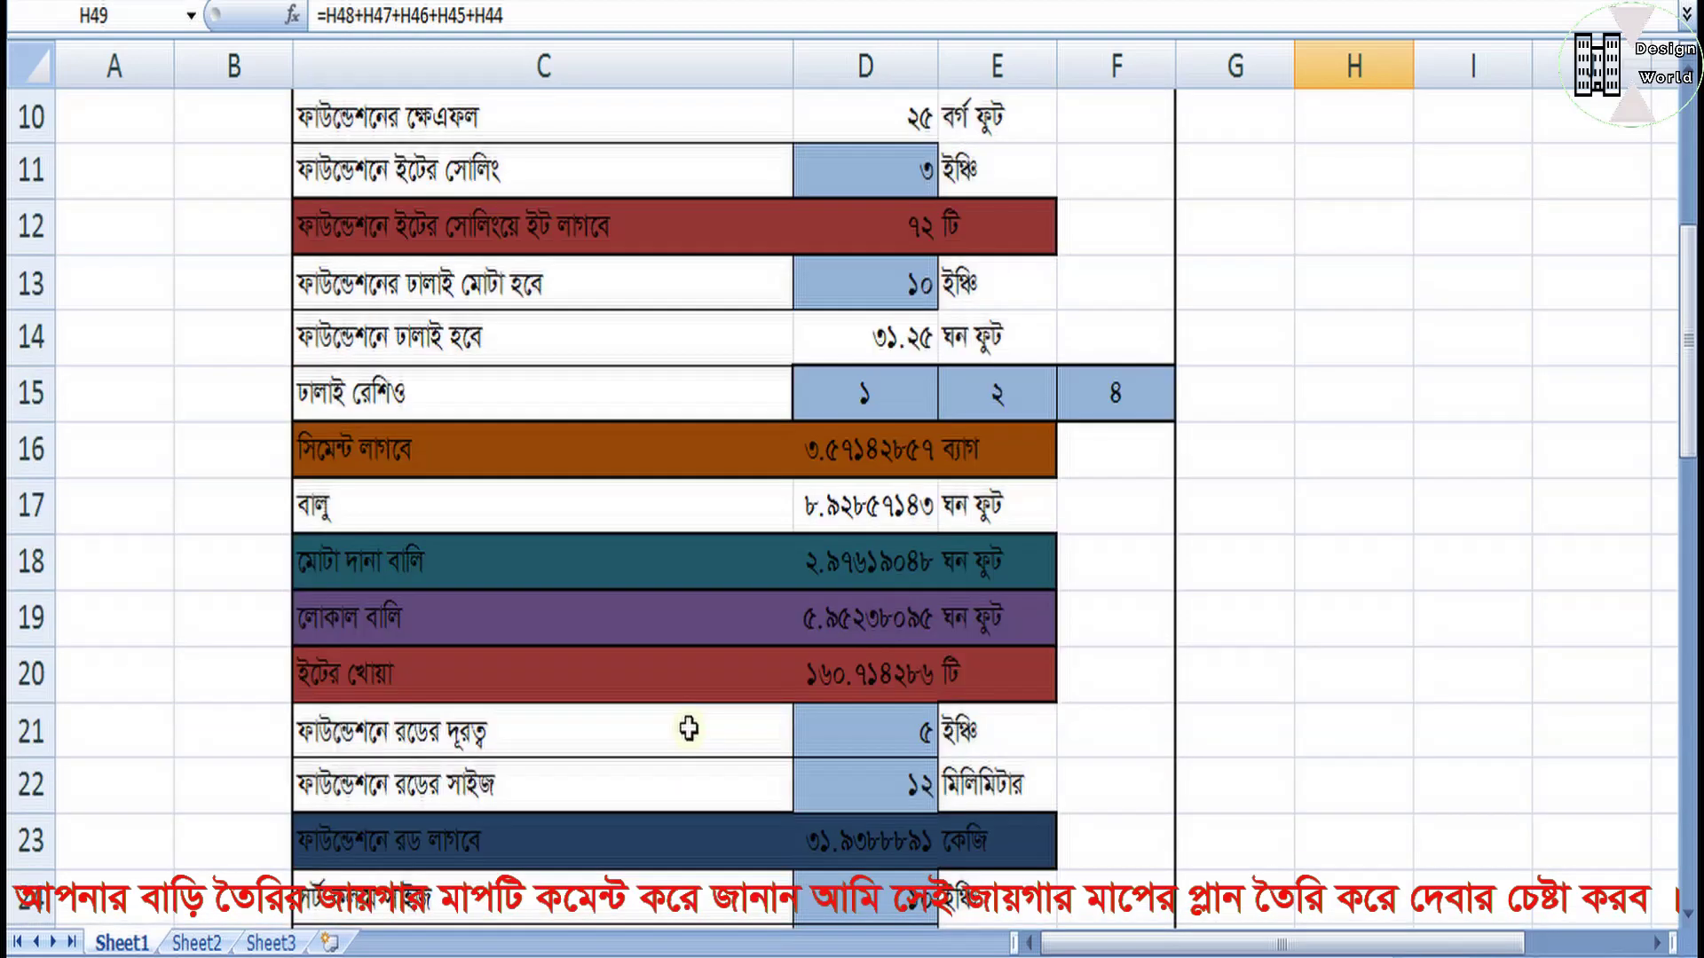
scroll(742, 494, "up", 1)
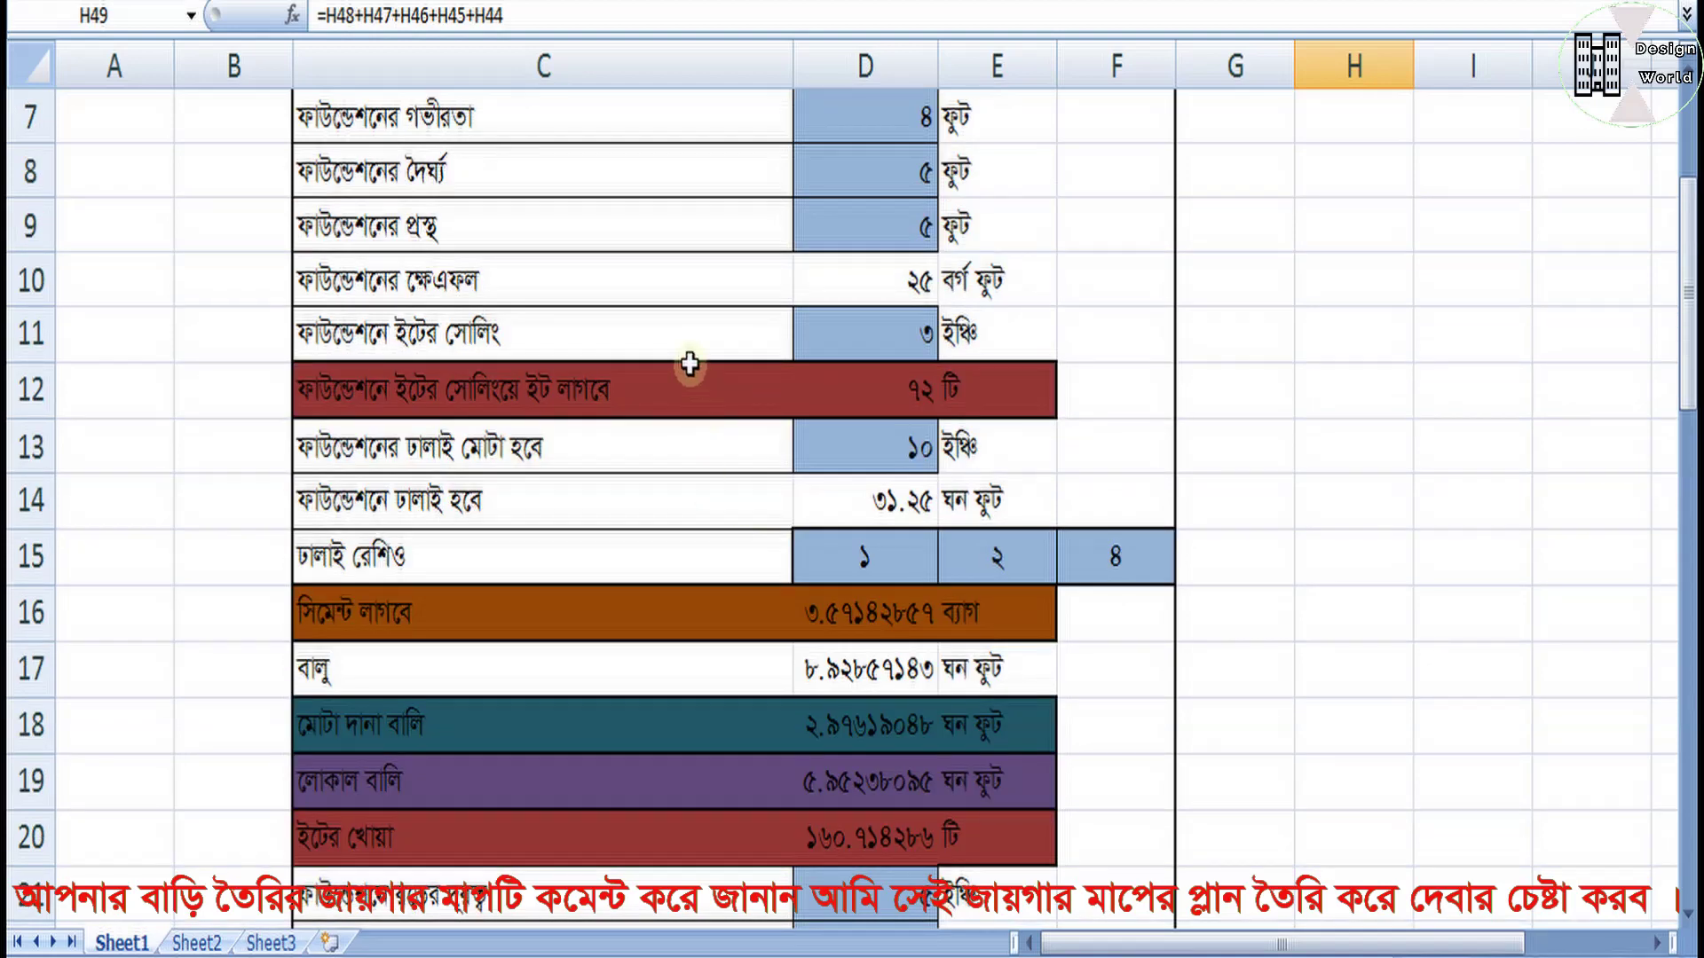
scroll(694, 385, "down", 1)
scroll(695, 382, "up", 1)
scroll(711, 382, "down", 2)
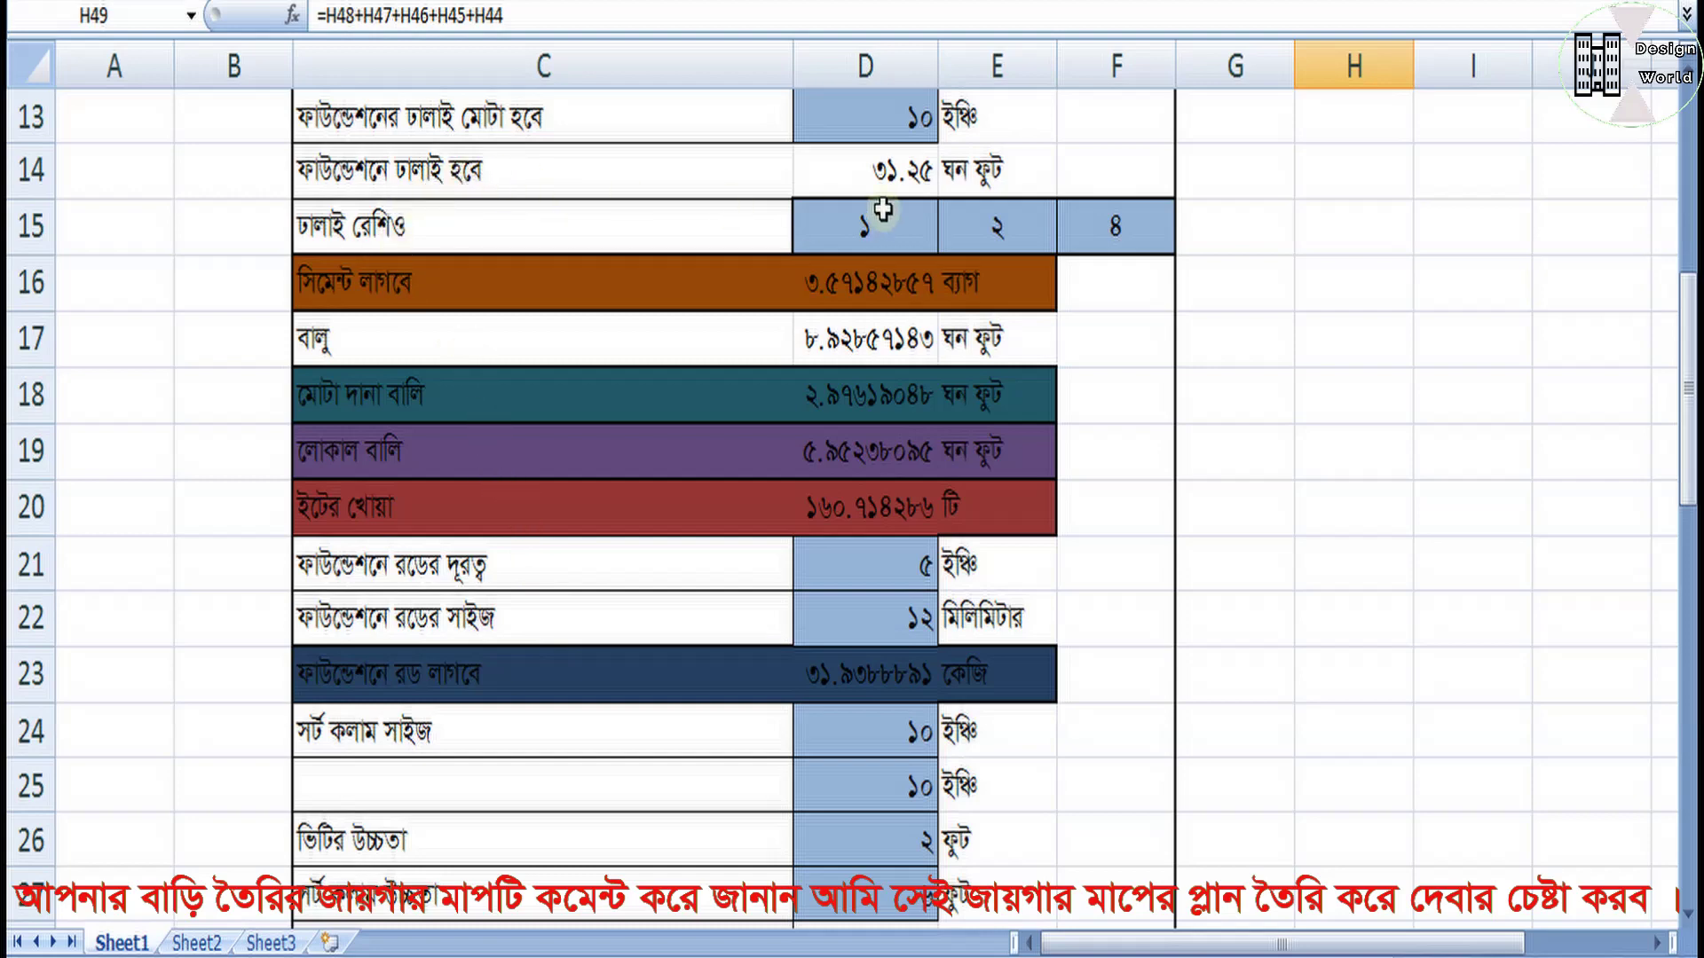
scroll(563, 236, "up", 1)
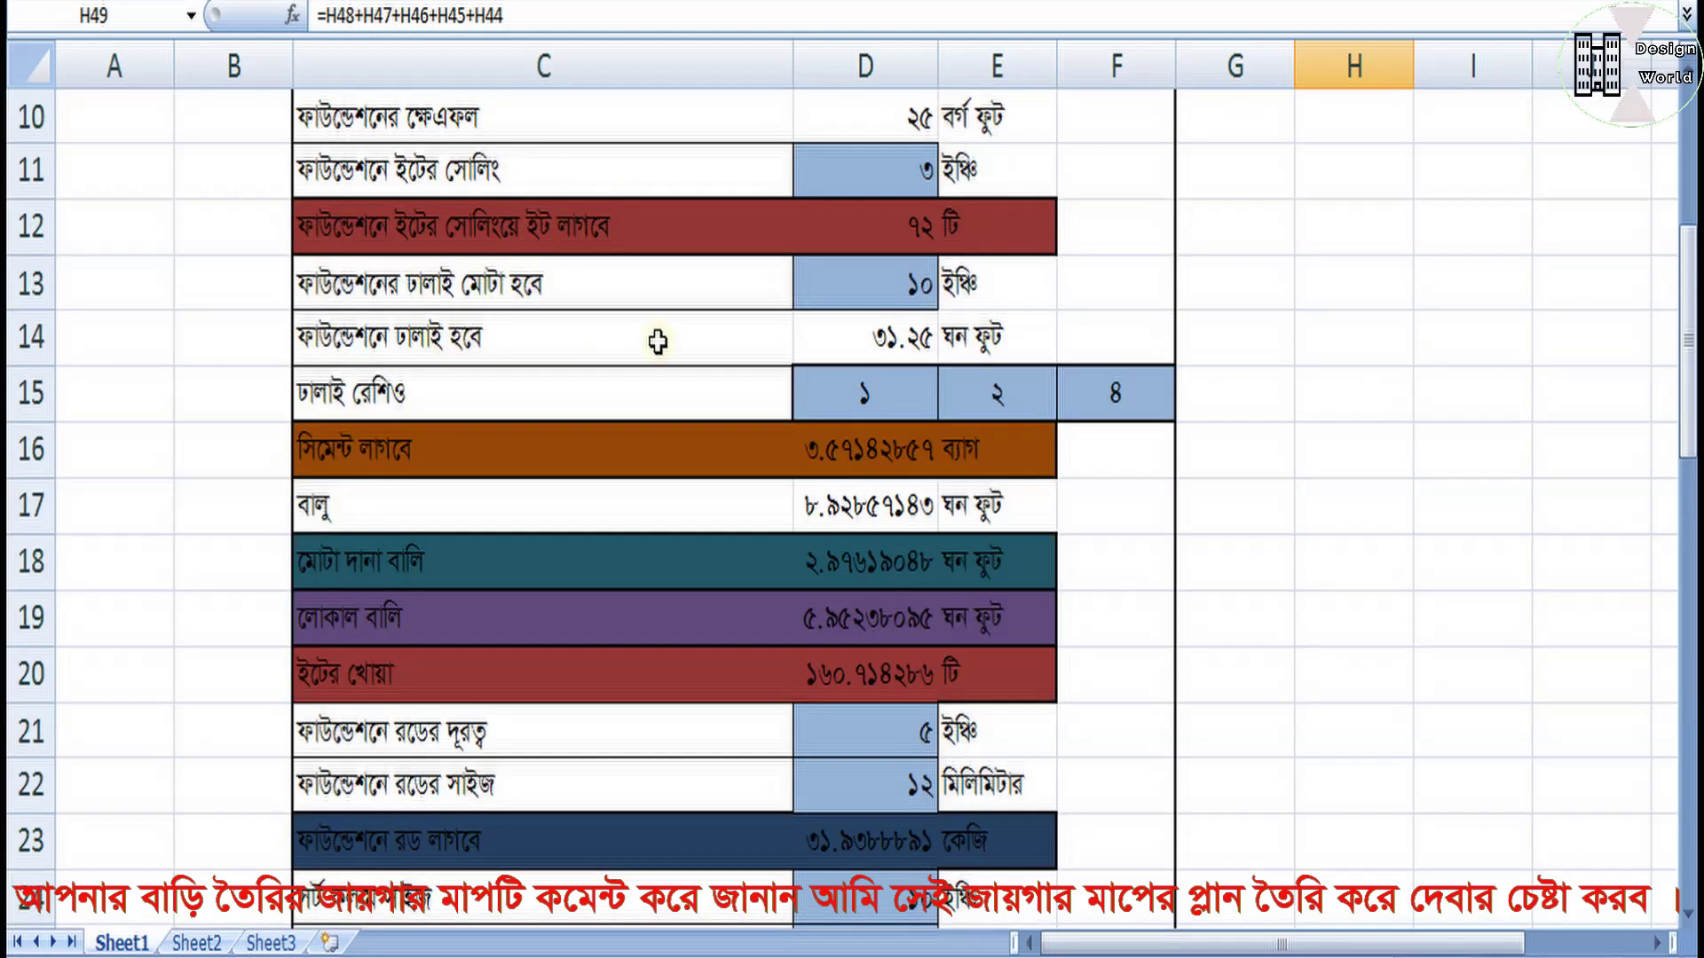
left_click(904, 282)
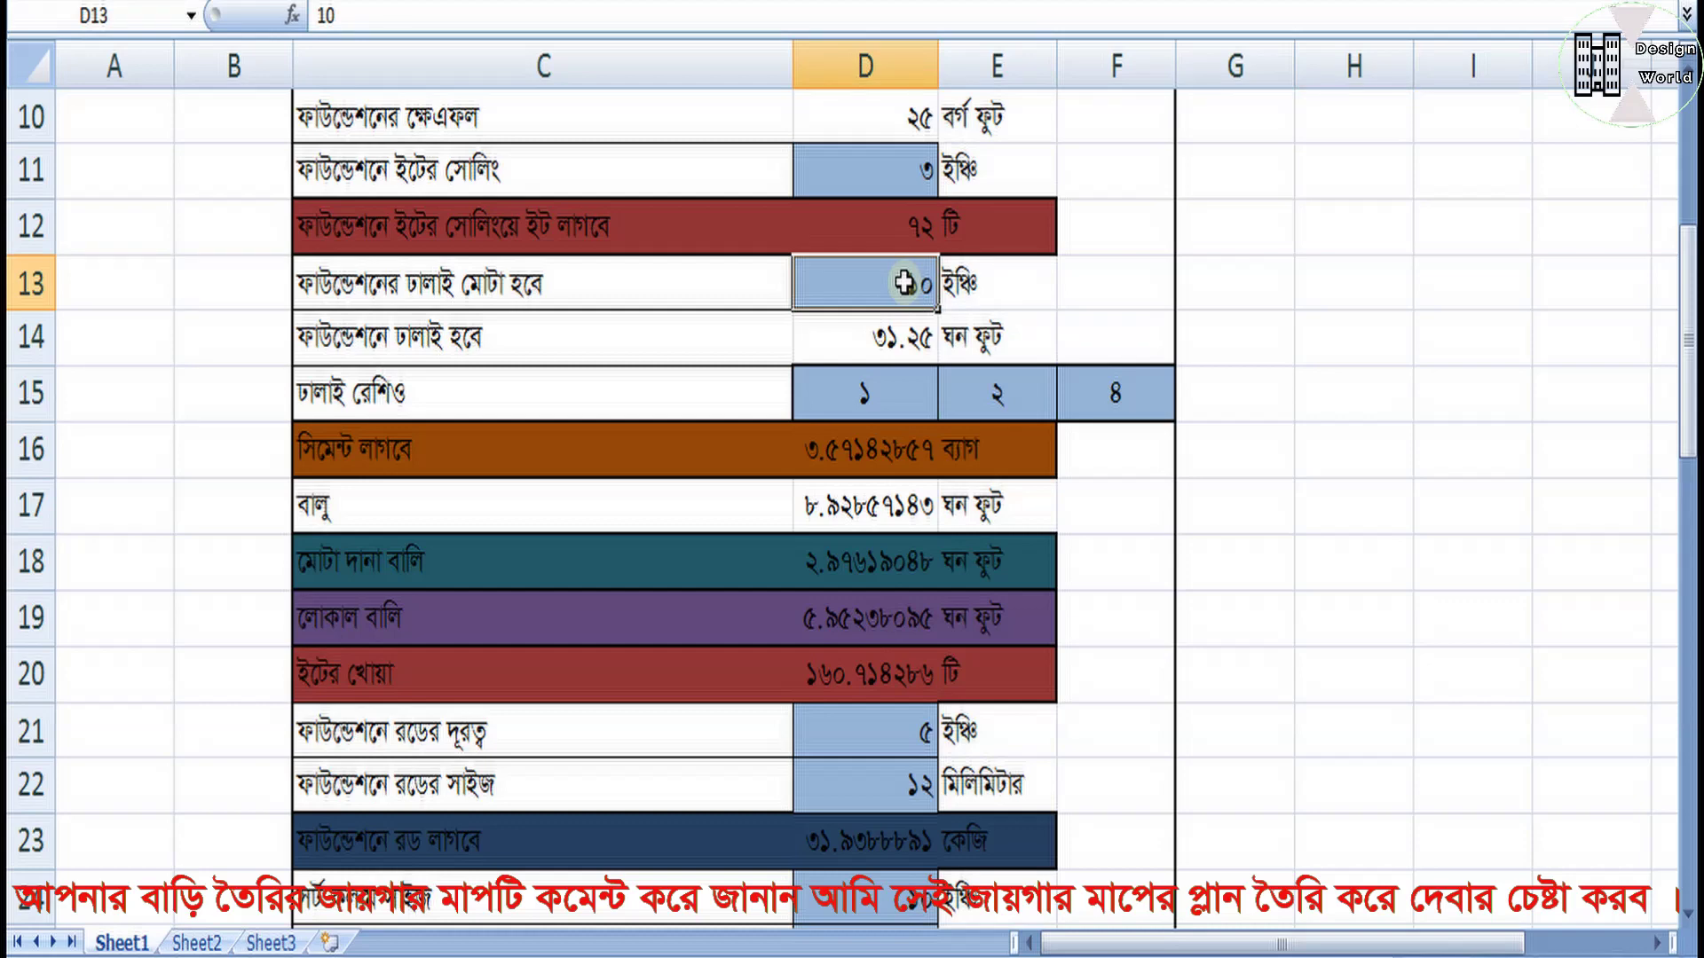
type("8")
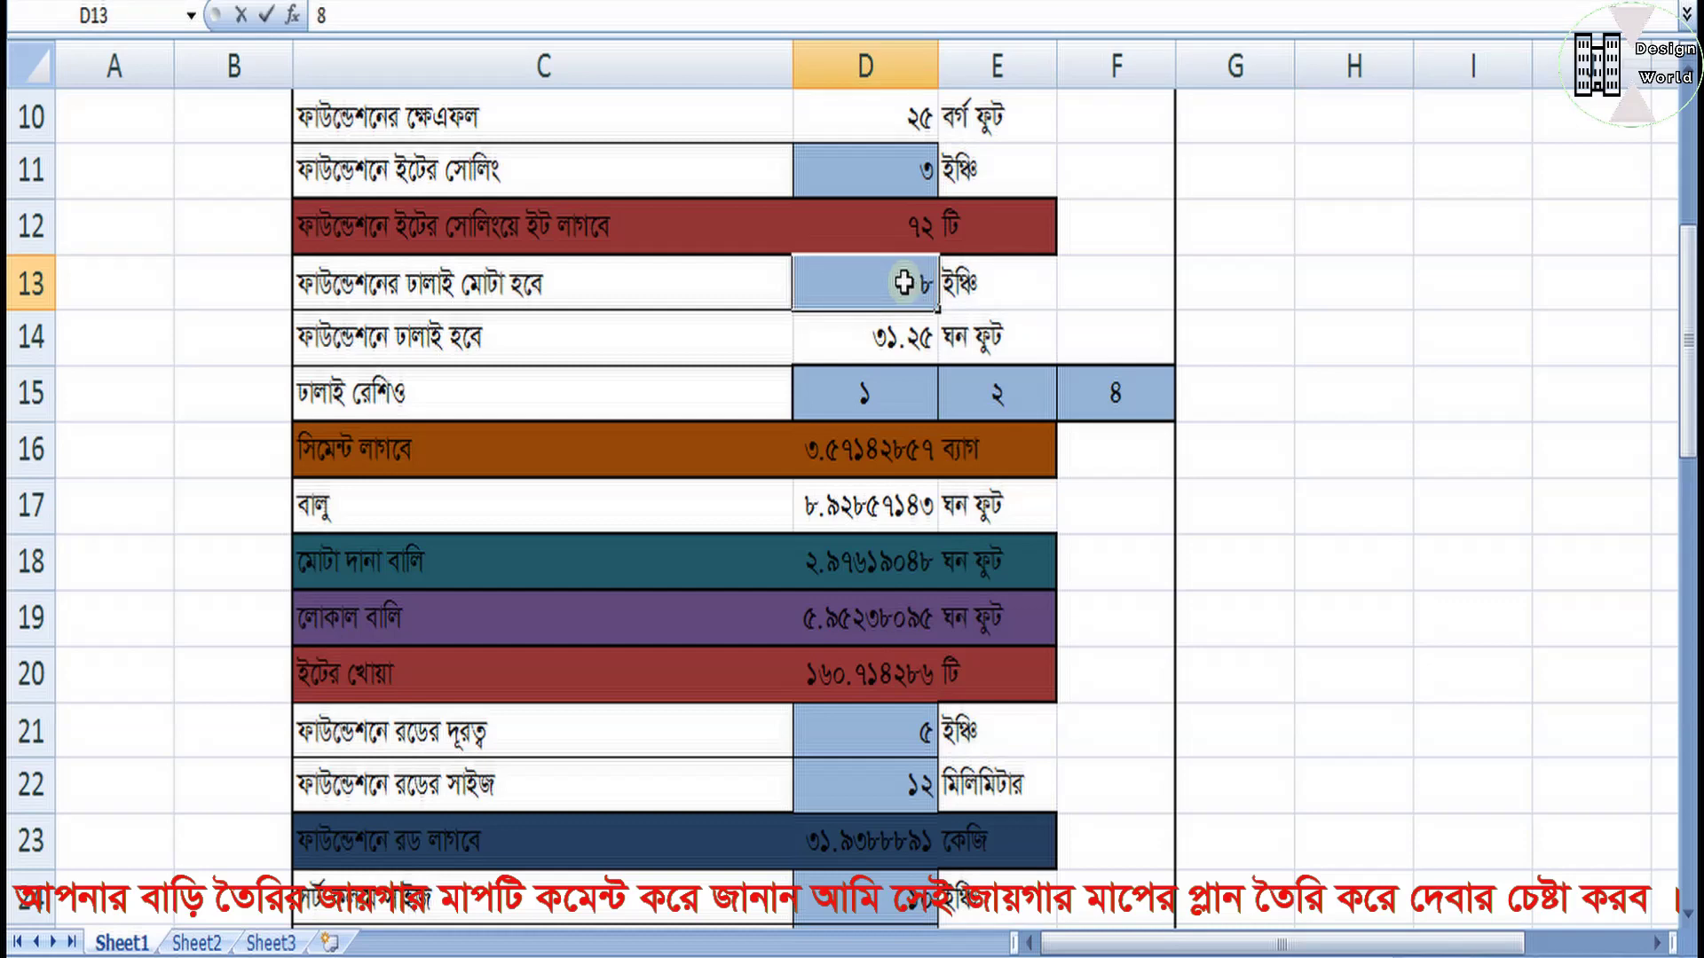
left_click(1260, 343)
Step: Find the material cost up to foundation level in the estimate and record 14382 taka for 8-inch casting on Sheet2
scroll(699, 350, "down", 6)
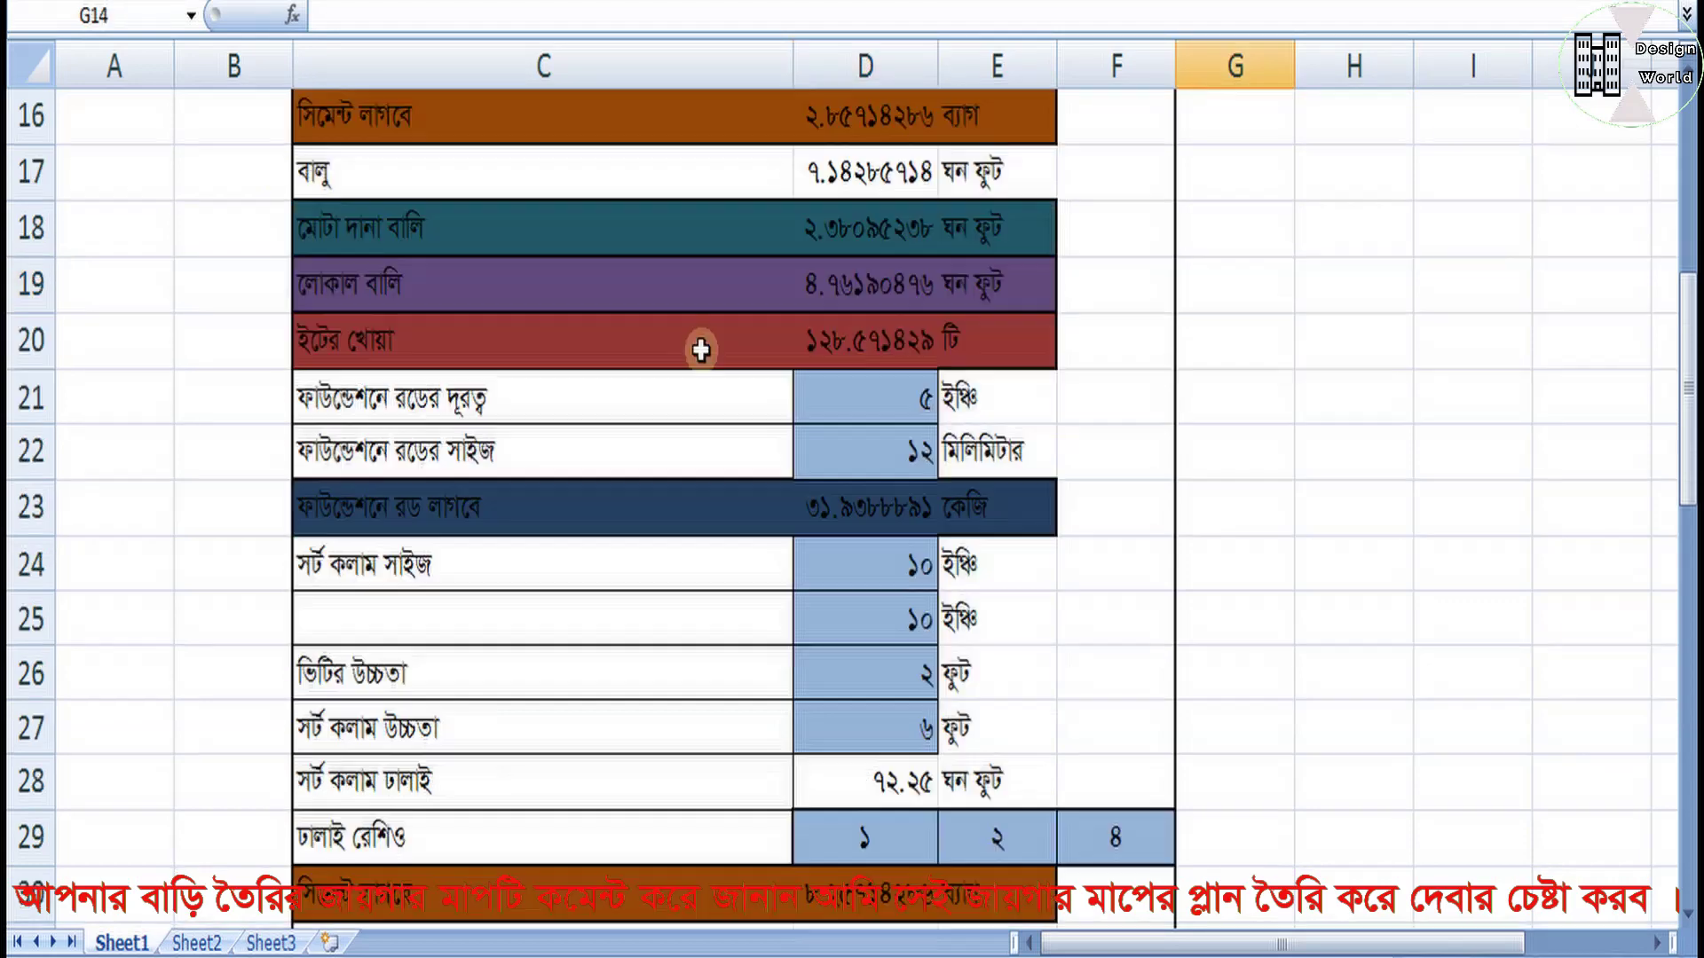
scroll(803, 439, "down", 3)
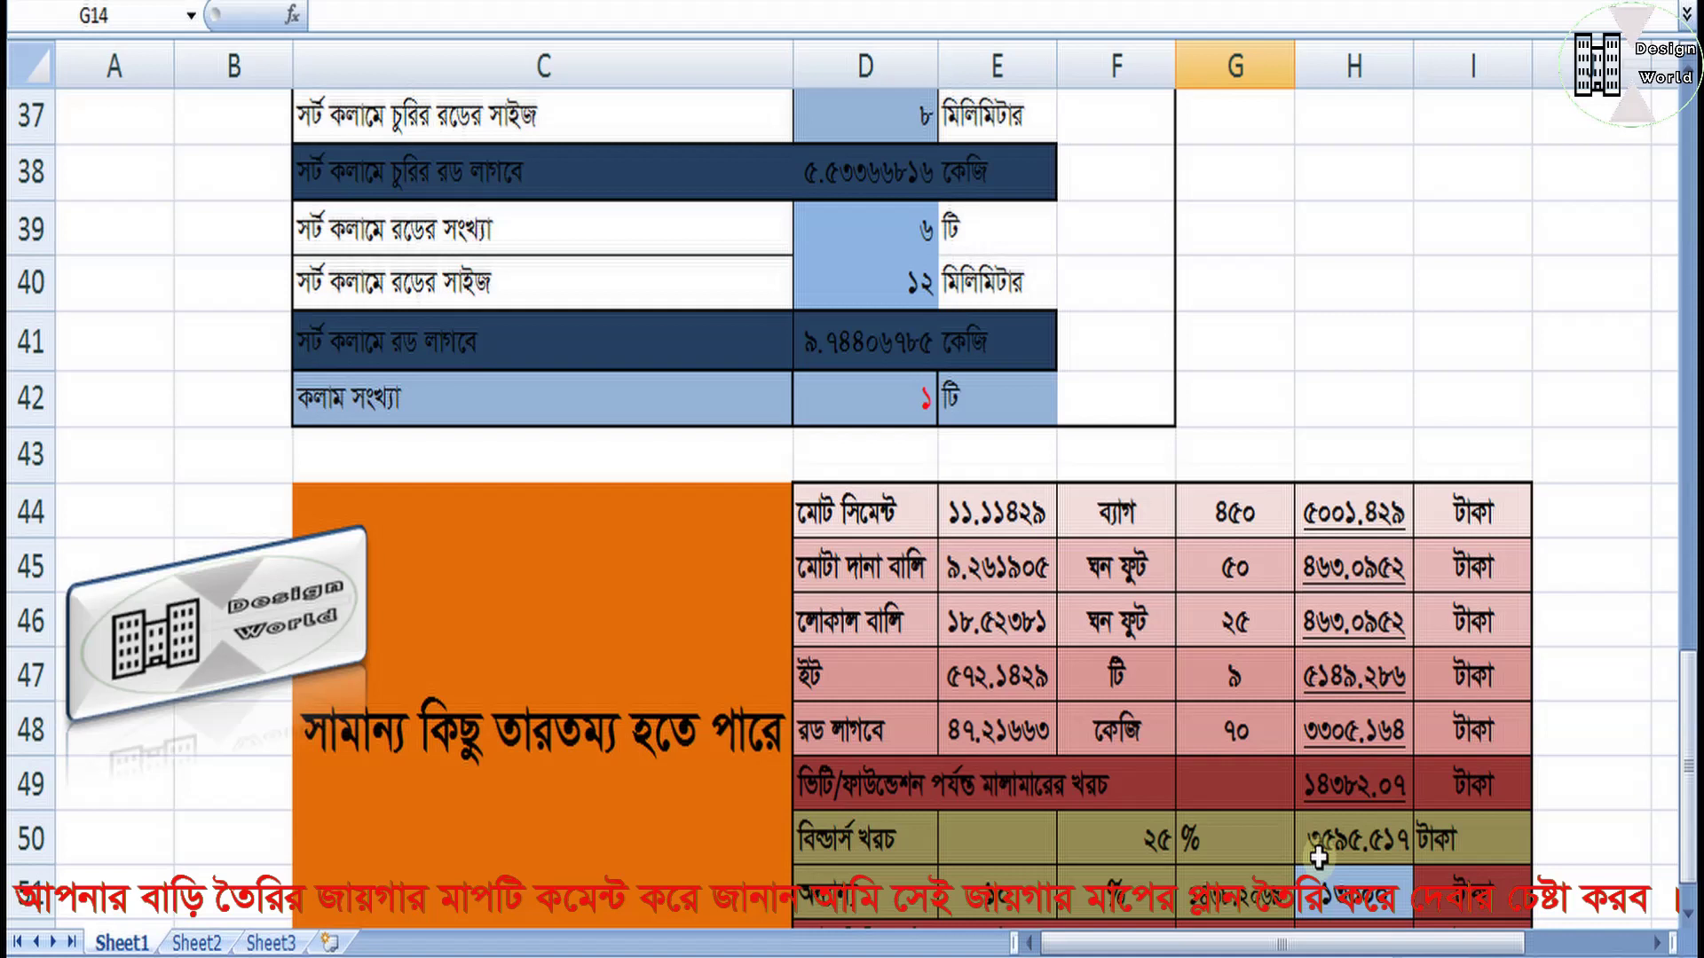
left_click(1336, 785)
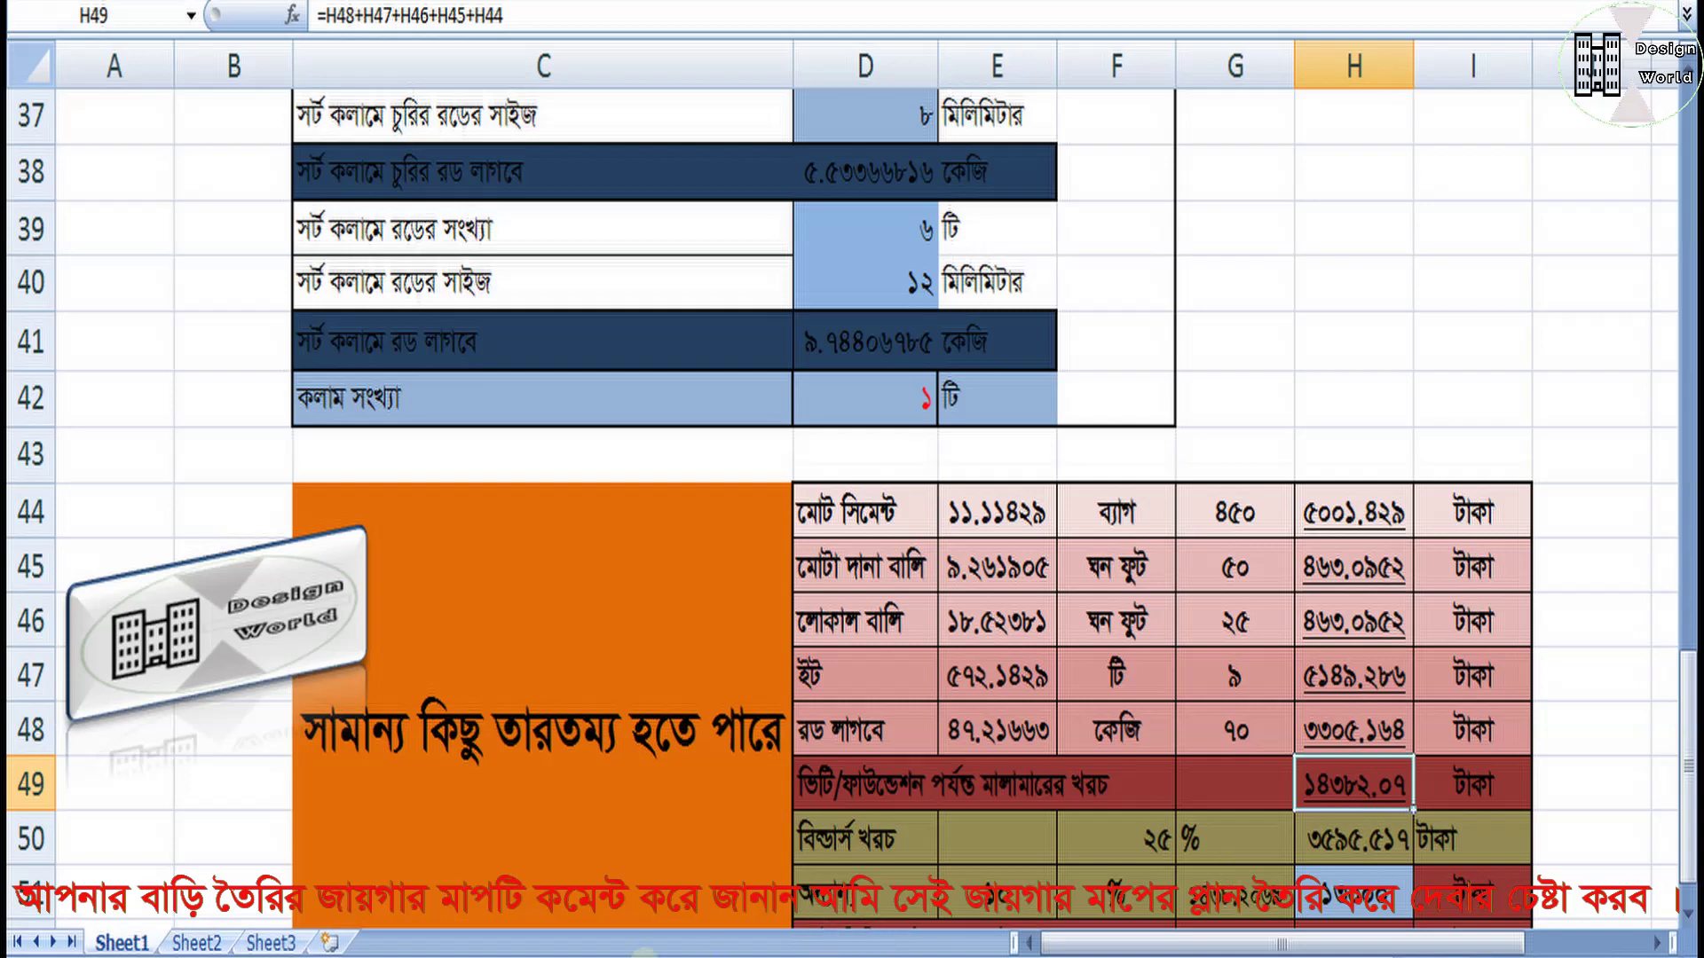
left_click(196, 942)
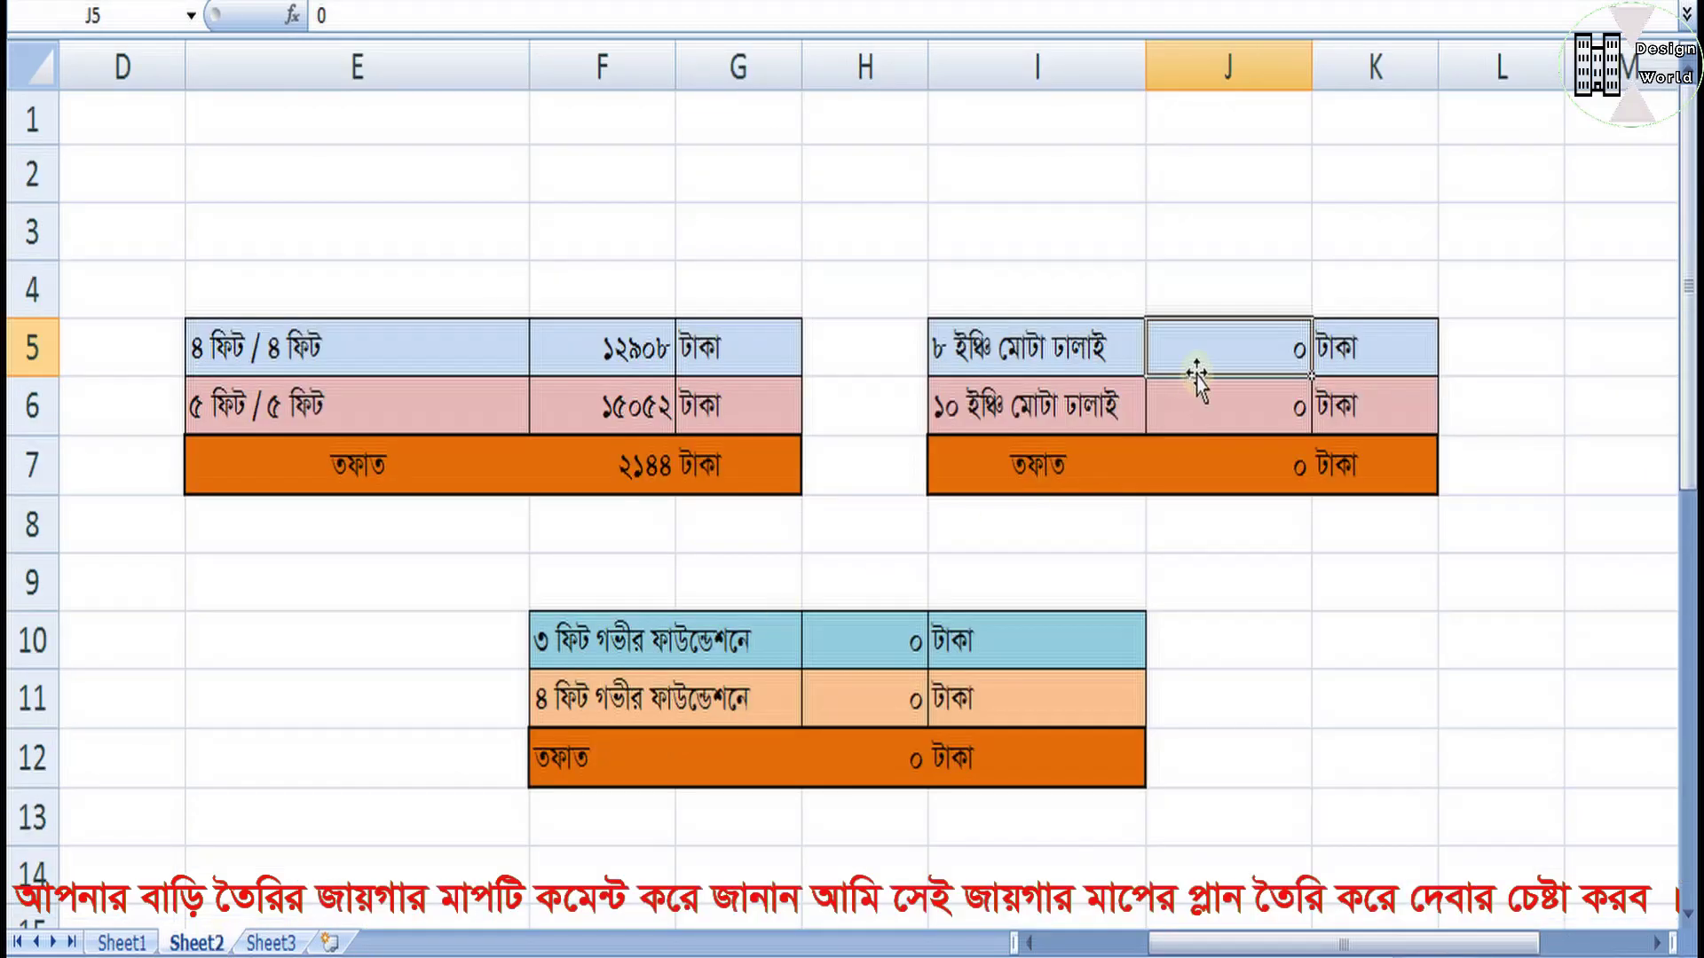
type("143")
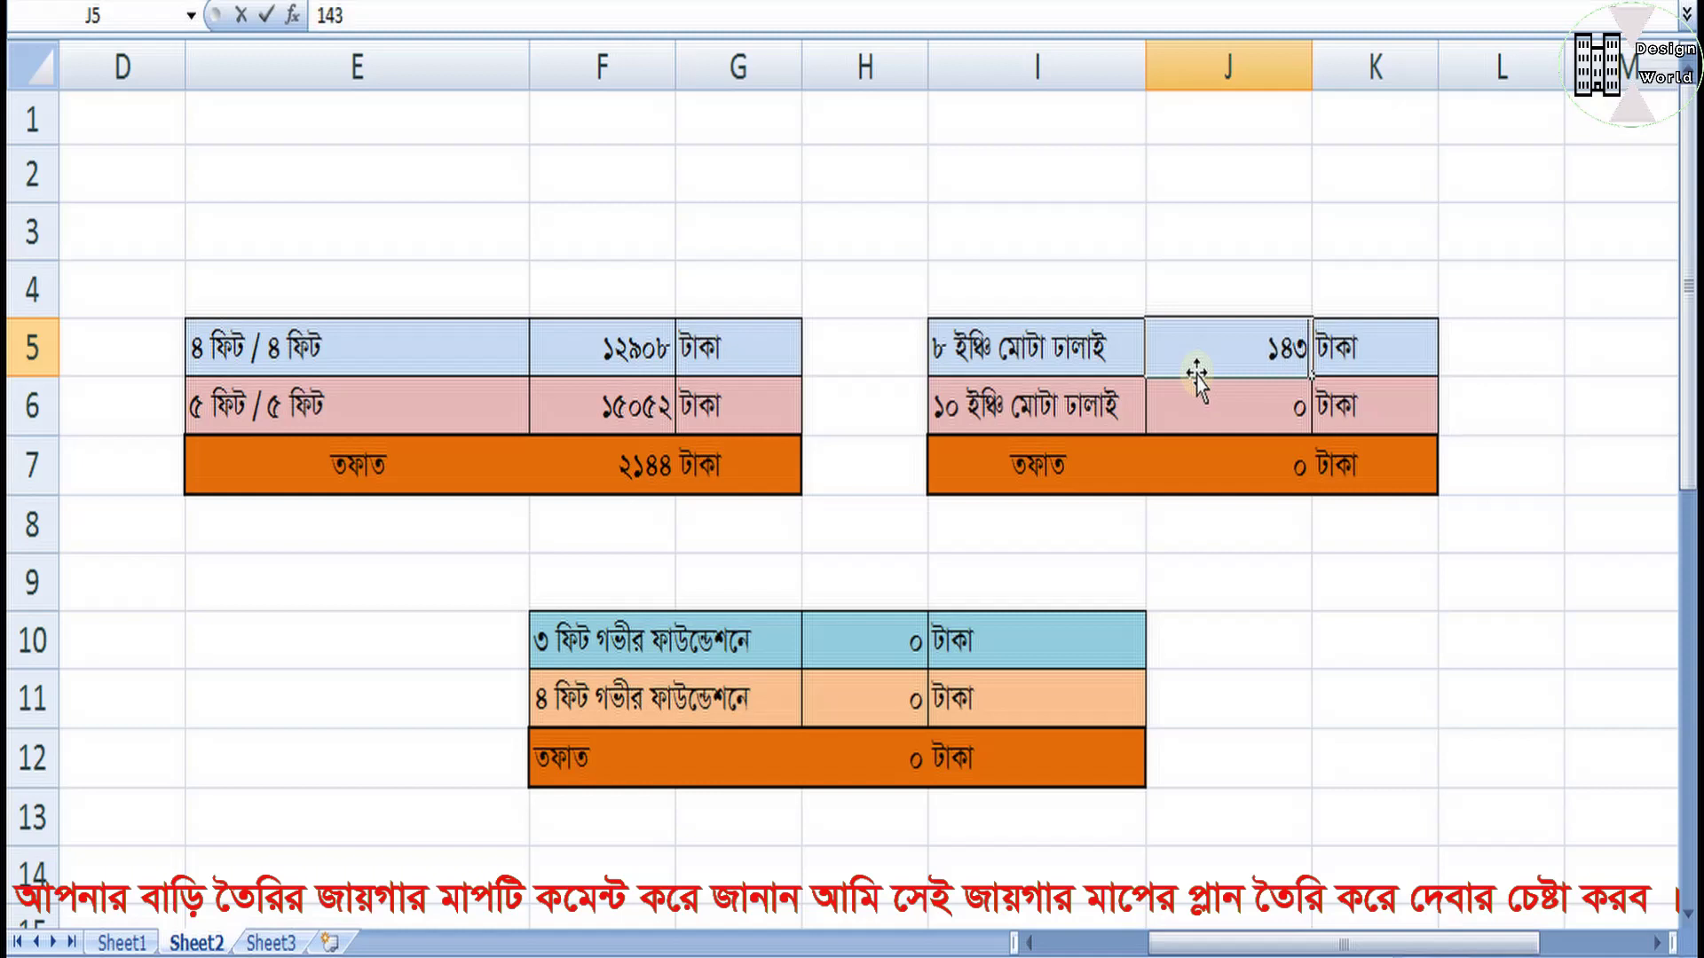
type("82")
left_click(1267, 527)
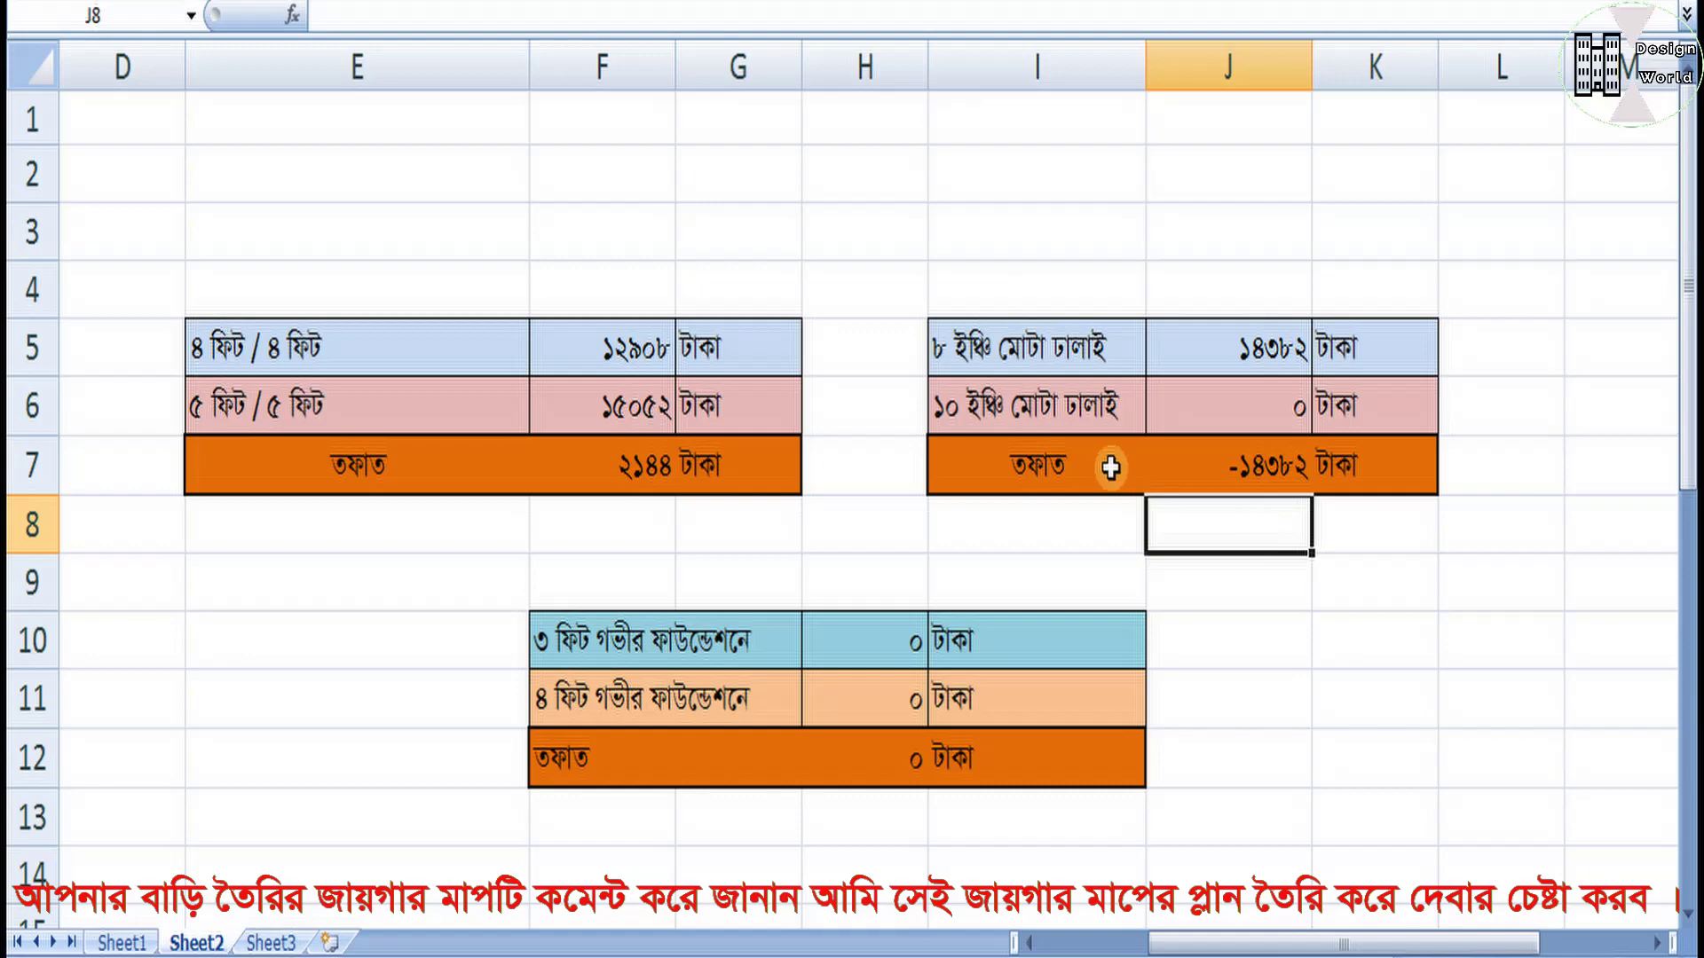
Step: Return to the Sheet1 estimate and set the foundation casting thickness to 10 inches
left_click(122, 943)
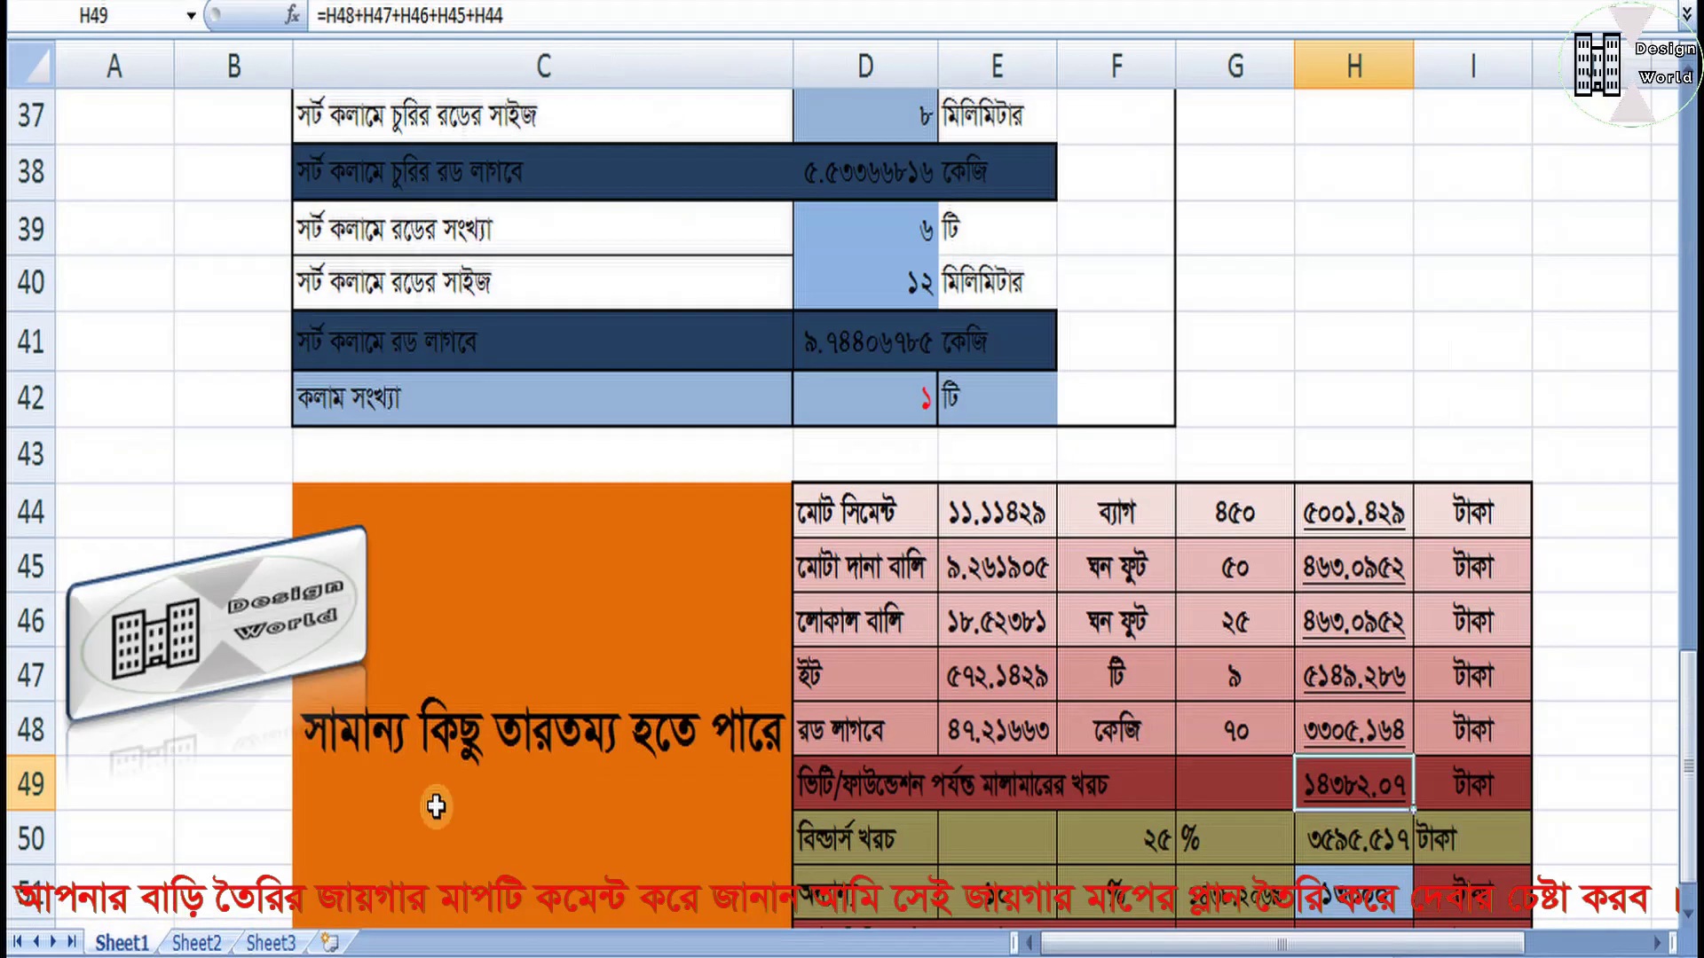
scroll(839, 497, "up", 9)
scroll(863, 601, "down", 1)
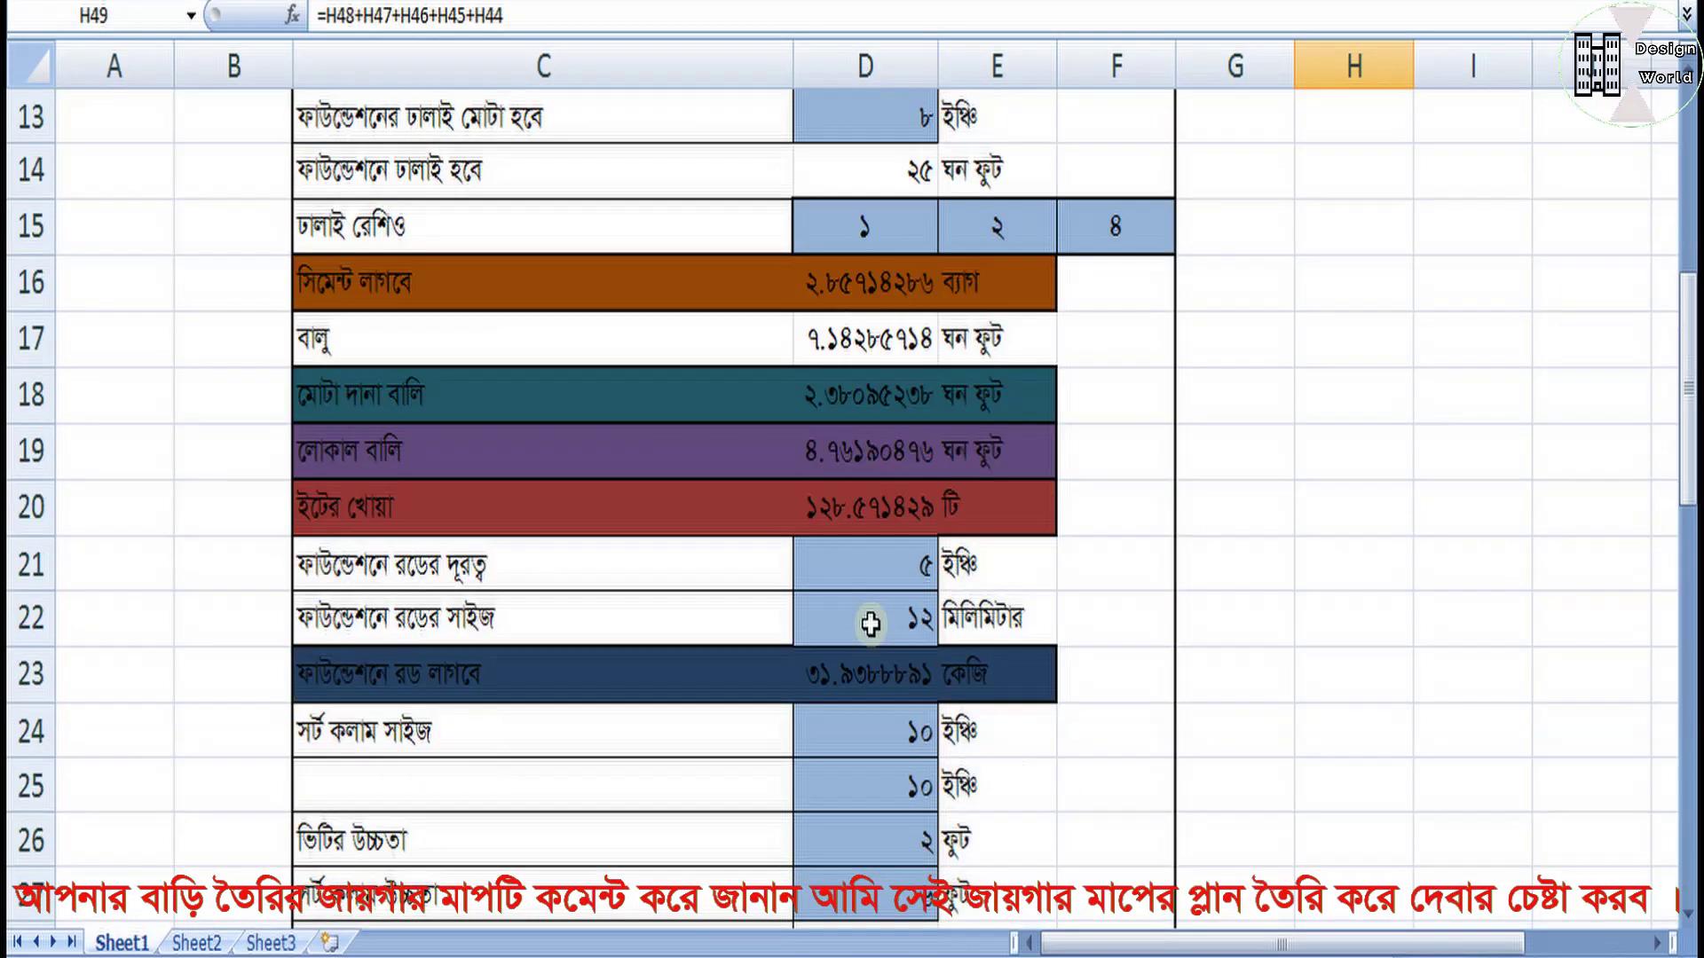
scroll(723, 666, "up", 4)
scroll(490, 728, "down", 2)
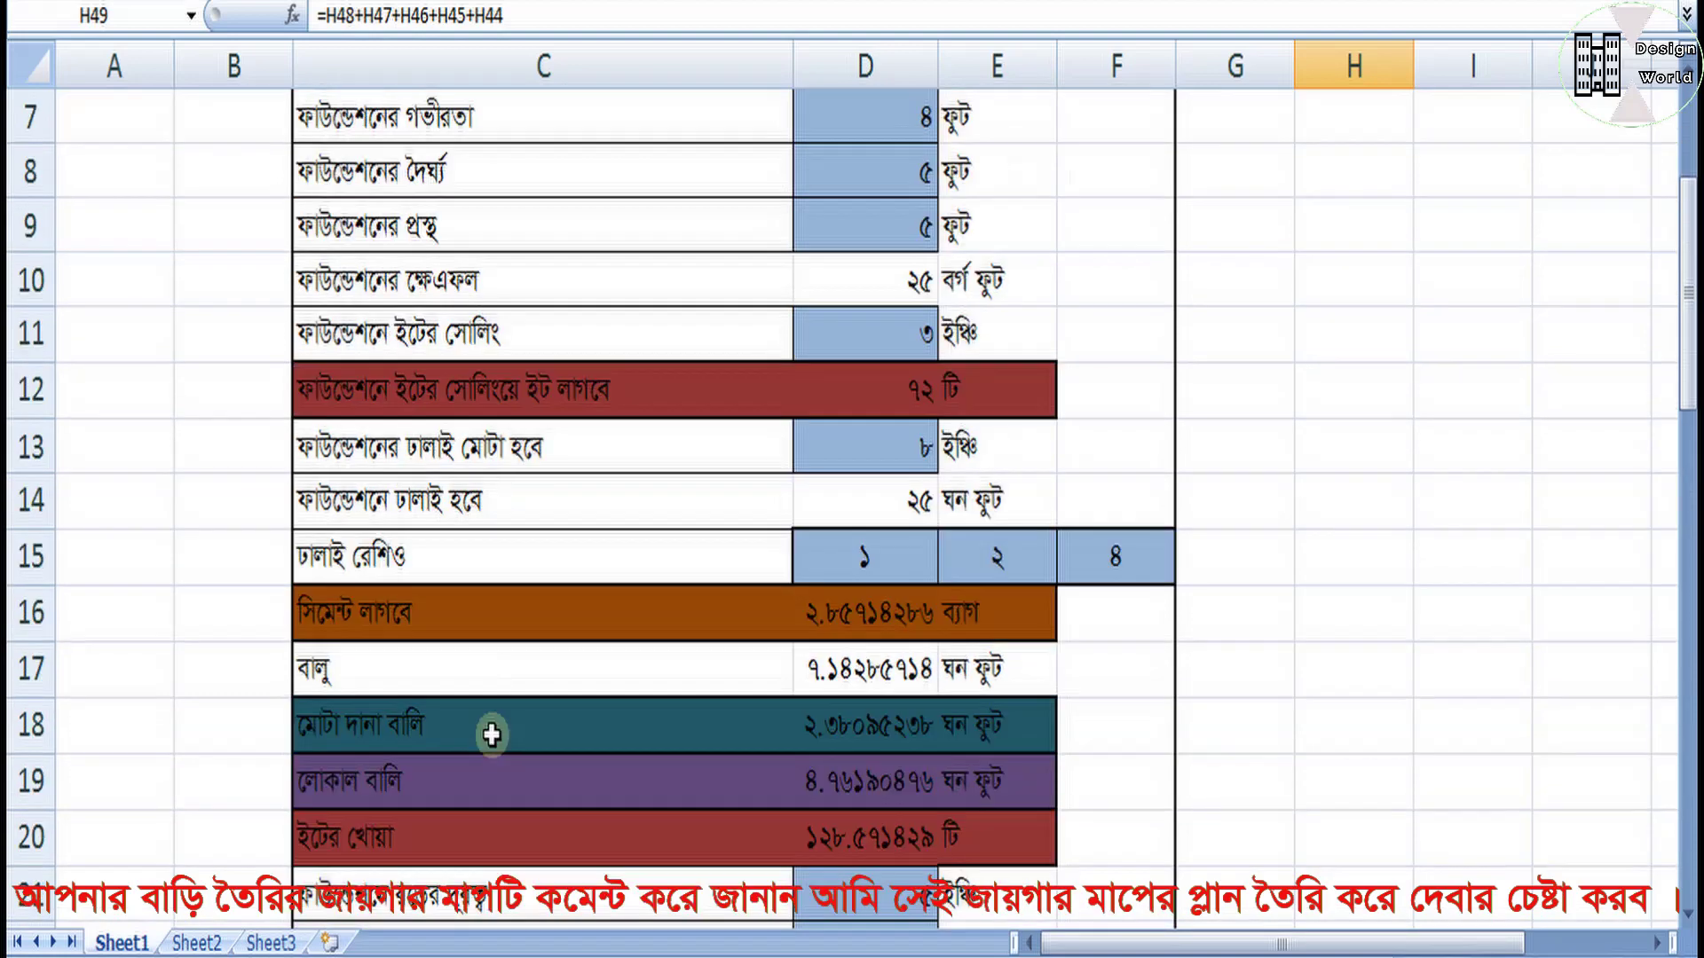
left_click(868, 448)
type("10")
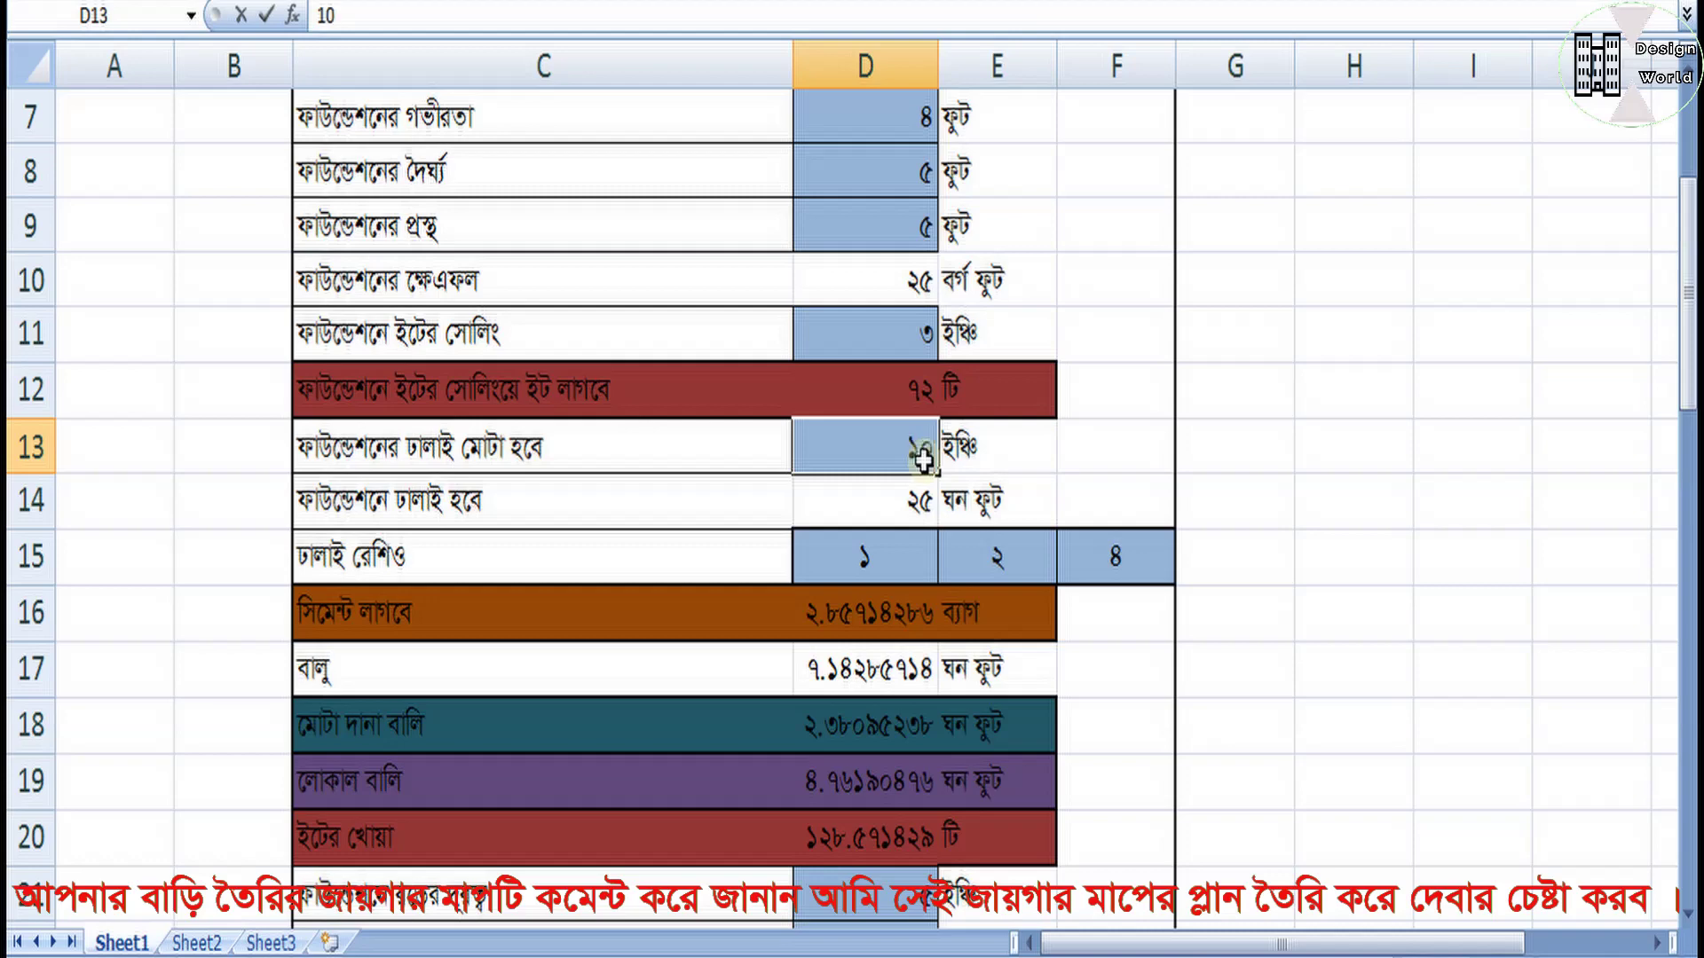
left_click(1283, 461)
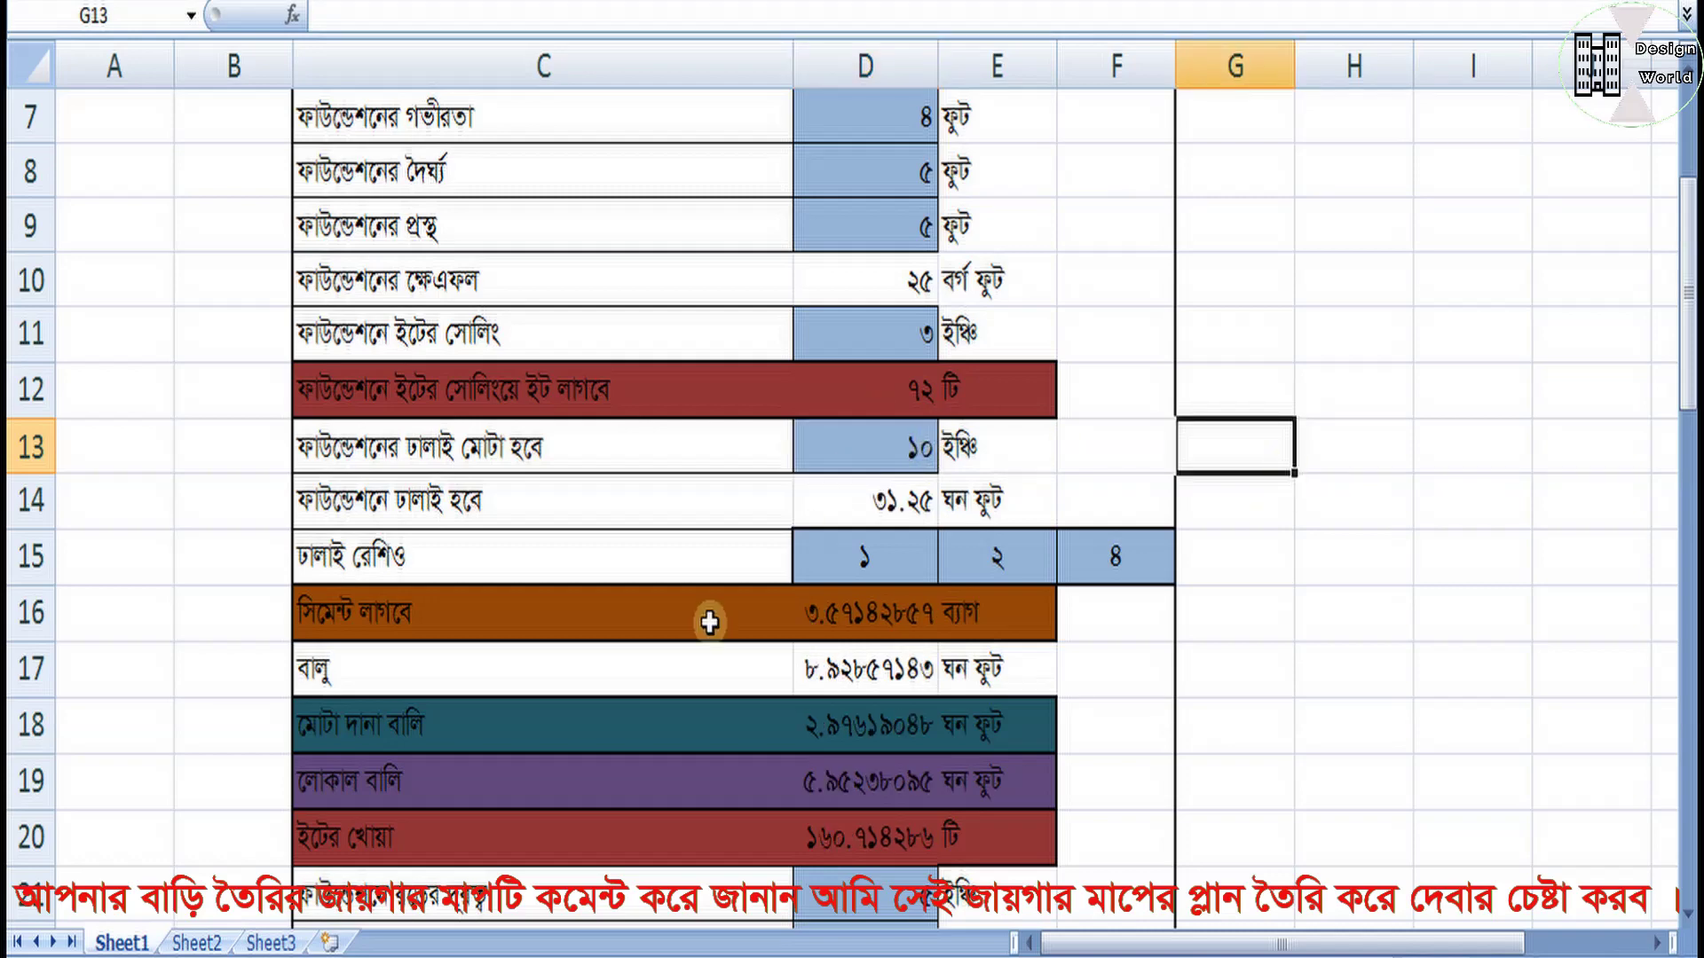
Step: Check the material cost up to foundation level on Sheet1 and record 15052 taka for 10-inch casting on Sheet2
left_click(199, 943)
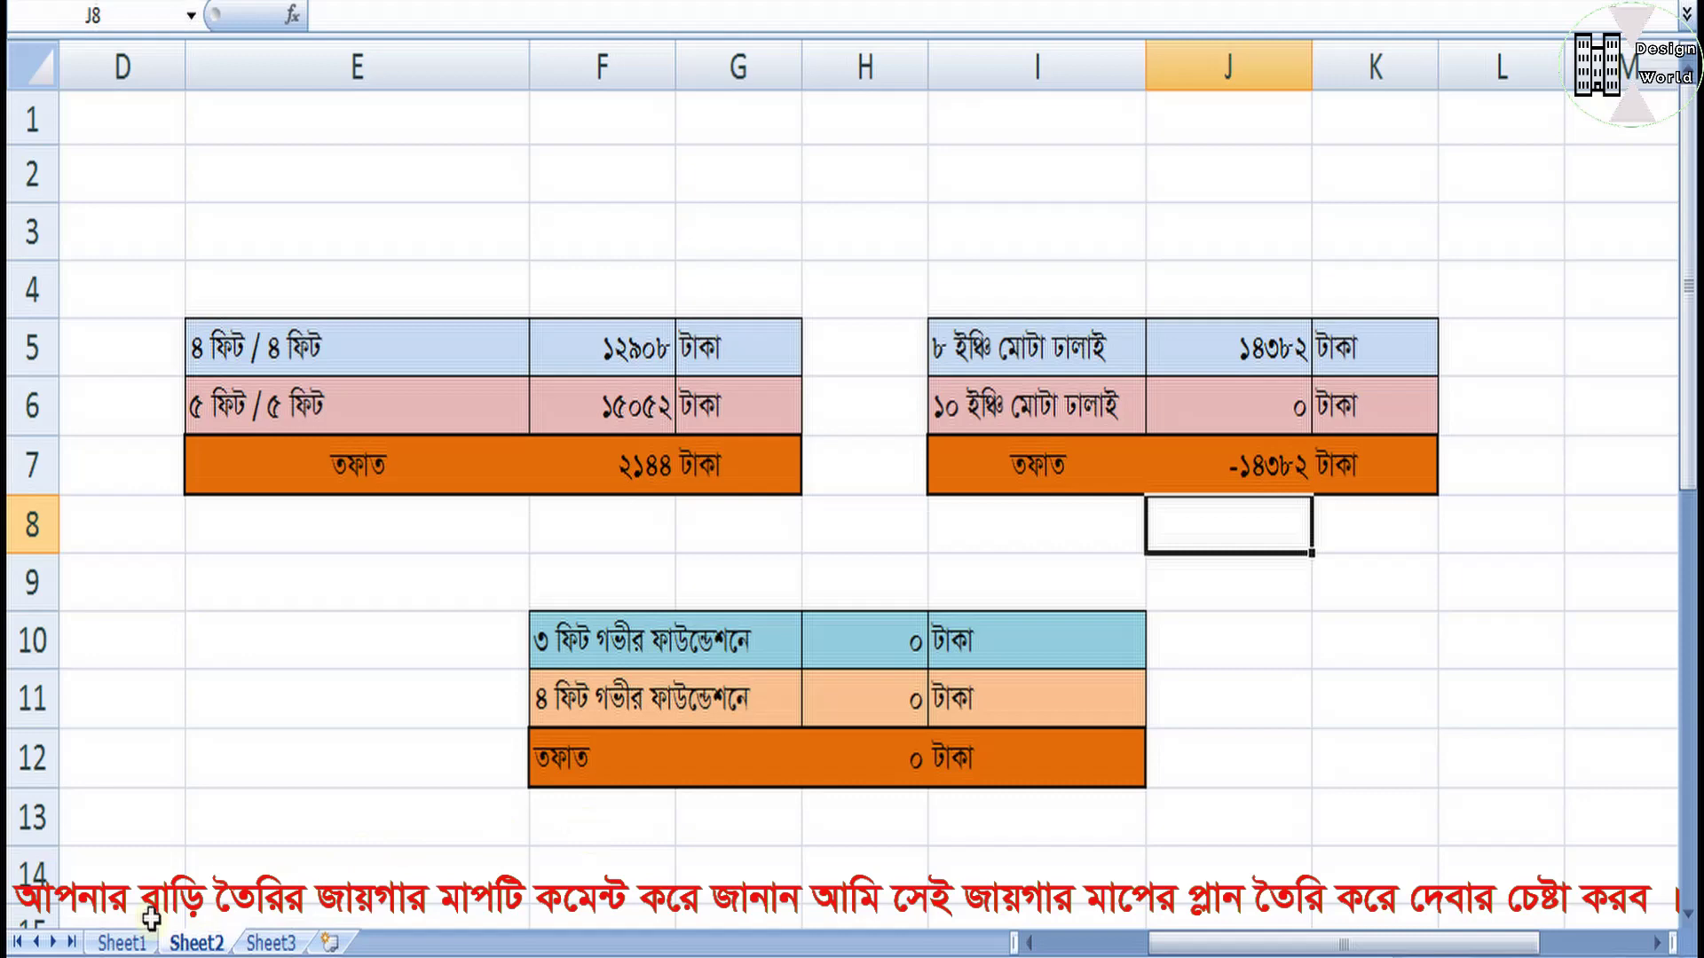
left_click(129, 946)
scroll(749, 662, "down", 11)
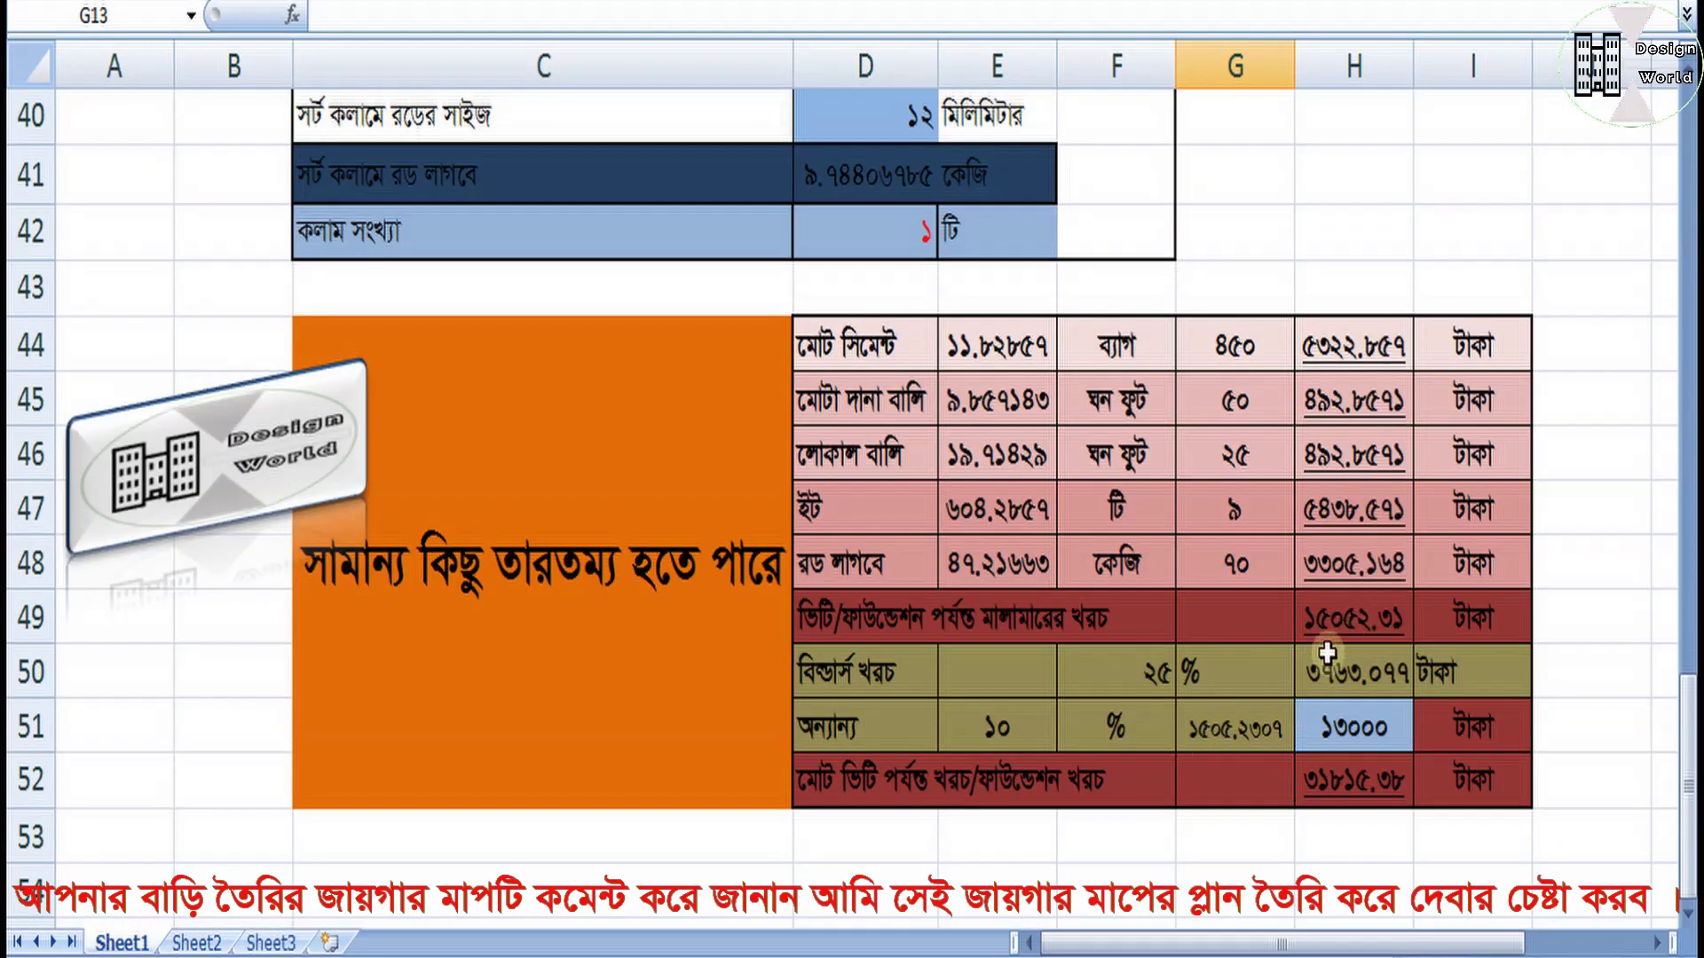
left_click(1337, 625)
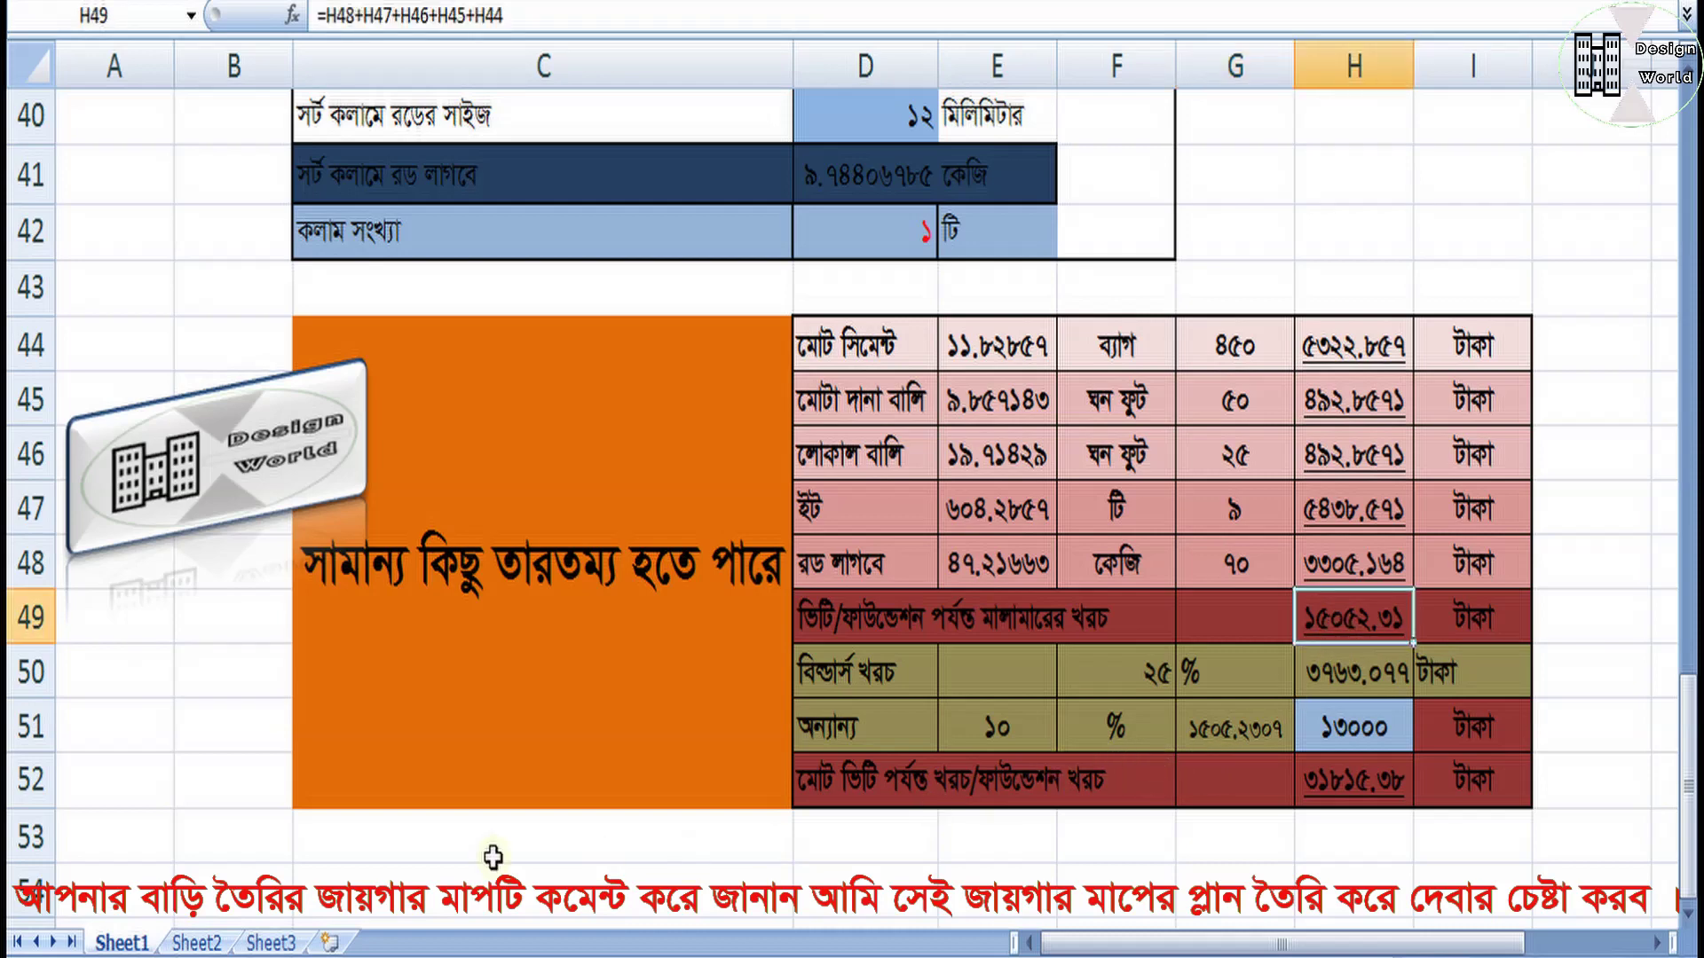
left_click(226, 945)
left_click(1229, 404)
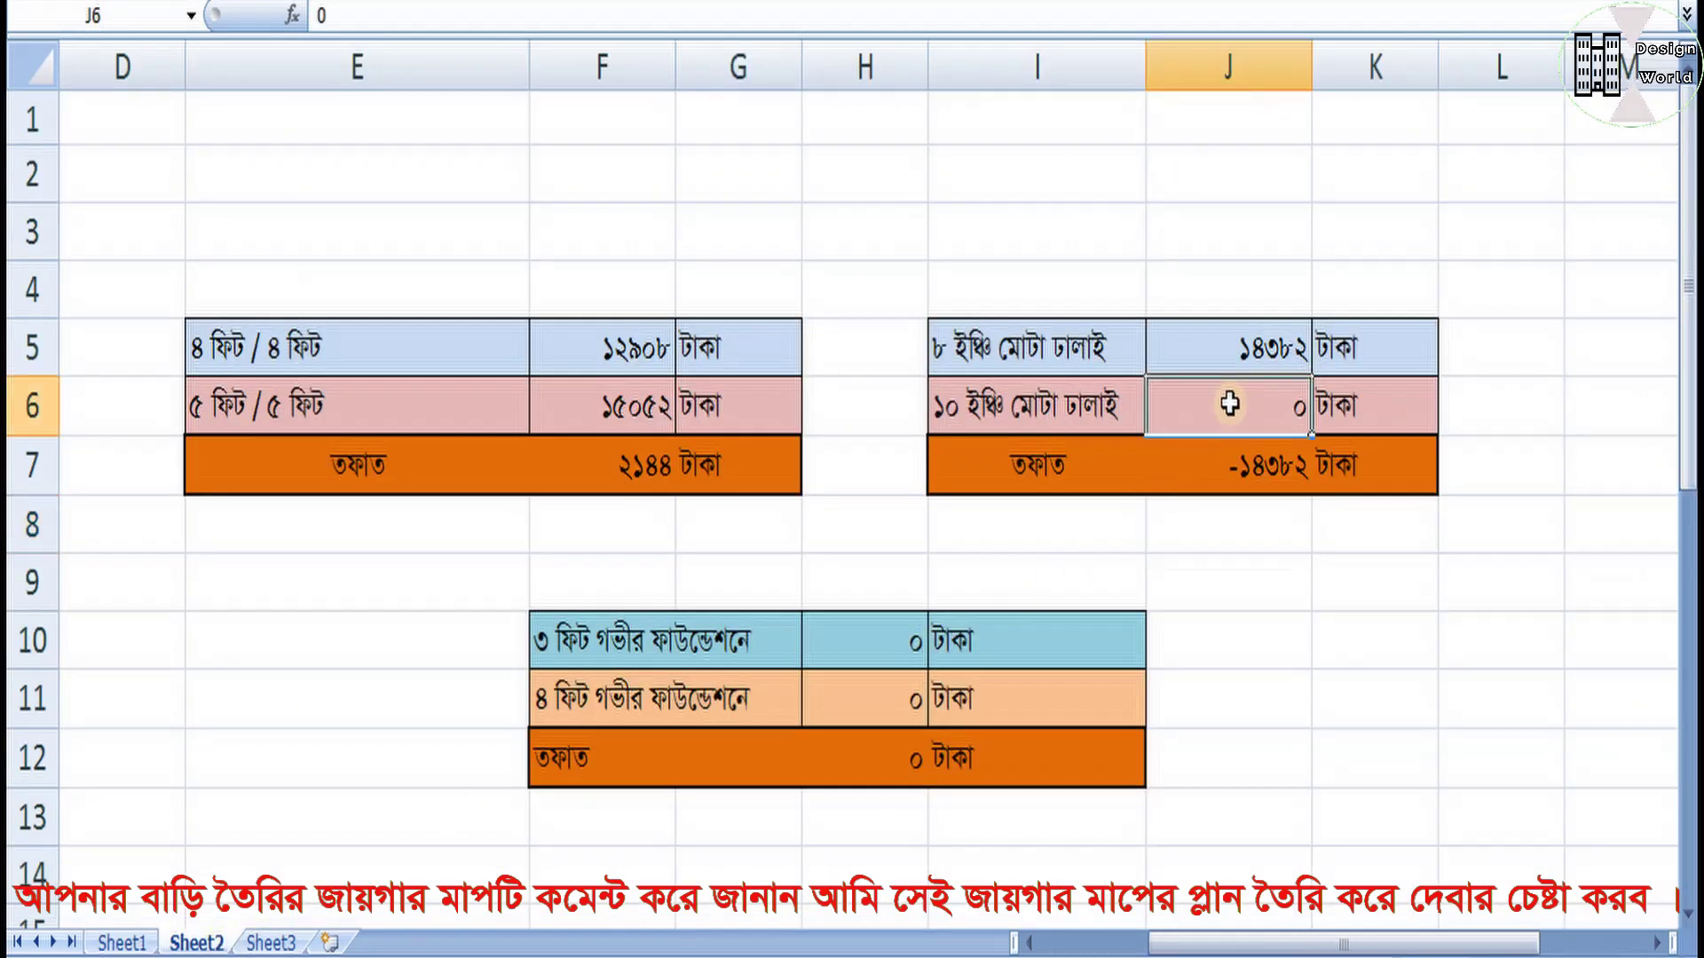
type("15")
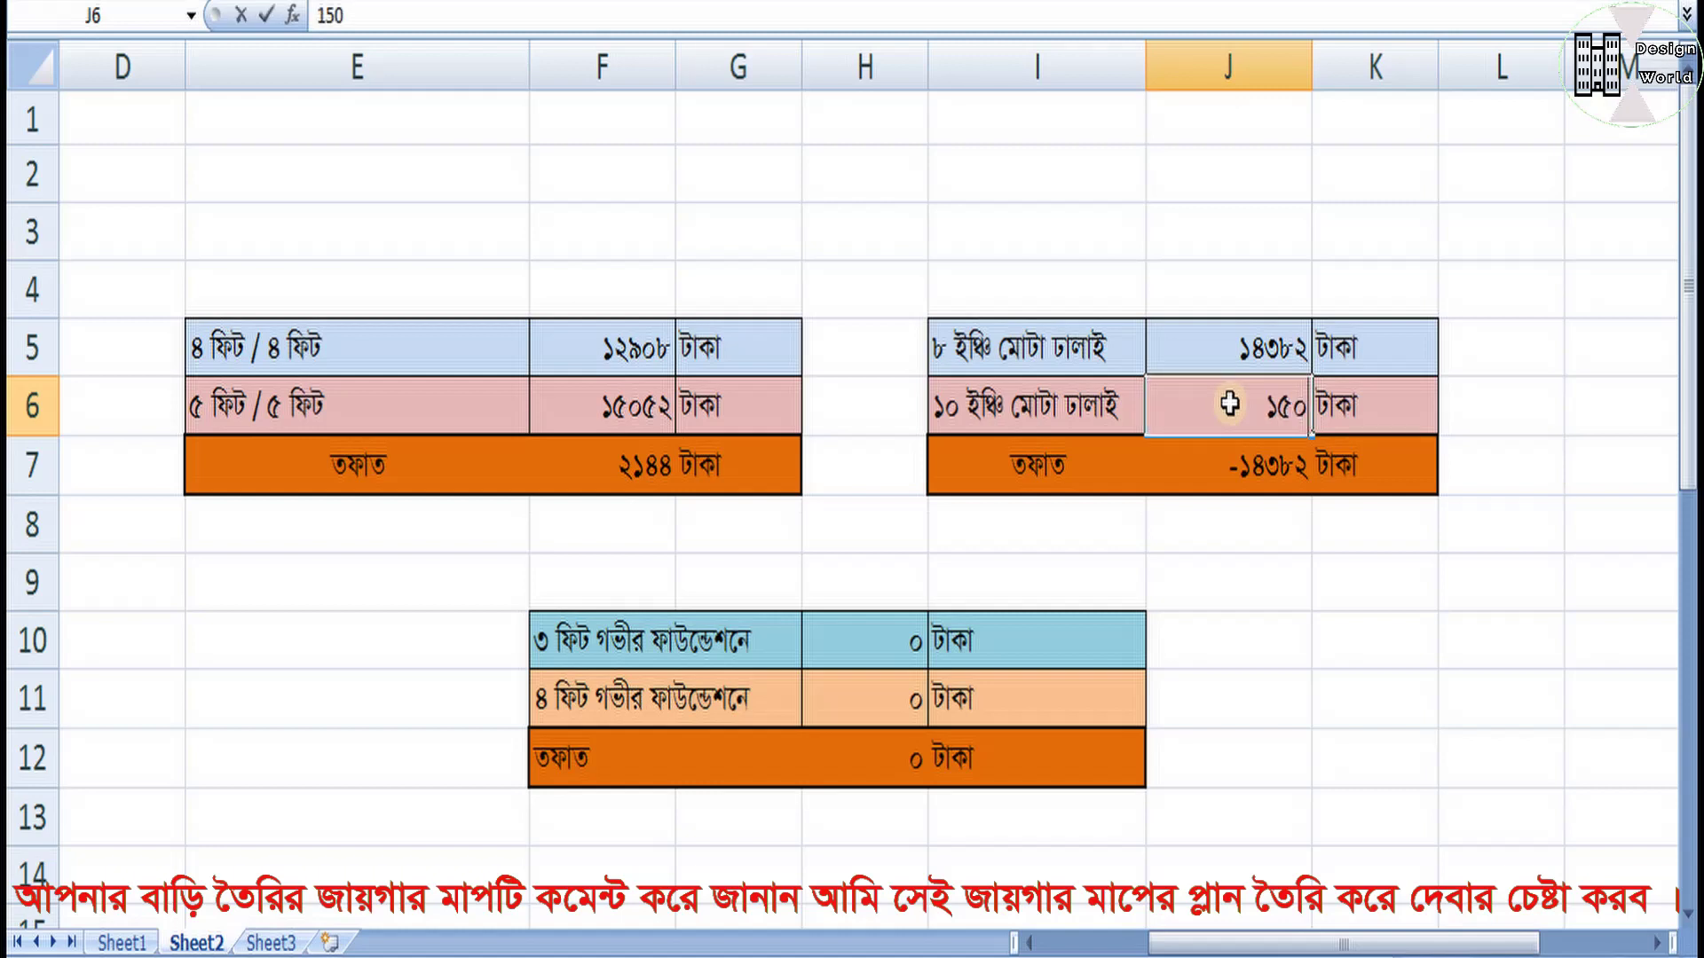
type("052")
left_click(1255, 539)
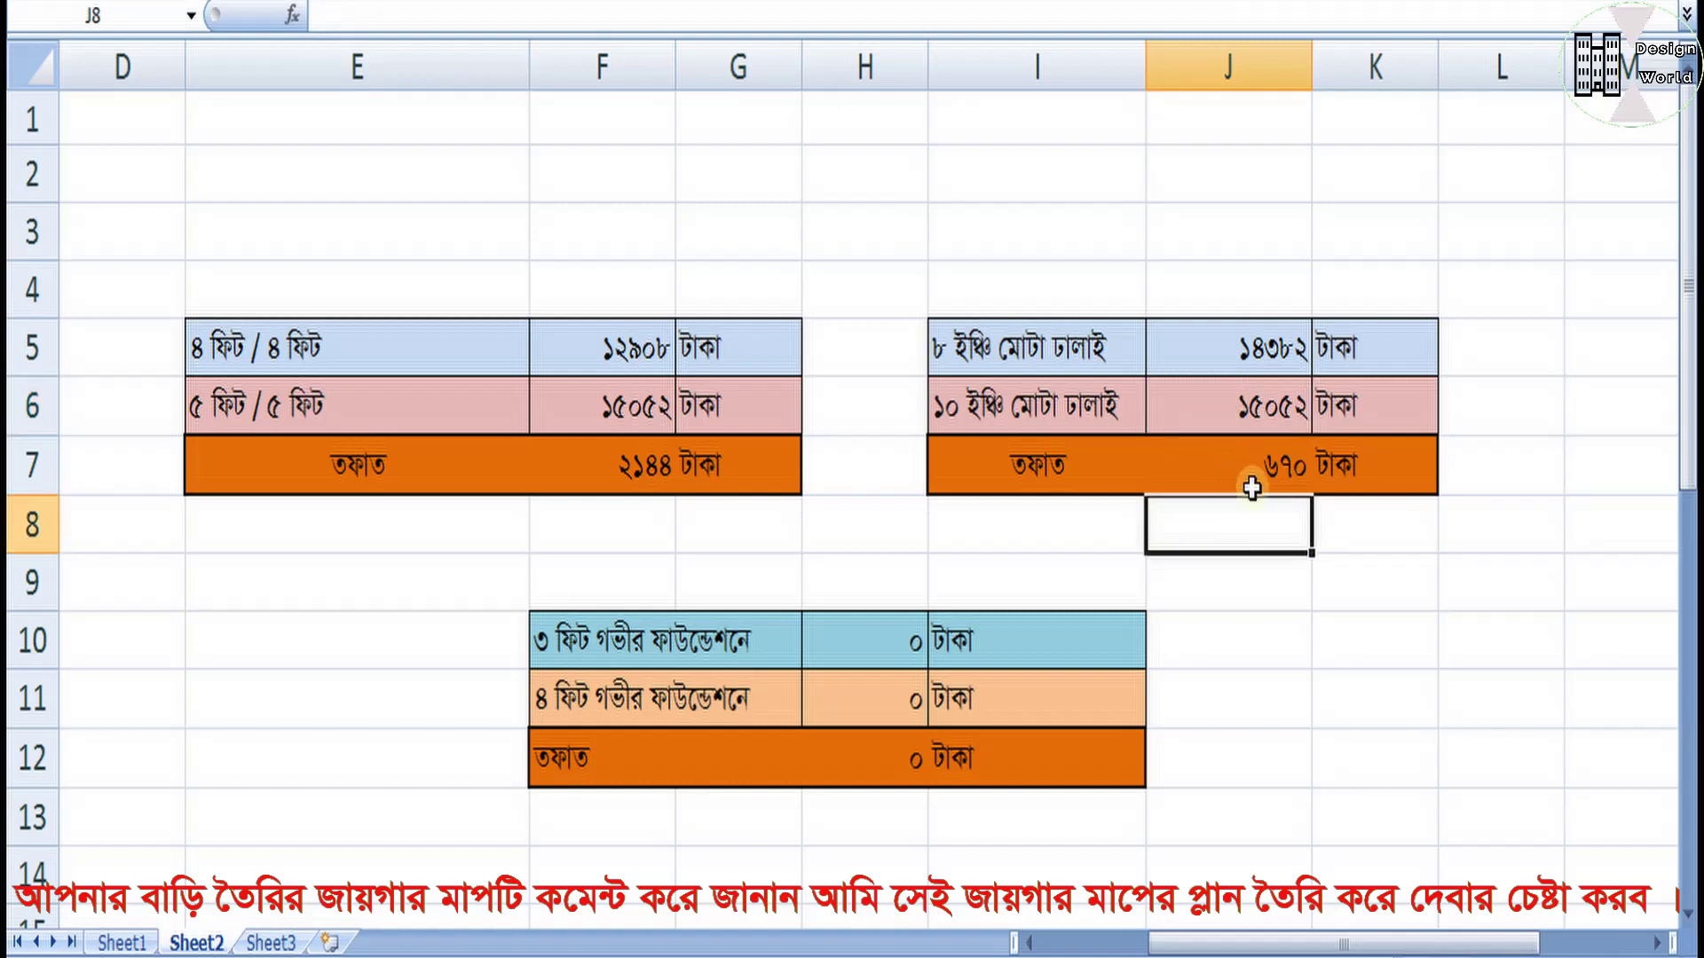
Step: Examine the cost difference between the 8-inch and 10-inch thick castings
key("Return")
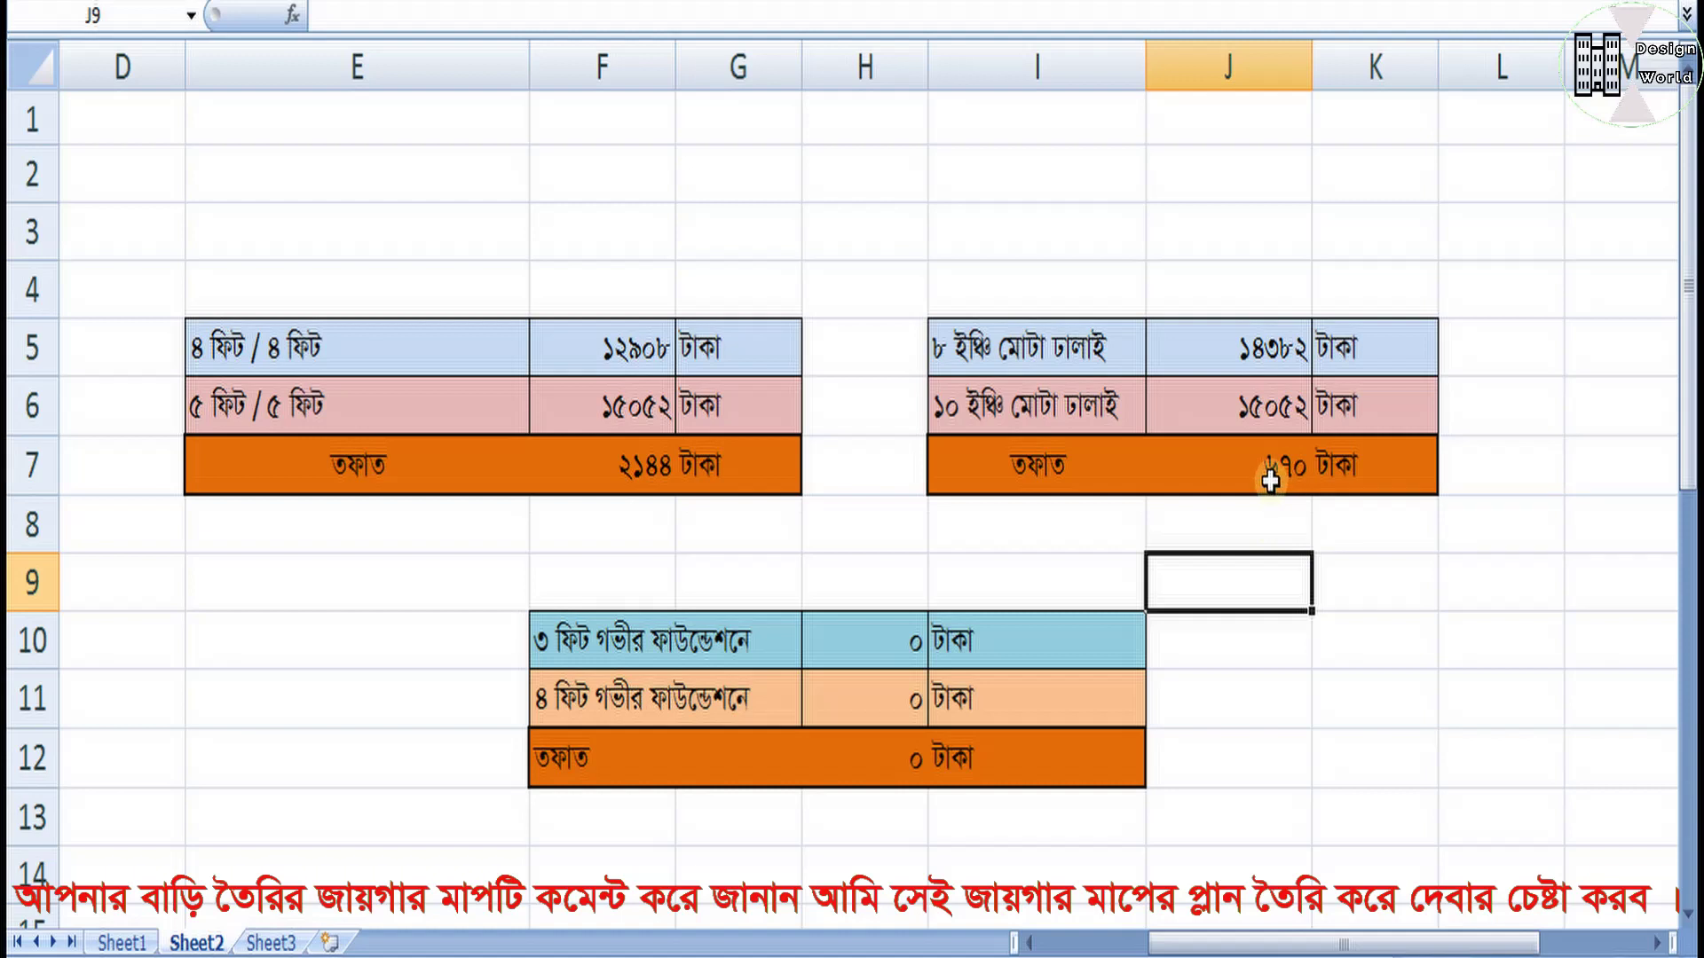
left_click(1271, 480)
left_click(1249, 582)
left_click(1258, 523)
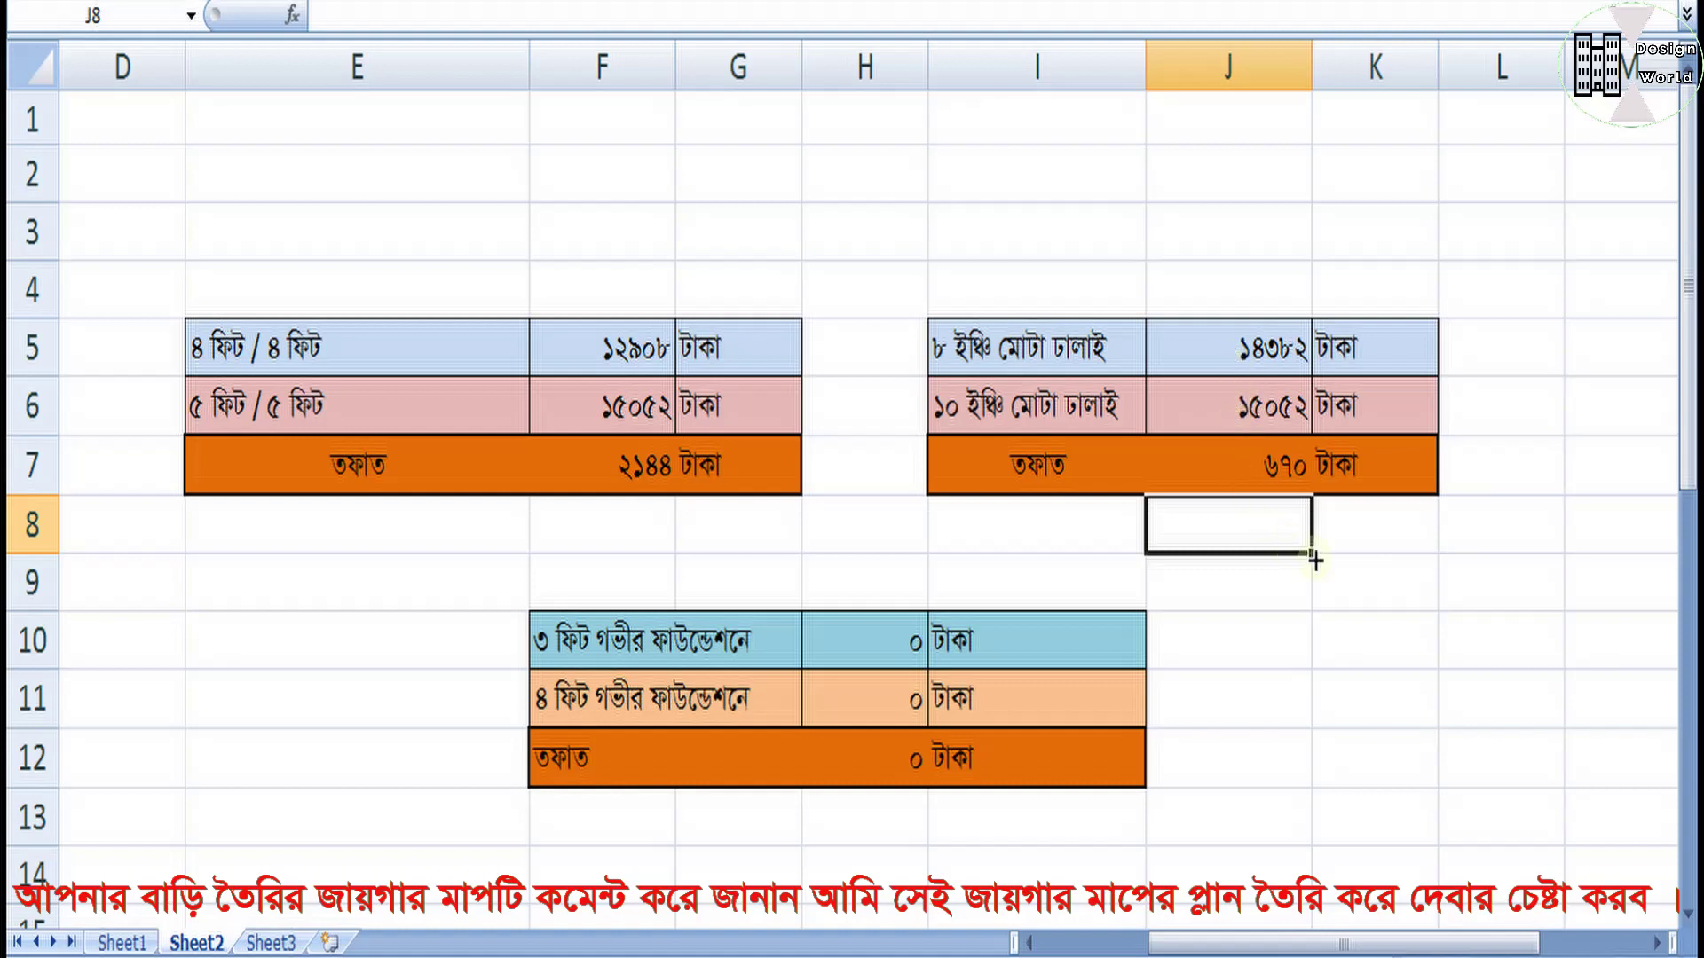
left_click(1341, 575)
left_click(1259, 580)
left_click(1249, 517)
left_click(1260, 566)
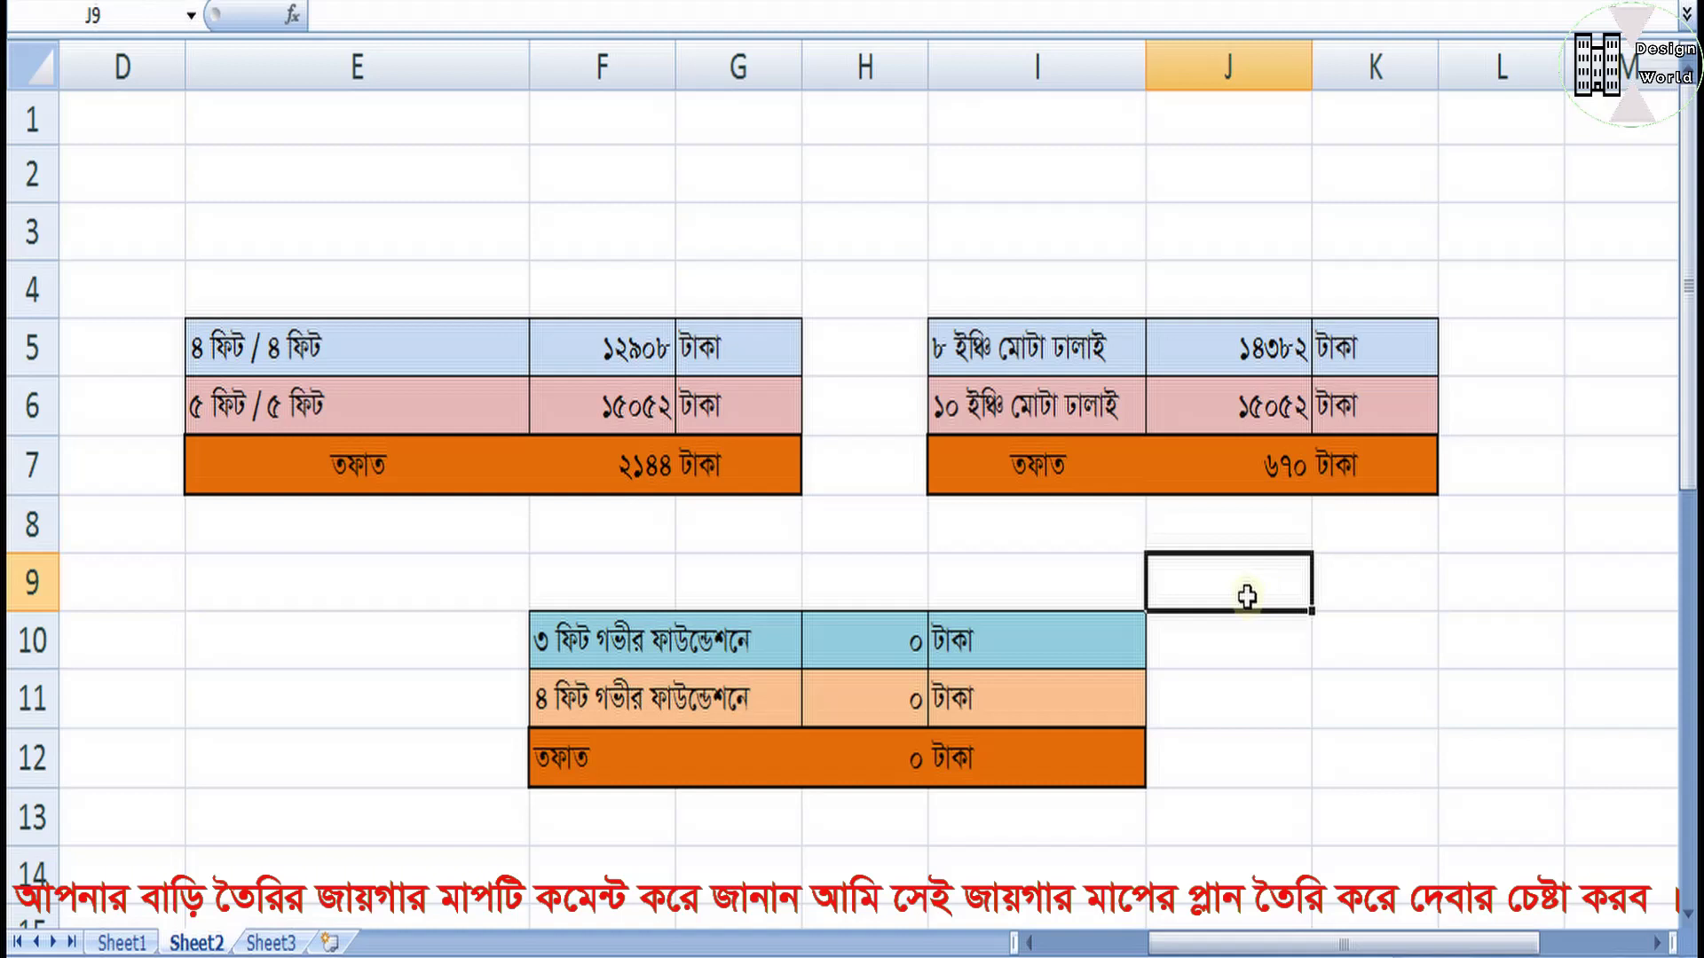
Step: Look over the comparison table rows for the 3 ft and 4 ft deep foundations and their cost cells
scroll(781, 634, "down", 1)
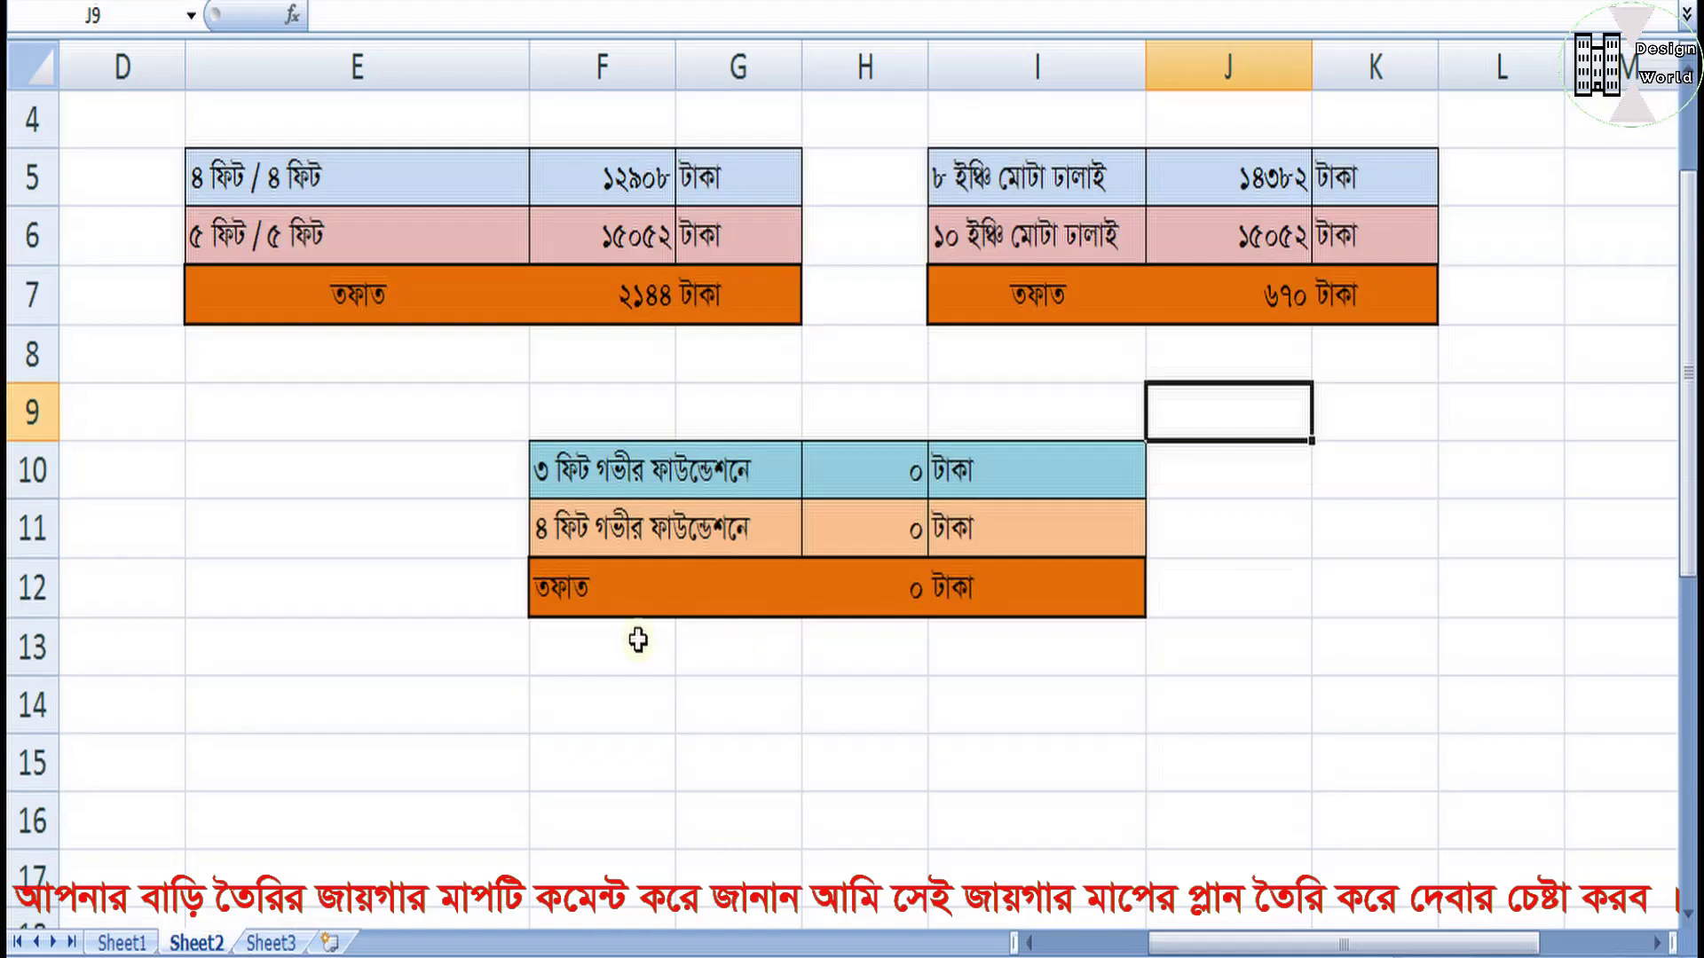
left_click(602, 483)
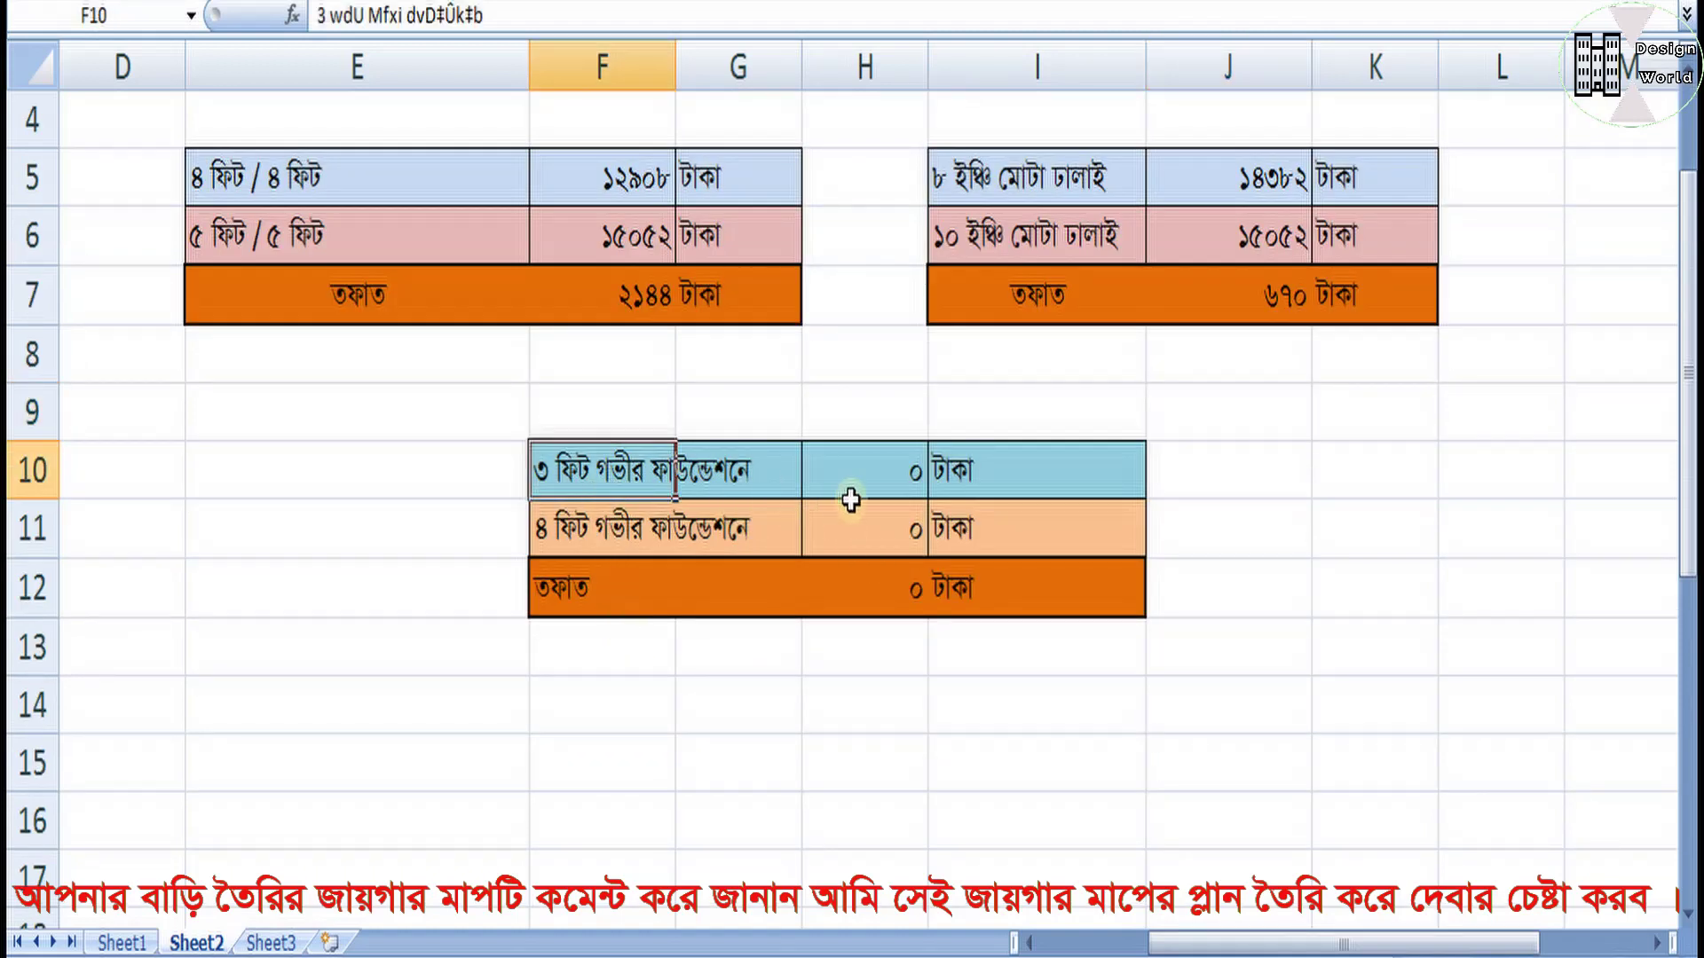
left_click(910, 486)
left_click(648, 530)
left_click(893, 540)
left_click(843, 701)
left_click(684, 479)
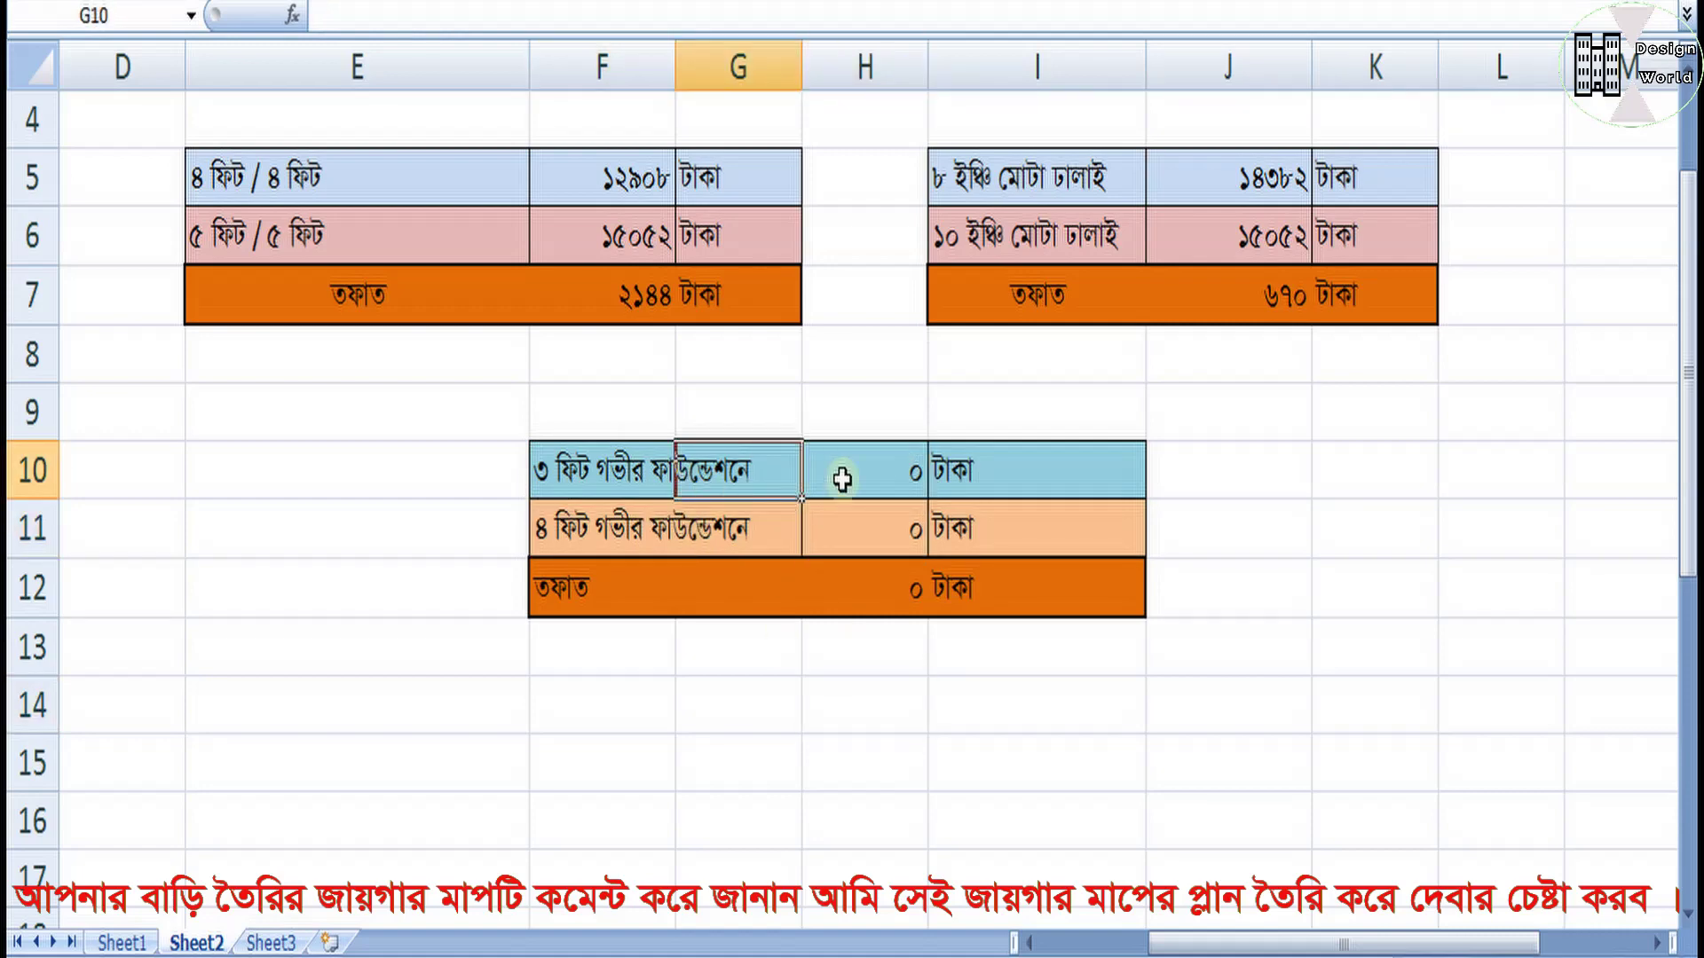
left_click(842, 479)
Step: Set the foundation depth to 3 ft in the Sheet1 estimate
left_click(157, 944)
scroll(606, 577, "up", 13)
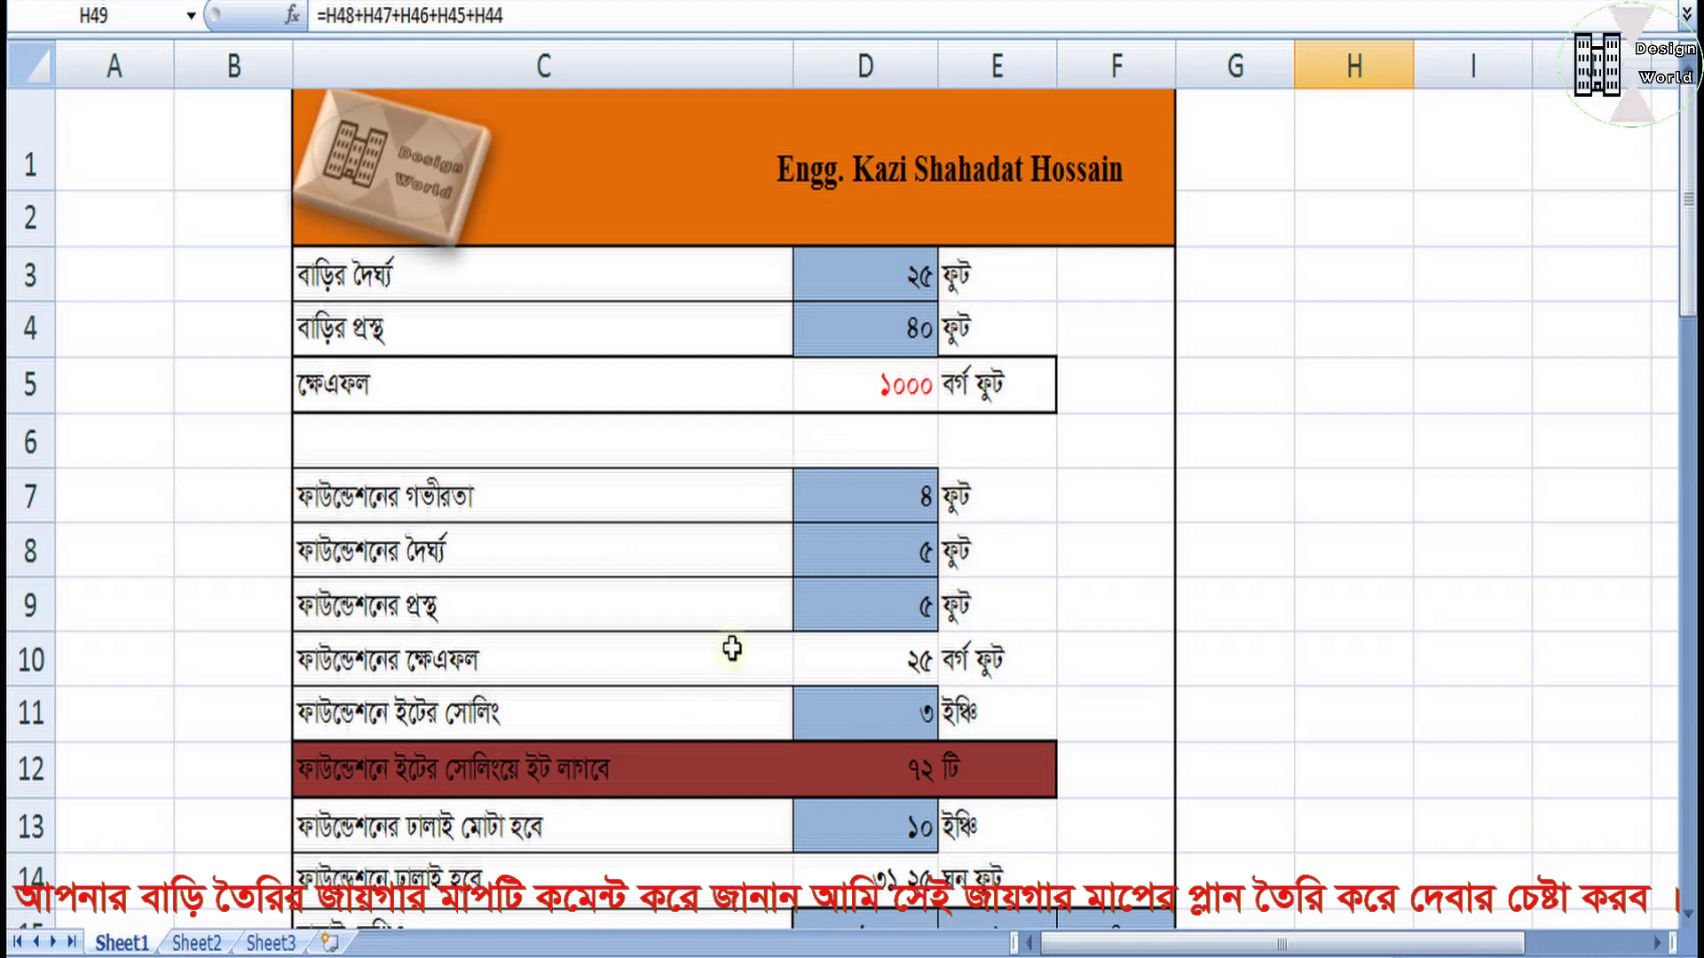
left_click(892, 499)
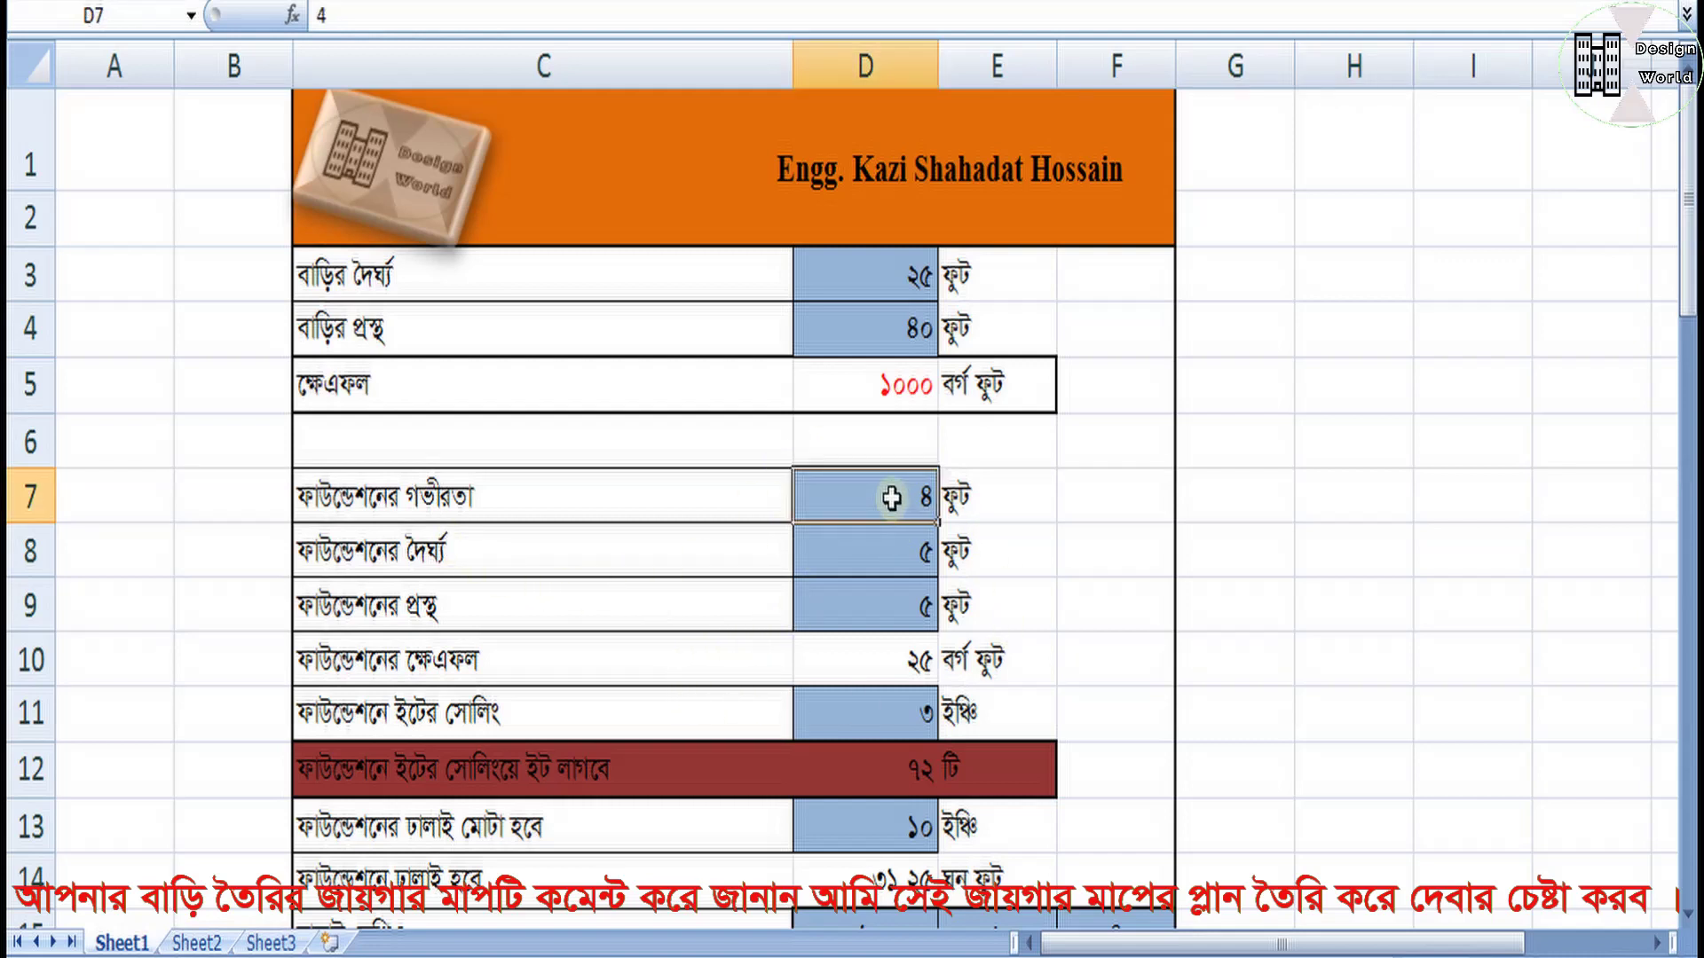
type("3")
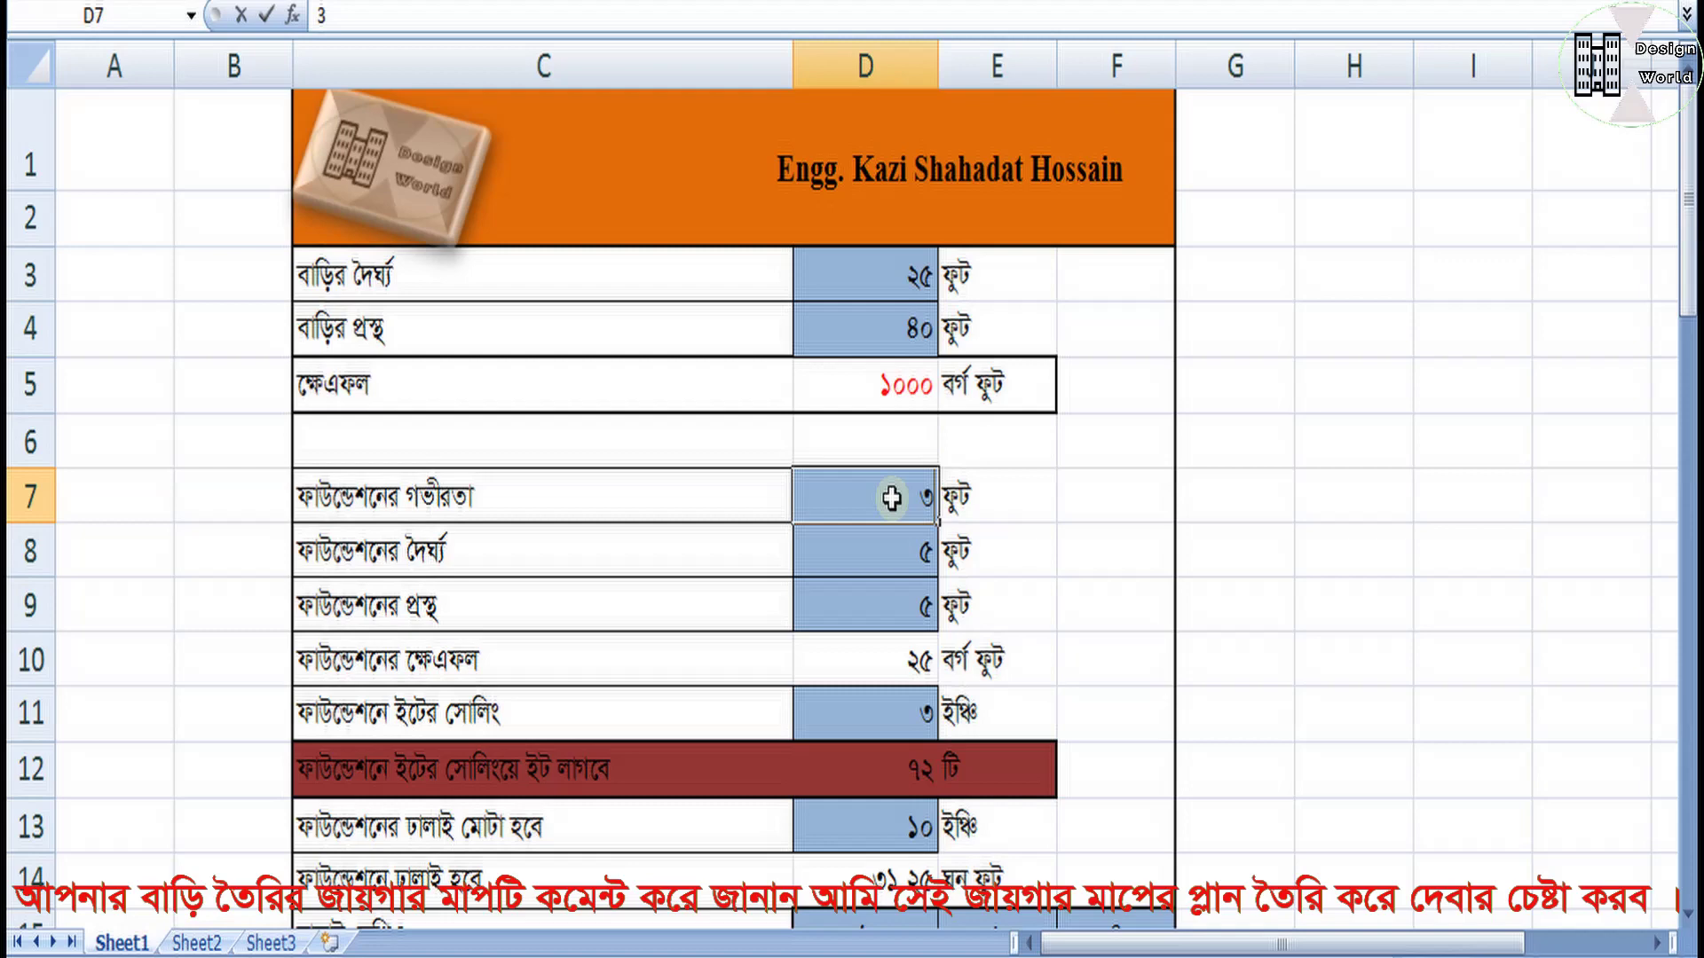
left_click(1010, 615)
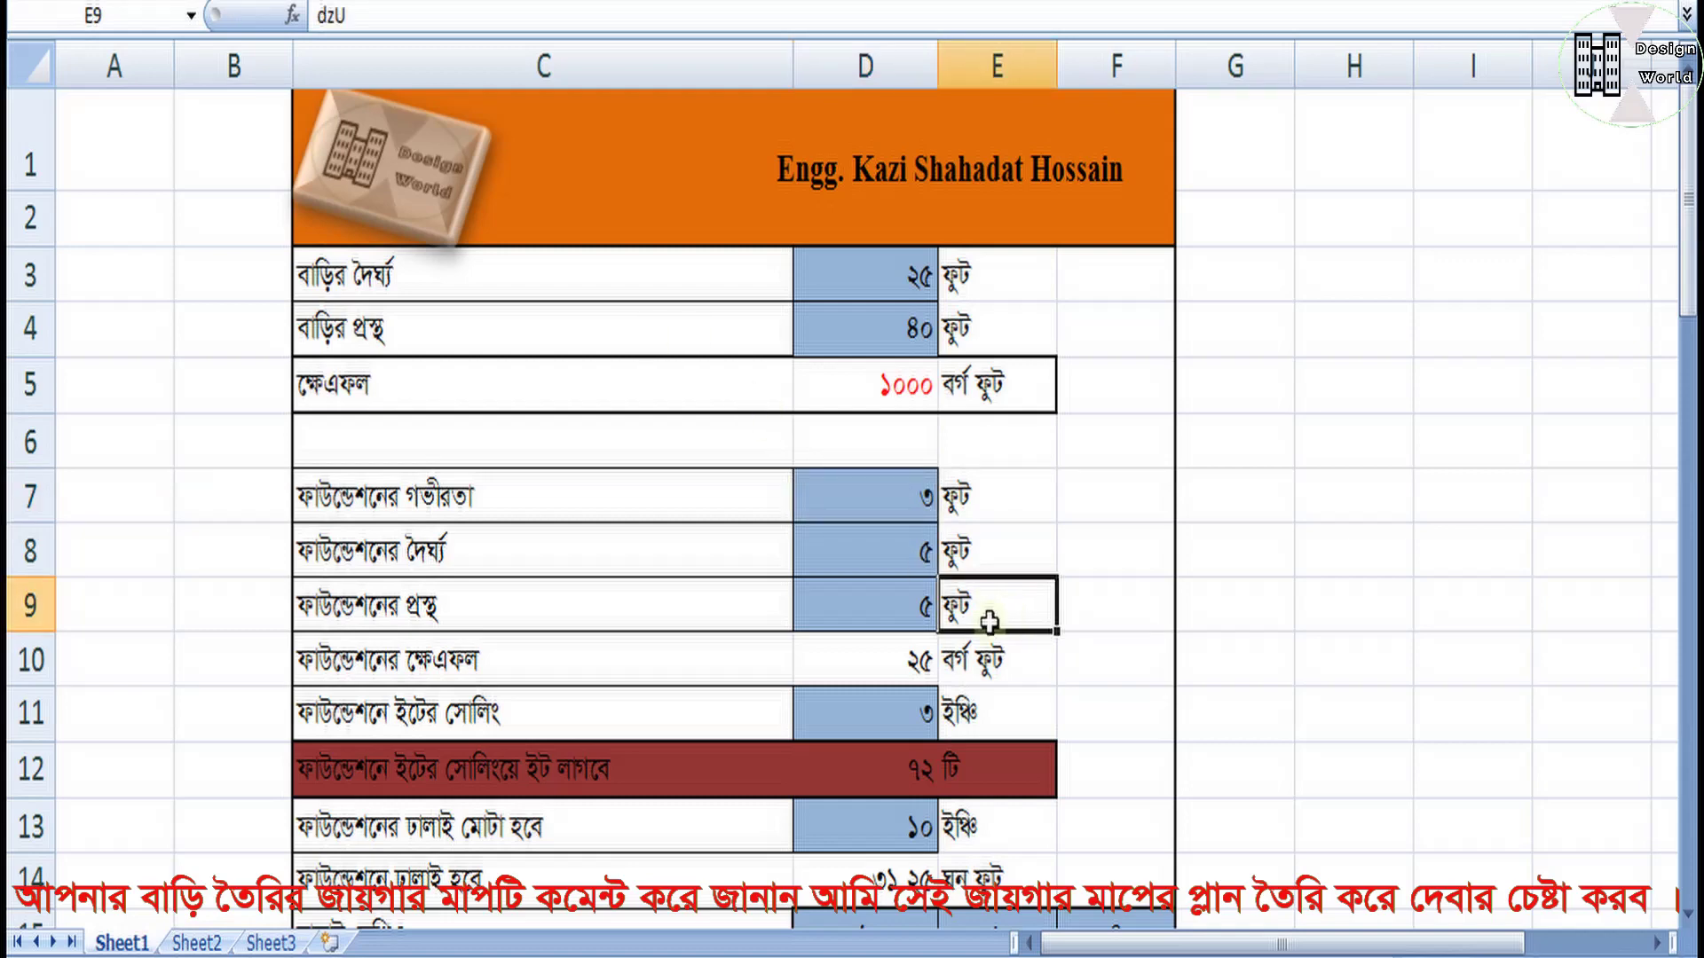
Step: Check the material cost up to foundation level on Sheet1 and record 13582 taka for the 3 ft deep foundation on Sheet2
scroll(989, 622, "down", 15)
scroll(1019, 559, "up", 2)
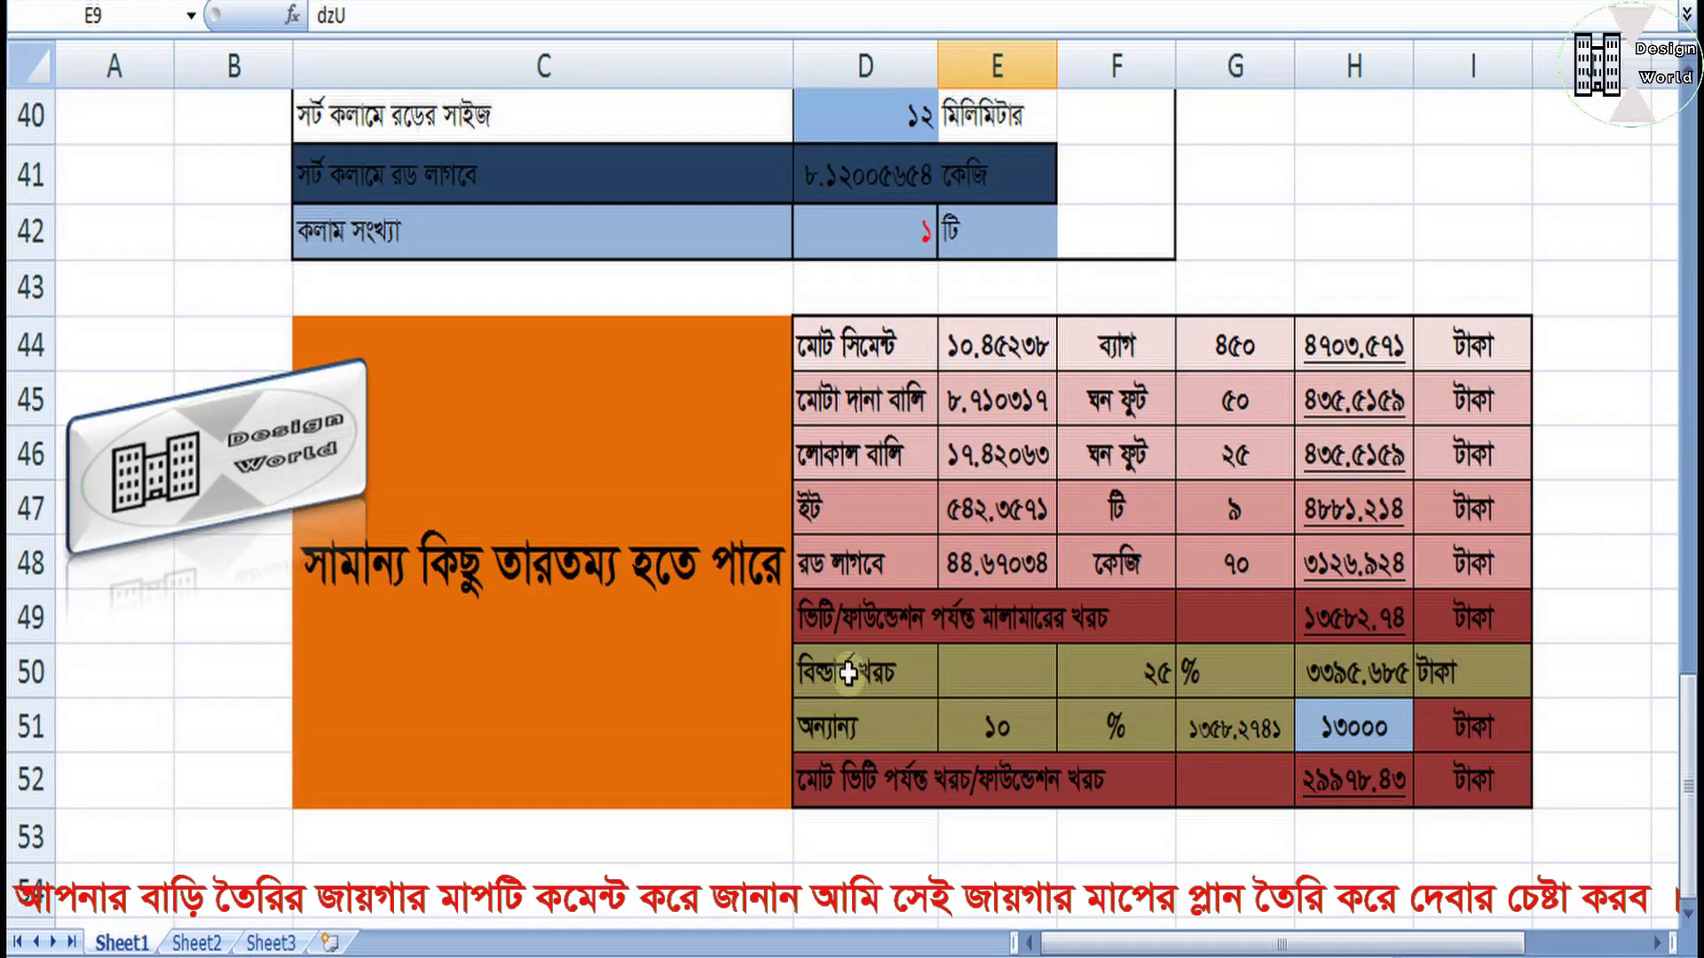
left_click(1348, 639)
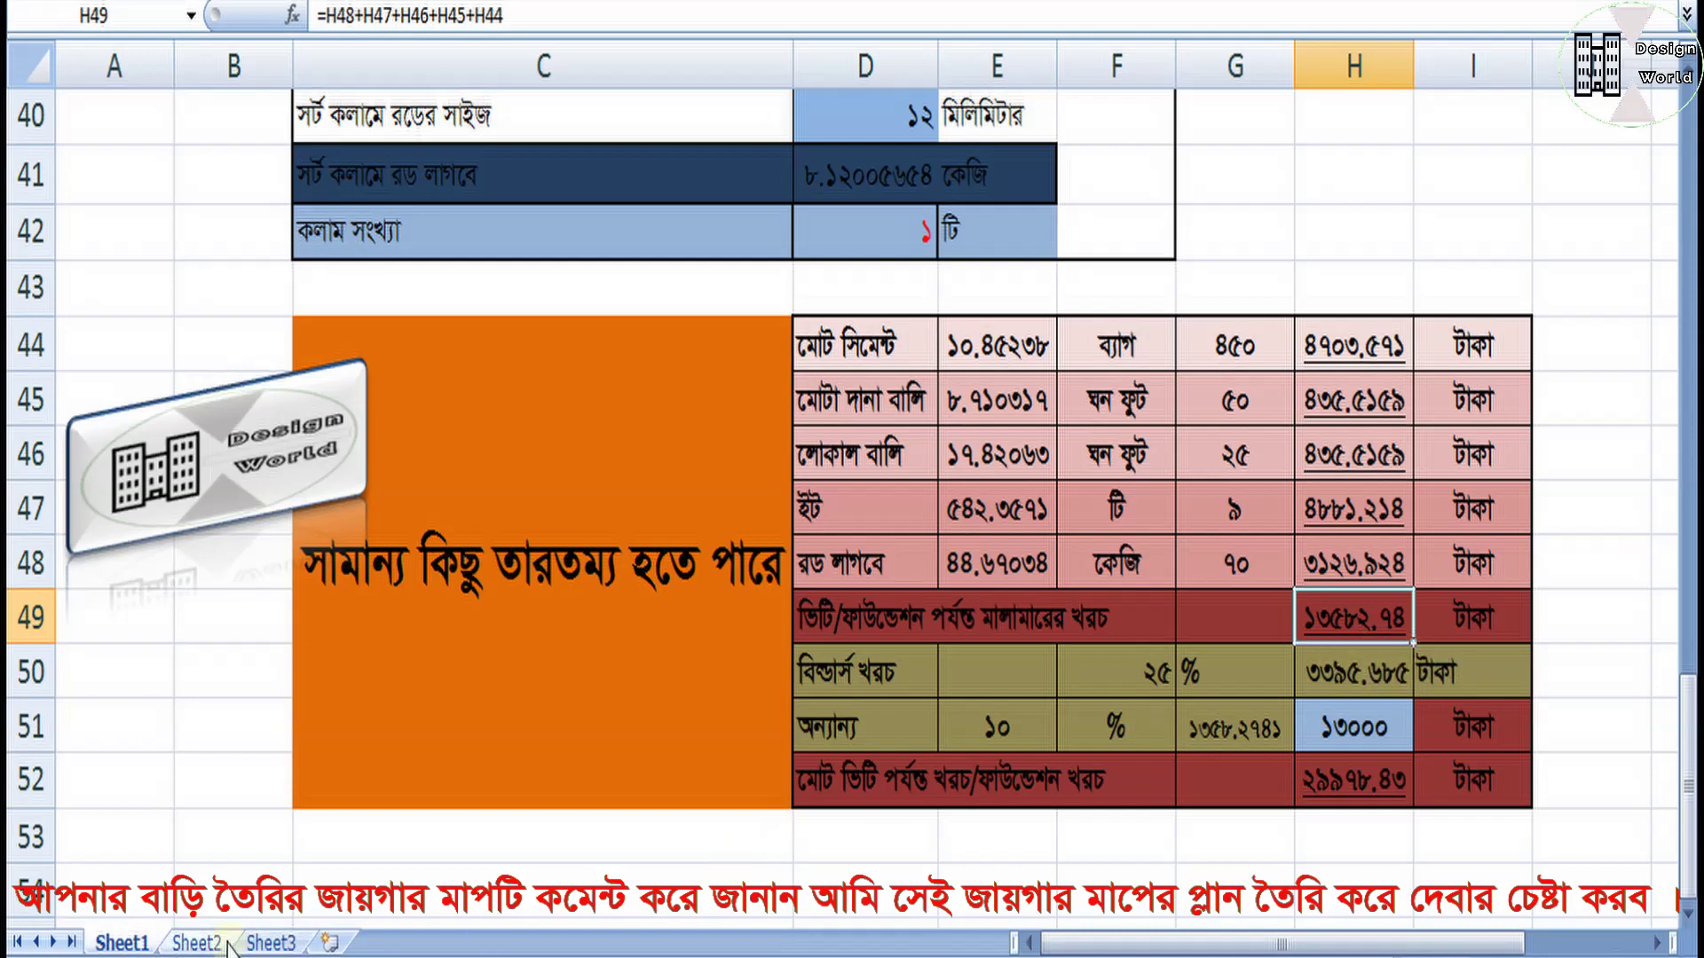
left_click(196, 942)
type("13582")
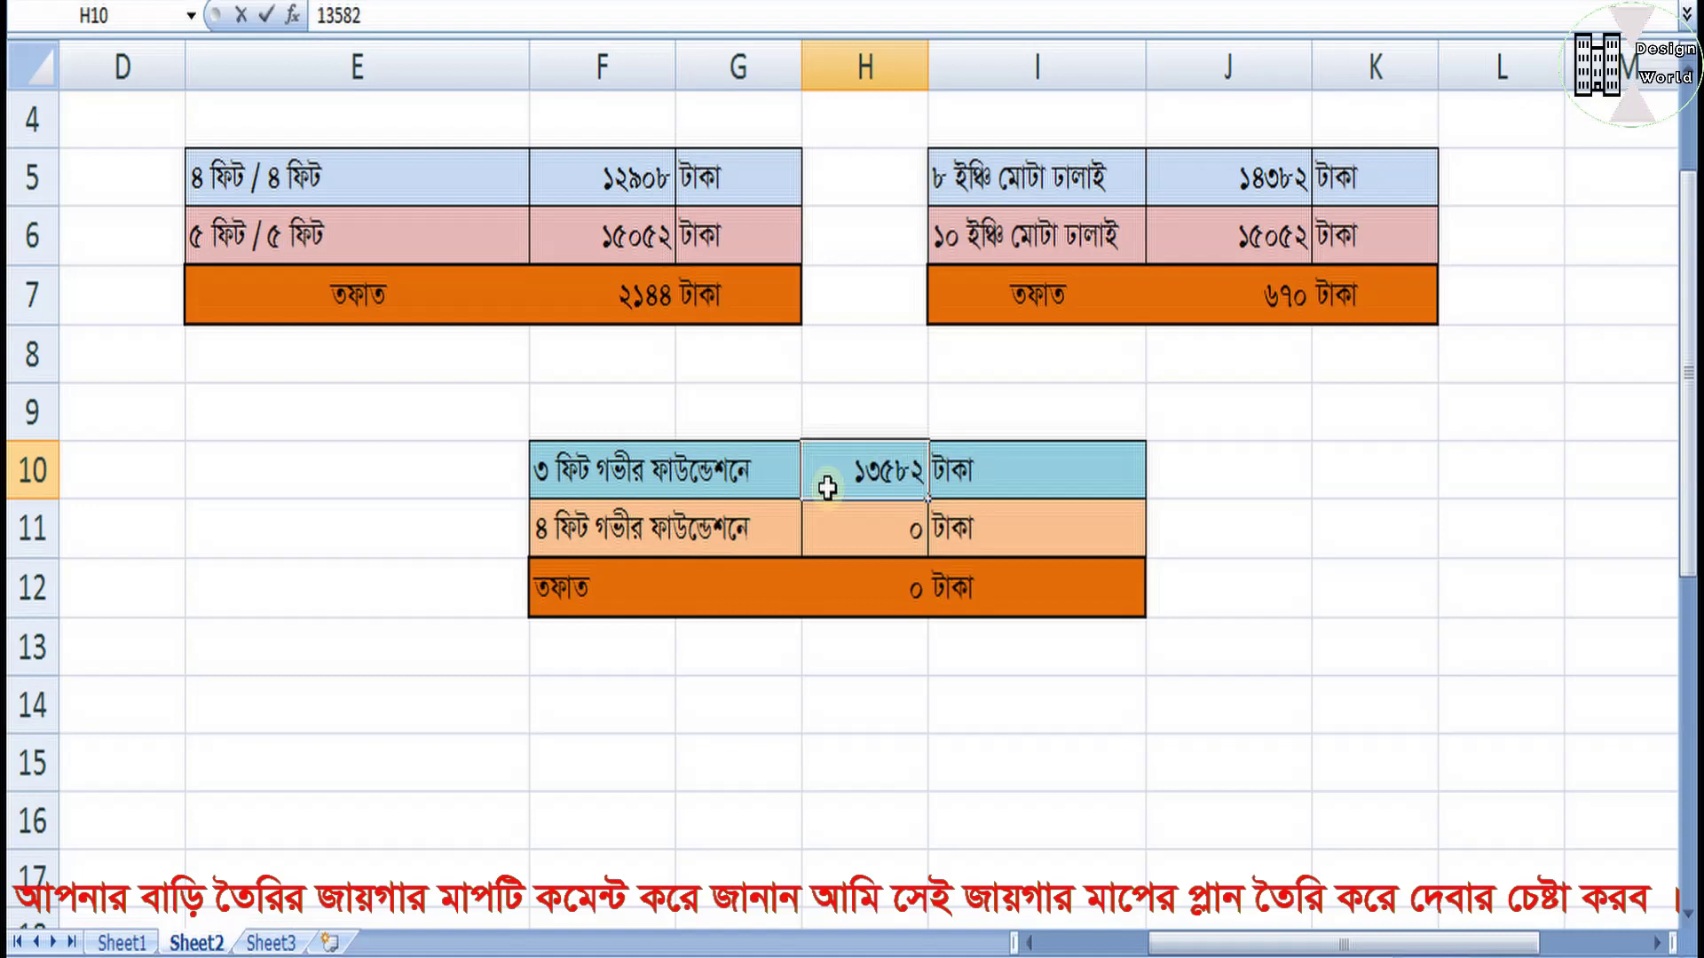
left_click(863, 728)
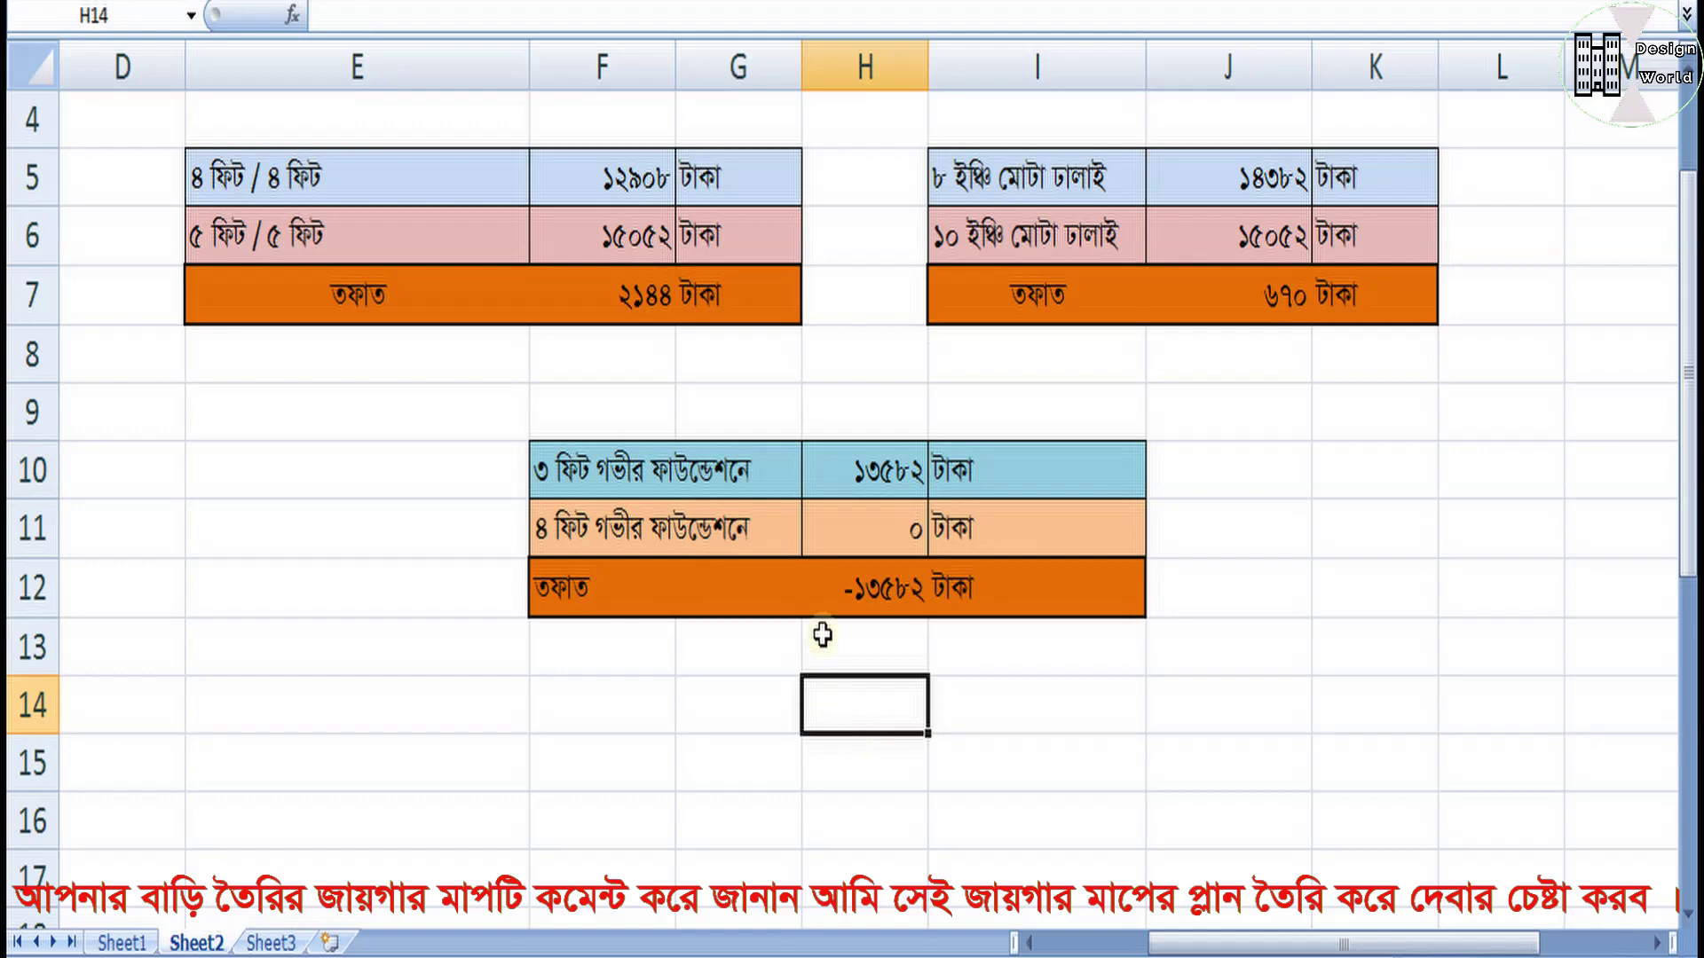
Step: Set the foundation depth to 4 ft in the Sheet1 estimate
left_click(844, 541)
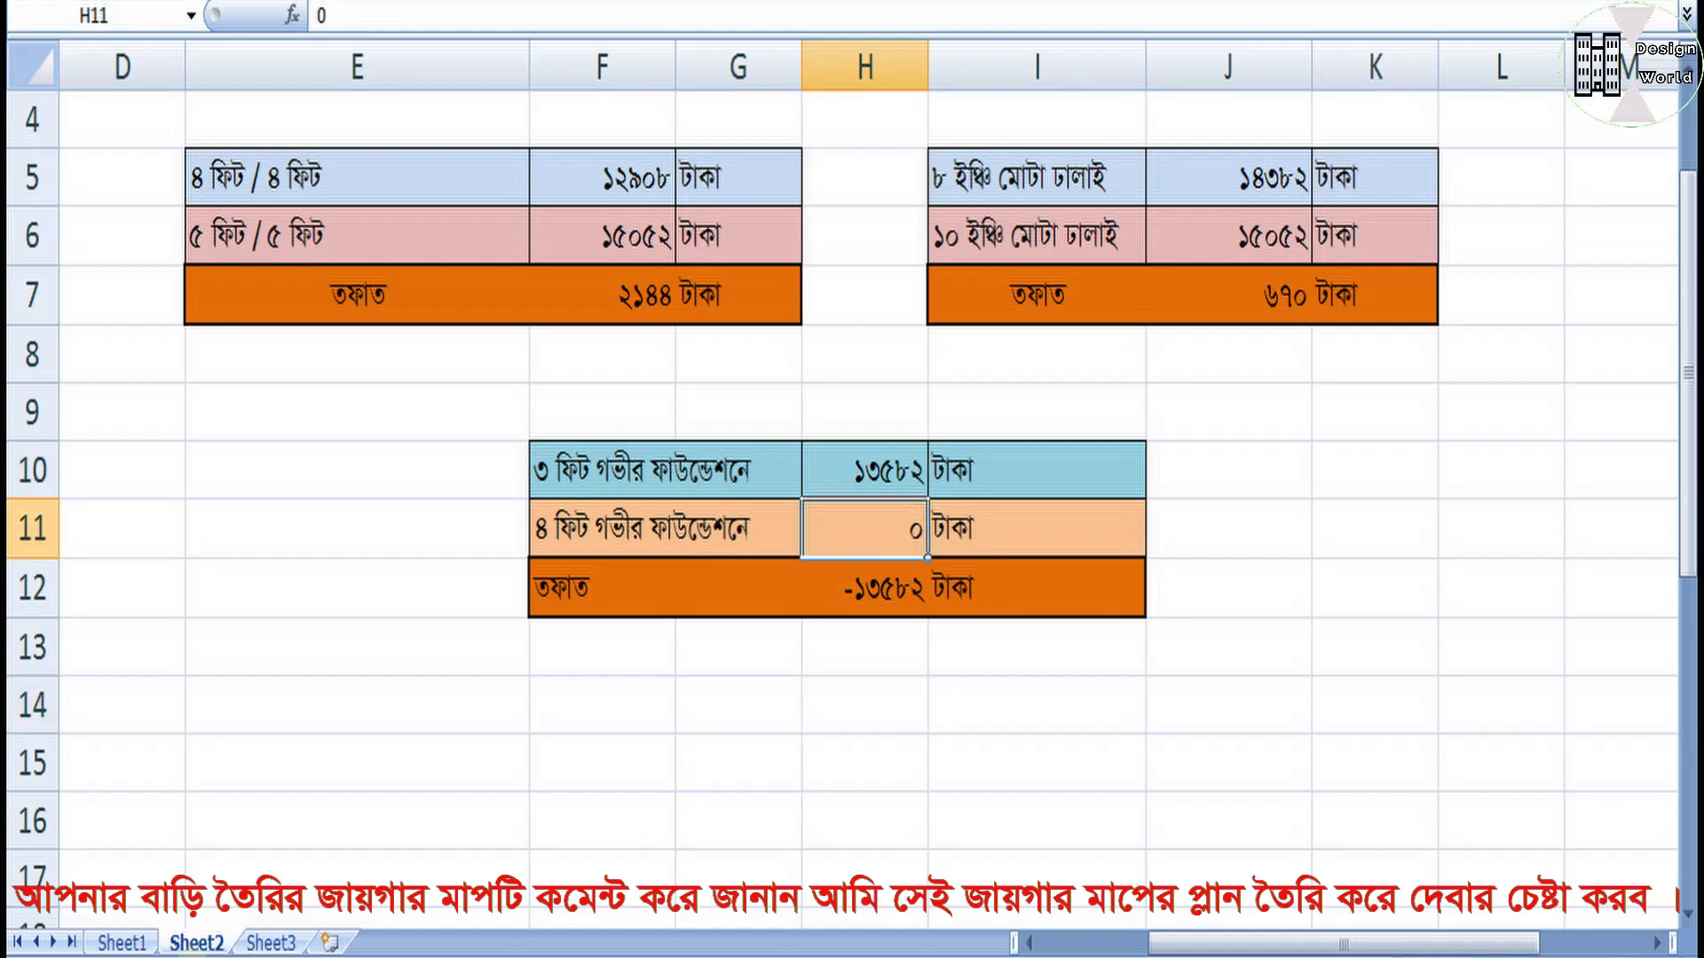
left_click(125, 943)
scroll(806, 515, "up", 13)
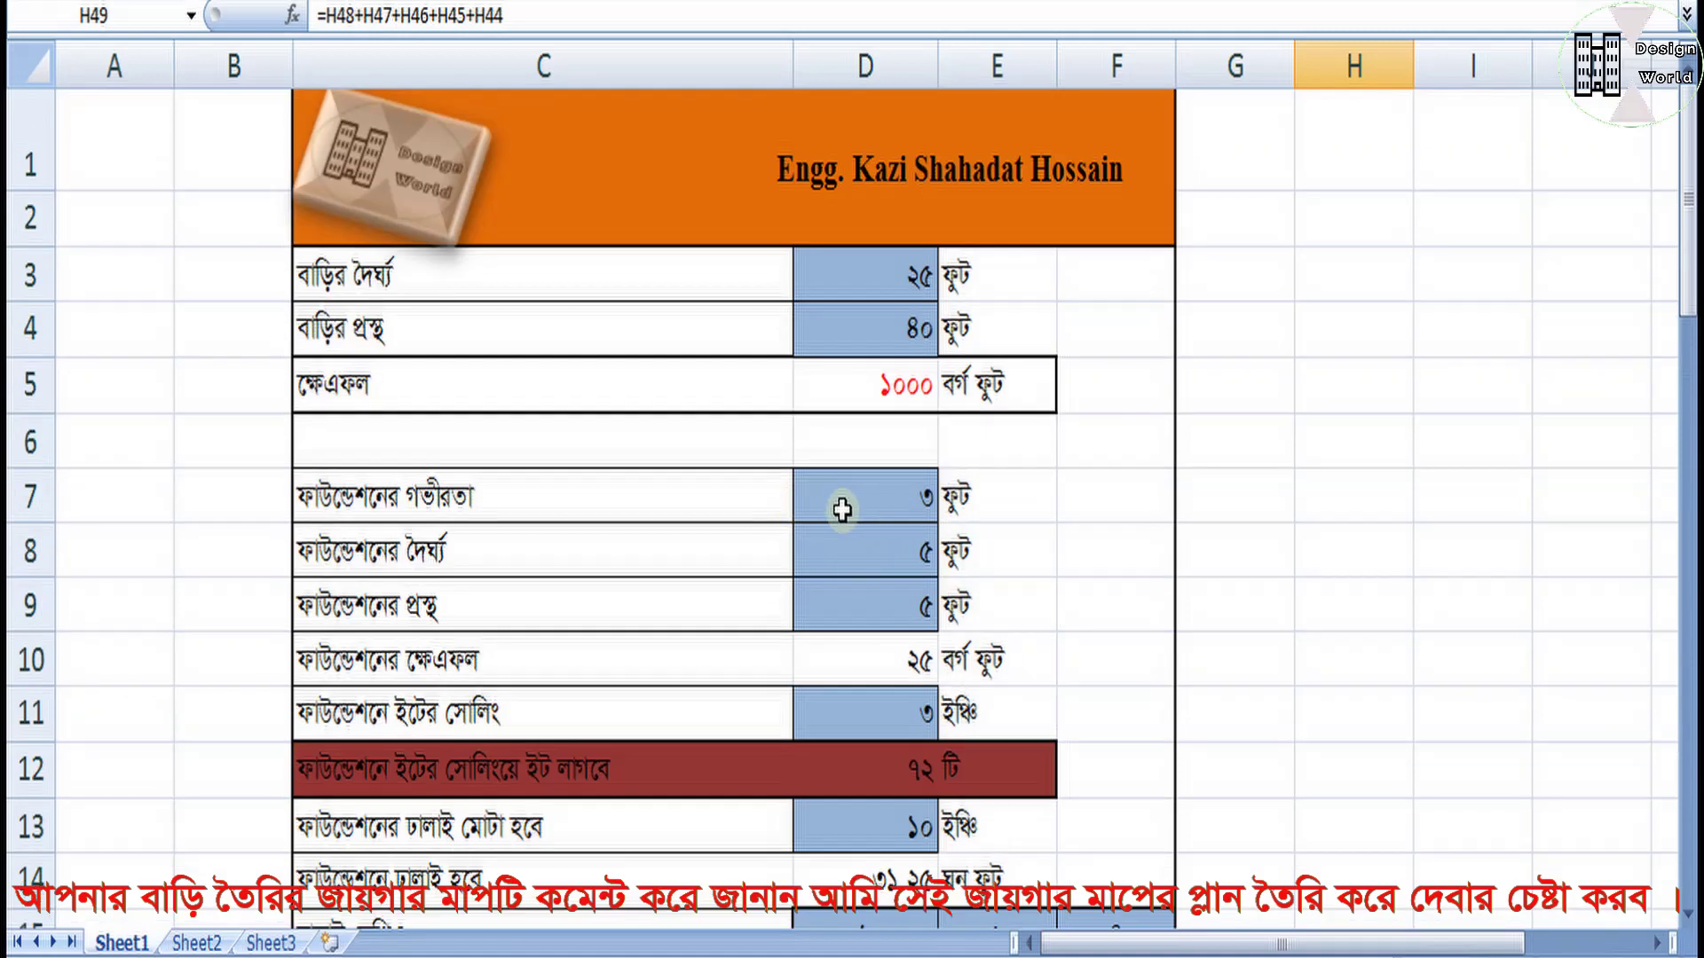
left_click(868, 499)
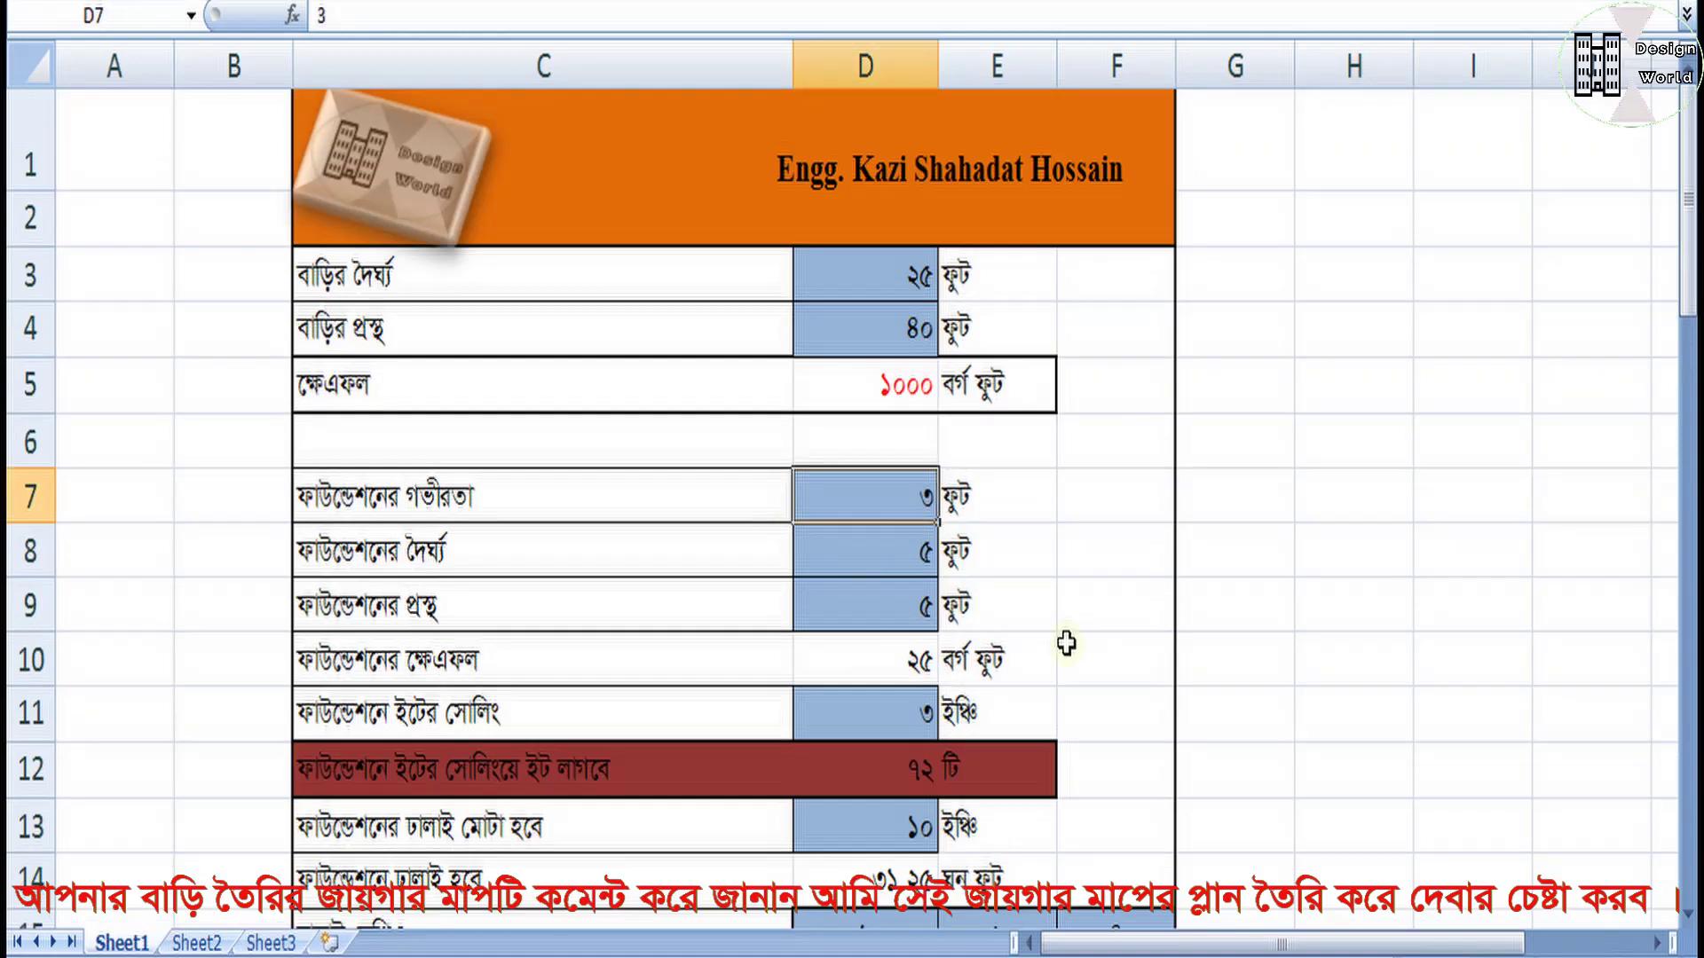
type("4")
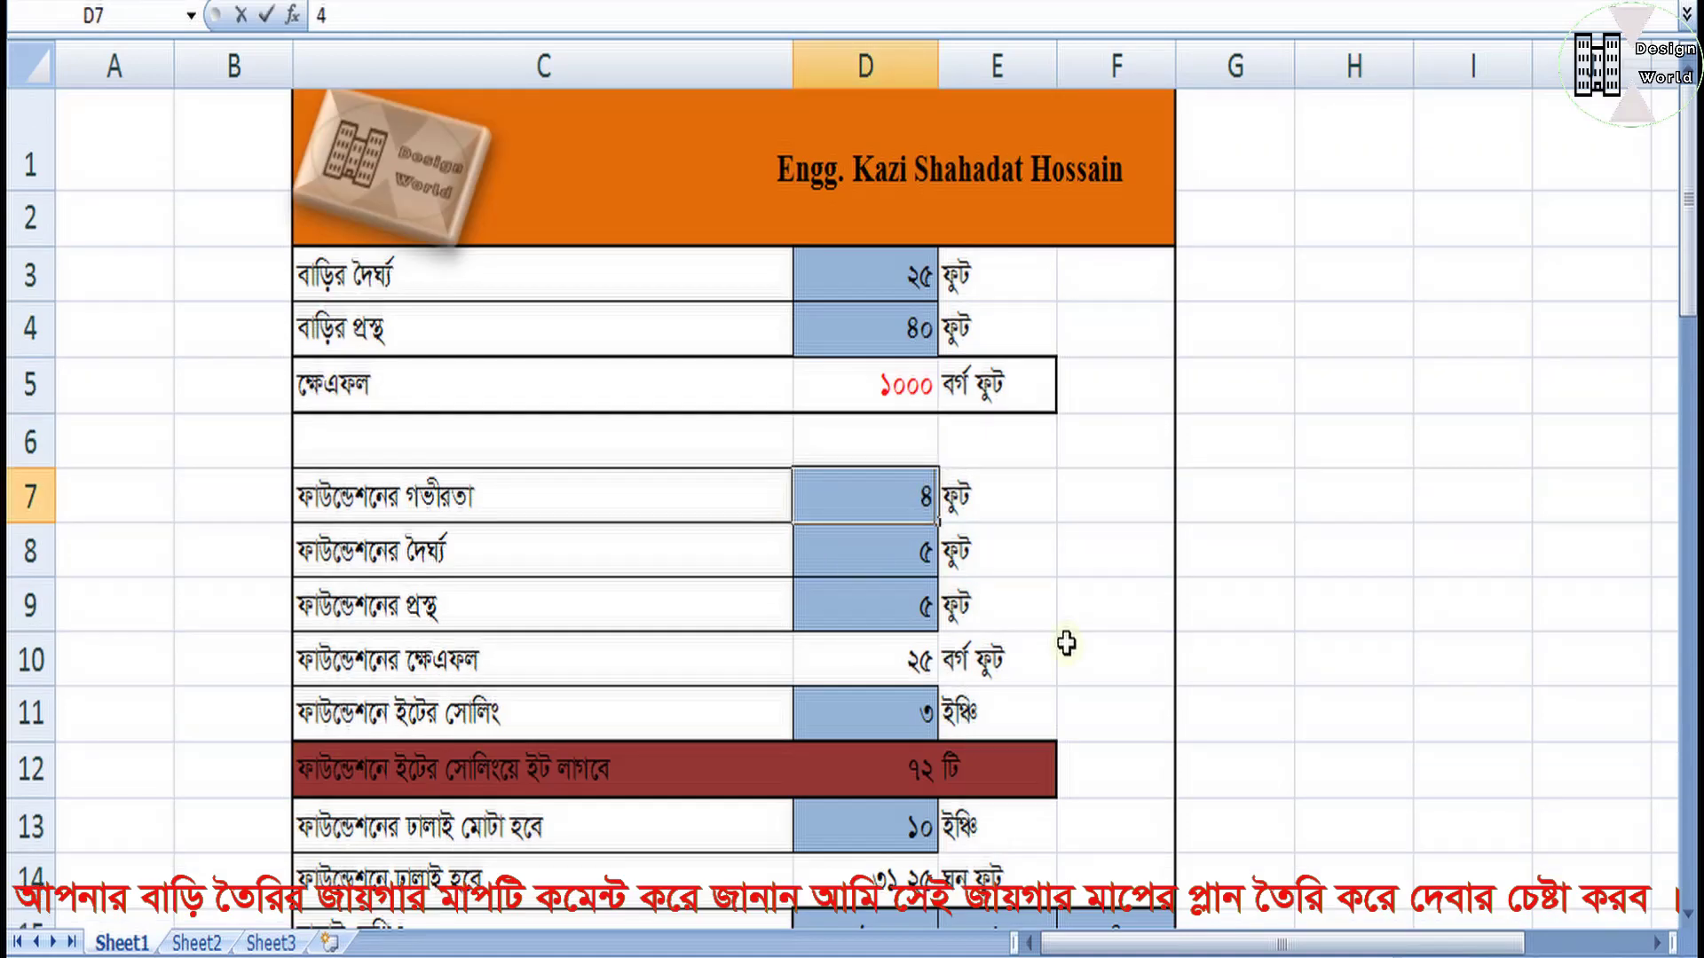
left_click(1019, 544)
Step: Check the recalculated material cost up to foundation level on Sheet1 and record 15052 taka for the 4 ft deep foundation on Sheet2
scroll(987, 547, "down", 4)
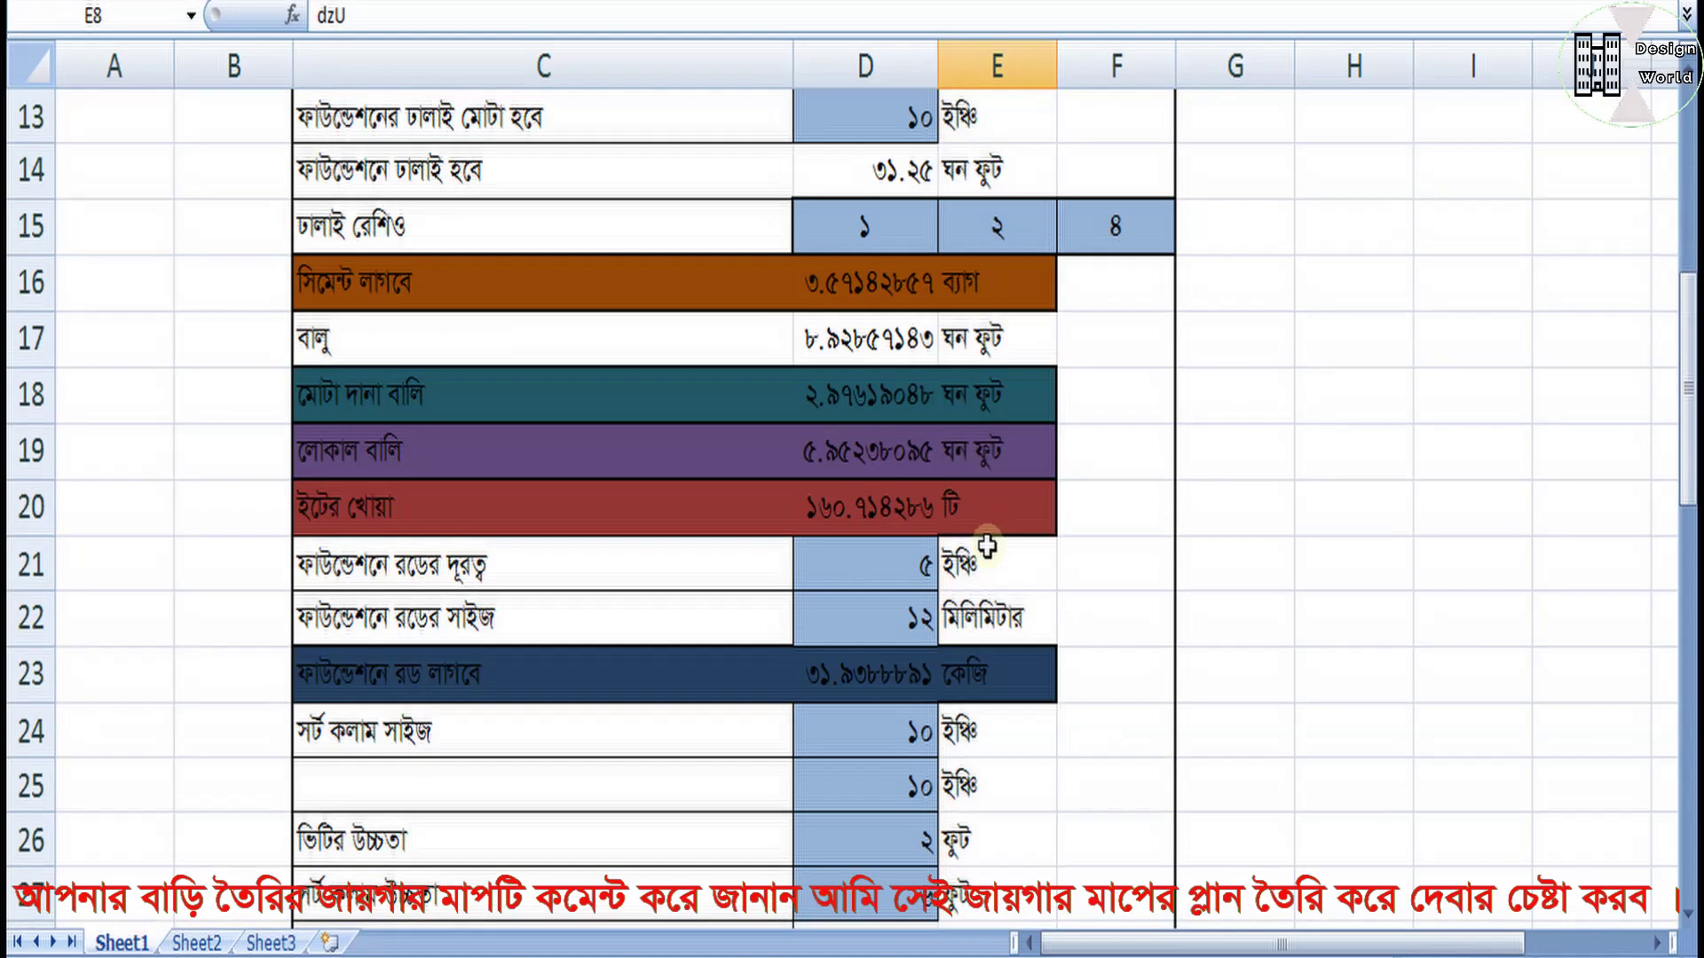
scroll(987, 547, "down", 11)
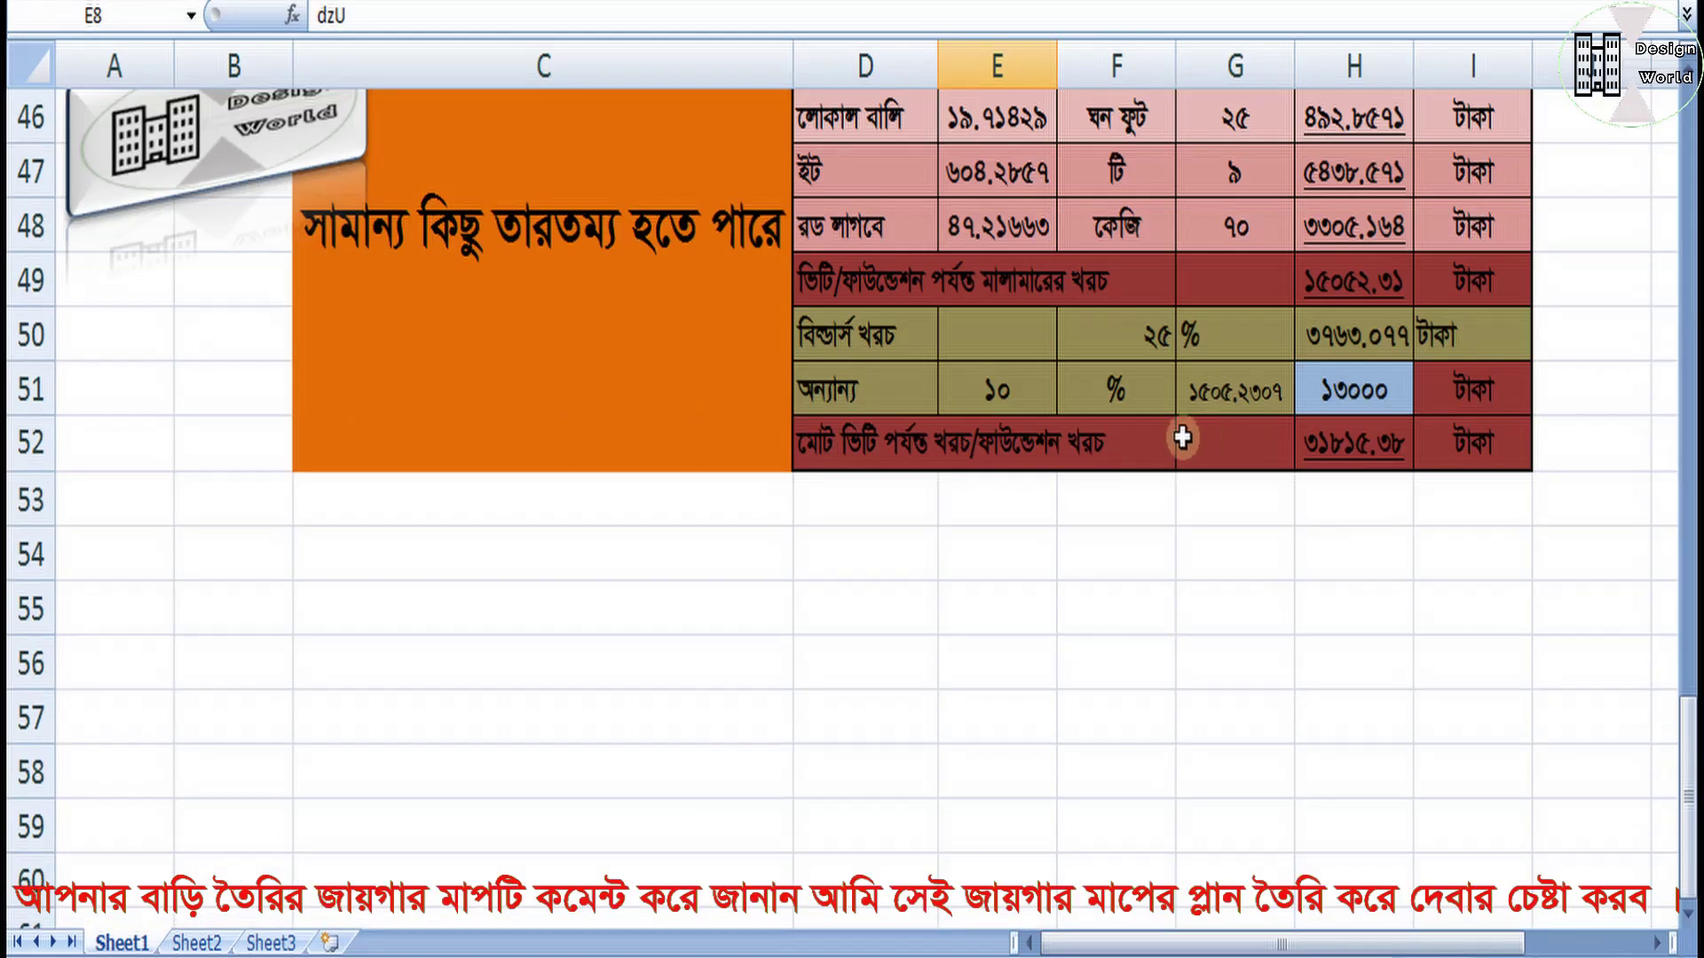
scroll(1203, 433, "up", 1)
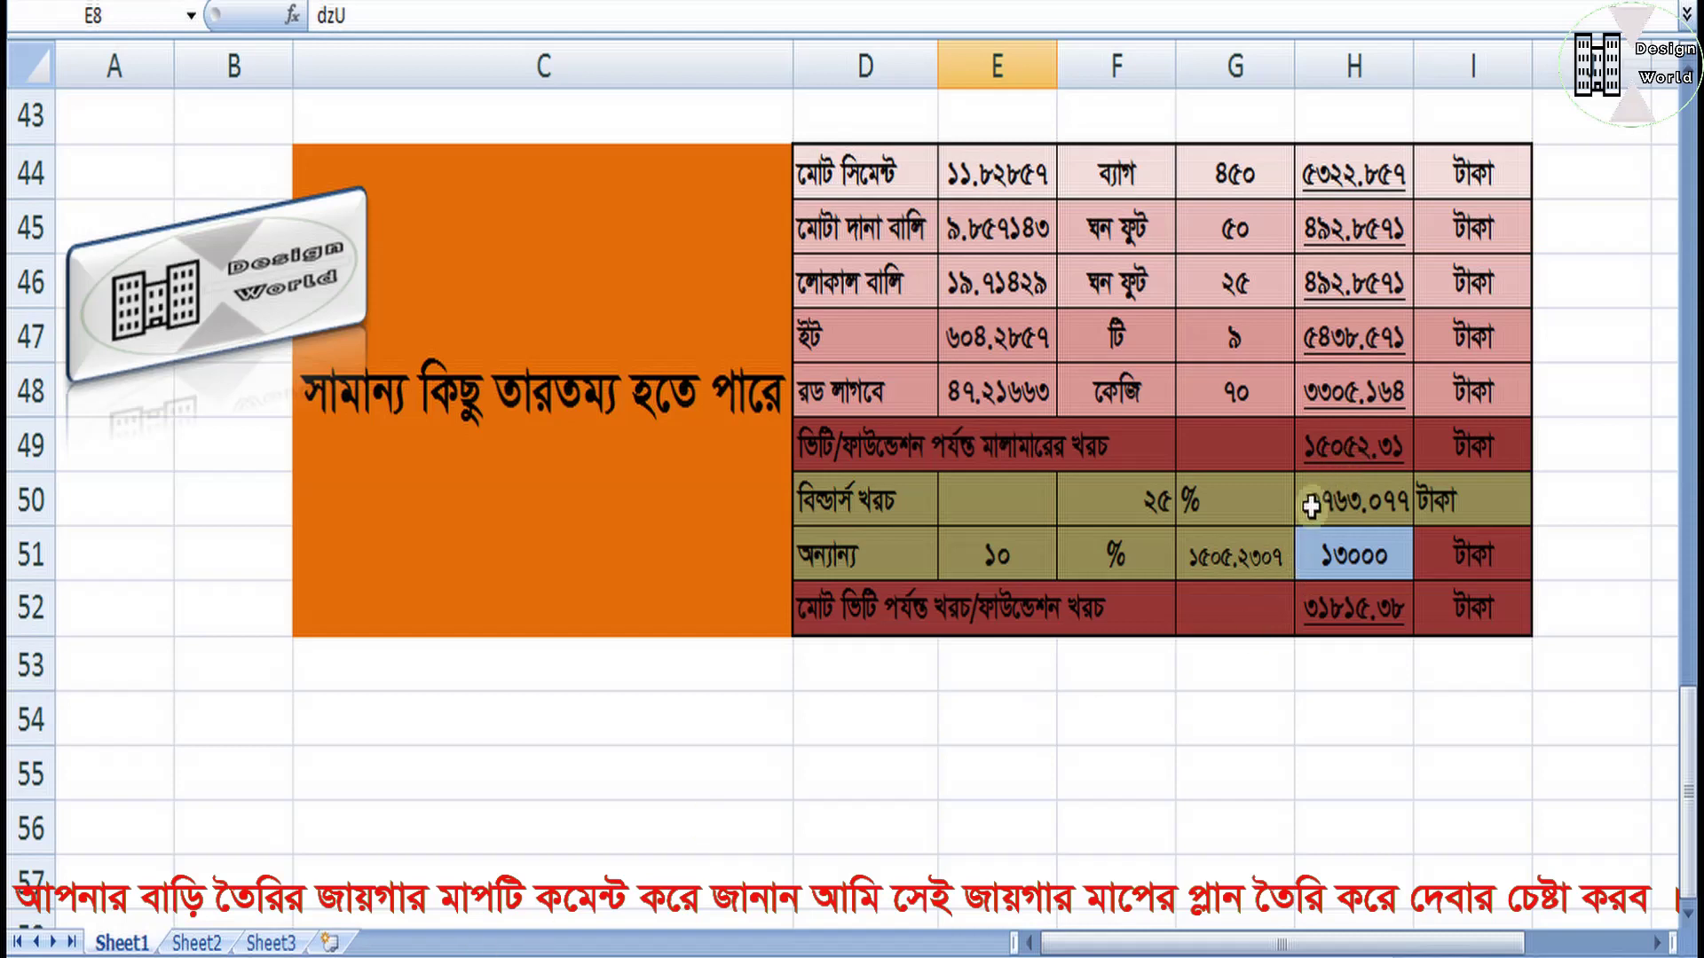
left_click(1333, 449)
left_click(196, 942)
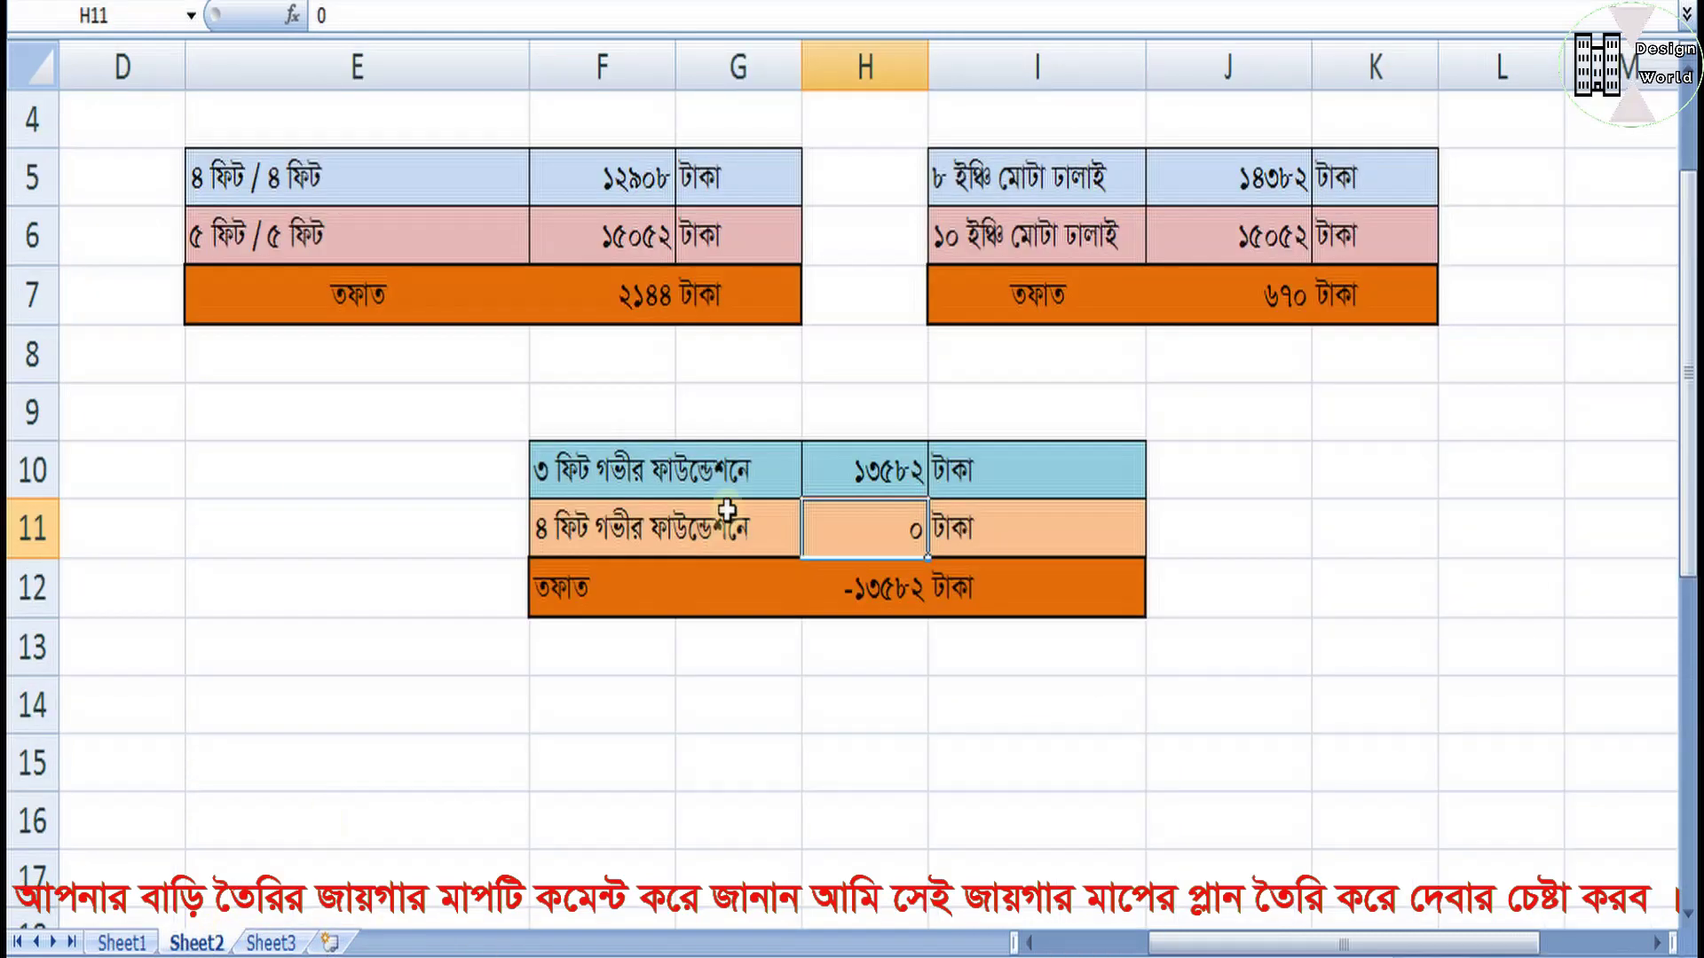
type("15")
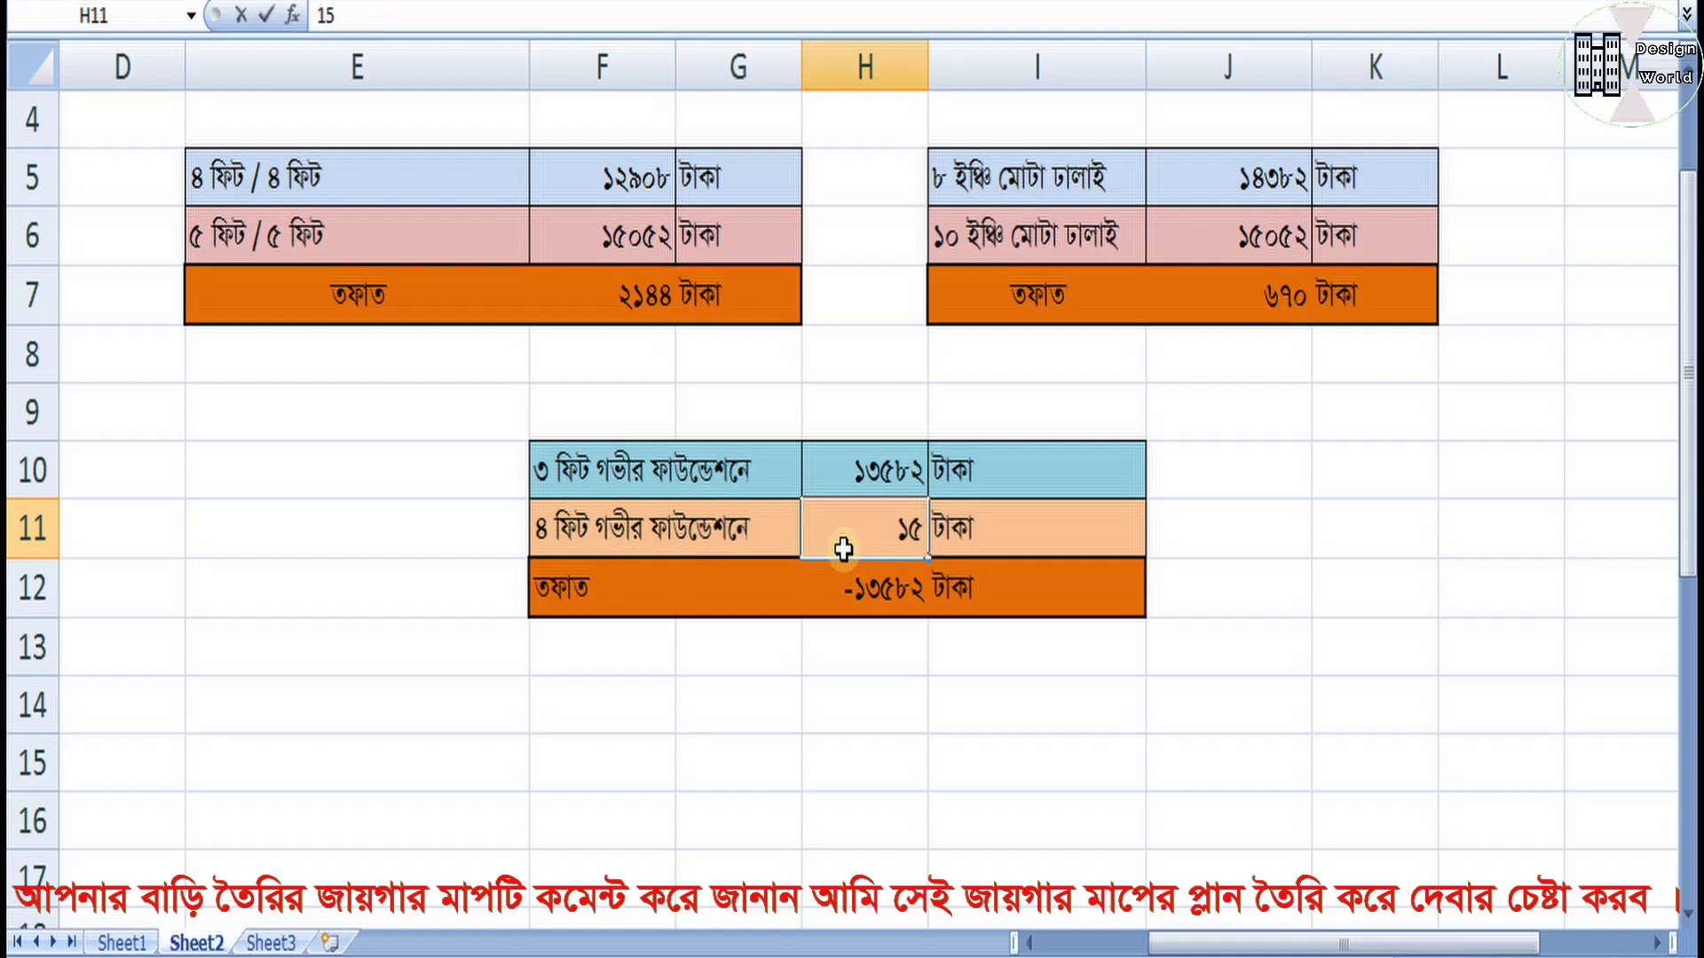
type("052")
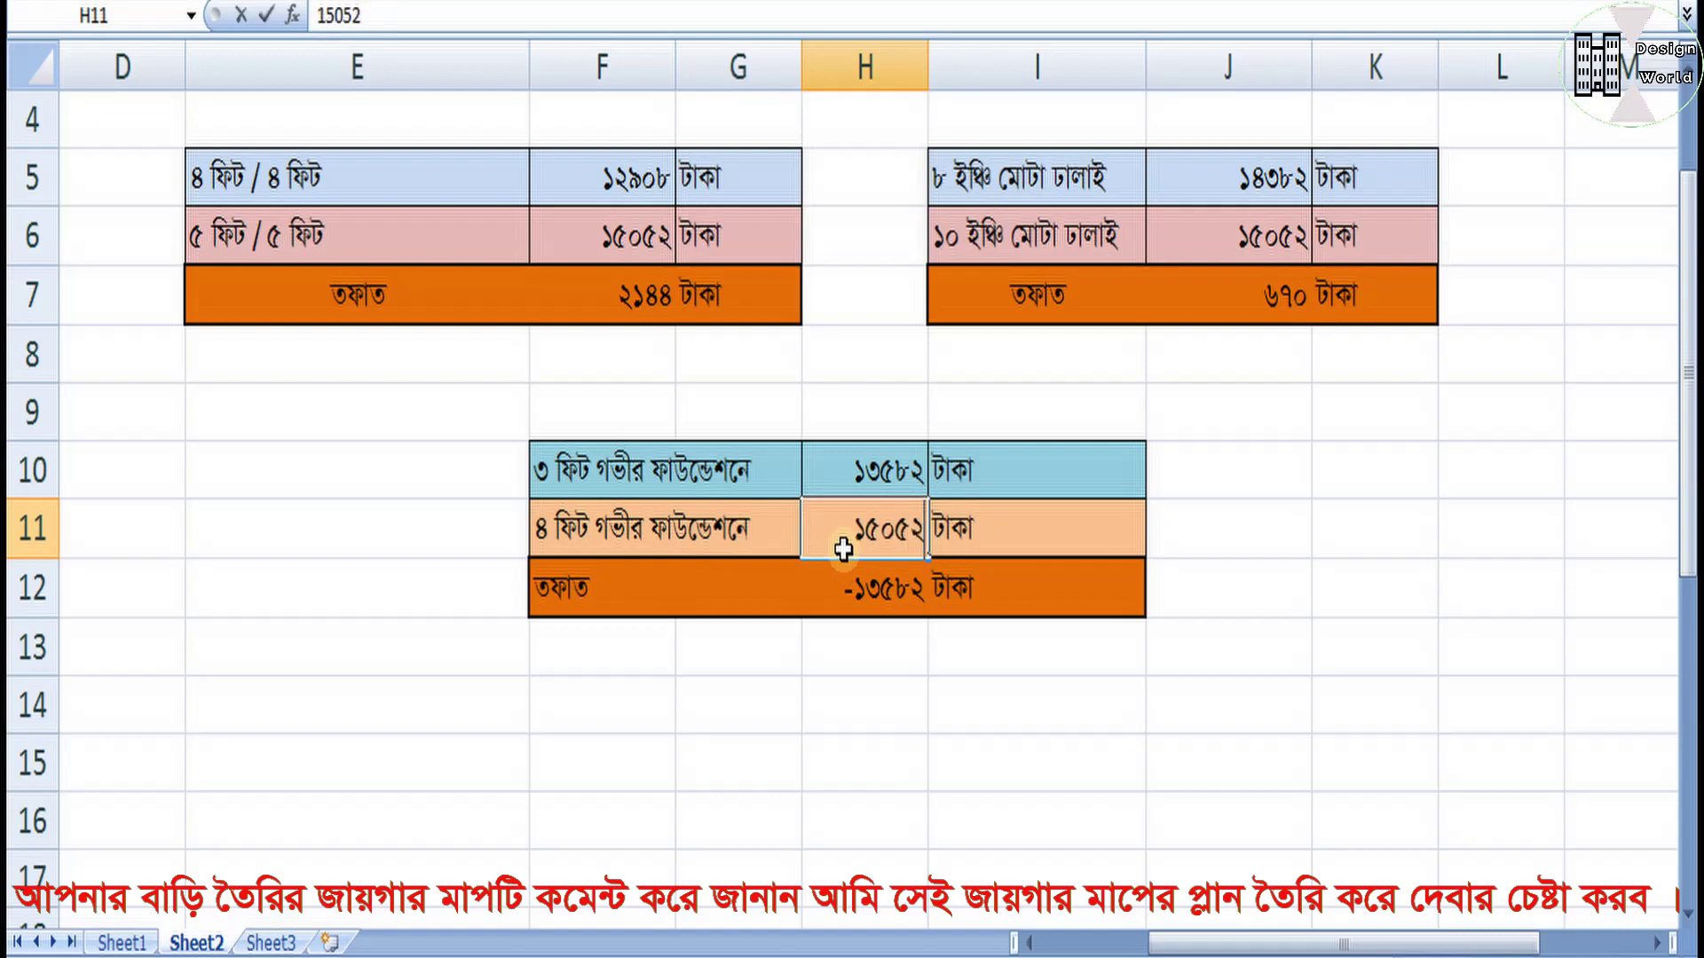
left_click(849, 695)
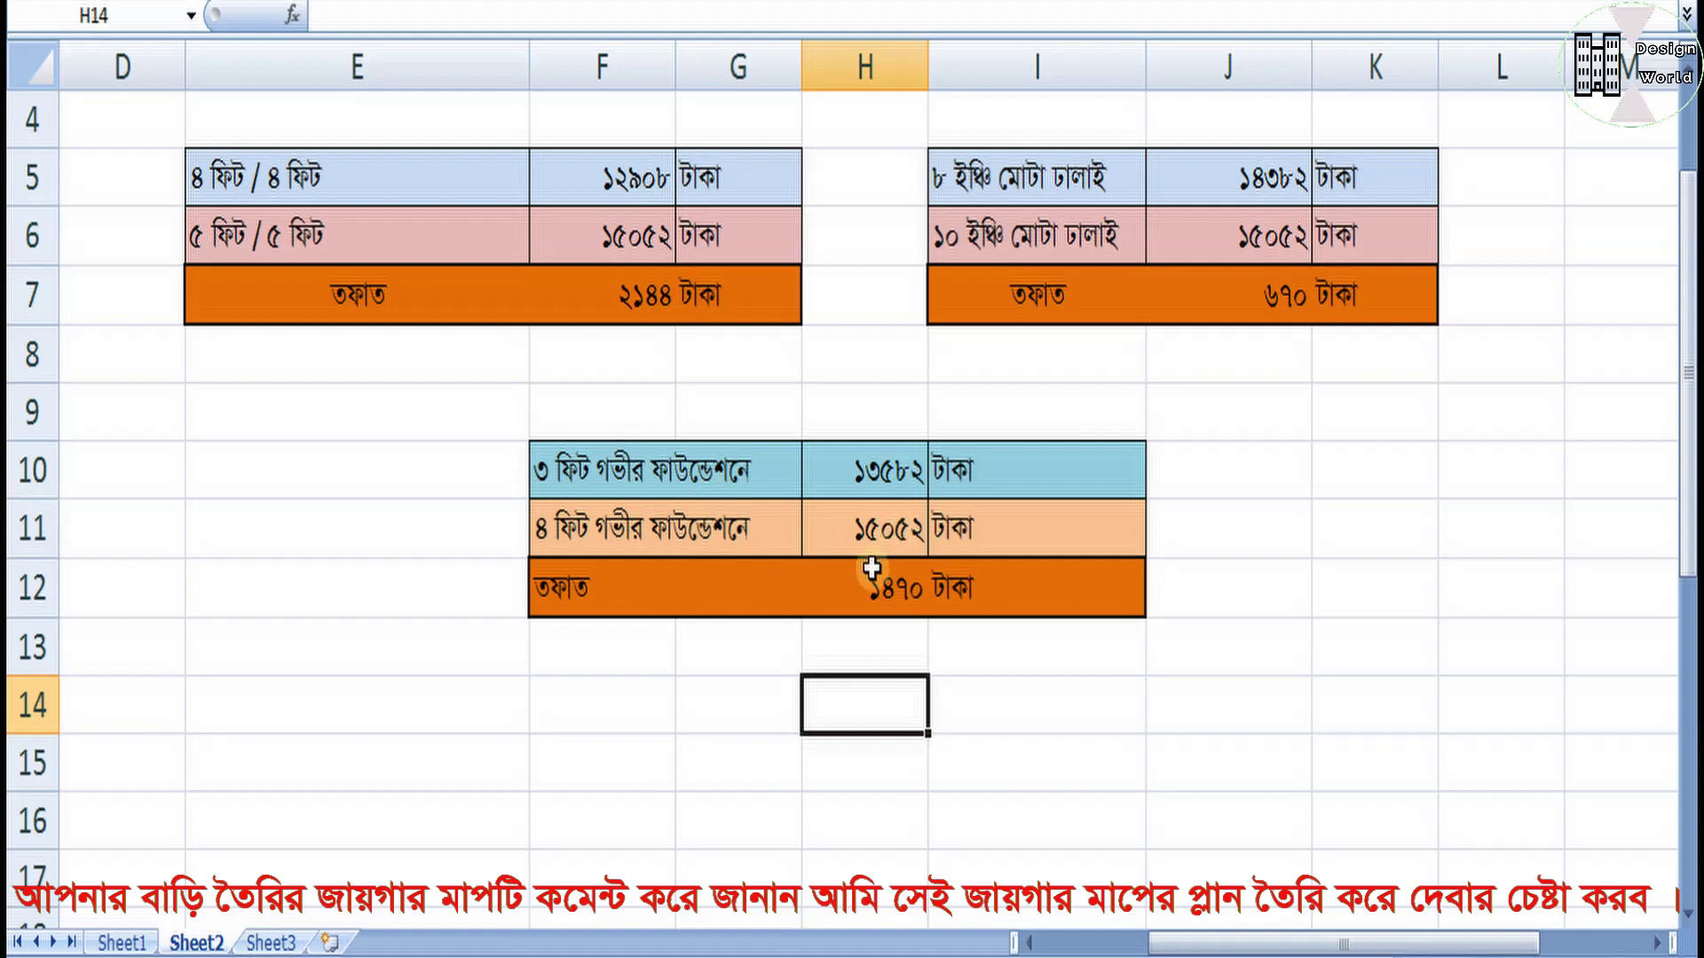
Step: Examine the cost difference between the 3 ft and 4 ft deep foundations
left_click(854, 663)
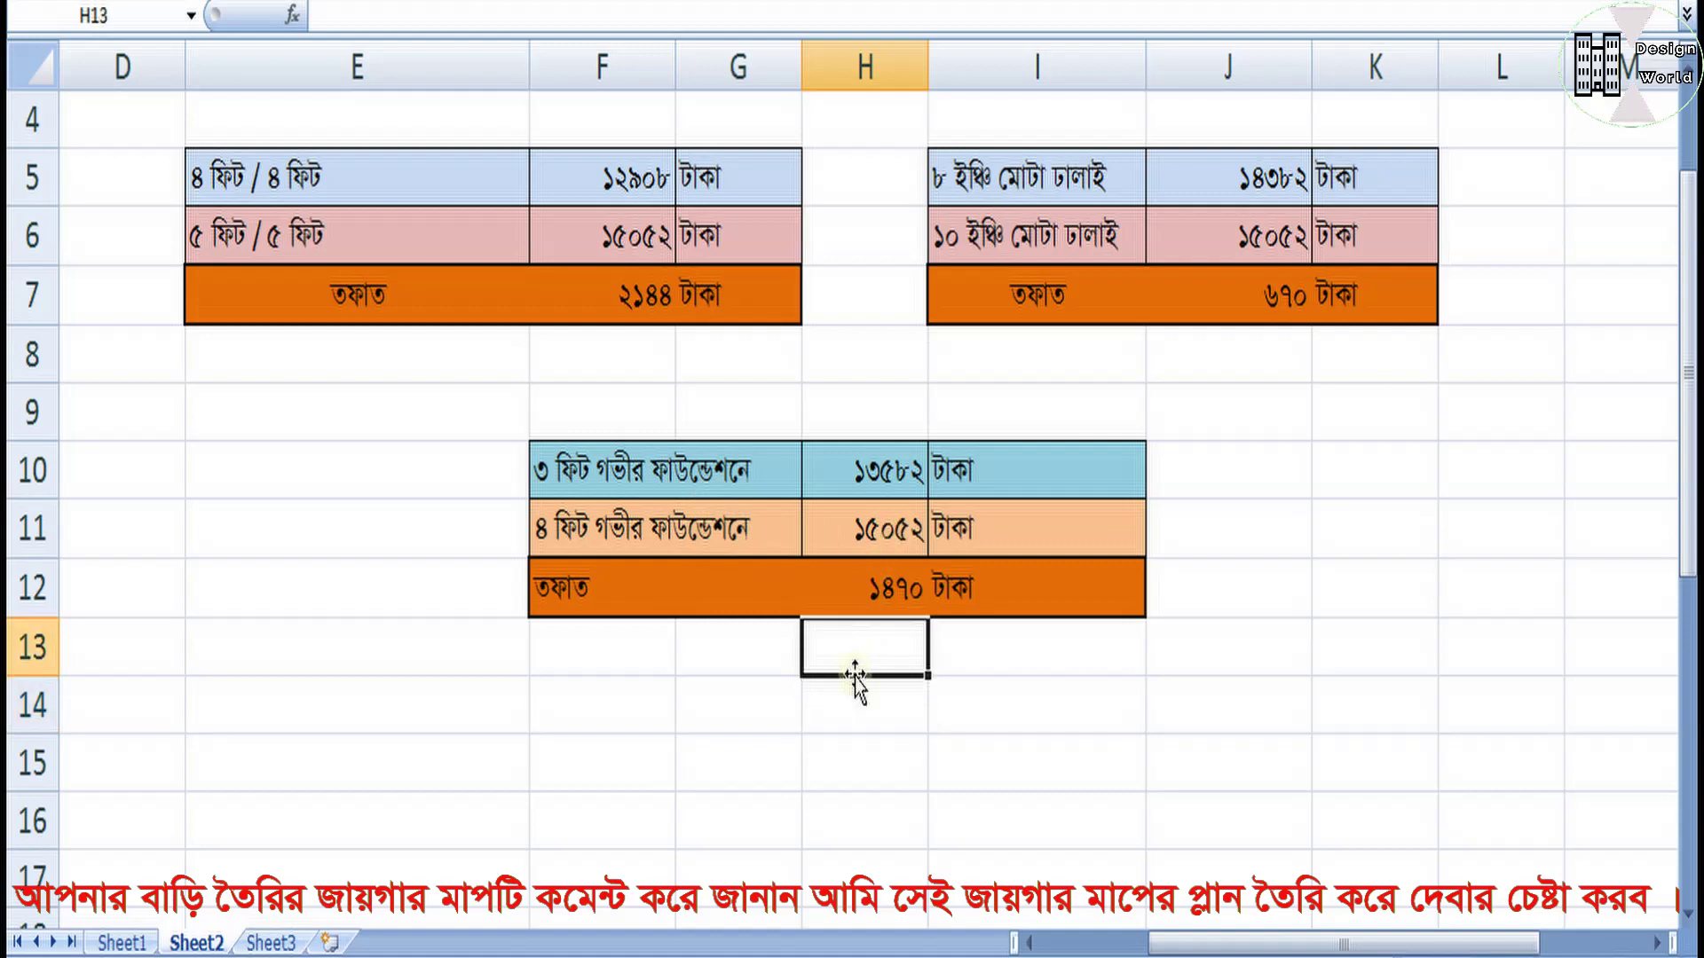
left_click(965, 678)
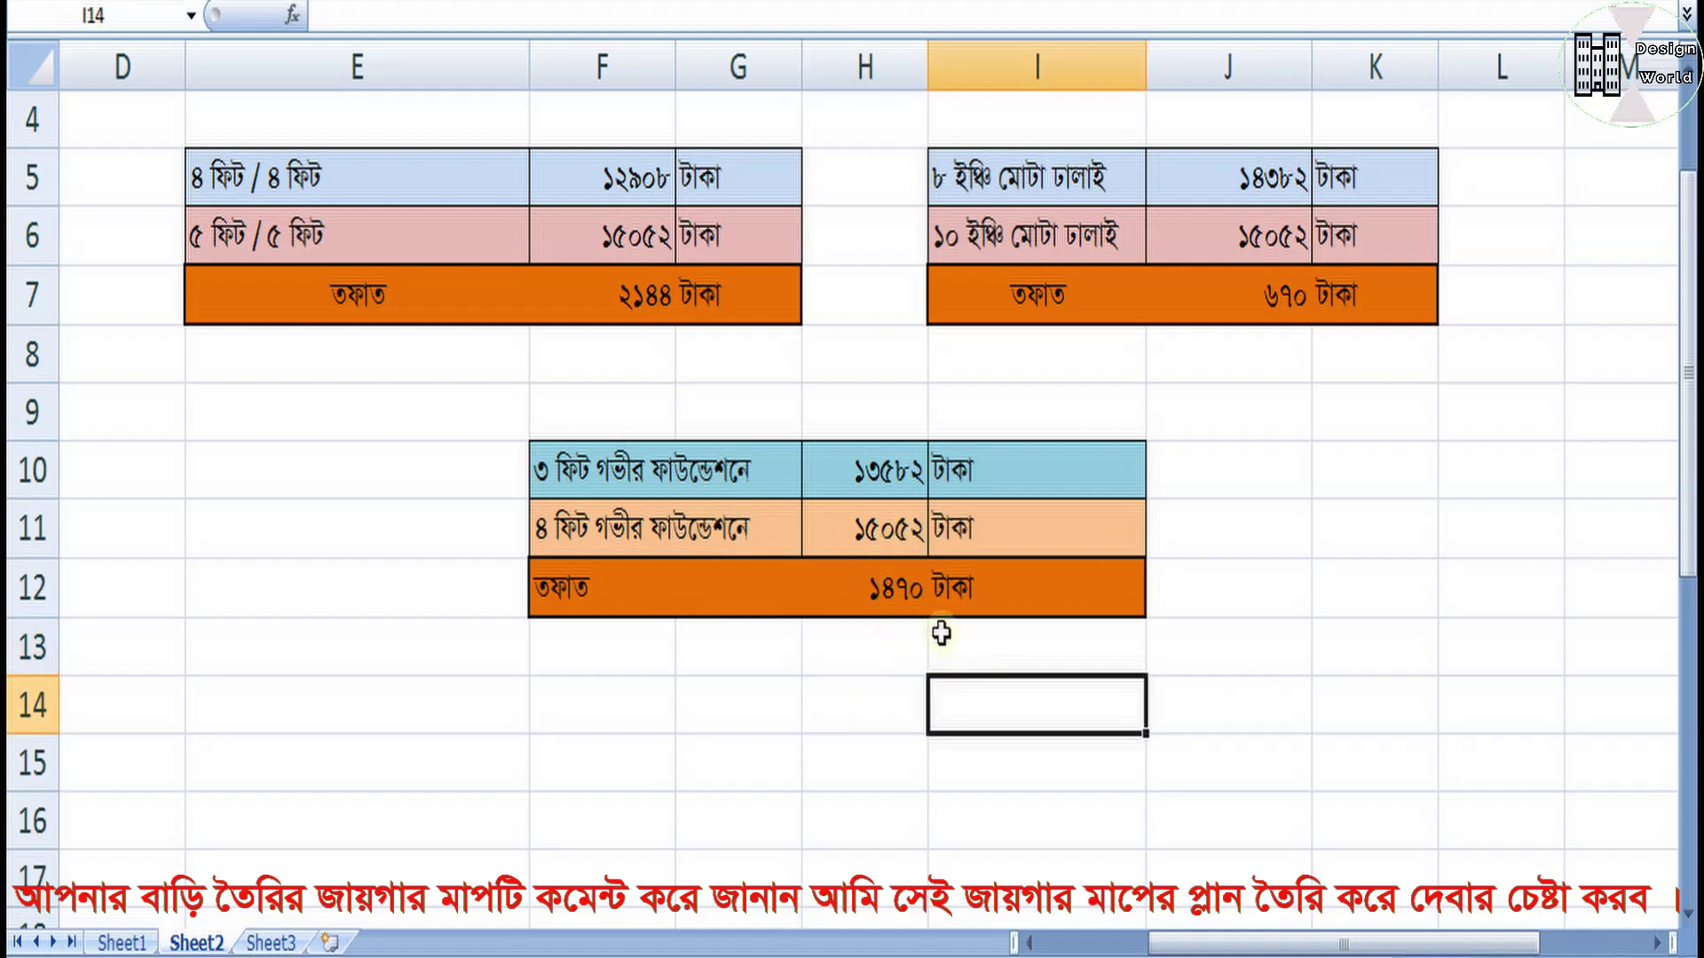
left_click(890, 653)
left_click(975, 648)
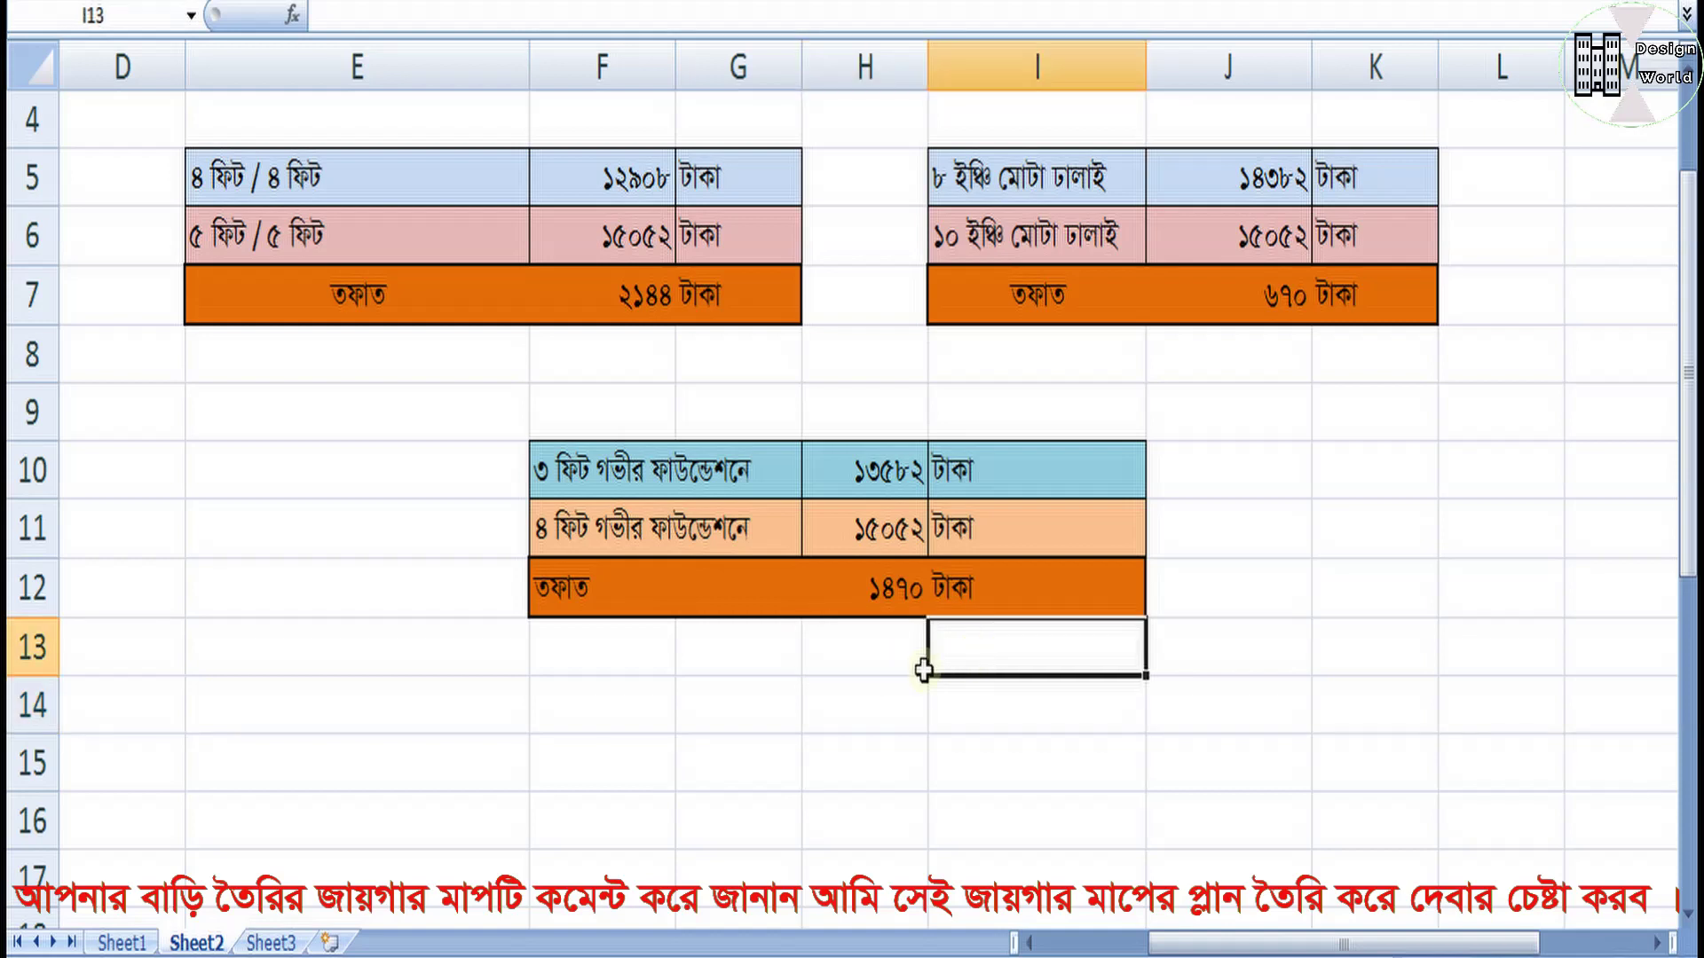
Step: Review the three Sheet2 comparison tables for foundation size, casting thickness and depth, comparing their cost differences
scroll(738, 526, "up", 1)
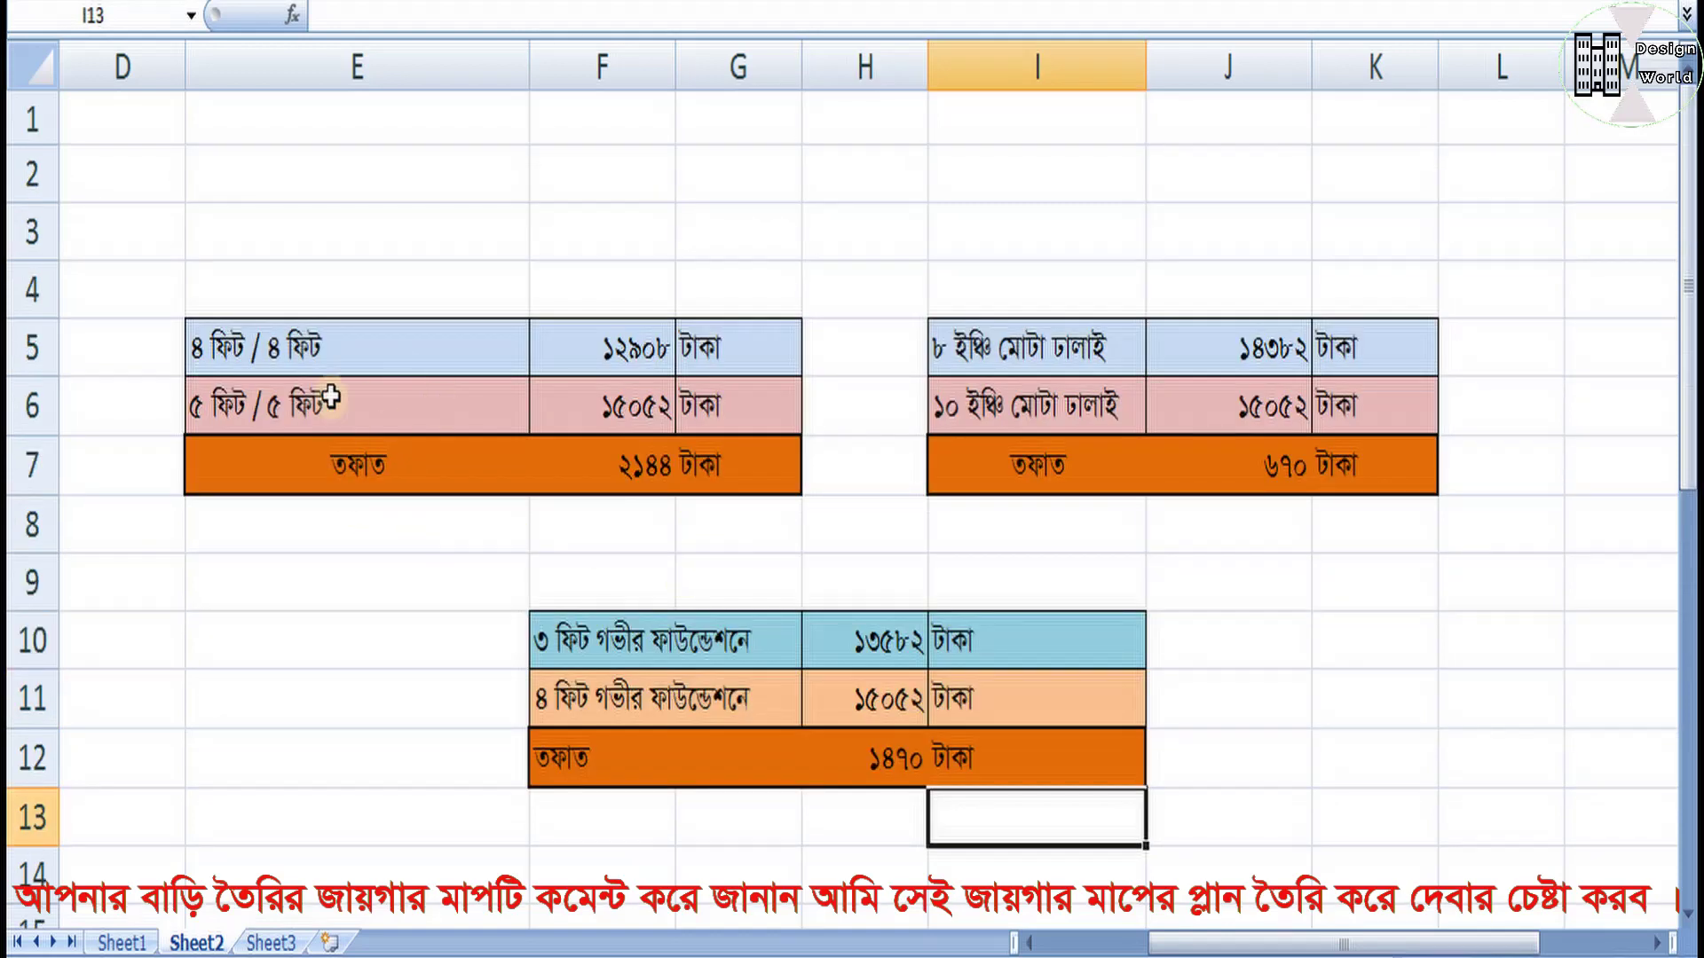
left_click(257, 356)
left_click(599, 355)
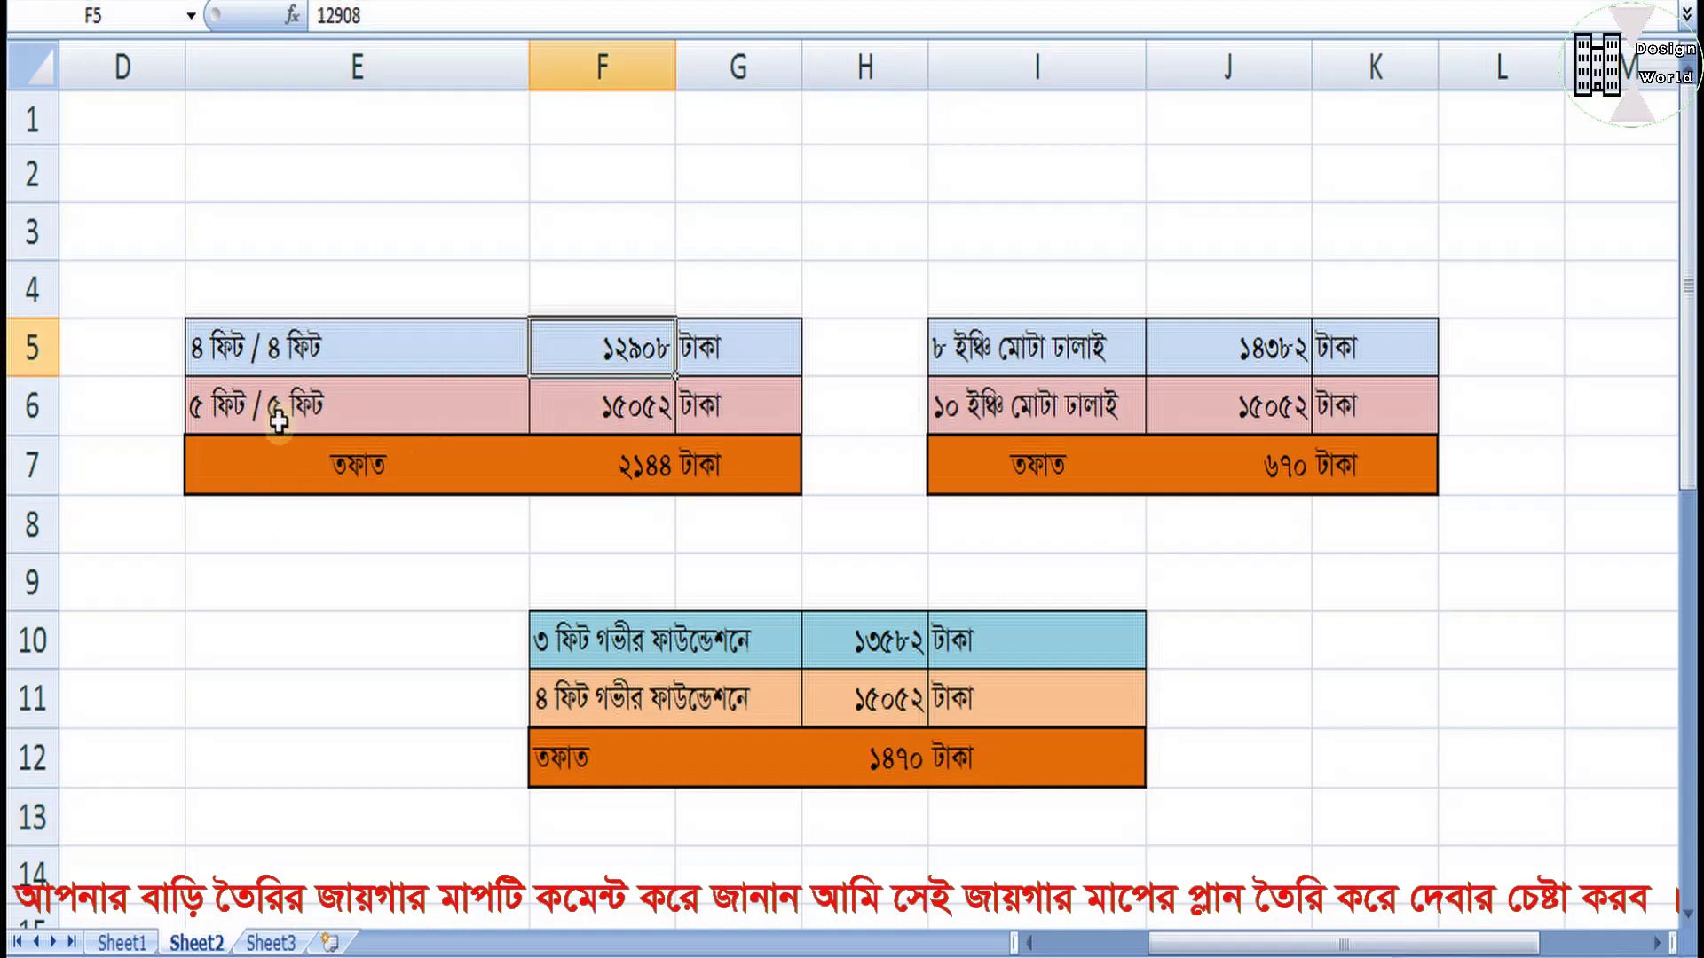
left_click(334, 401)
left_click(550, 537)
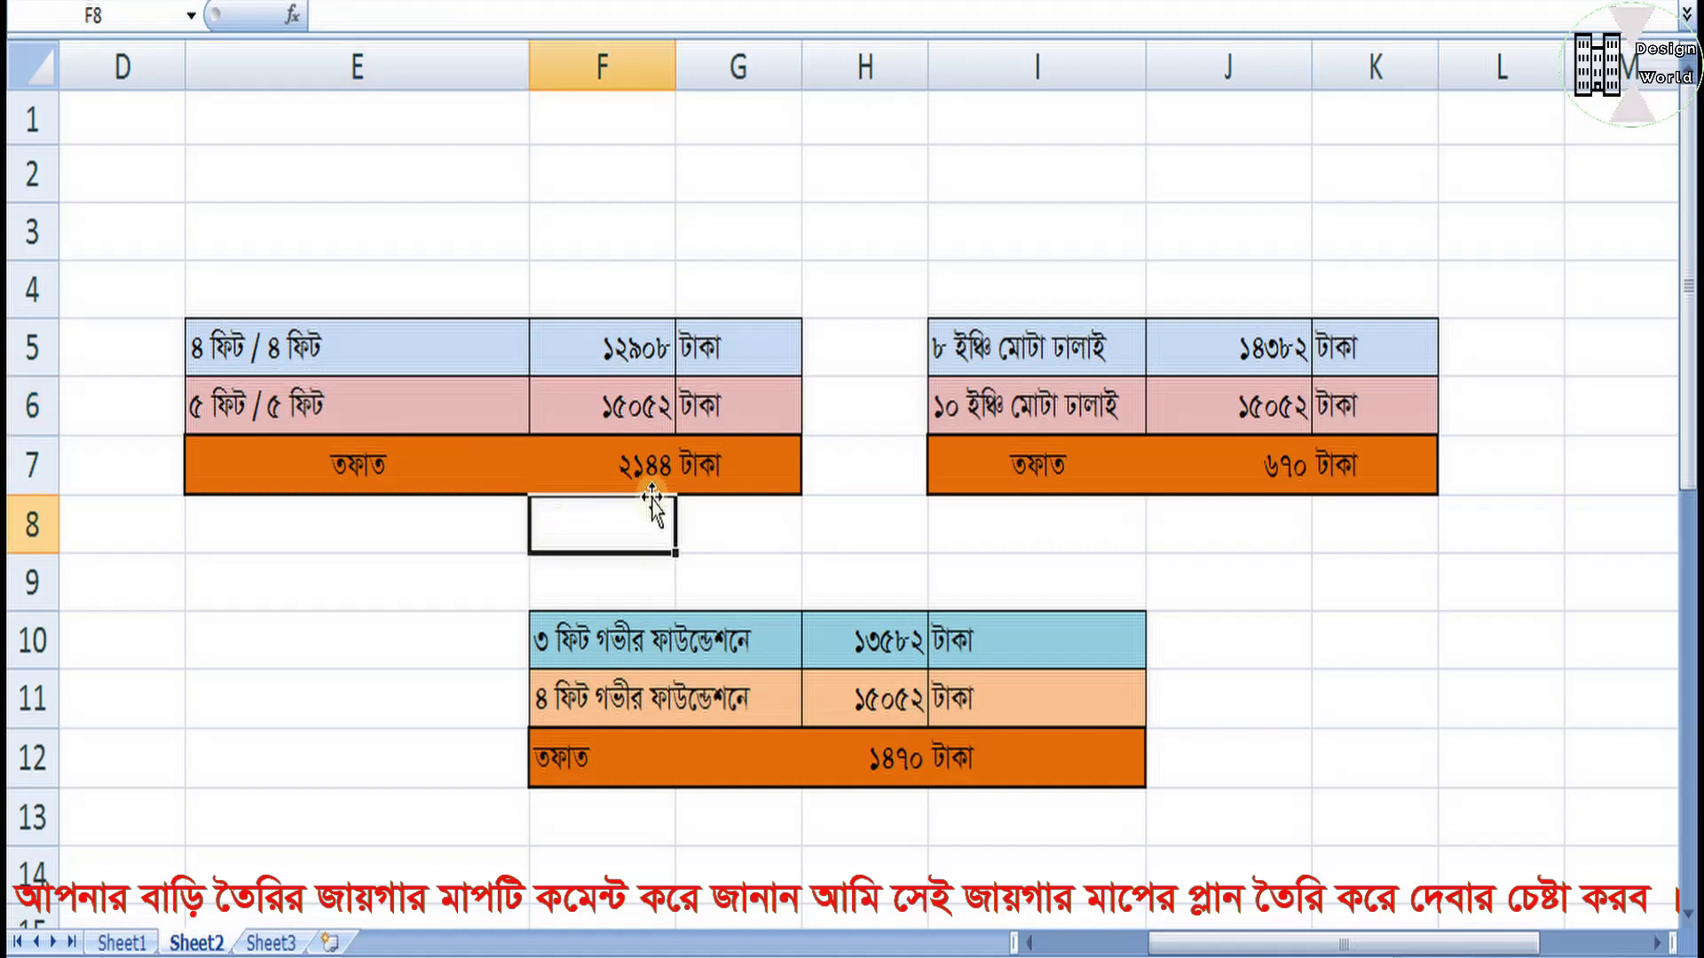
left_click(844, 530)
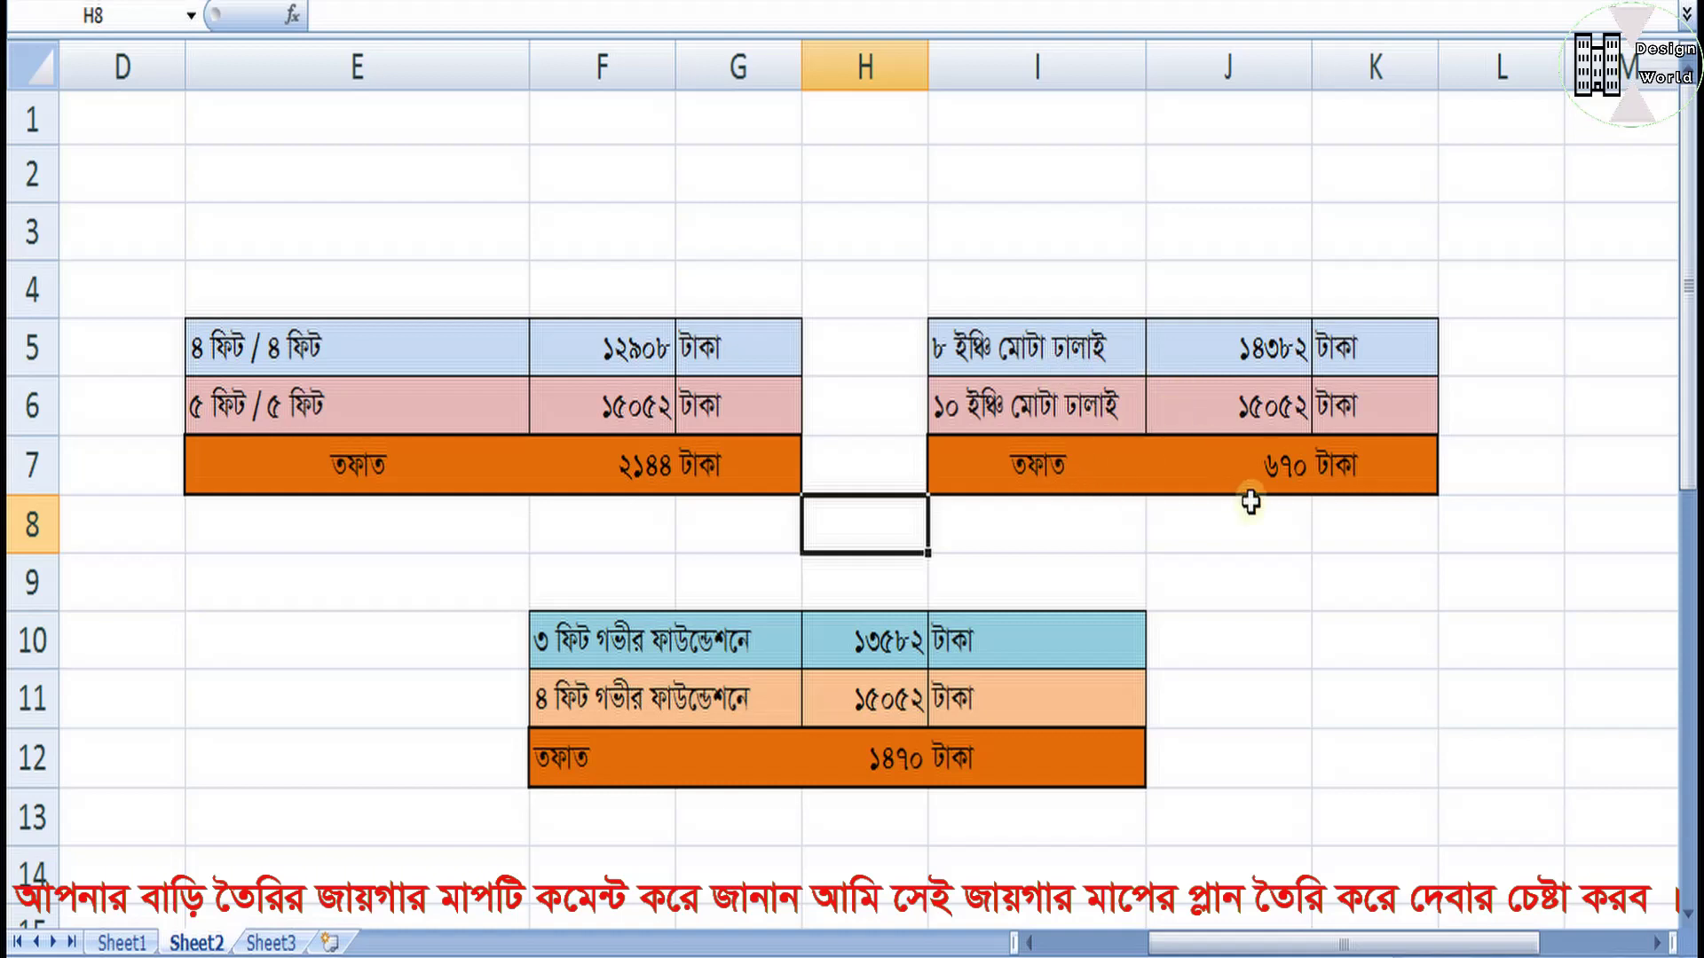
left_click(1282, 510)
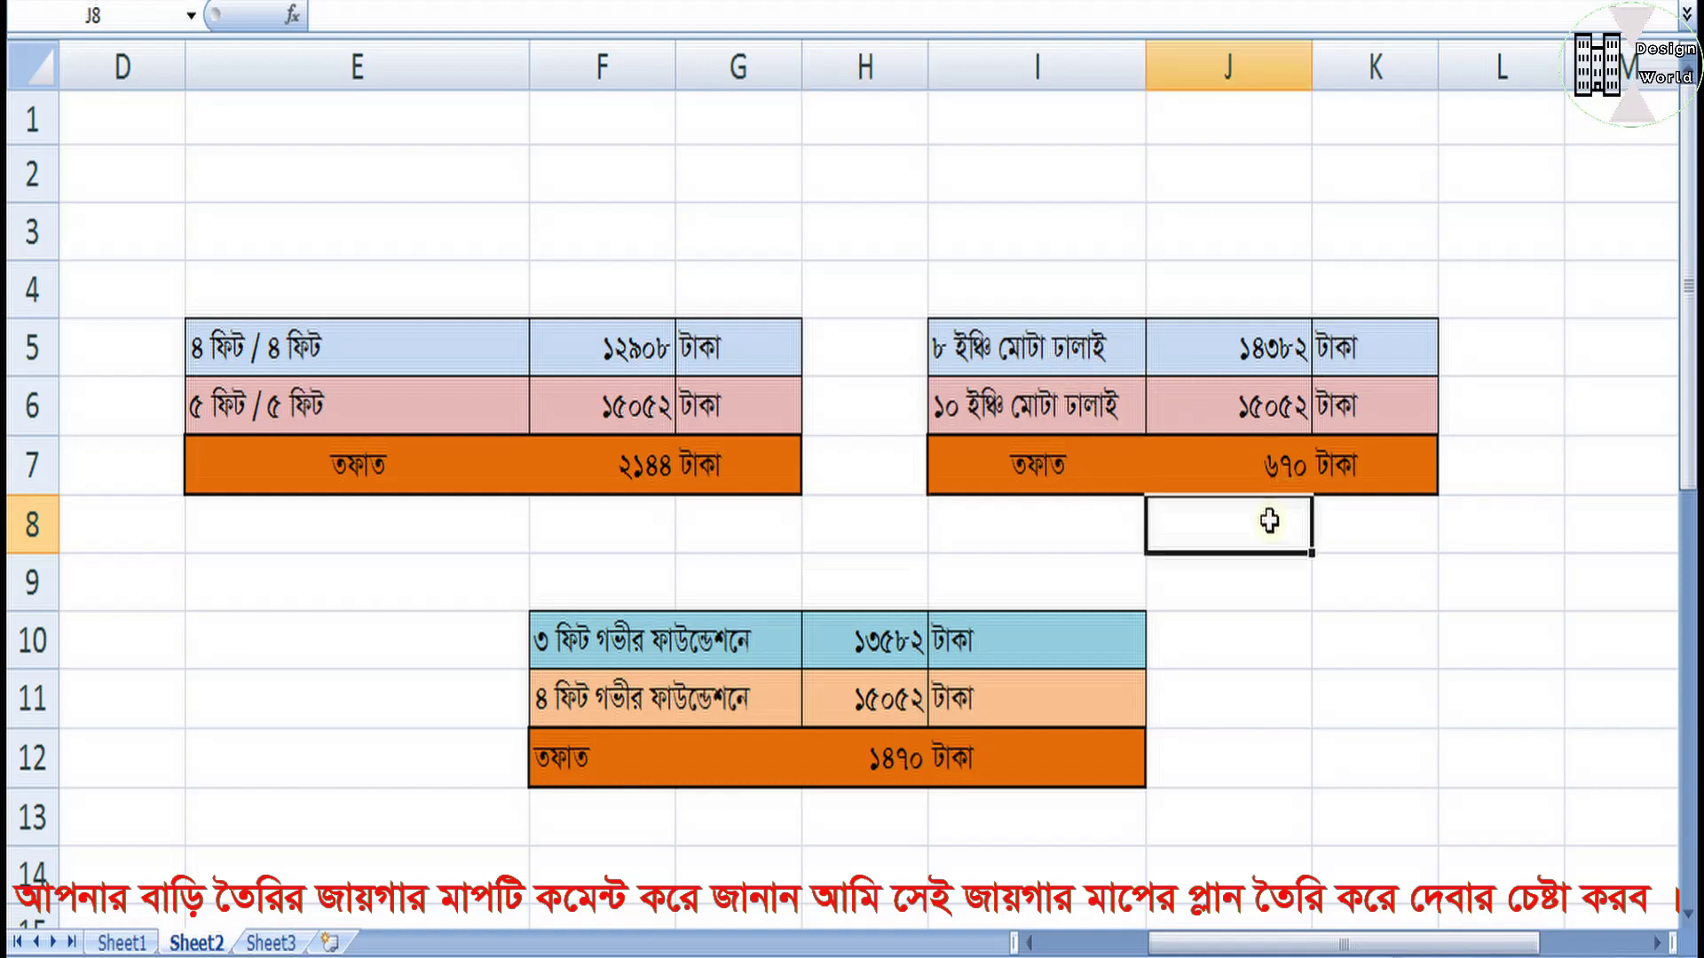
left_click(1267, 483)
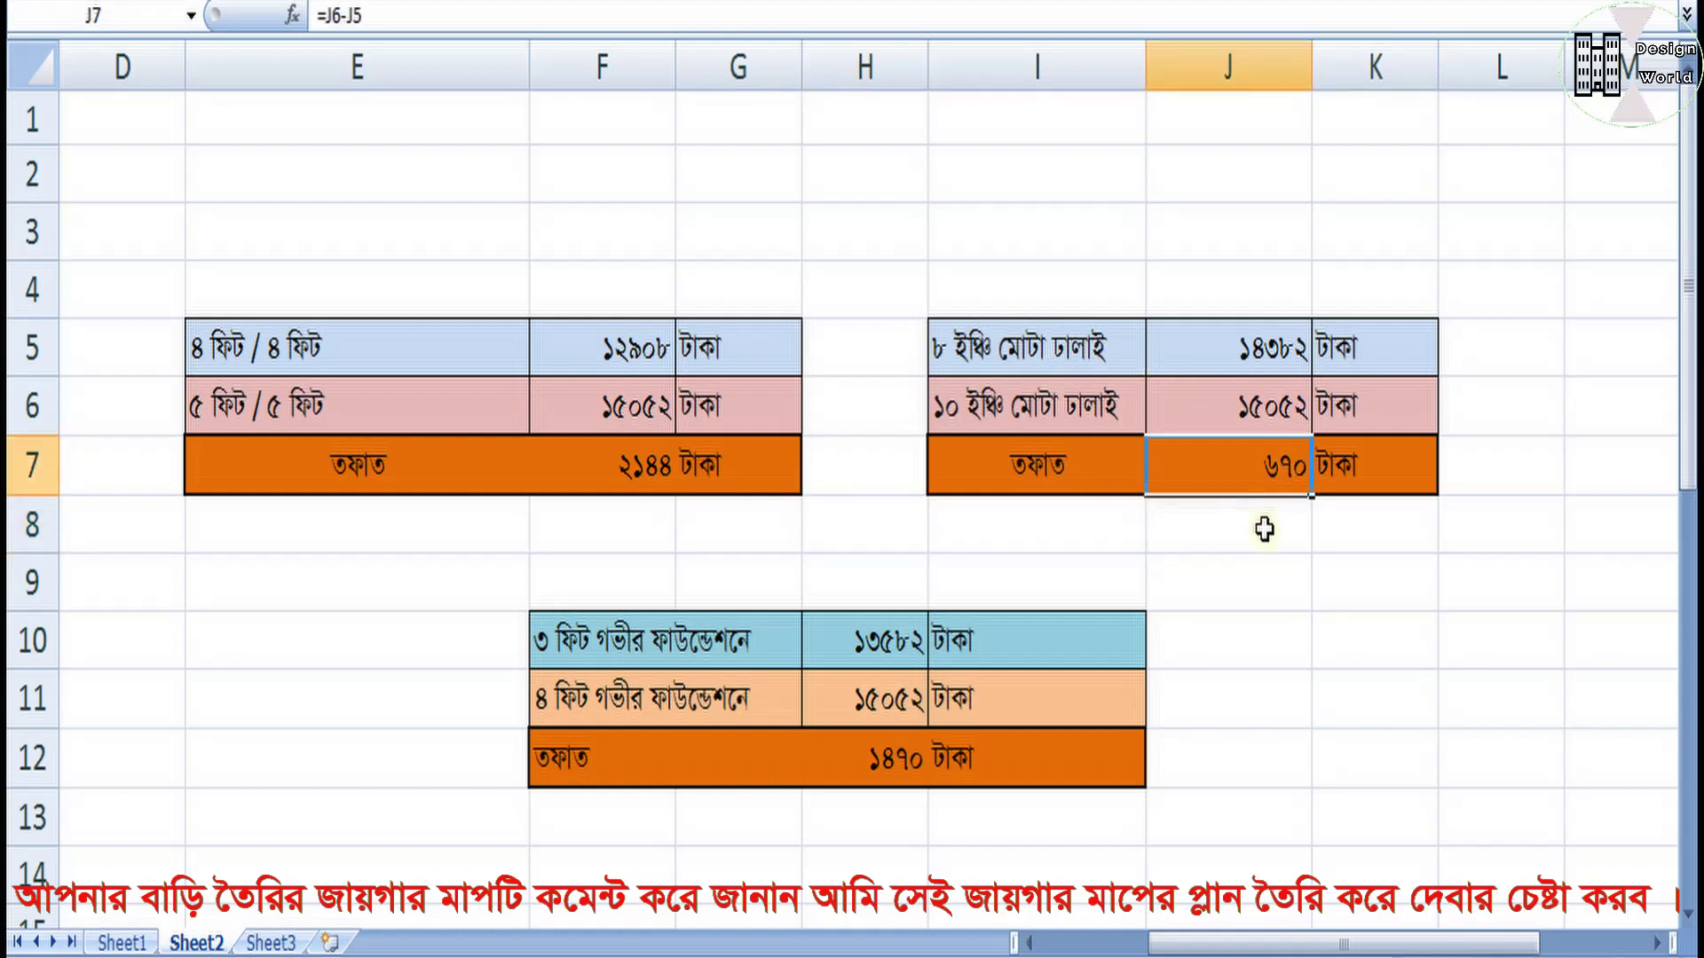
left_click(444, 647)
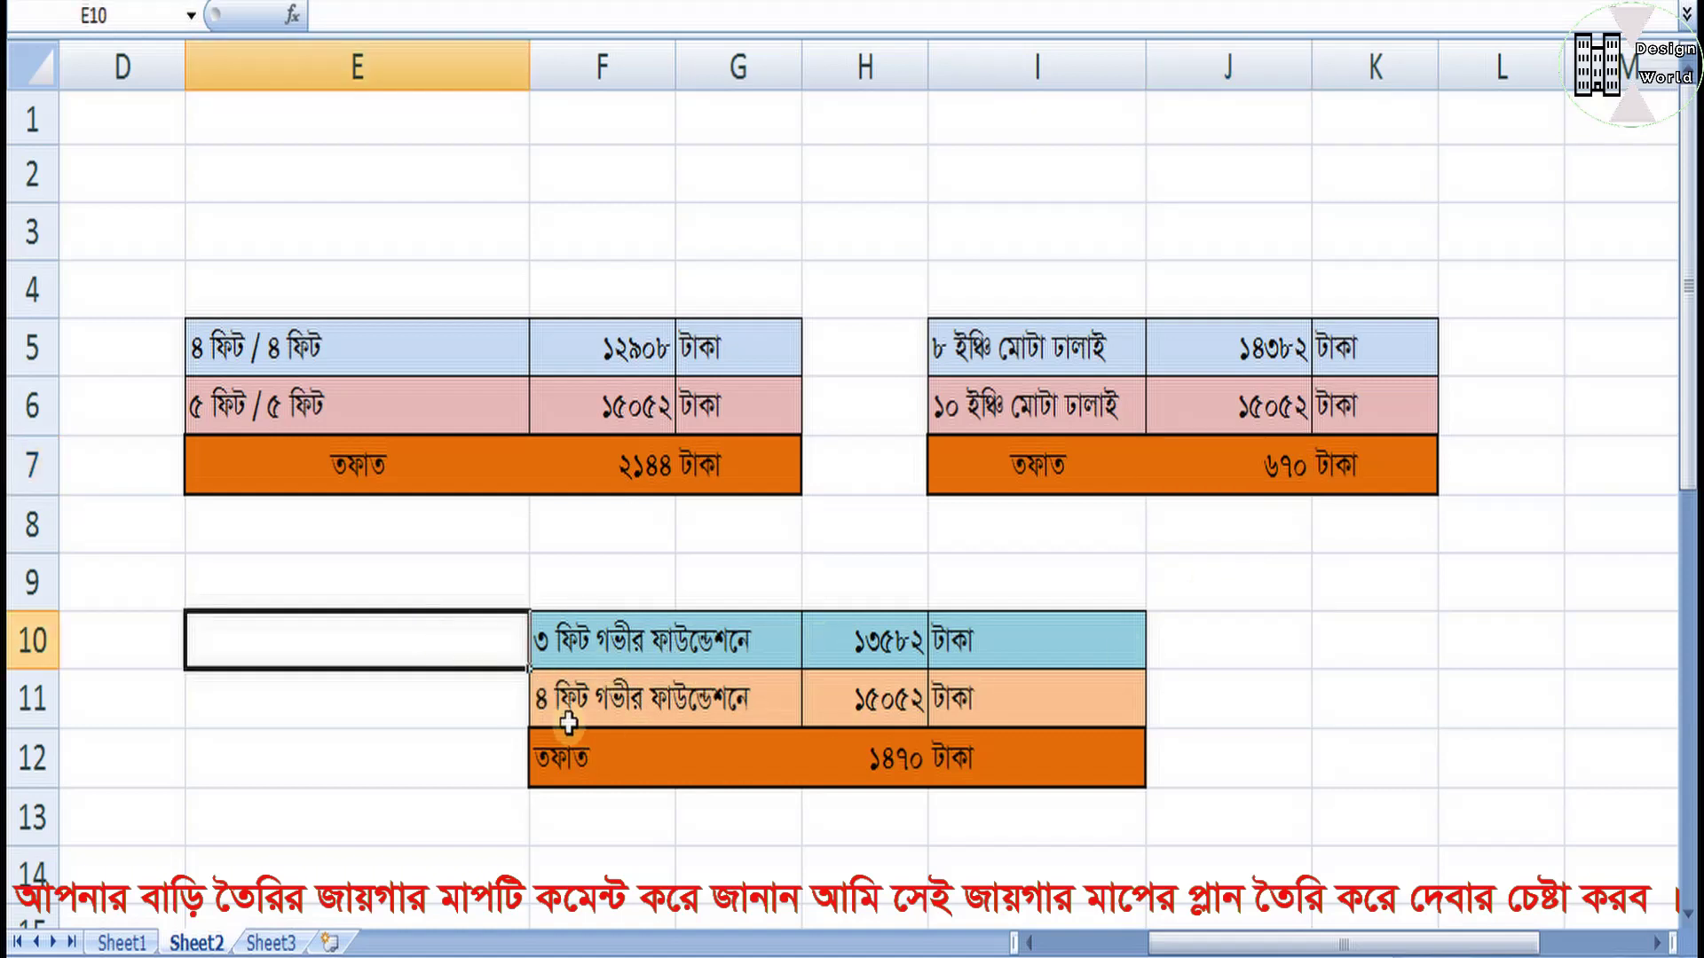
left_click(451, 759)
left_click(471, 707)
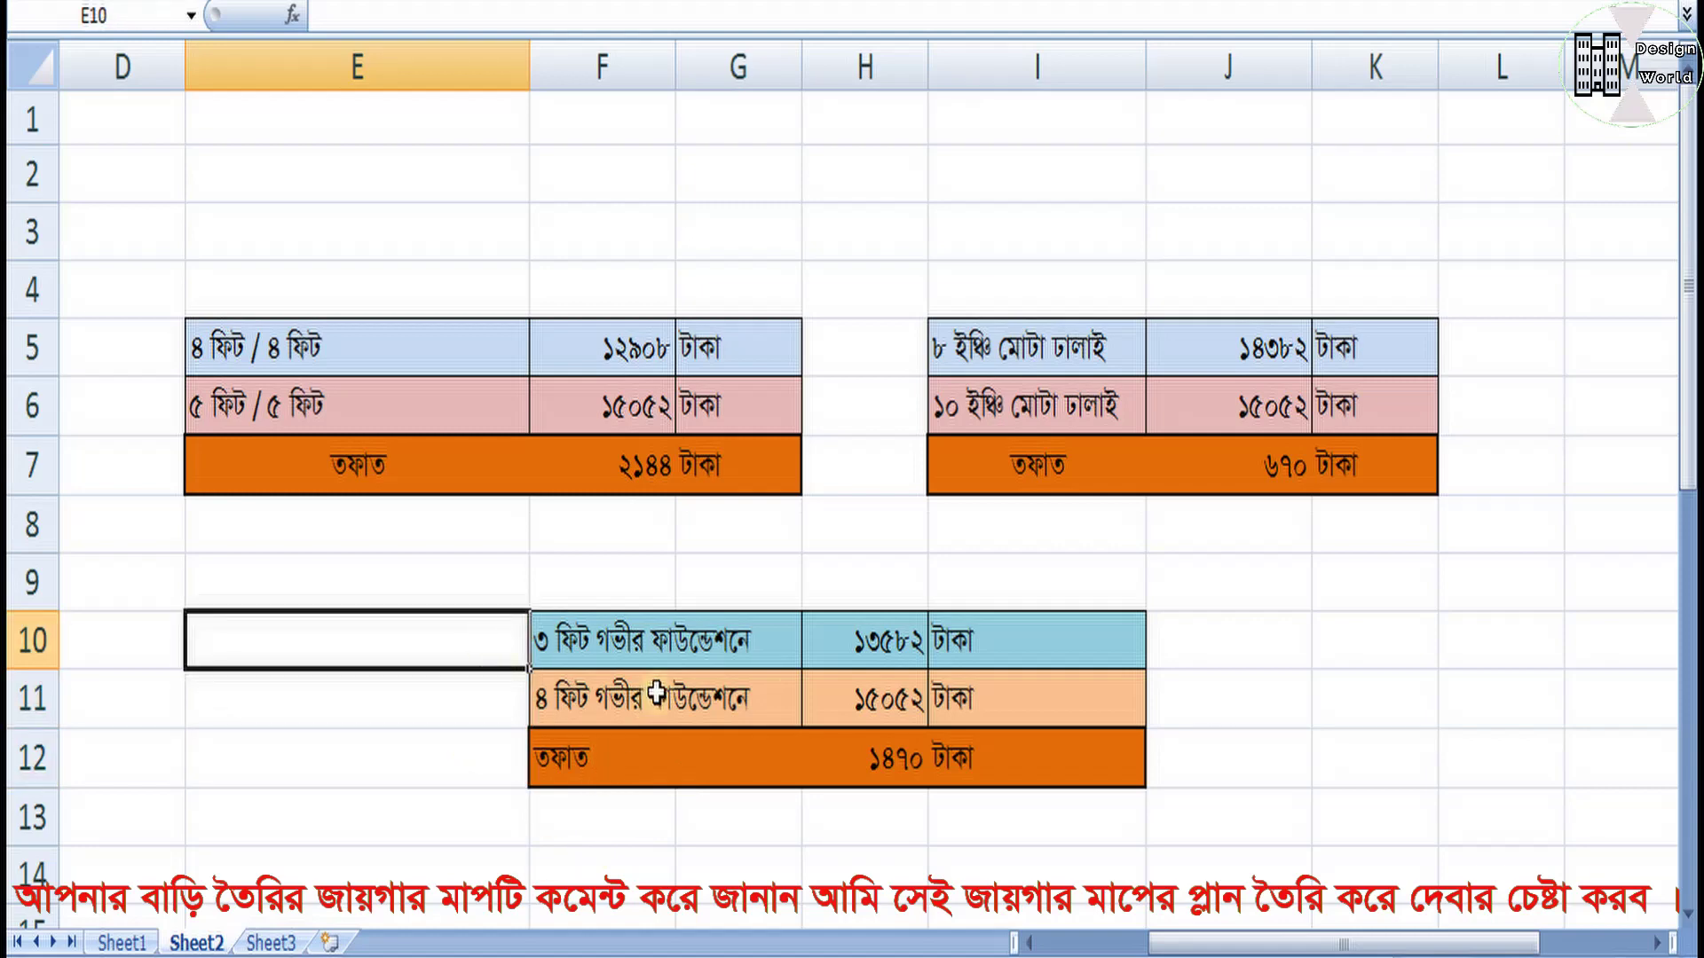